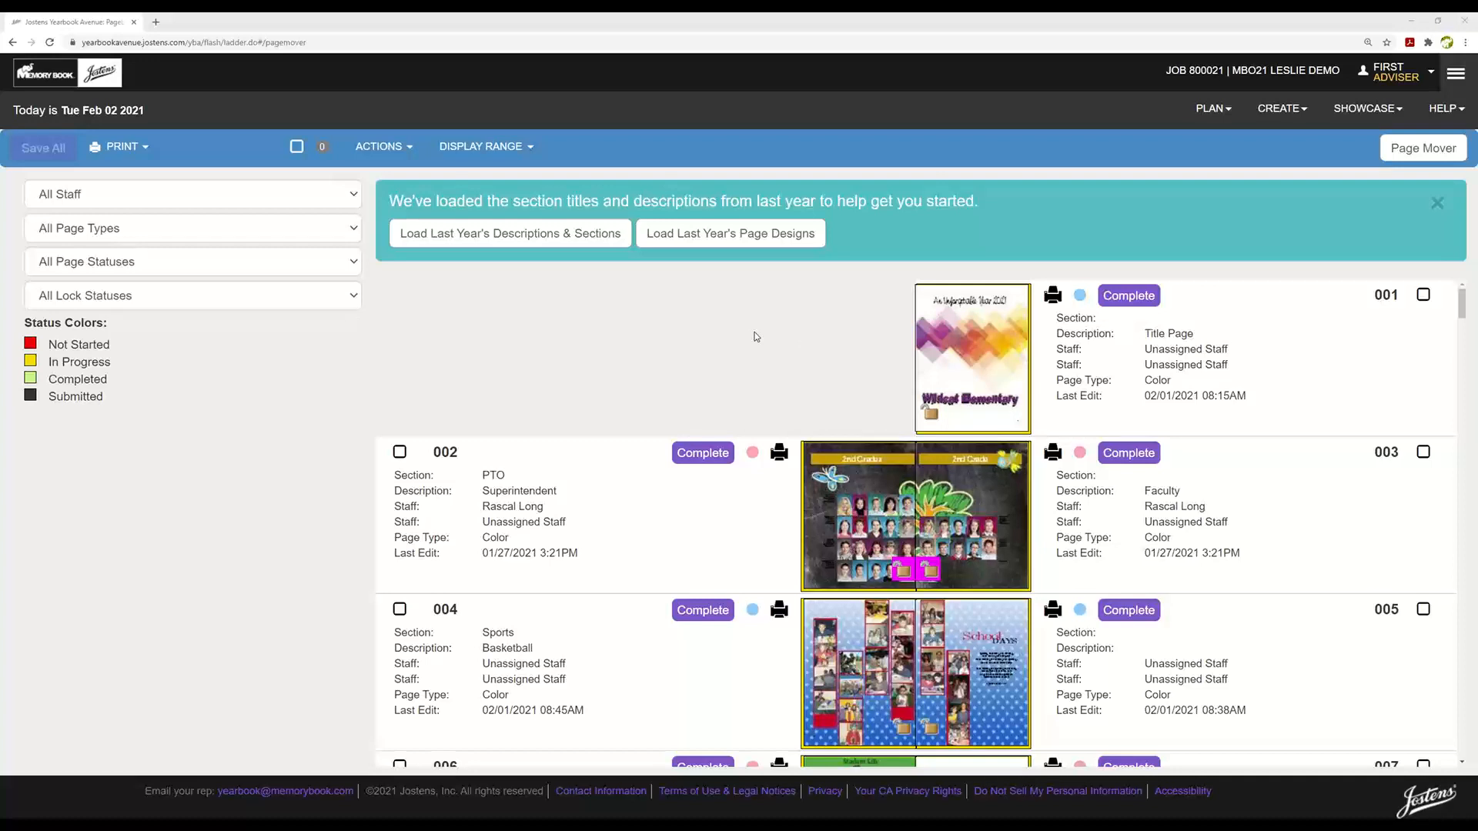
Step: Open the title page, page 001, from the page ladder and show its Preflight information
left_click(997, 338)
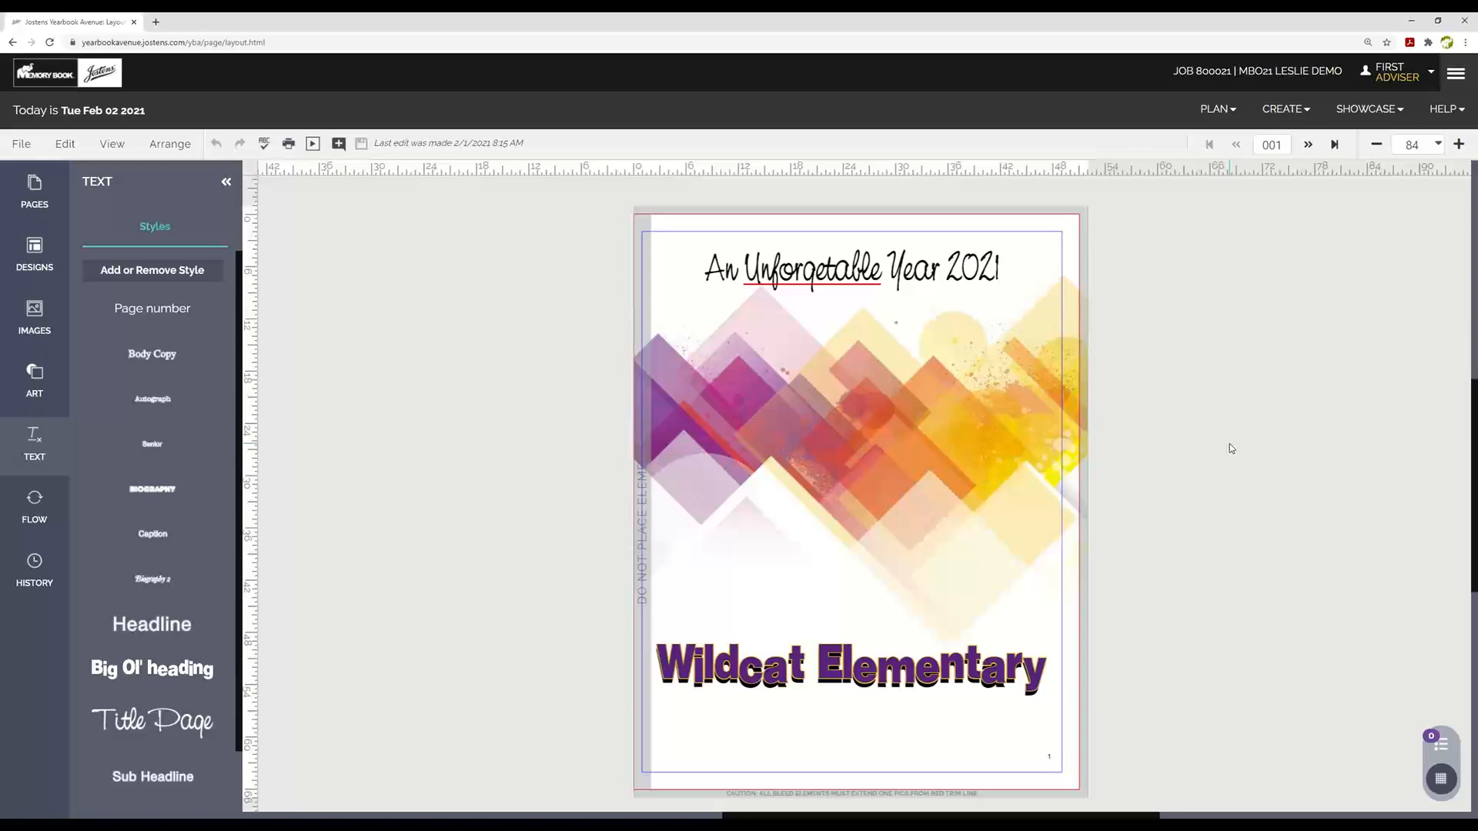
left_click(1444, 745)
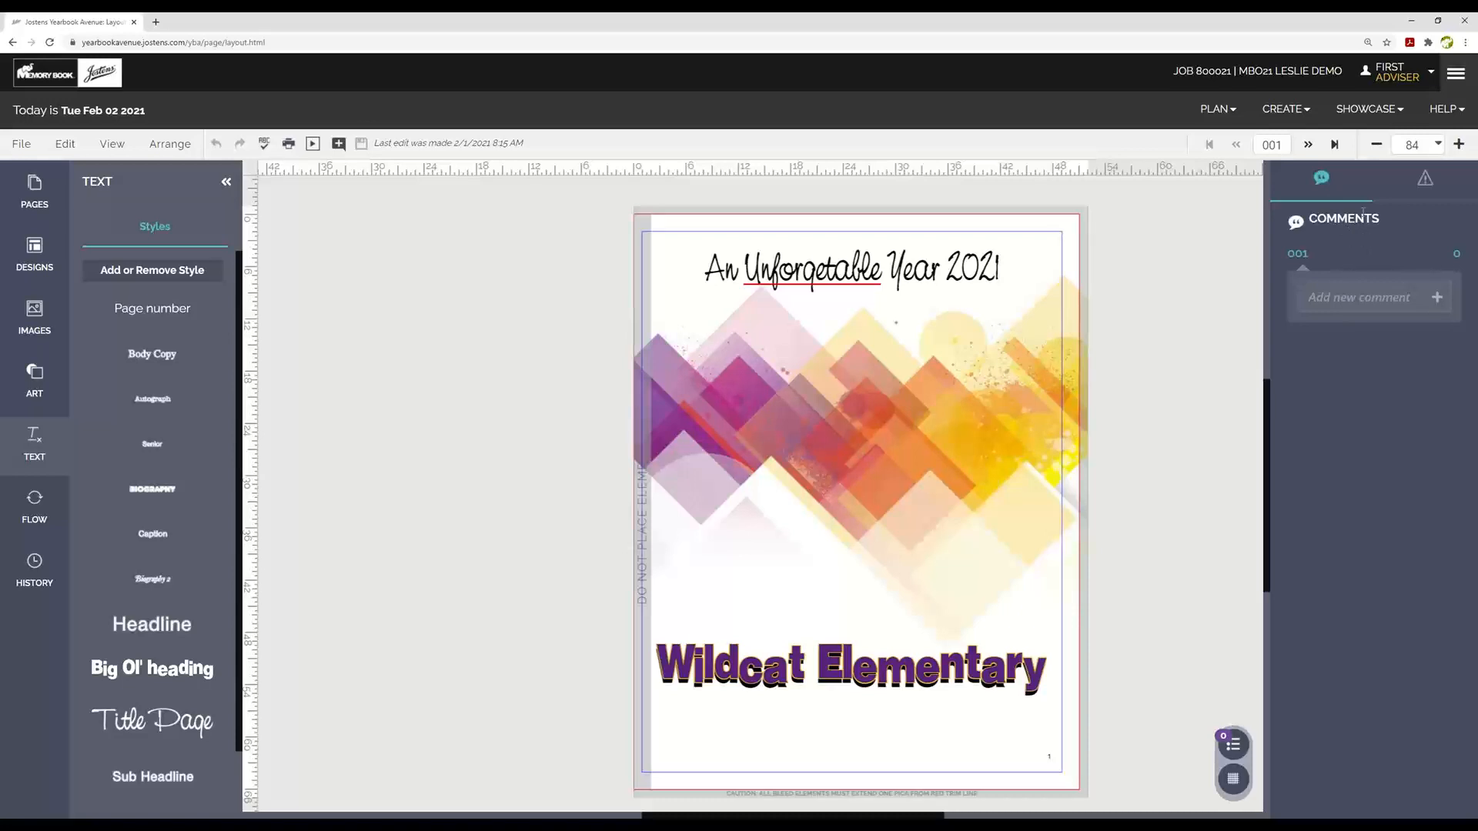
left_click(1424, 177)
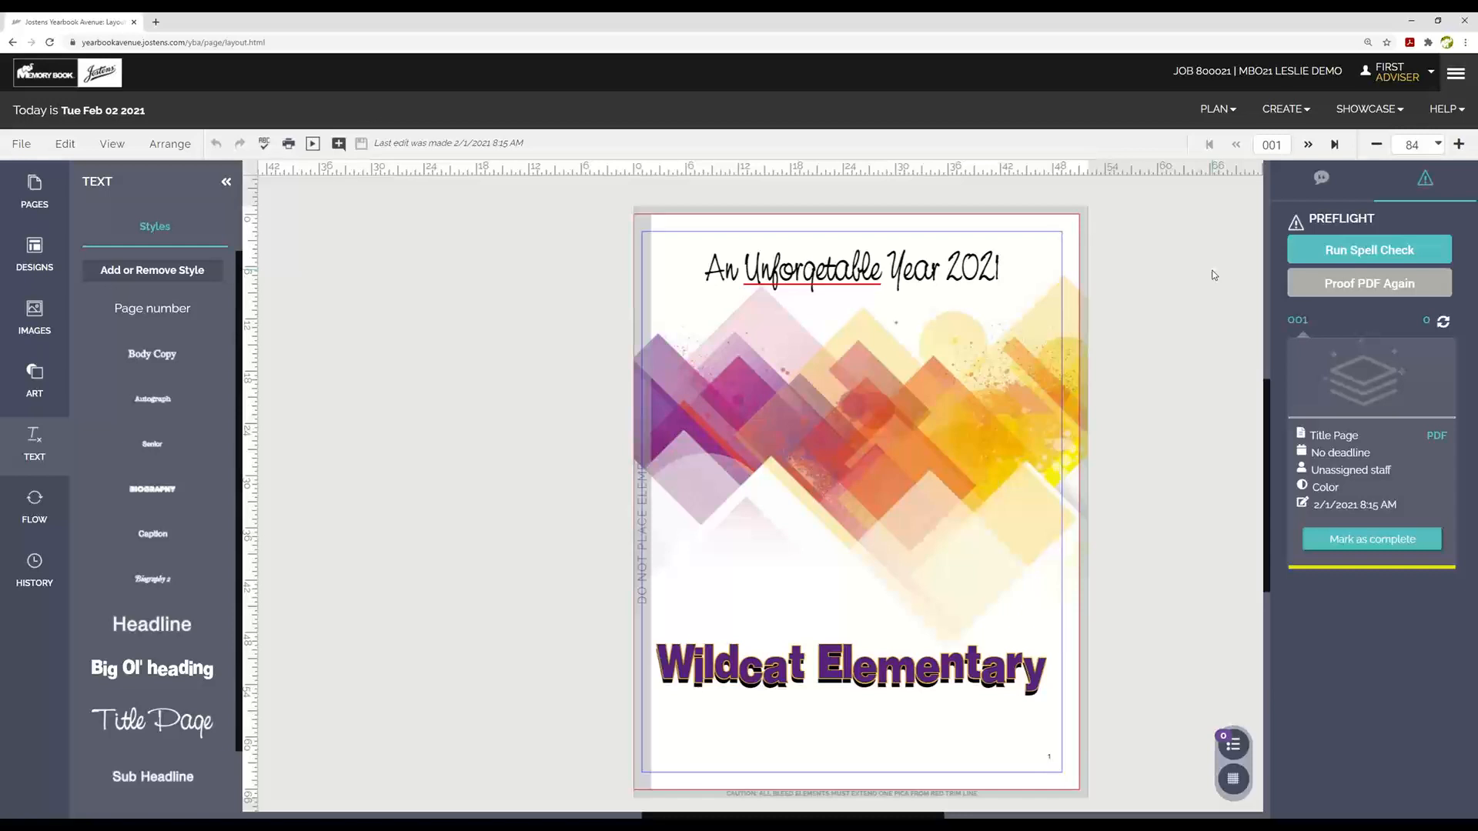
Step: Correct "Unforgetable" to "Unforgettable" in the title with the spell check, save the page and close the spell check
left_click(1377, 252)
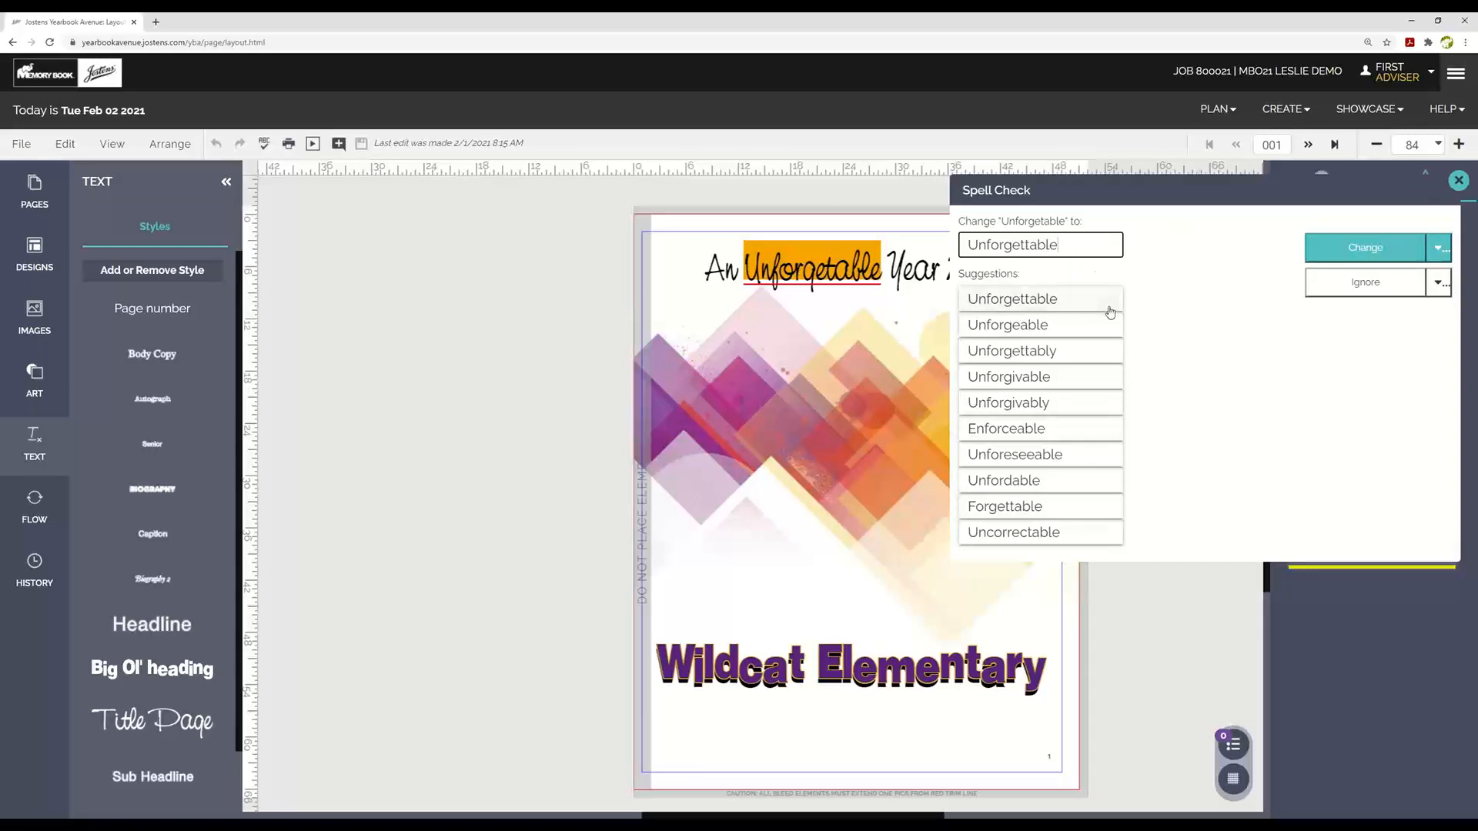
left_click(1369, 251)
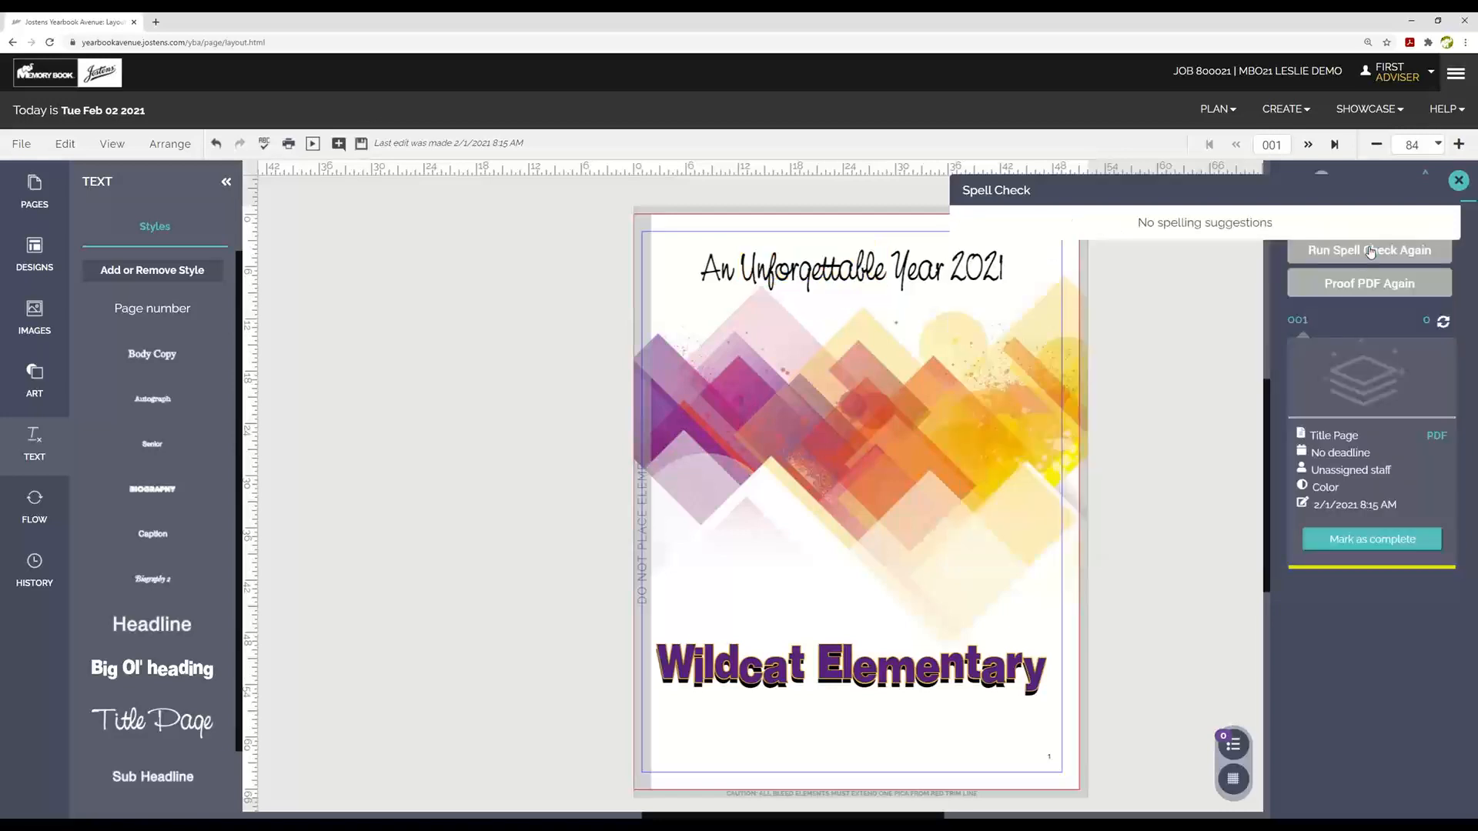
left_click(361, 144)
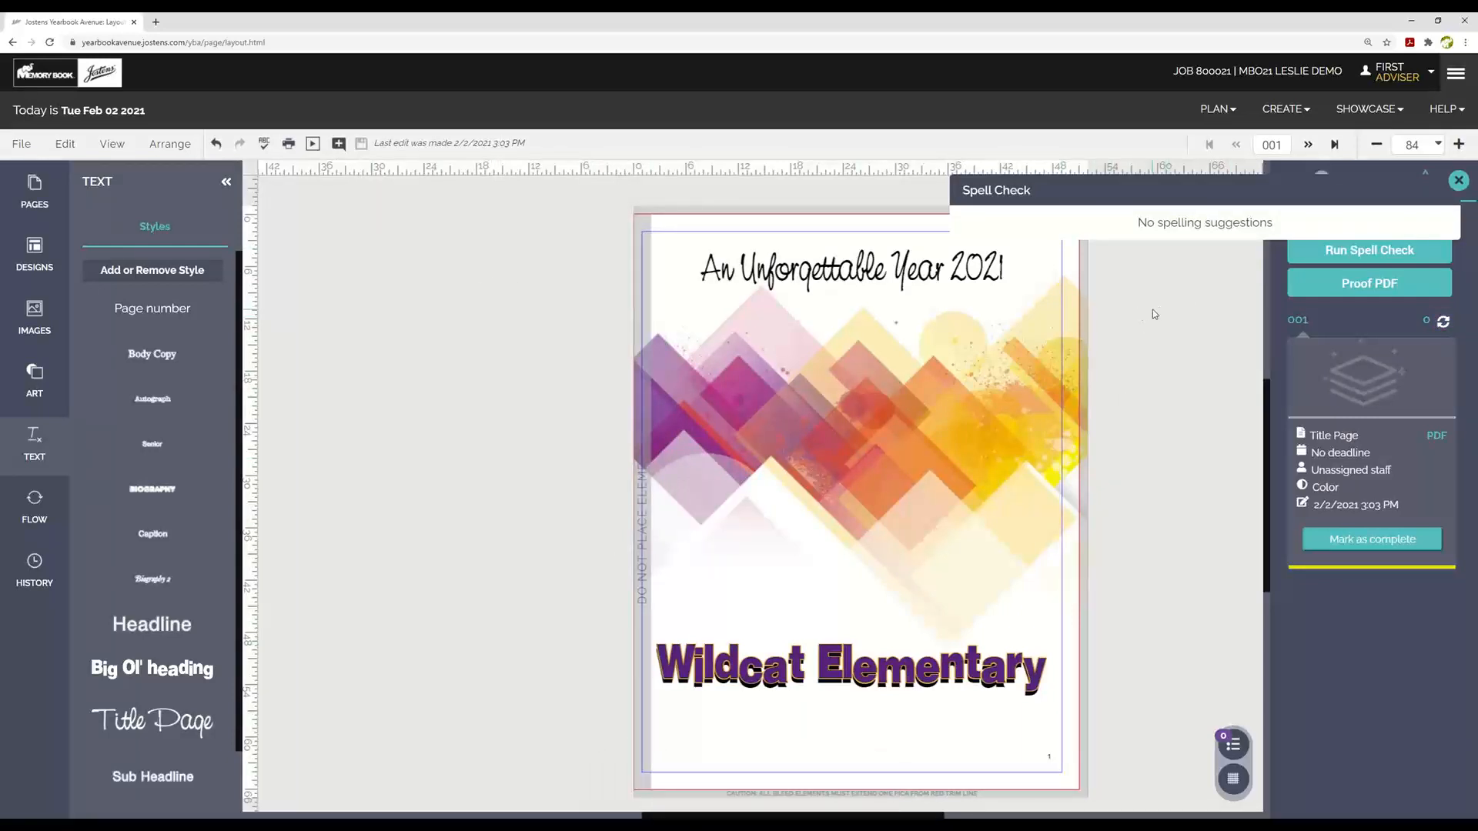
left_click(1458, 182)
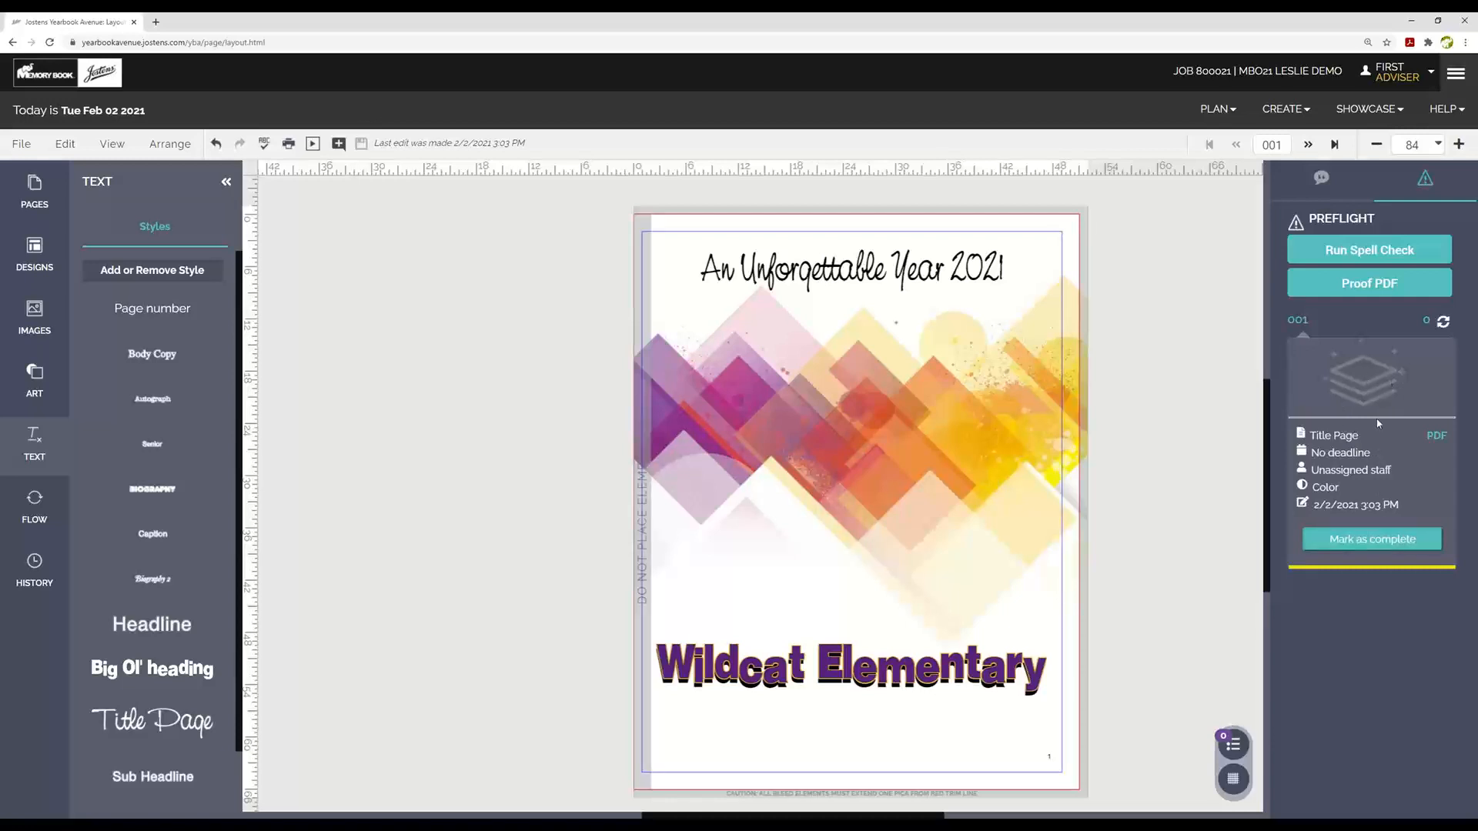
Step: Mark the title page as complete, return it for editing, mark it as complete again and refresh its preflight check
left_click(1367, 539)
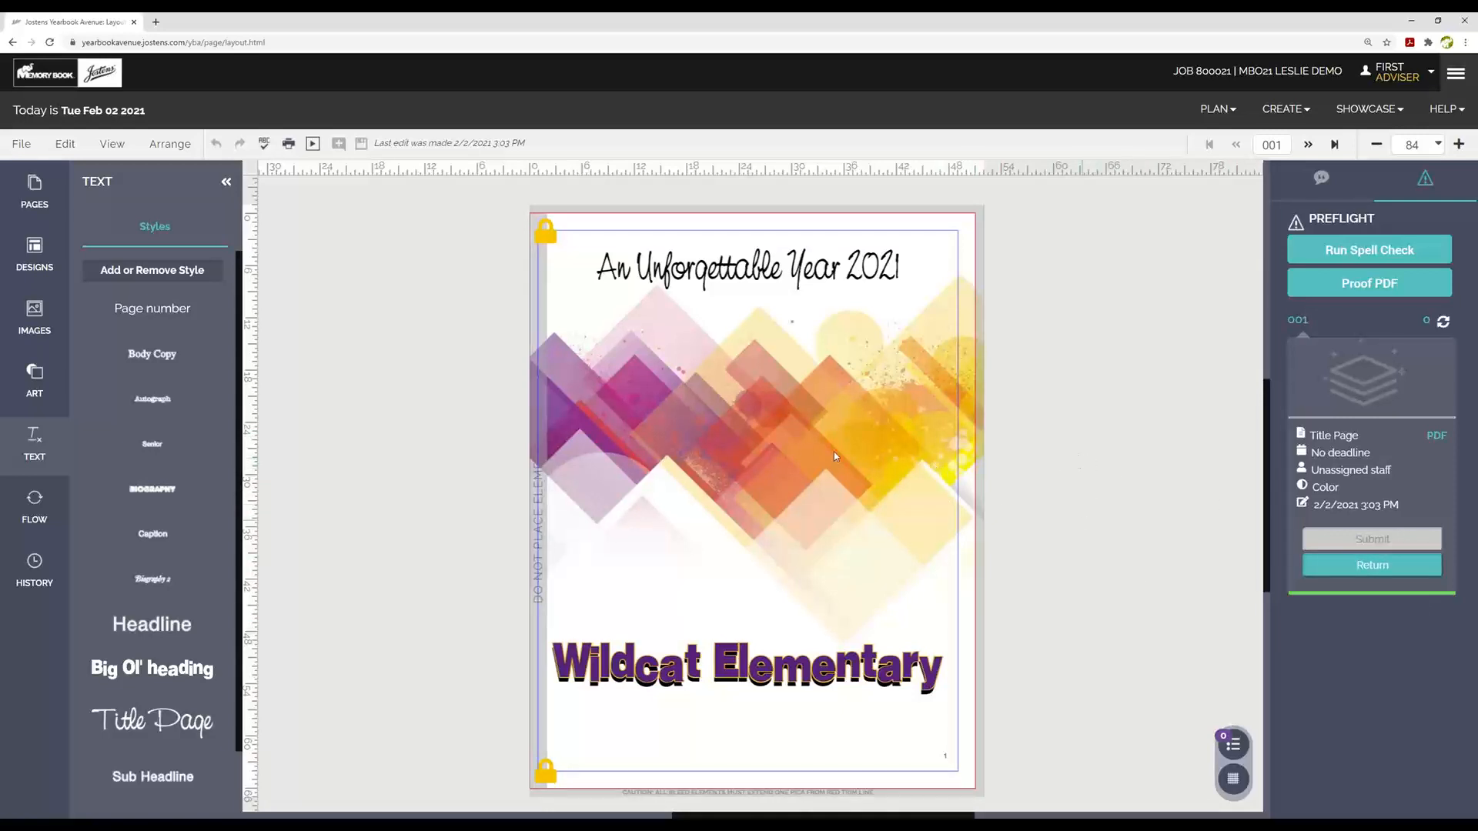
left_click(1371, 567)
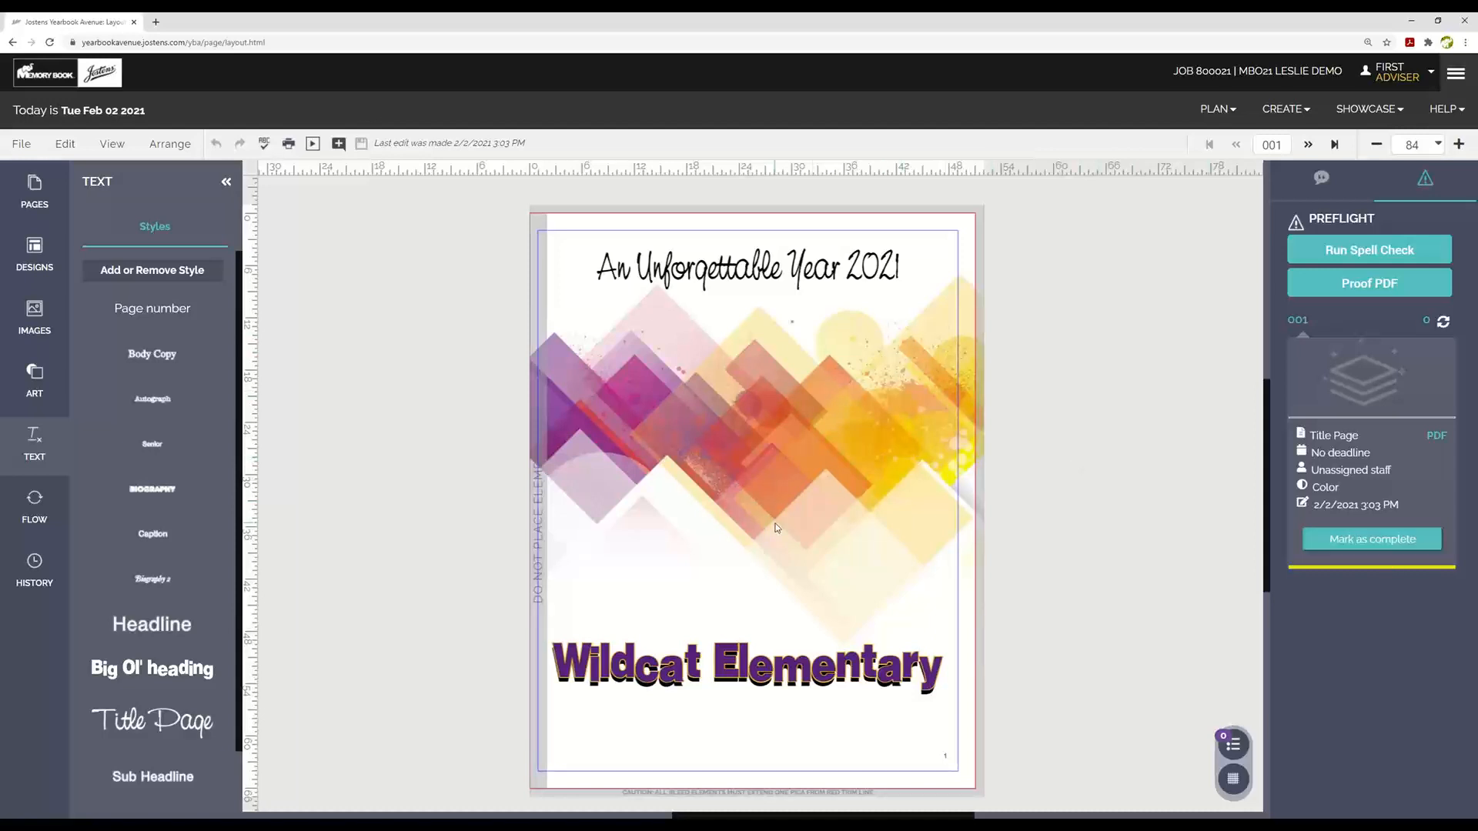
left_click(1374, 541)
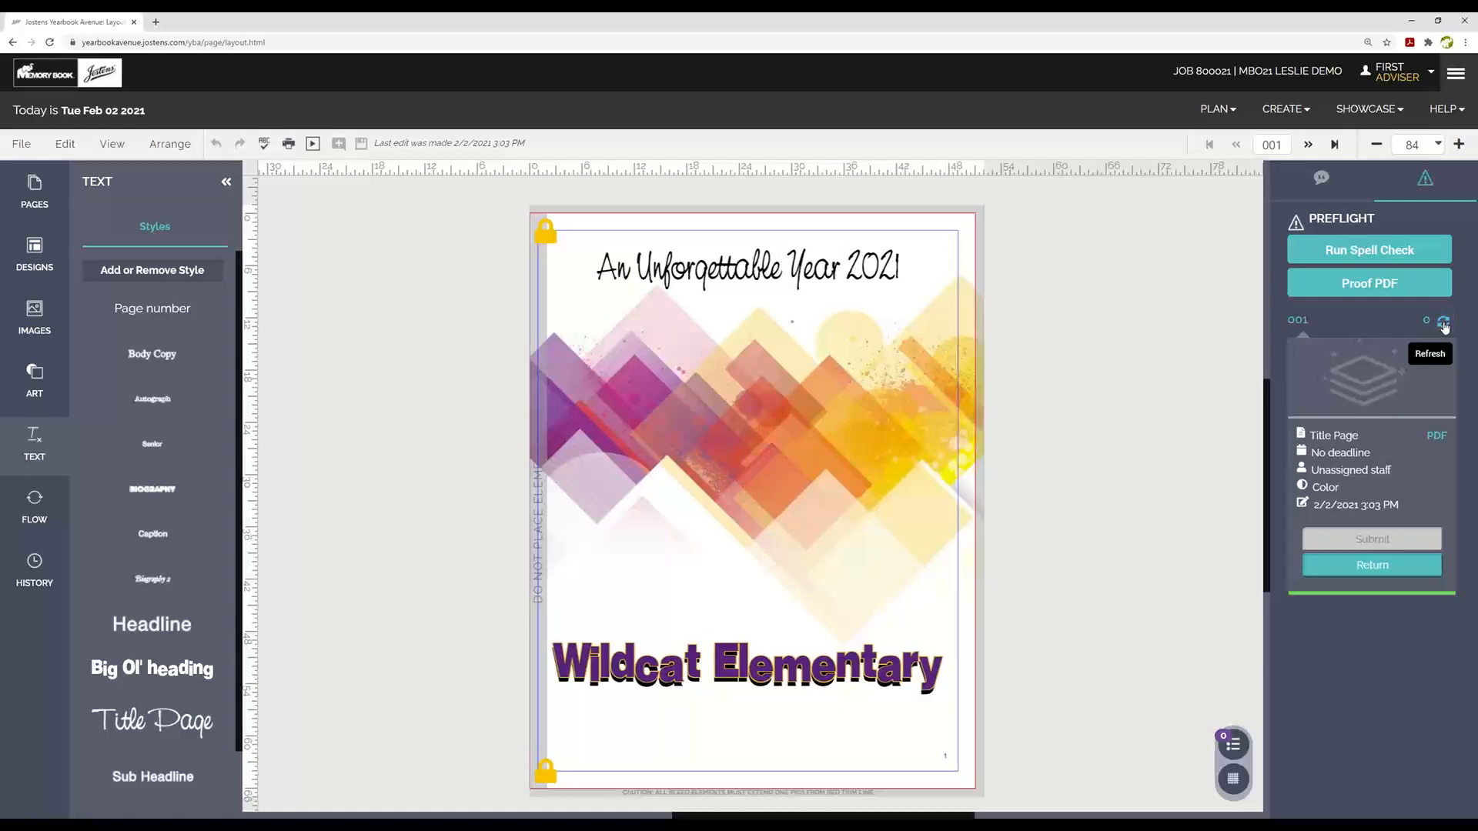
left_click(1445, 327)
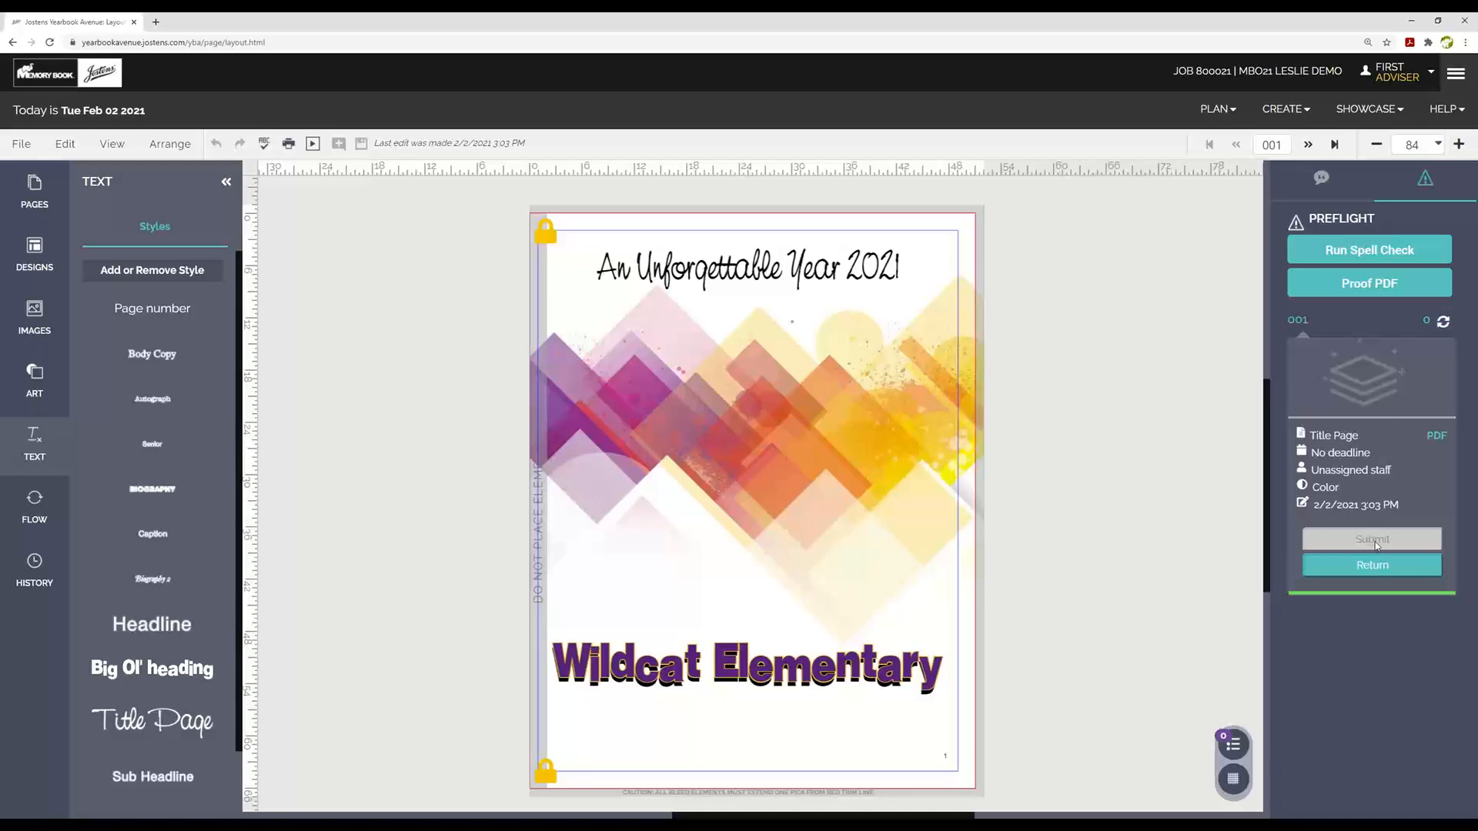
Step: View the title page's PDF proof, look briefly at the following spread, and proof the title page's PDF again
left_click(1437, 437)
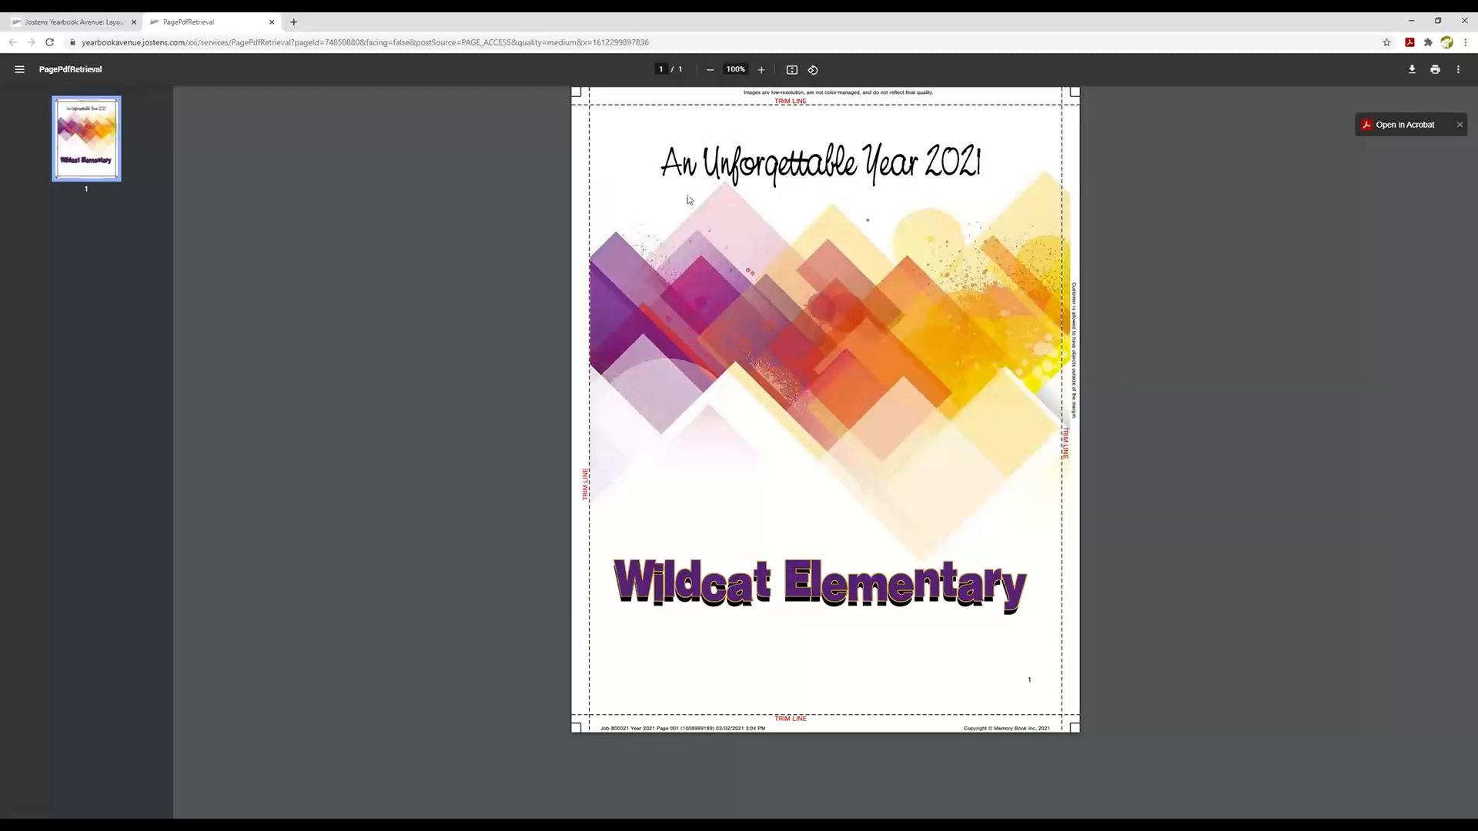
left_click(271, 21)
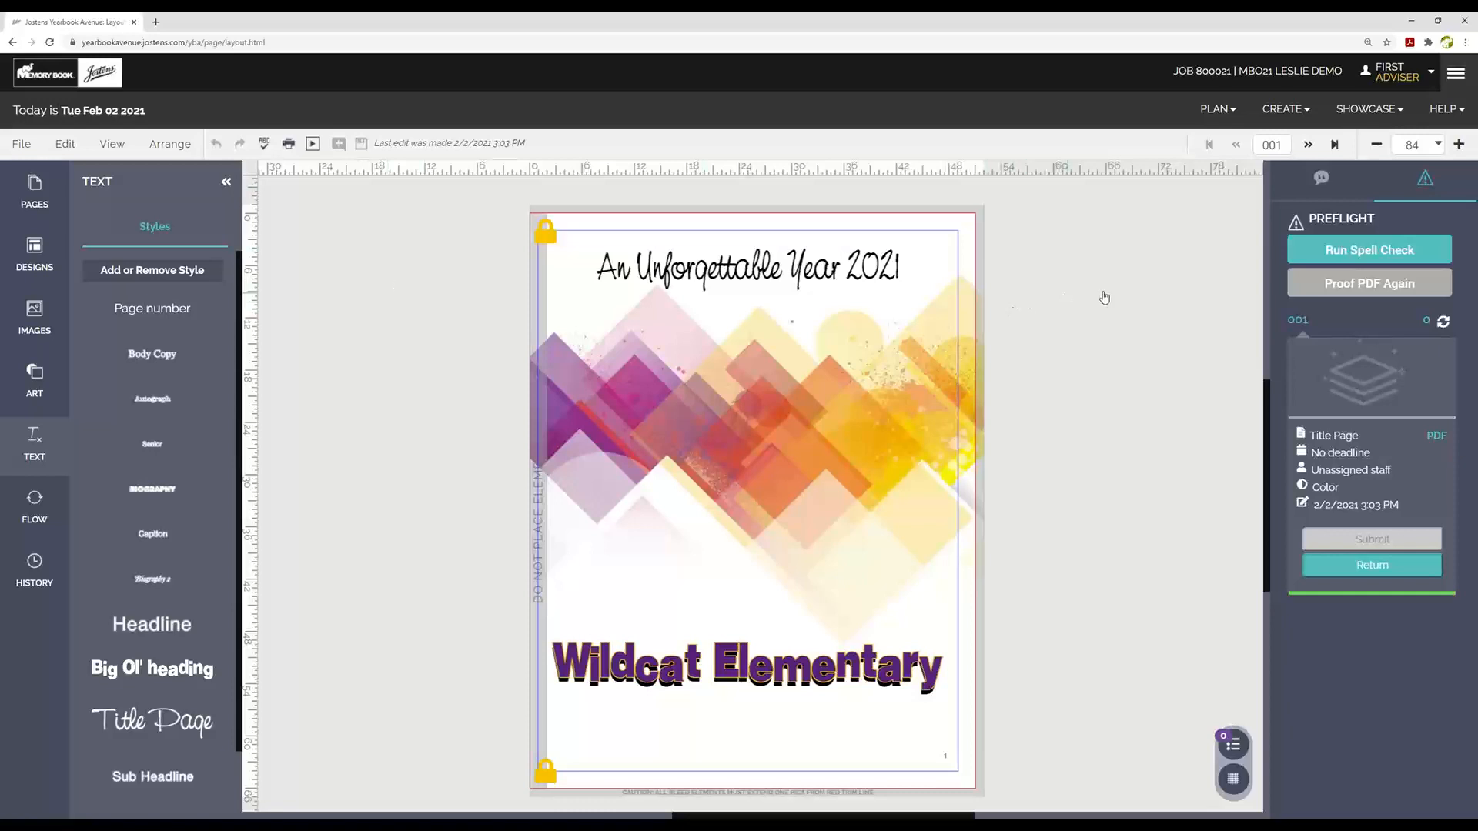
left_click(1307, 145)
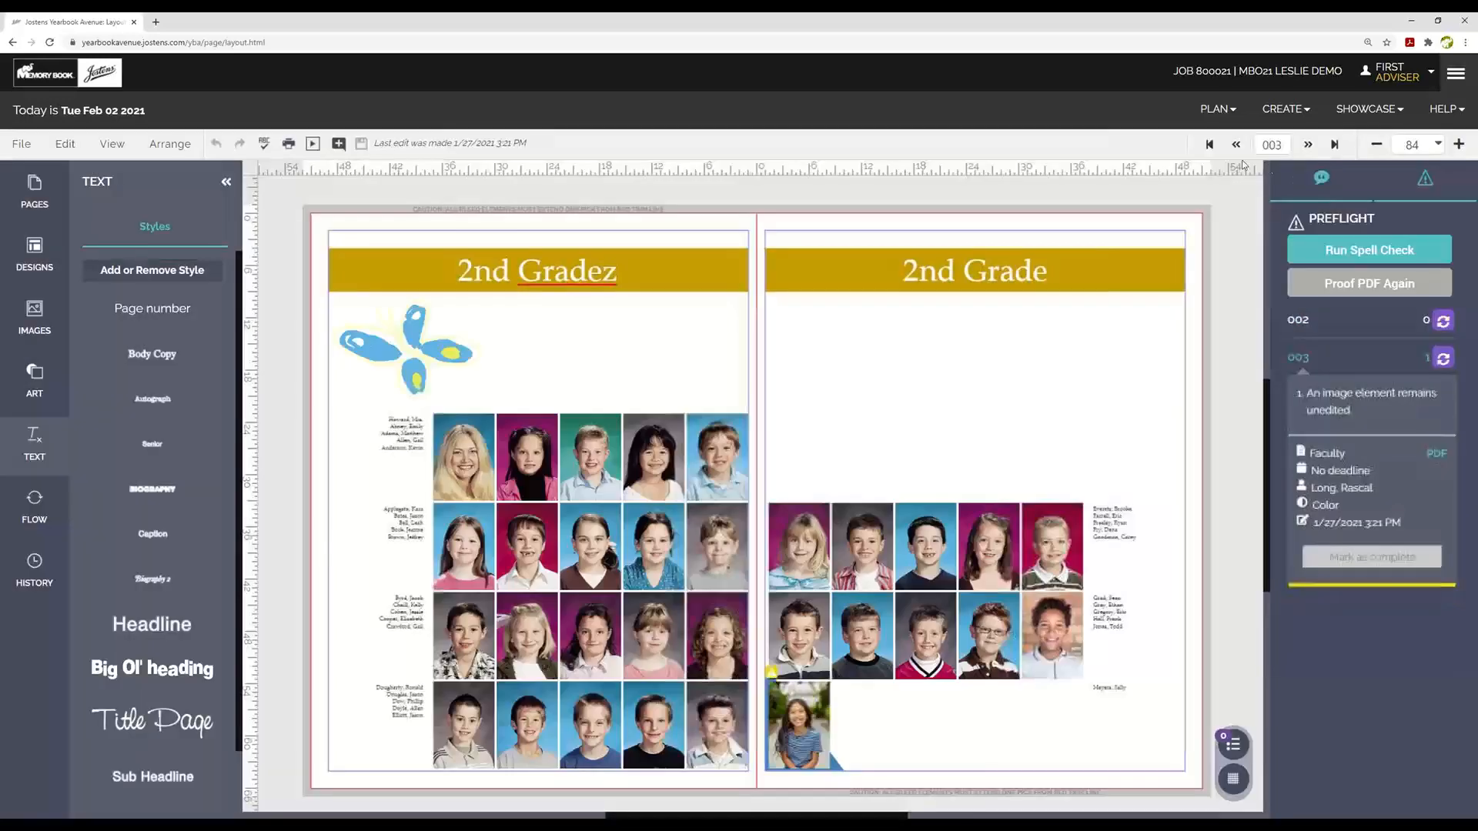
left_click(1236, 145)
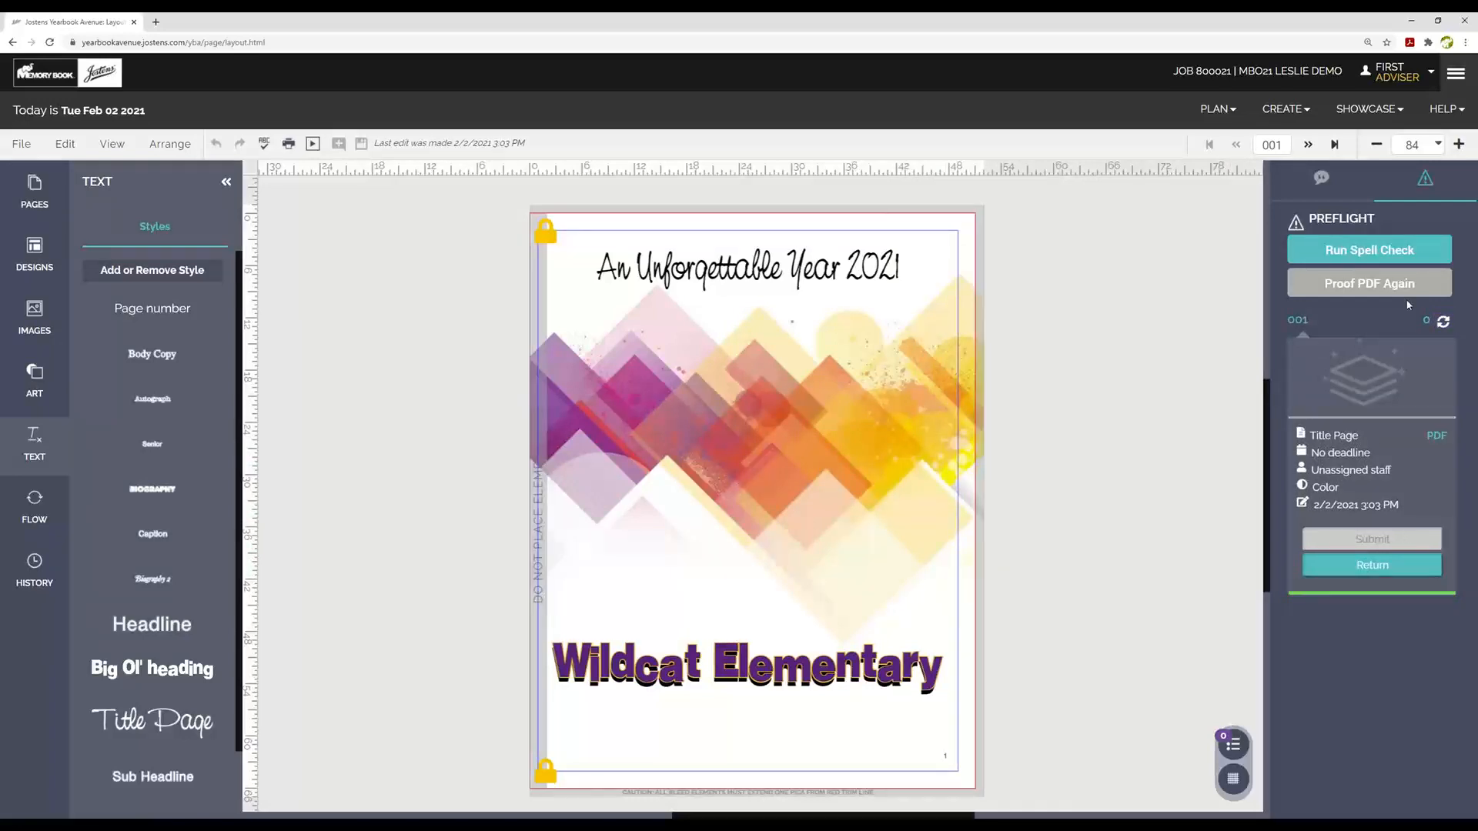
left_click(1363, 284)
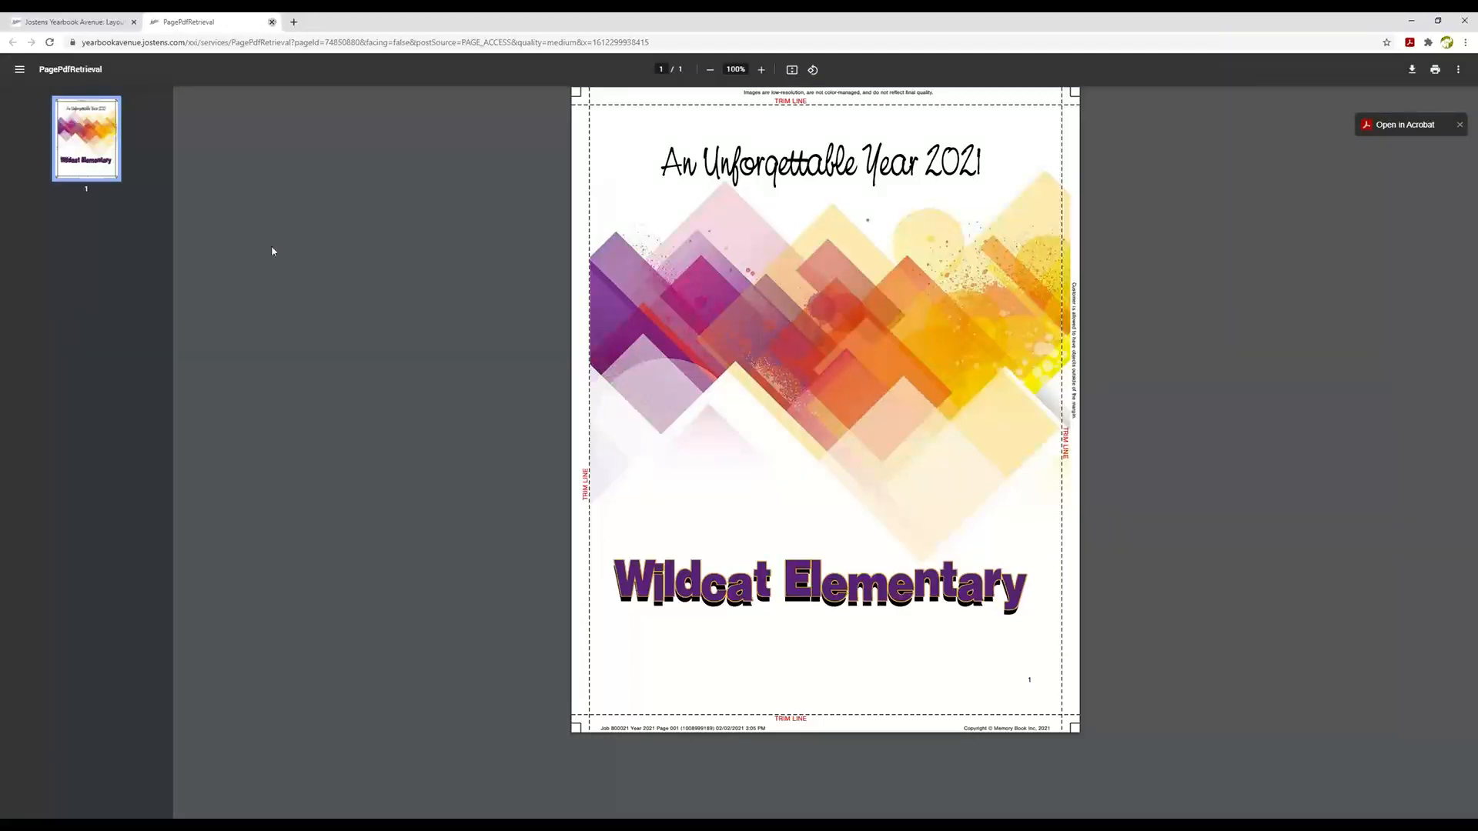
left_click(272, 21)
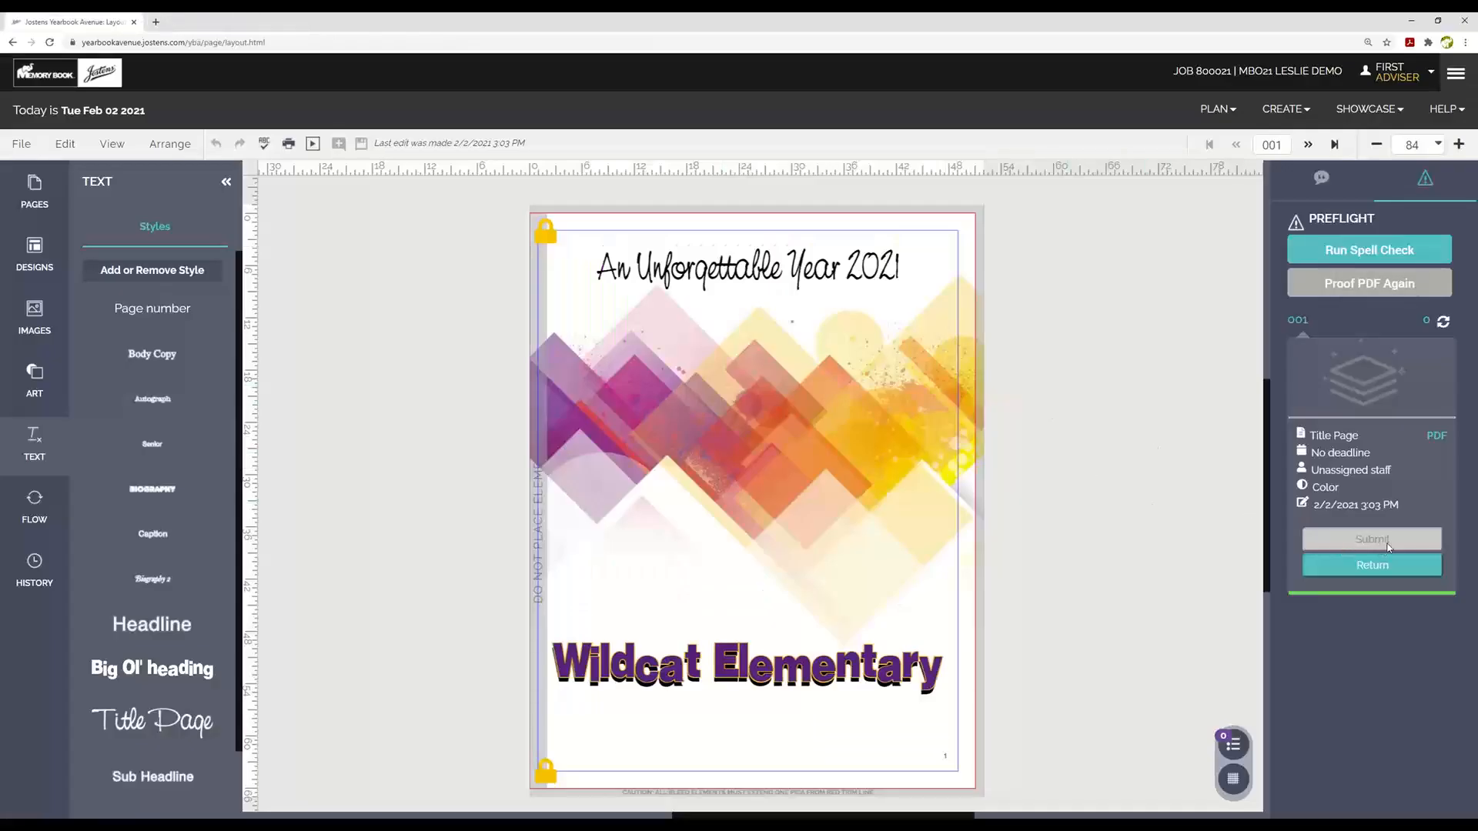
Step: Correct "Gradez" to "Grade" on the page 002–003 spread with the spell check, save it and run the check again
left_click(1312, 146)
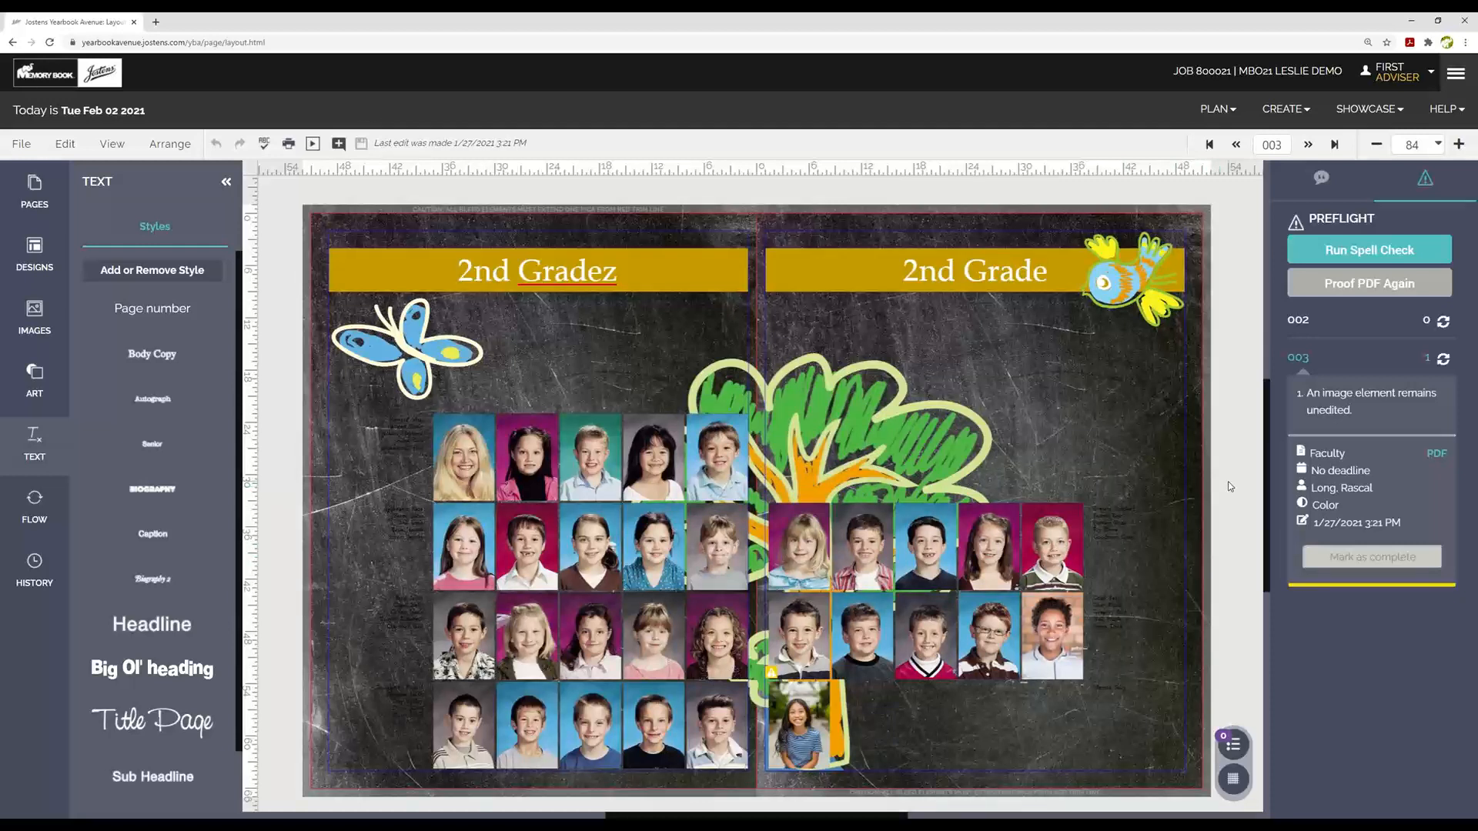
left_click(1371, 252)
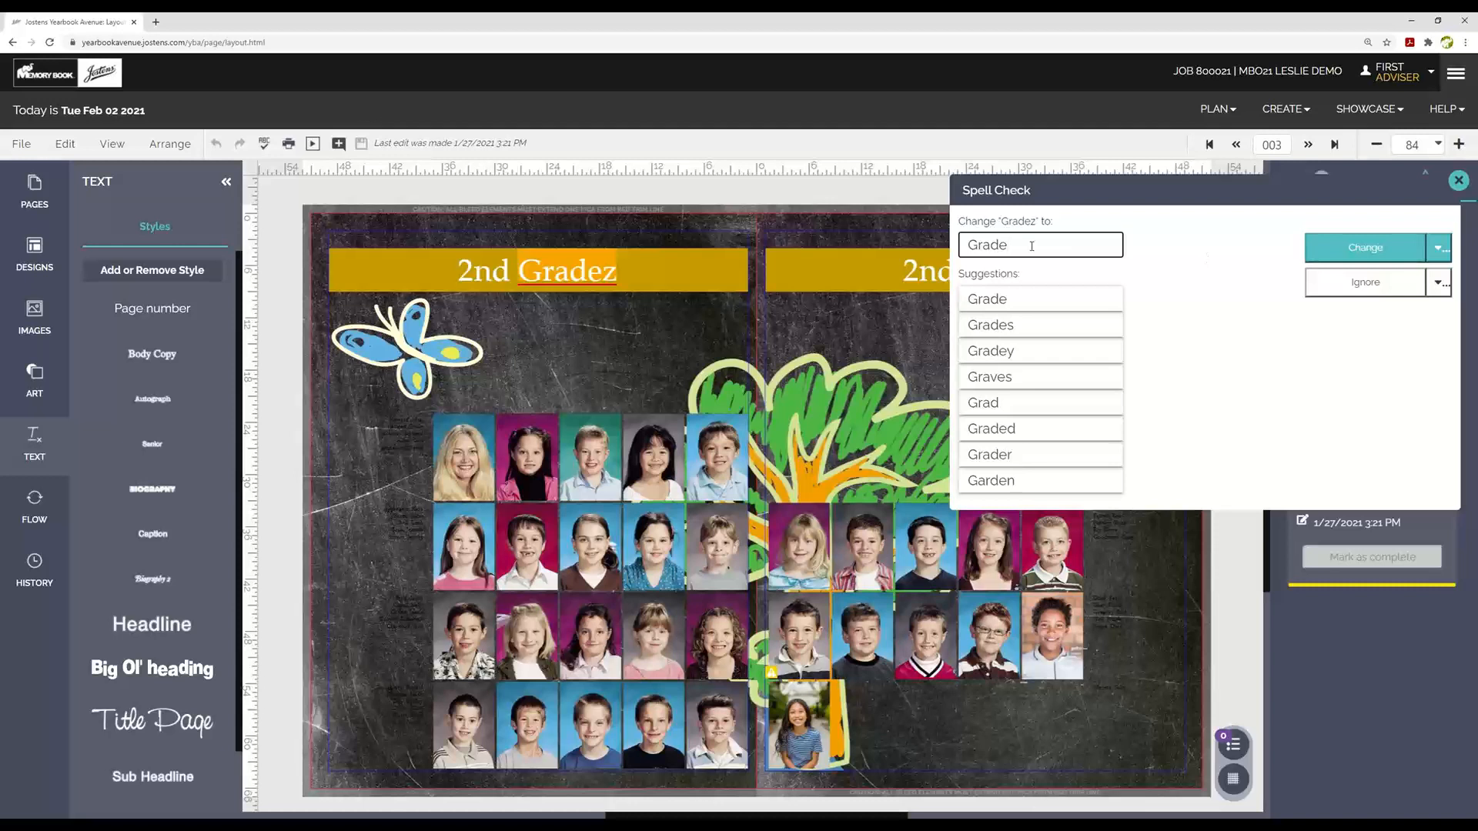
left_click(1375, 250)
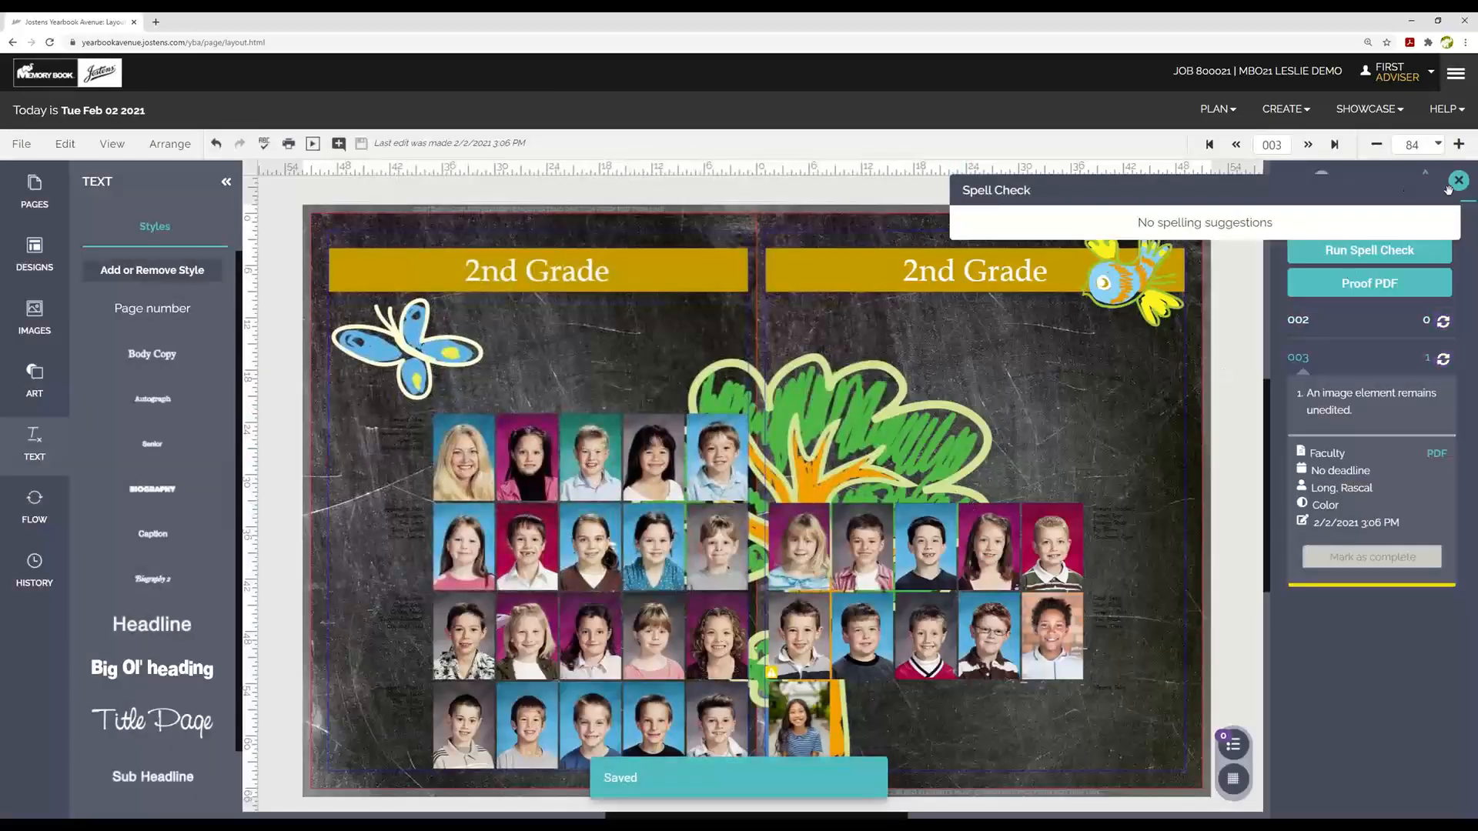
left_click(1367, 257)
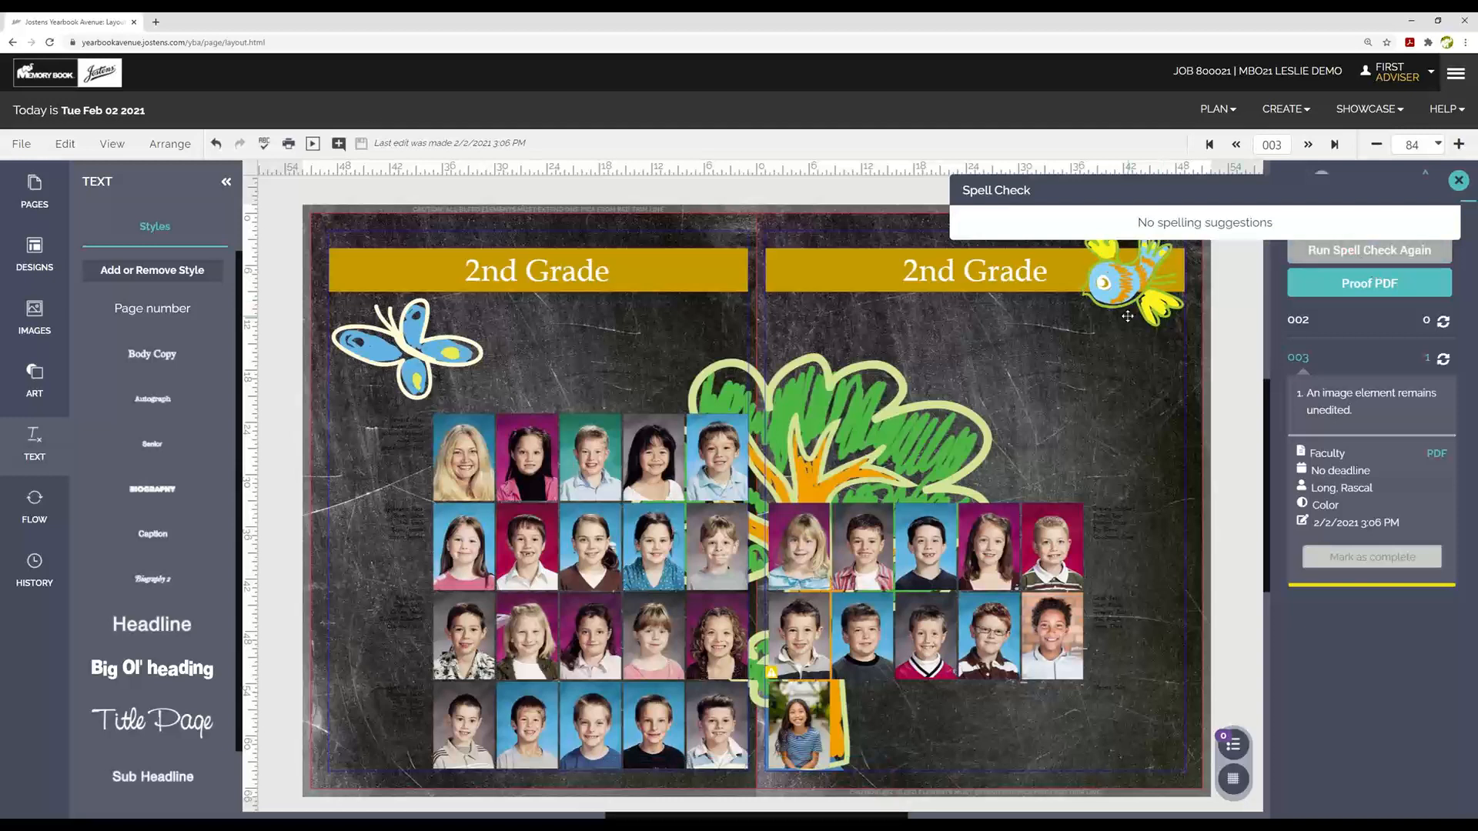
left_click(1458, 181)
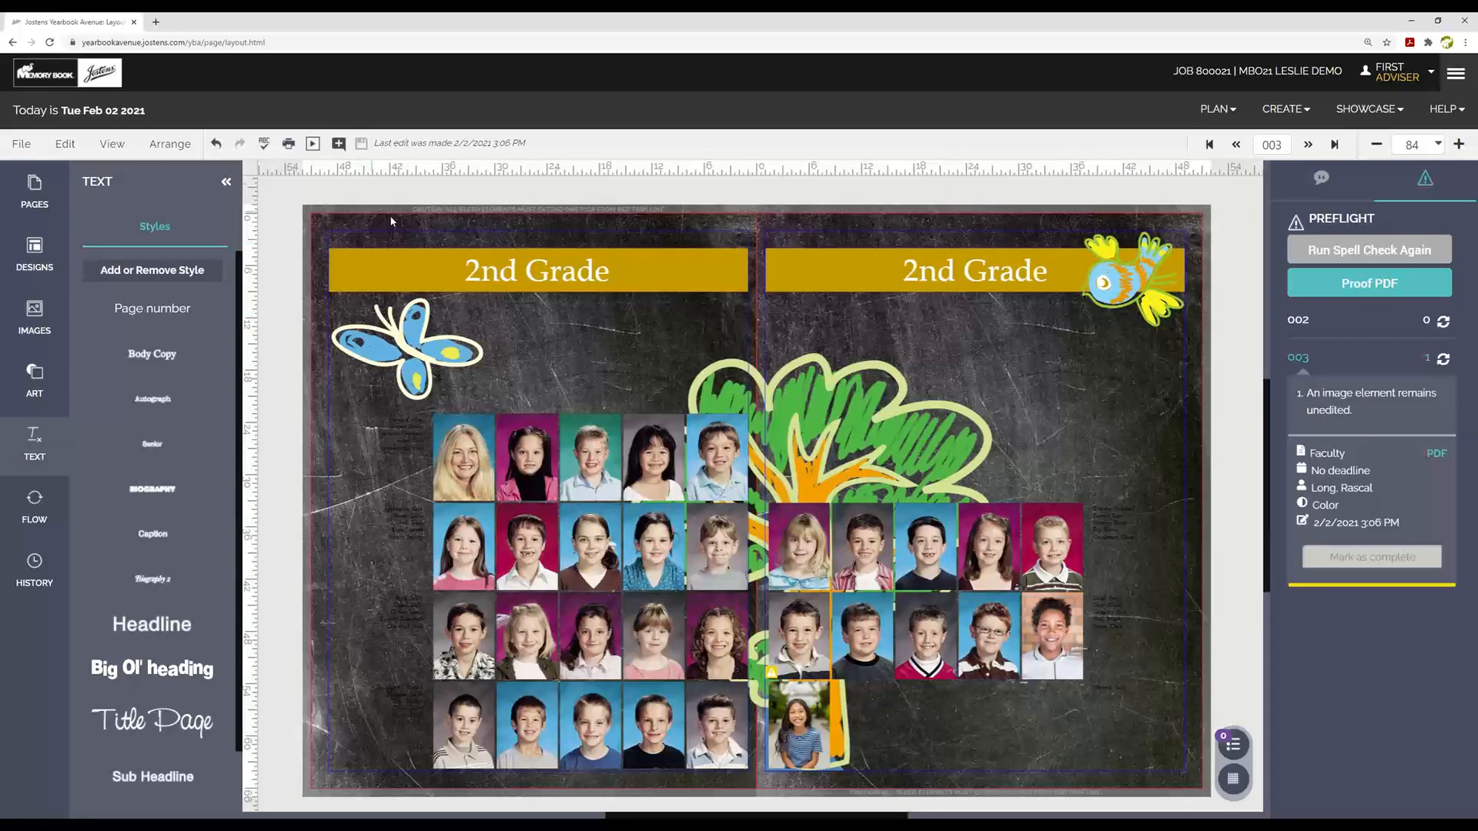
Step: Proof the PDF of pages 002 and 003, examining both pages of the 2nd Grade spread
left_click(1377, 287)
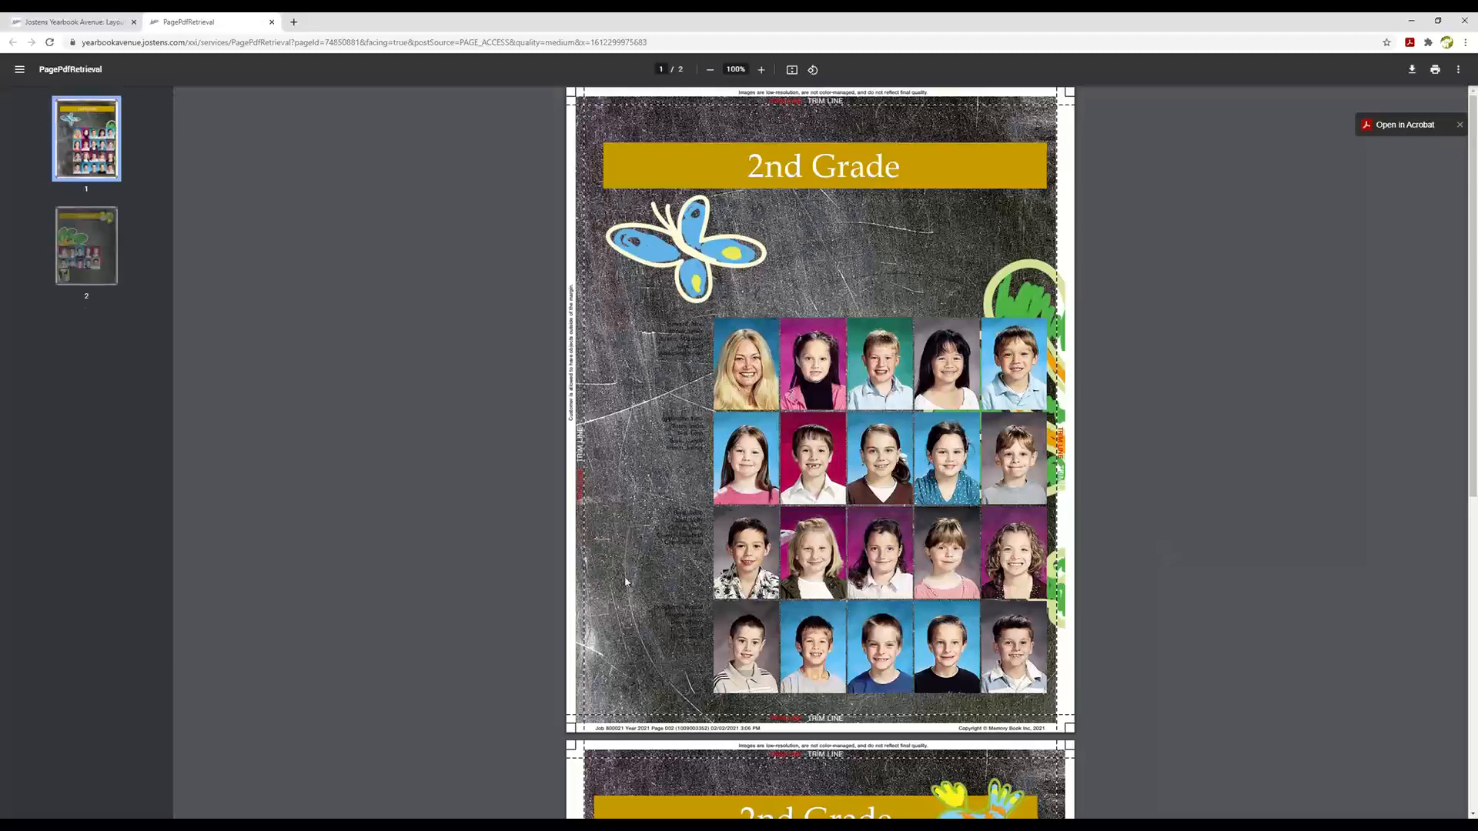
scroll(1207, 516, "down", 8)
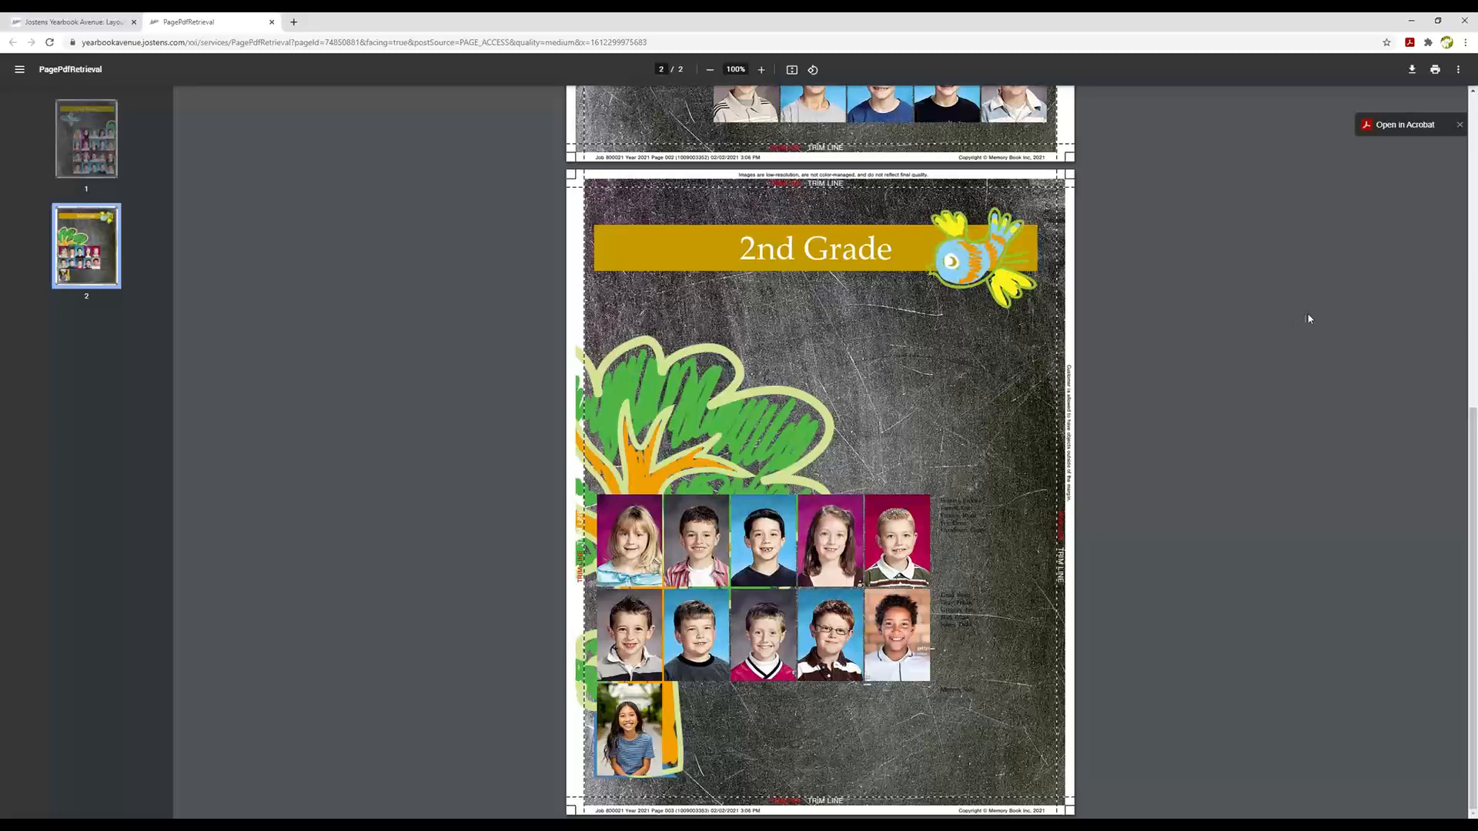
scroll(1031, 343, "up", 2)
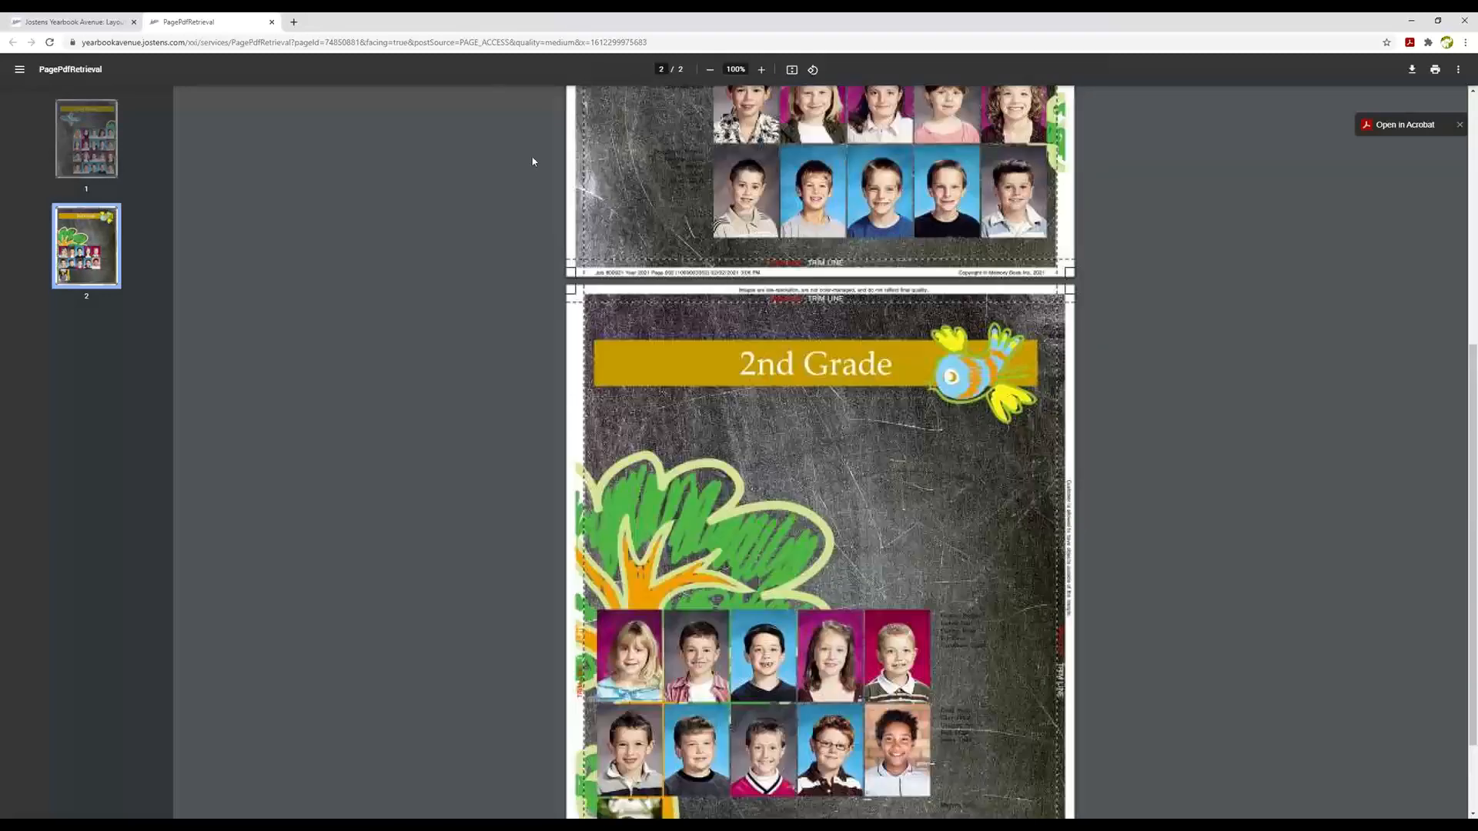
left_click(271, 22)
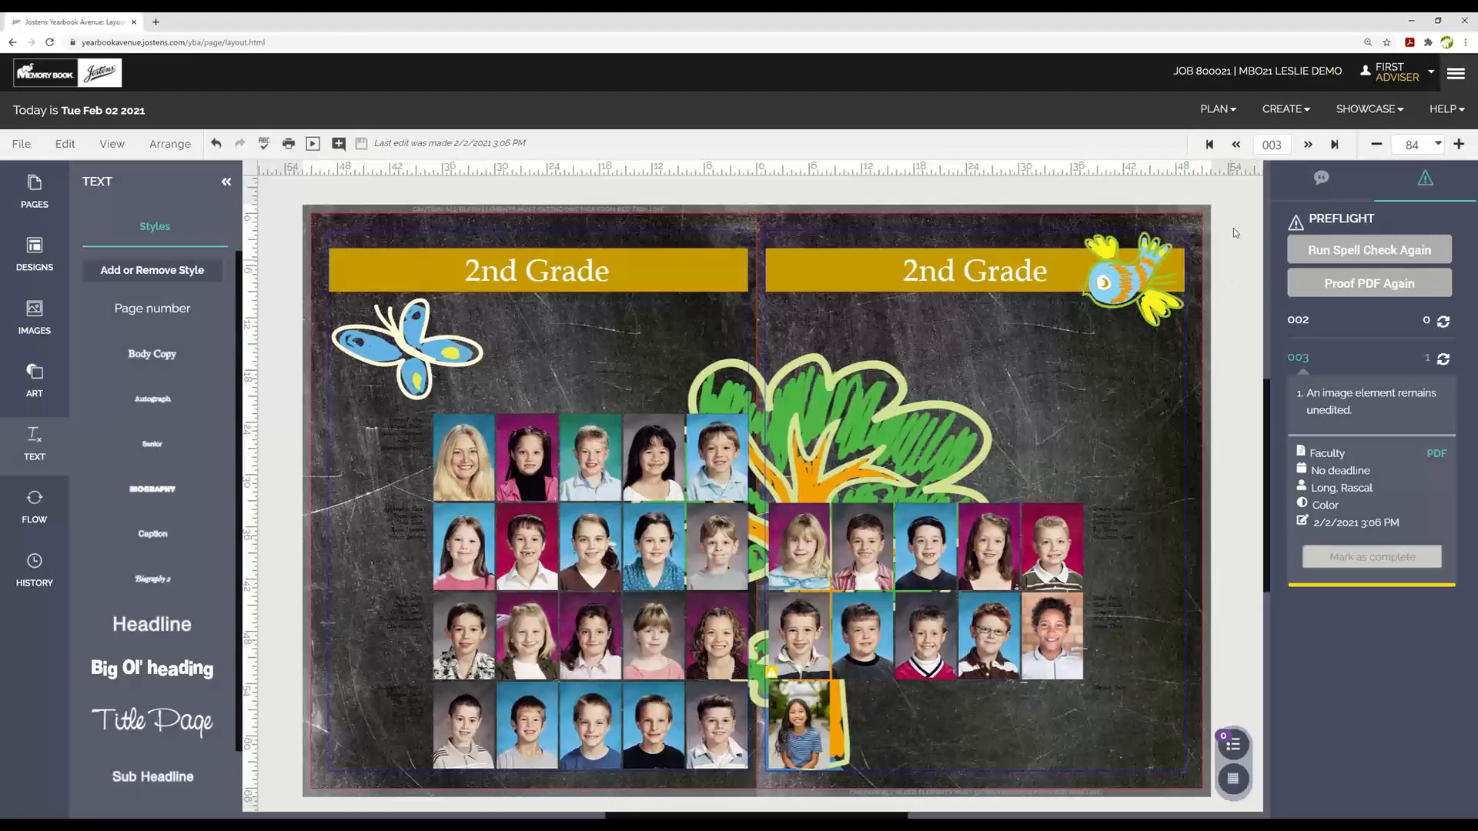
Step: Hide the Preflight information, try a background tint of 31 on the right page and reset the tint to 0
left_click(1234, 740)
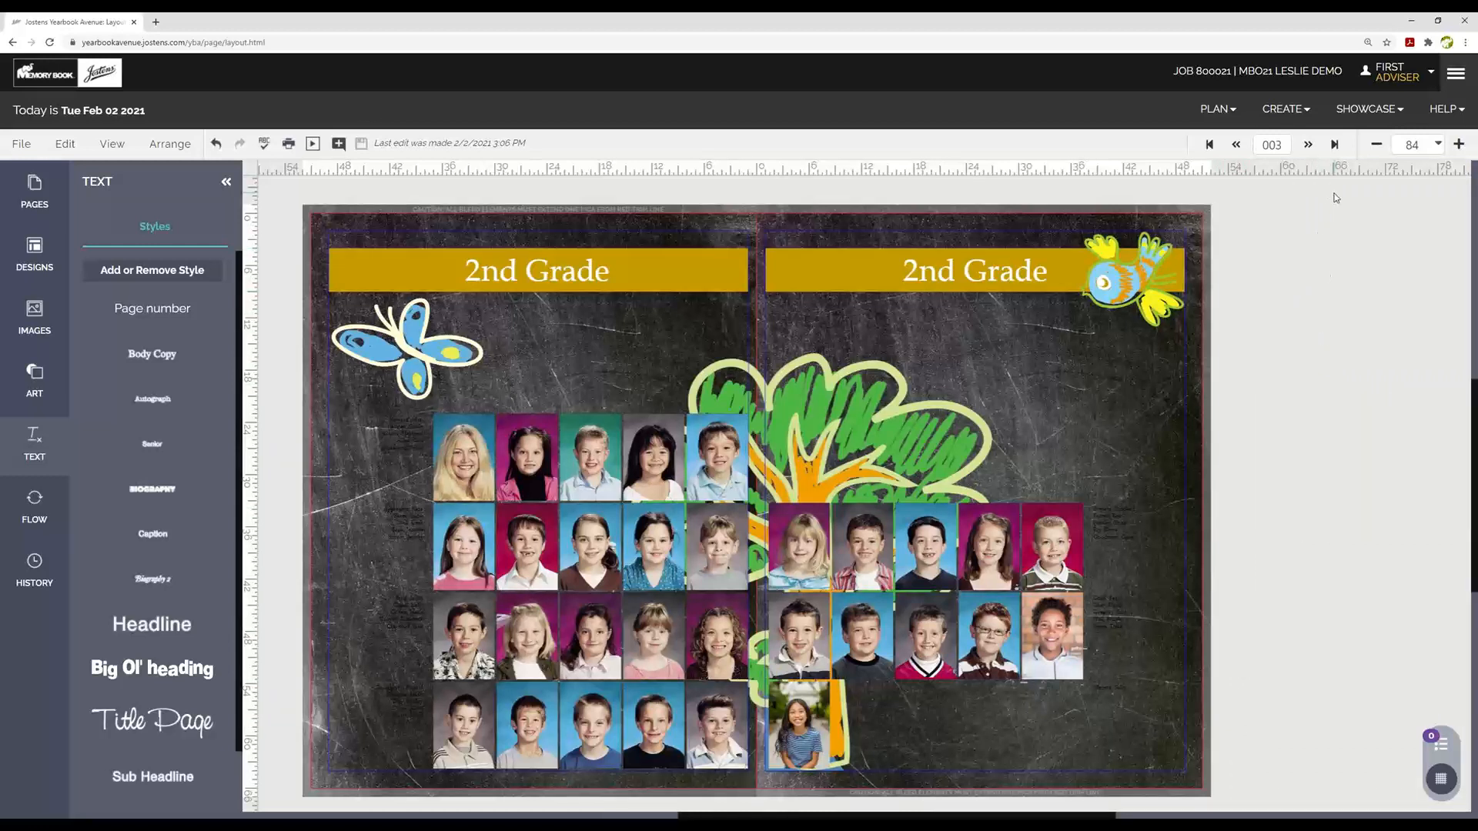
right_click(1178, 223)
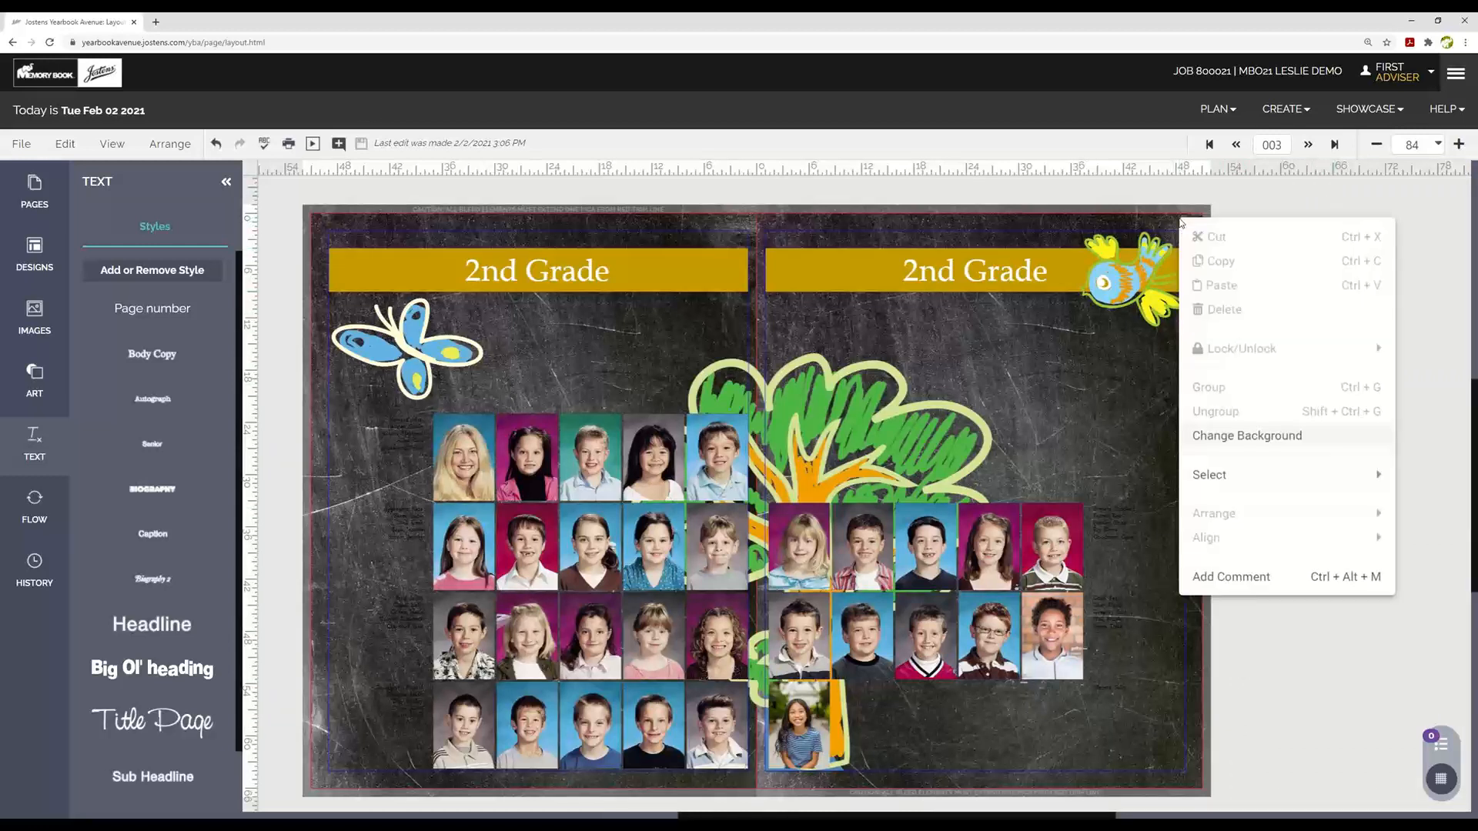
left_click(1219, 437)
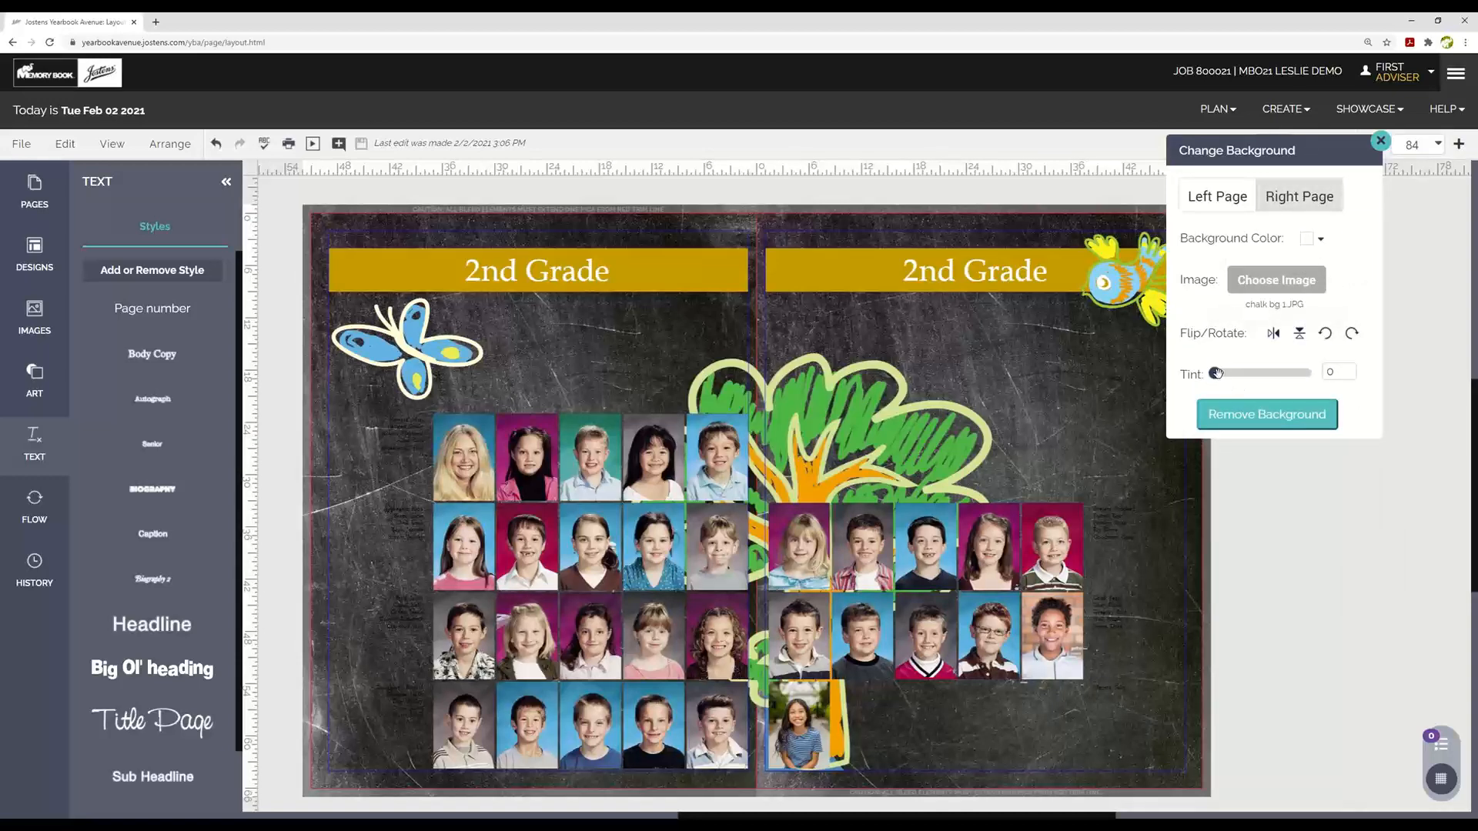
left_click_drag(1215, 373, 1245, 373)
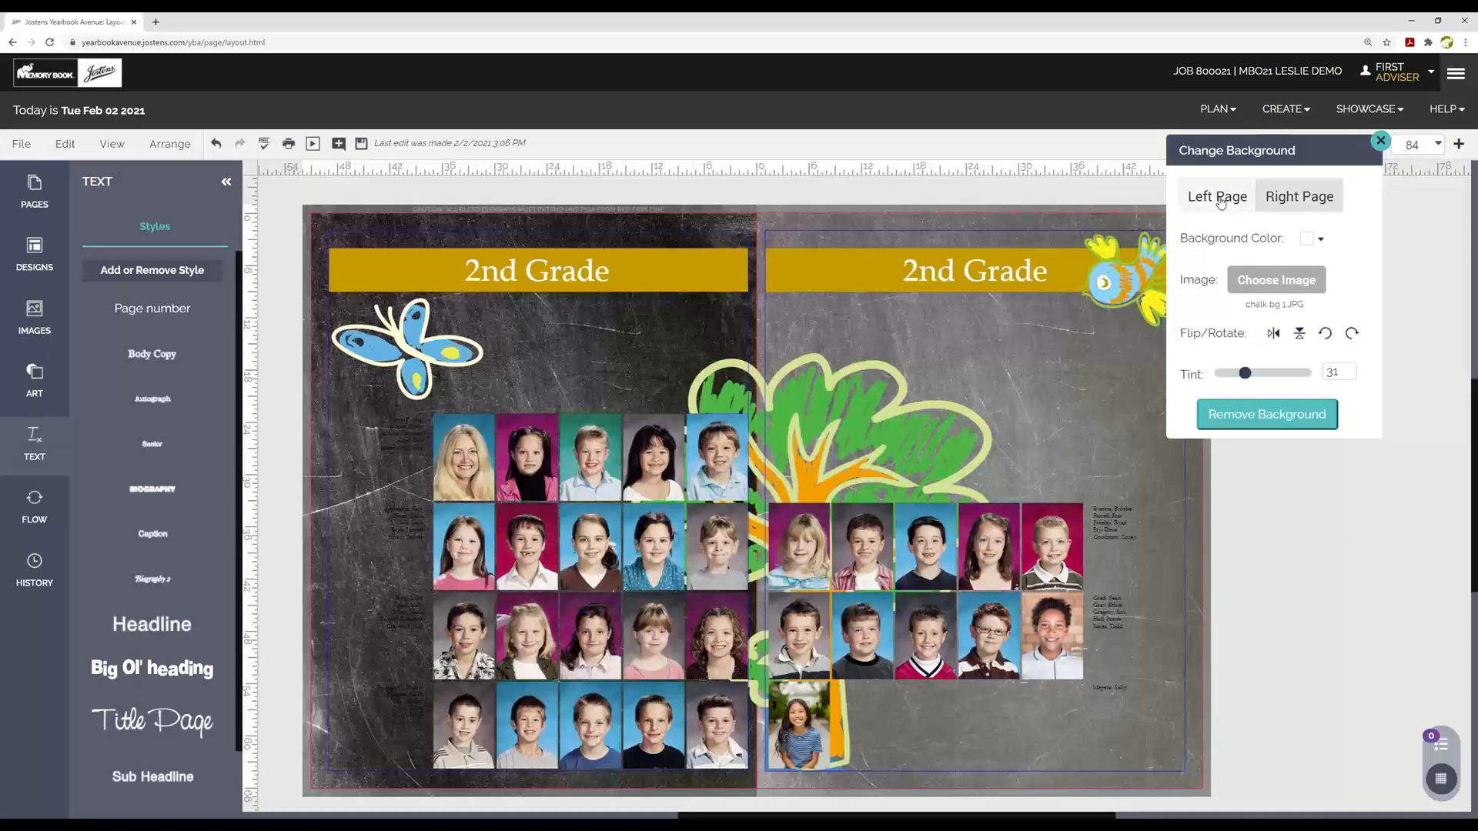
left_click_drag(1245, 373, 1215, 373)
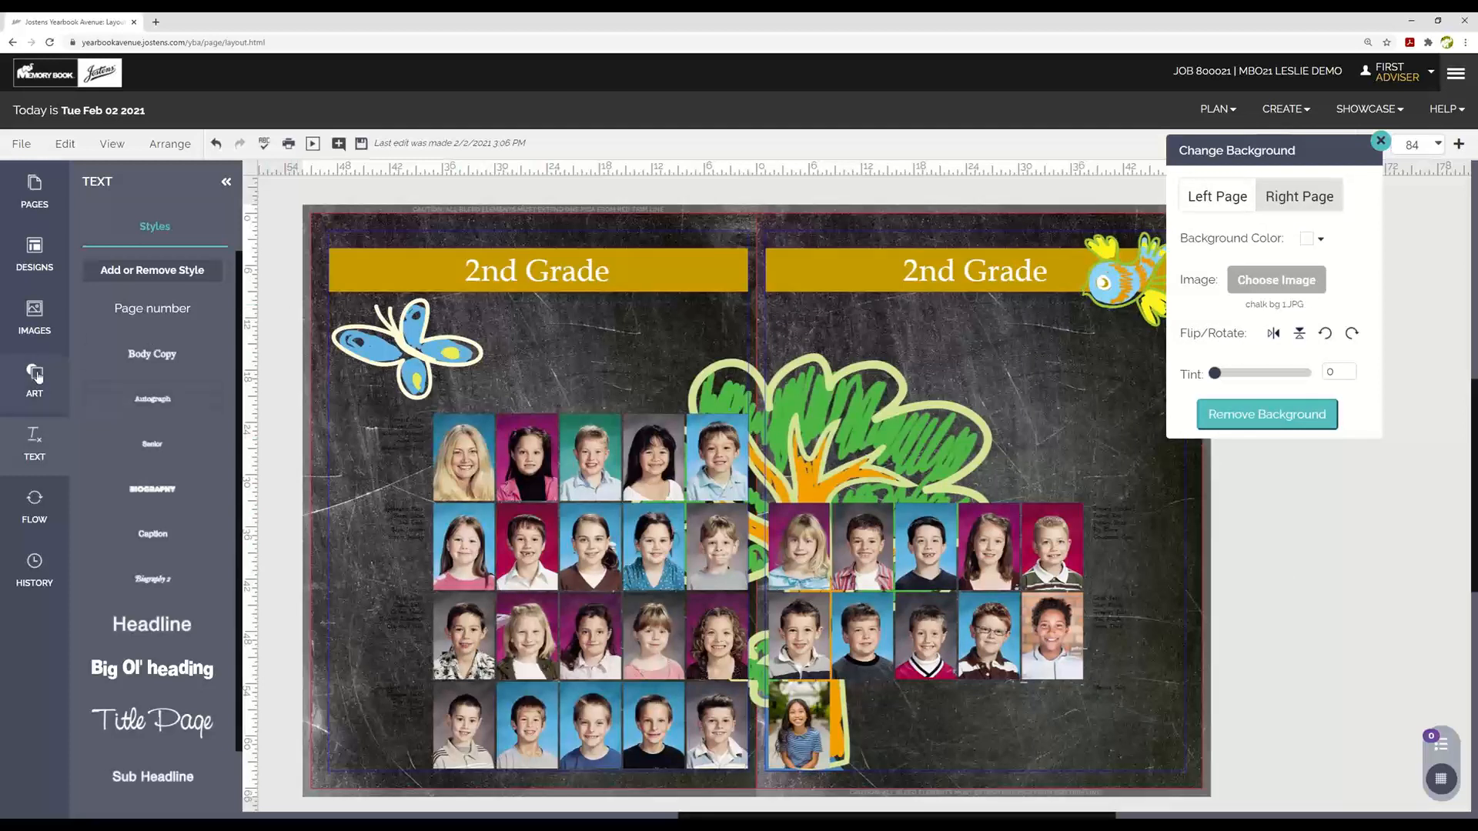
Step: Add a square shape to the outer edge of the left page, over the student names
left_click(35, 374)
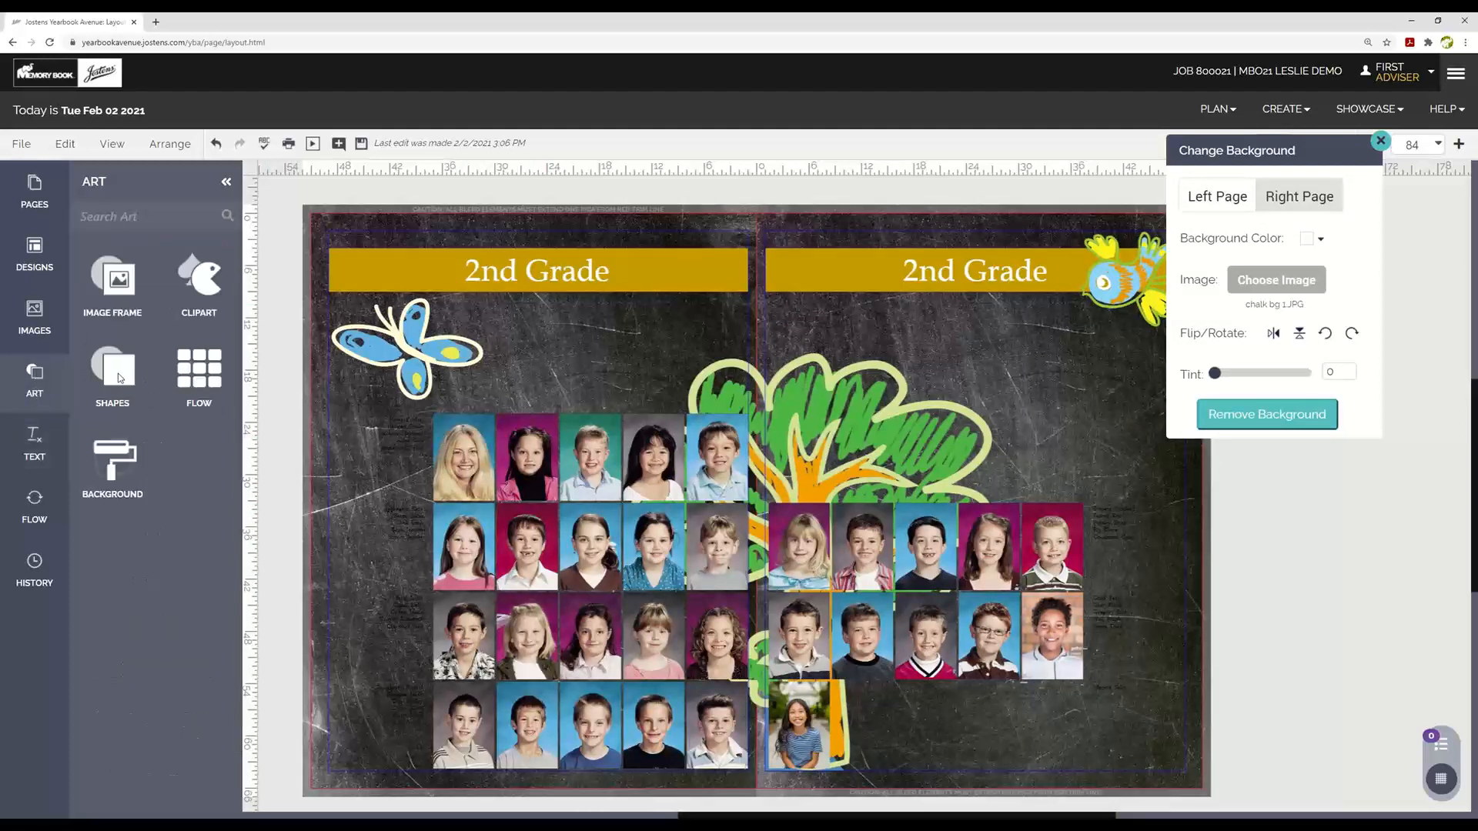
left_click(120, 378)
left_click_drag(112, 445, 361, 419)
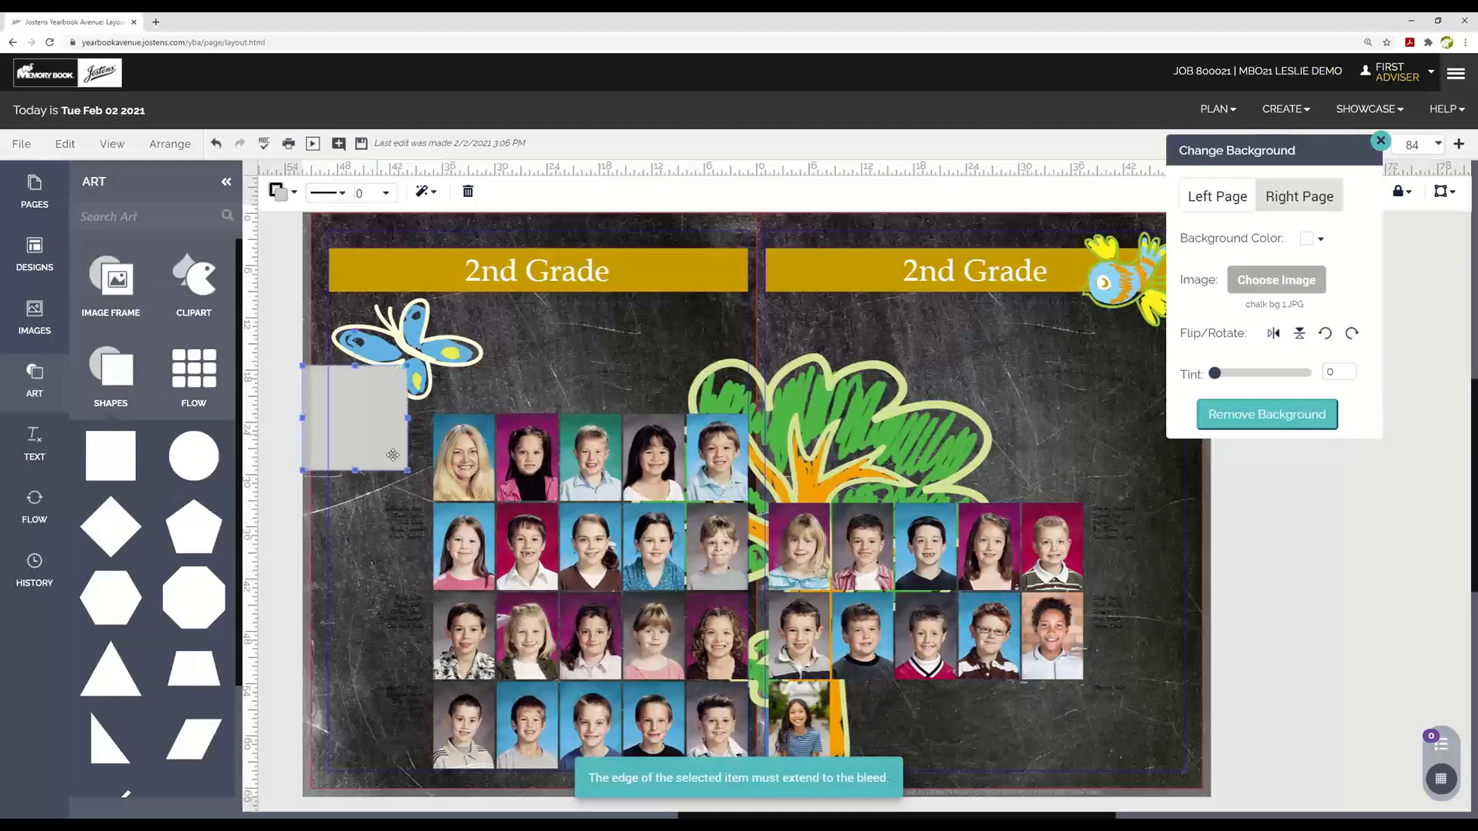
Step: Resize the square into a tall rectangle covering the names column, from the top to the bottom of the left page's portraits
left_click_drag(407, 470, 431, 753)
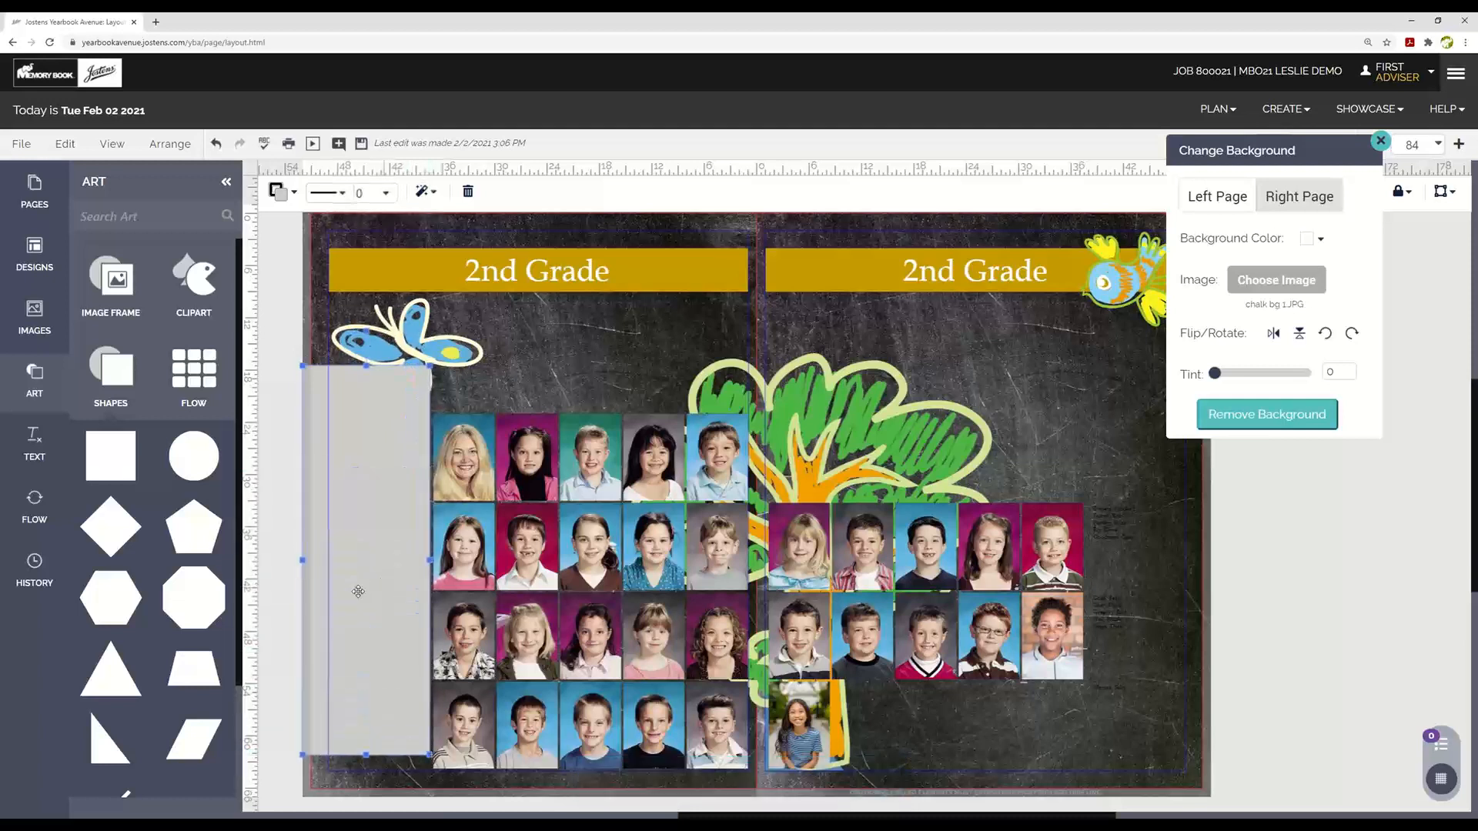
left_click_drag(302, 562, 356, 567)
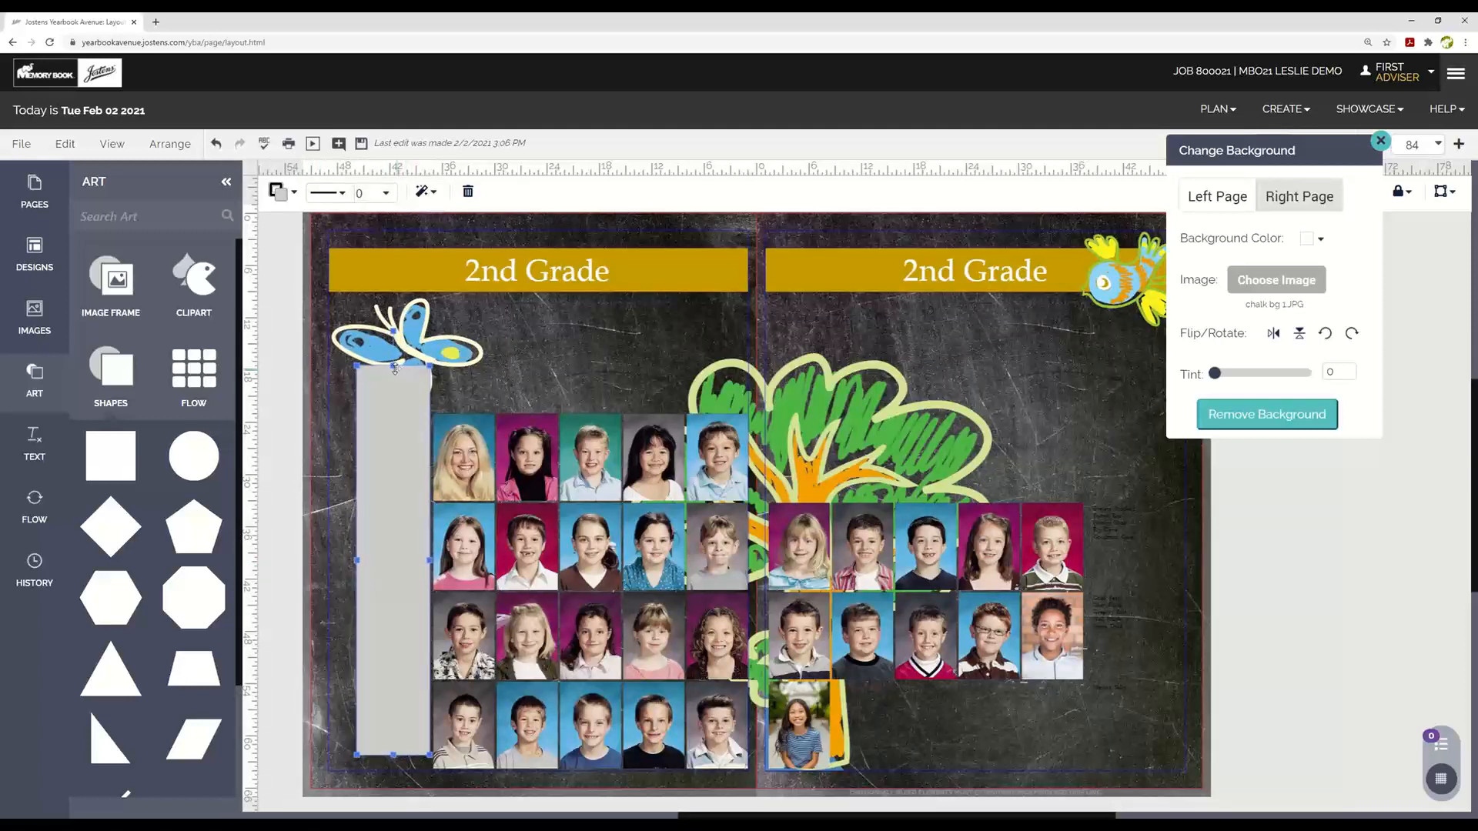
left_click_drag(394, 367, 390, 415)
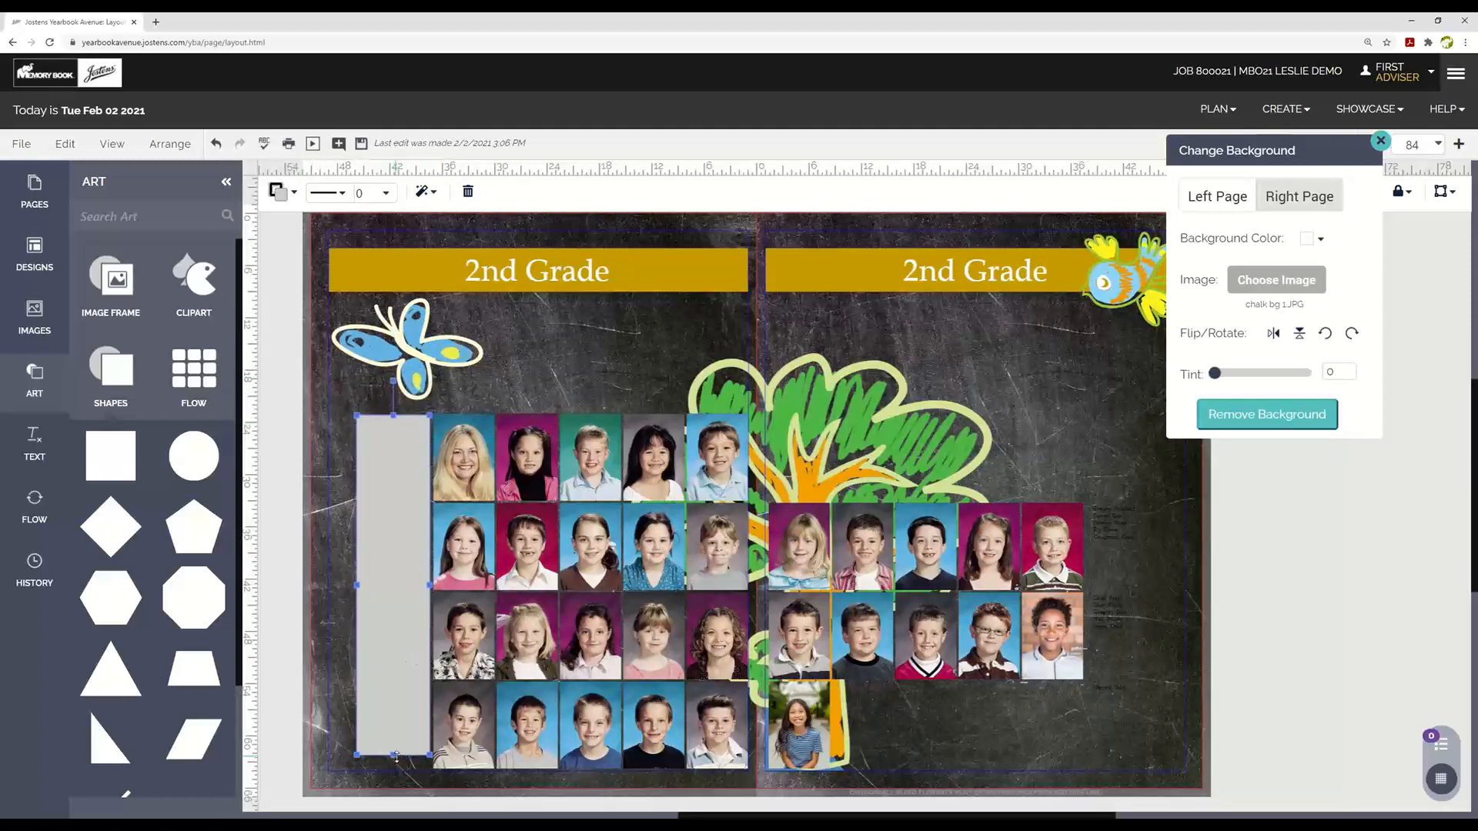
left_click_drag(393, 757, 396, 769)
Step: Set the gray rectangle's transparency to 25
left_click(434, 193)
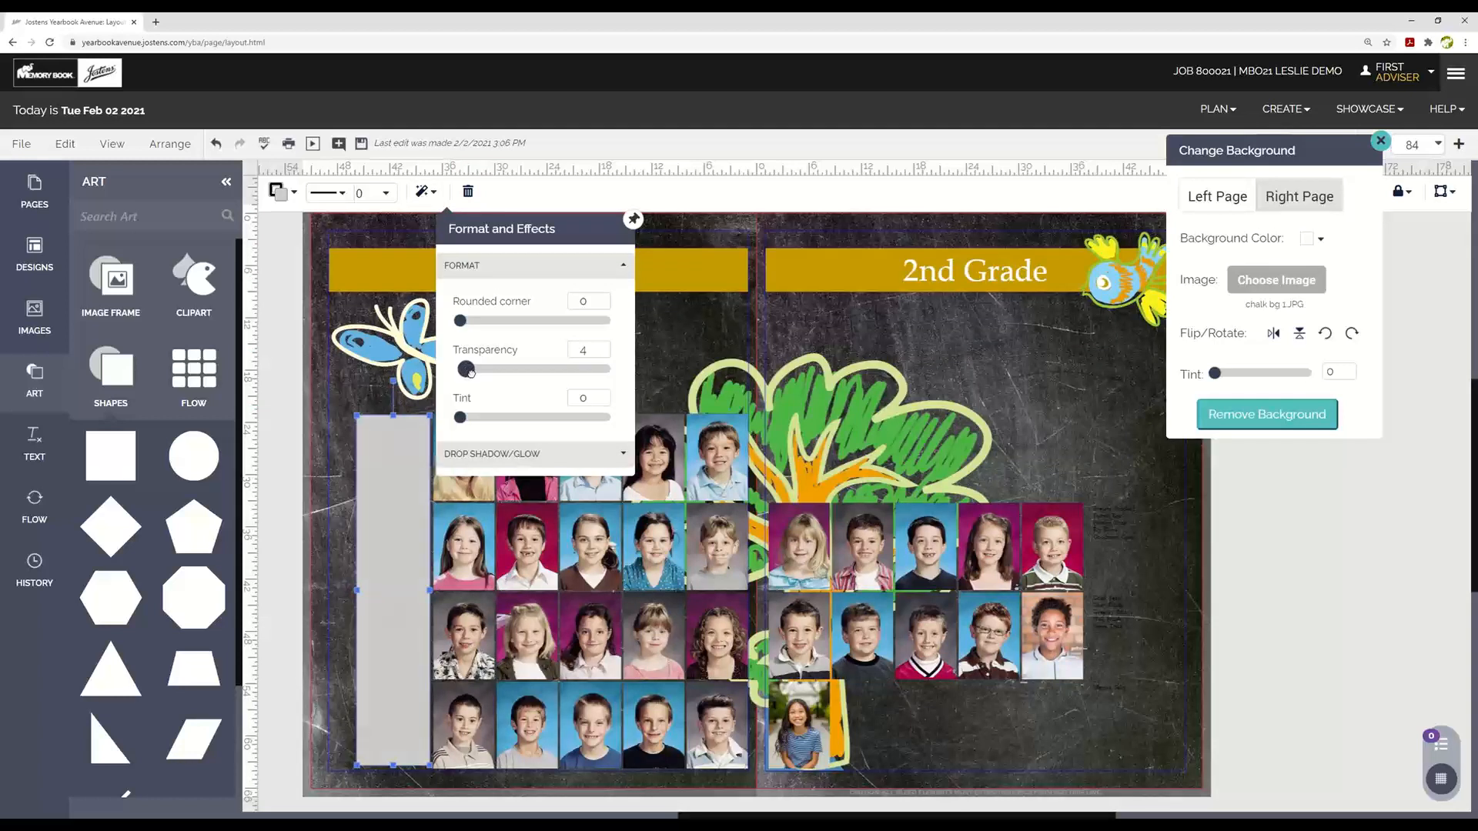
left_click_drag(460, 369, 497, 372)
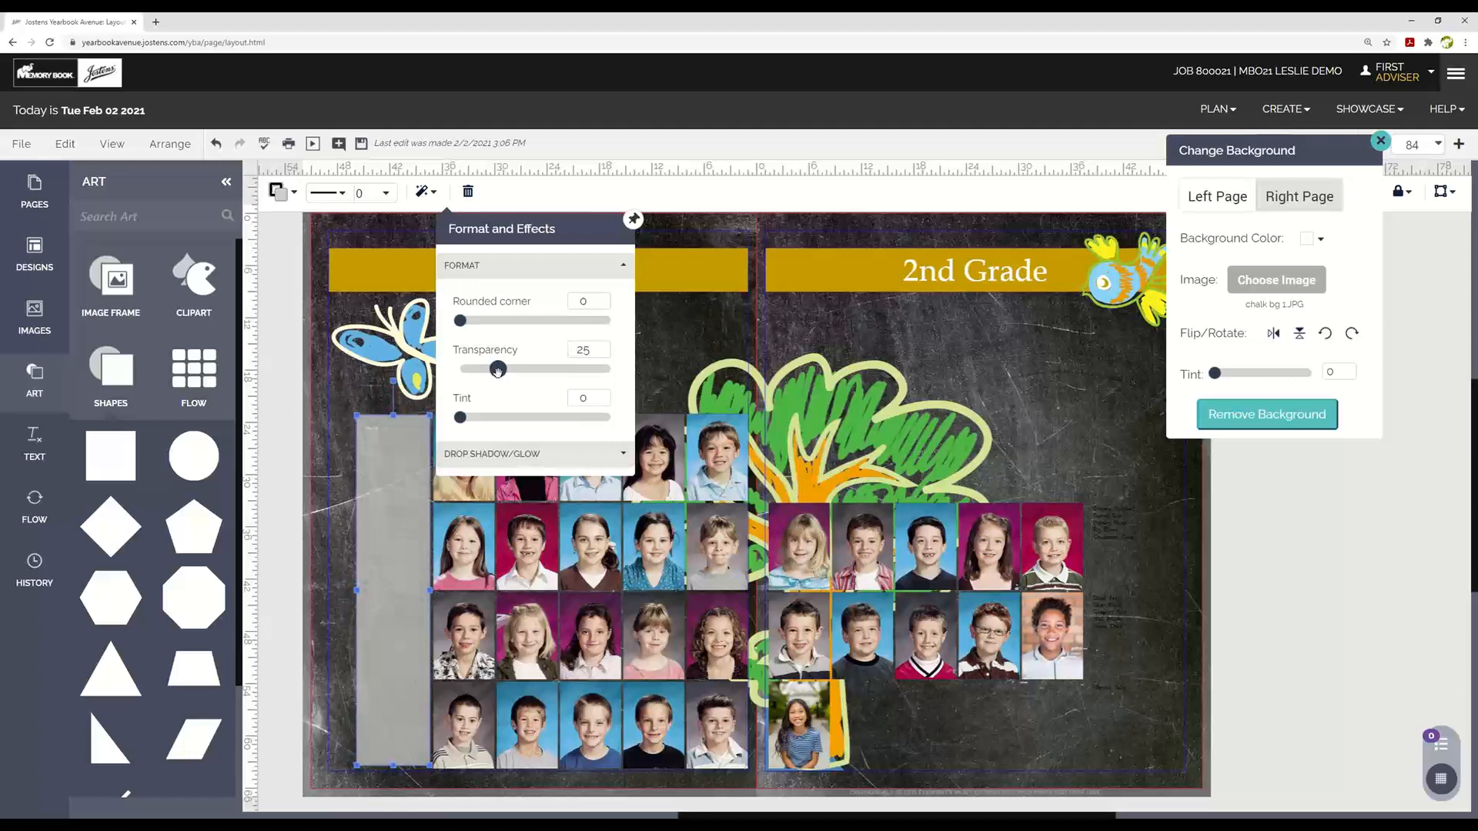
left_click(293, 388)
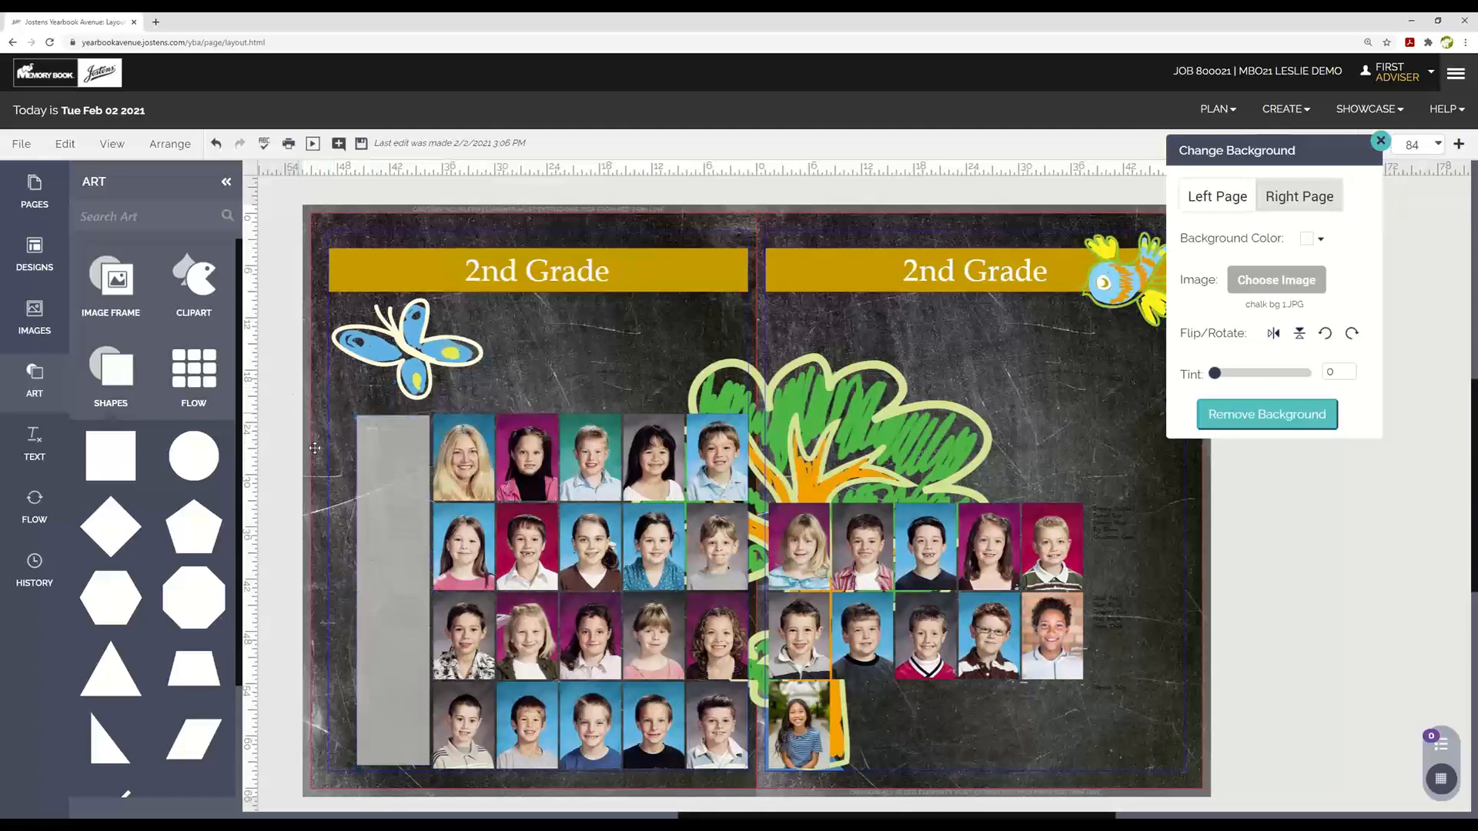
Step: Close the background settings and send the gray rectangle to the back, behind the left page's student names
left_click(377, 451)
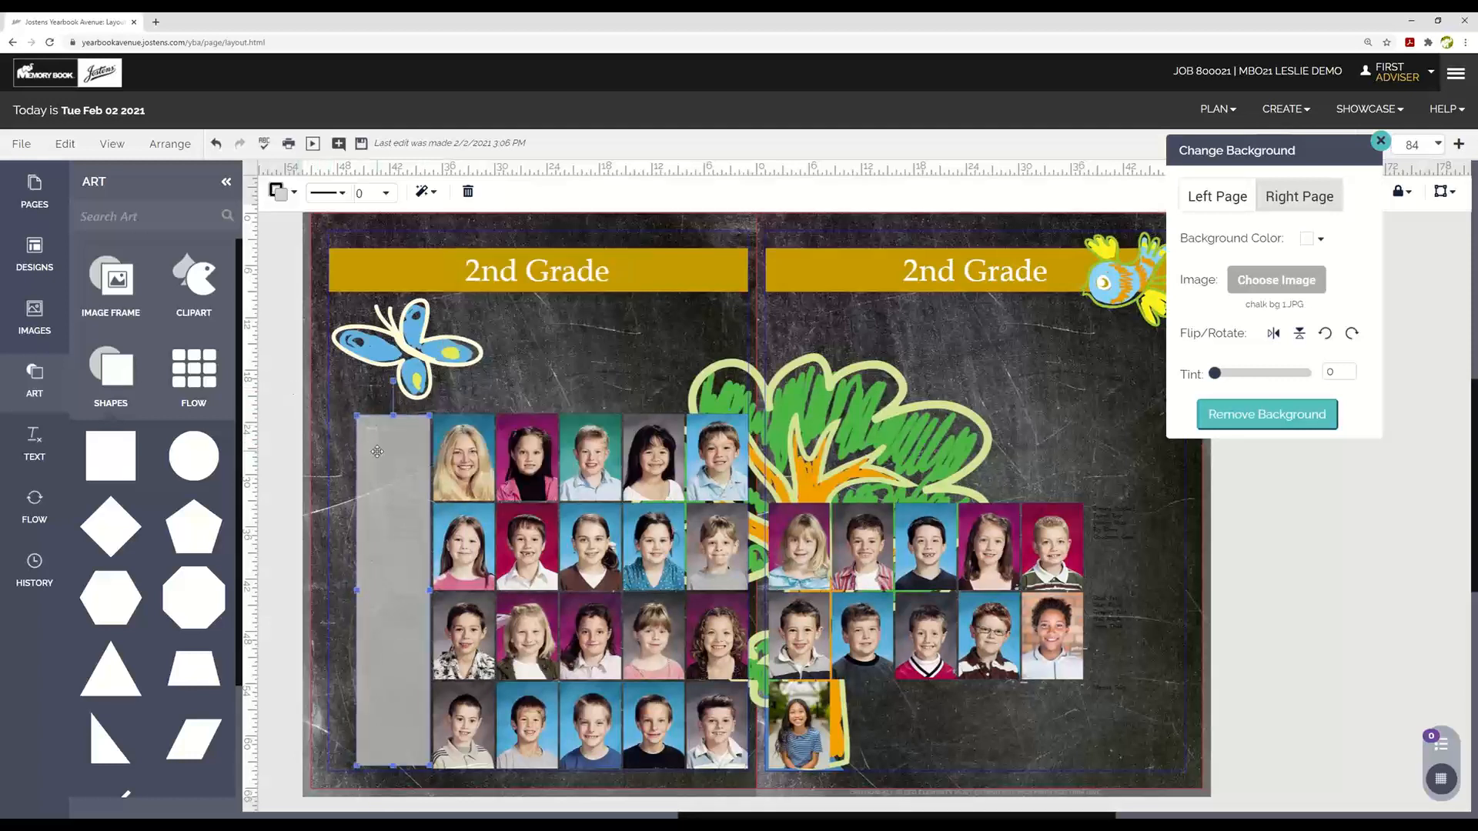
left_click(1420, 248)
left_click(1382, 142)
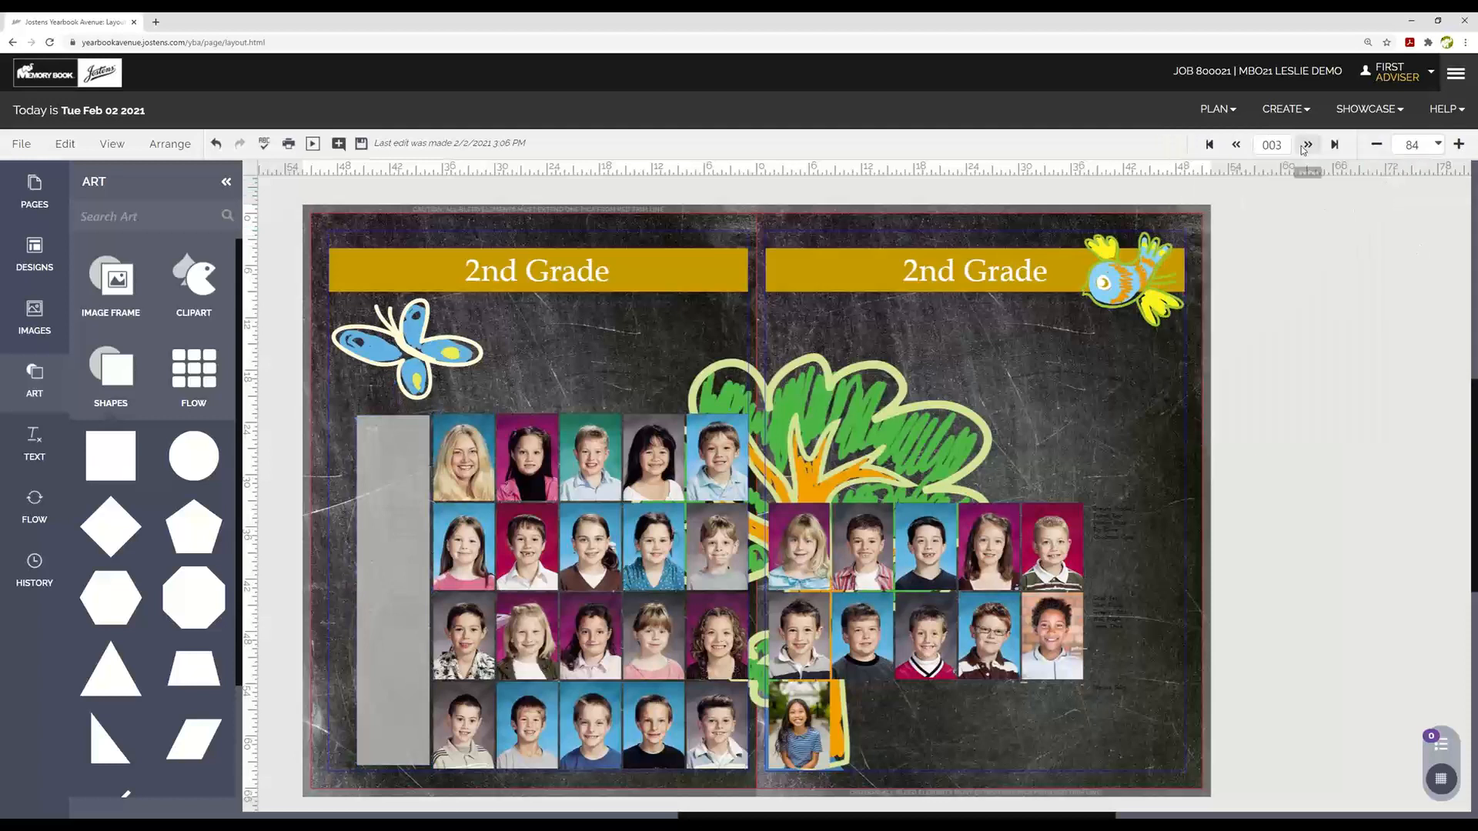
left_click(353, 504)
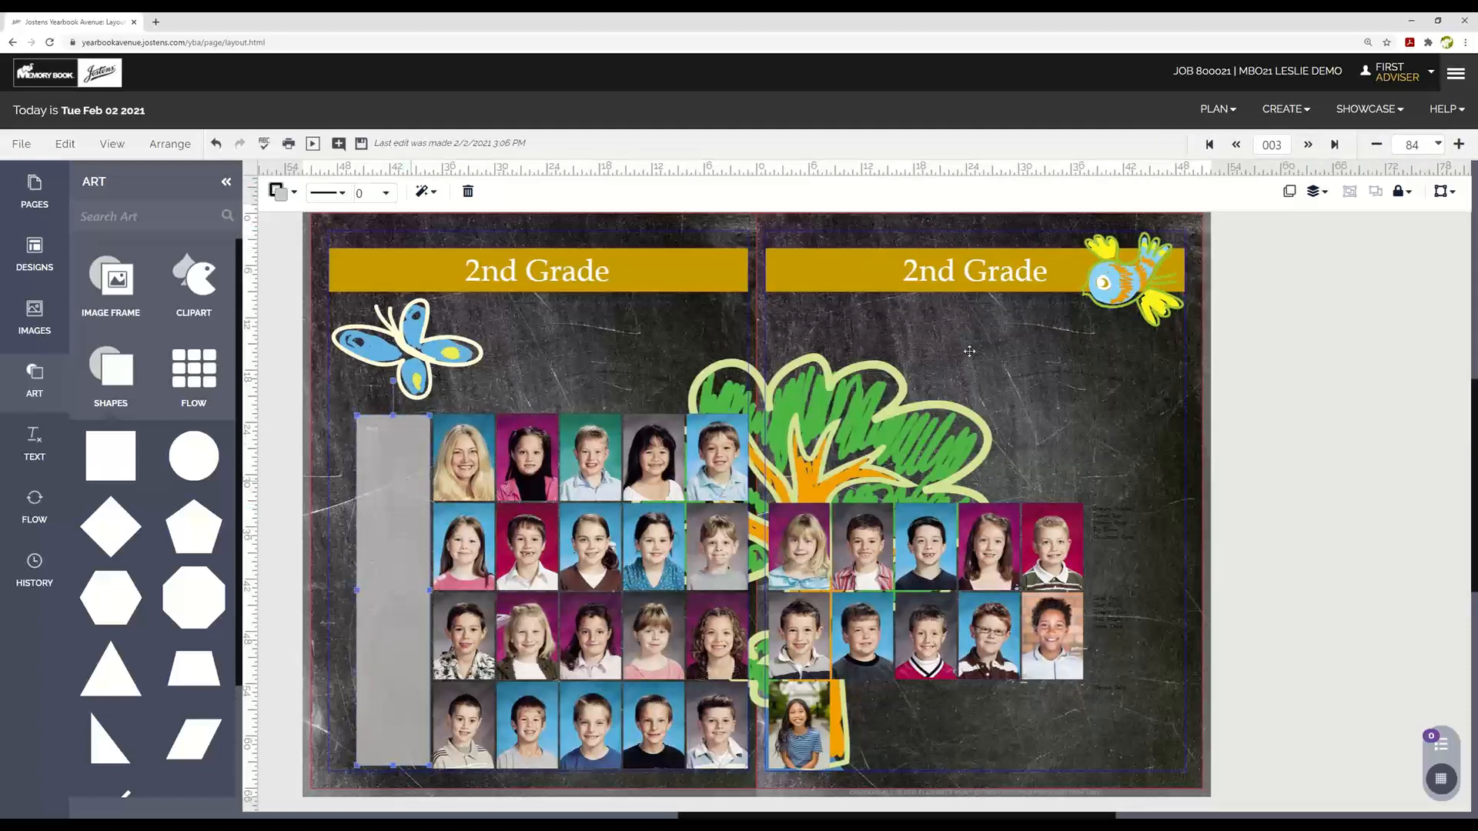
left_click(1325, 194)
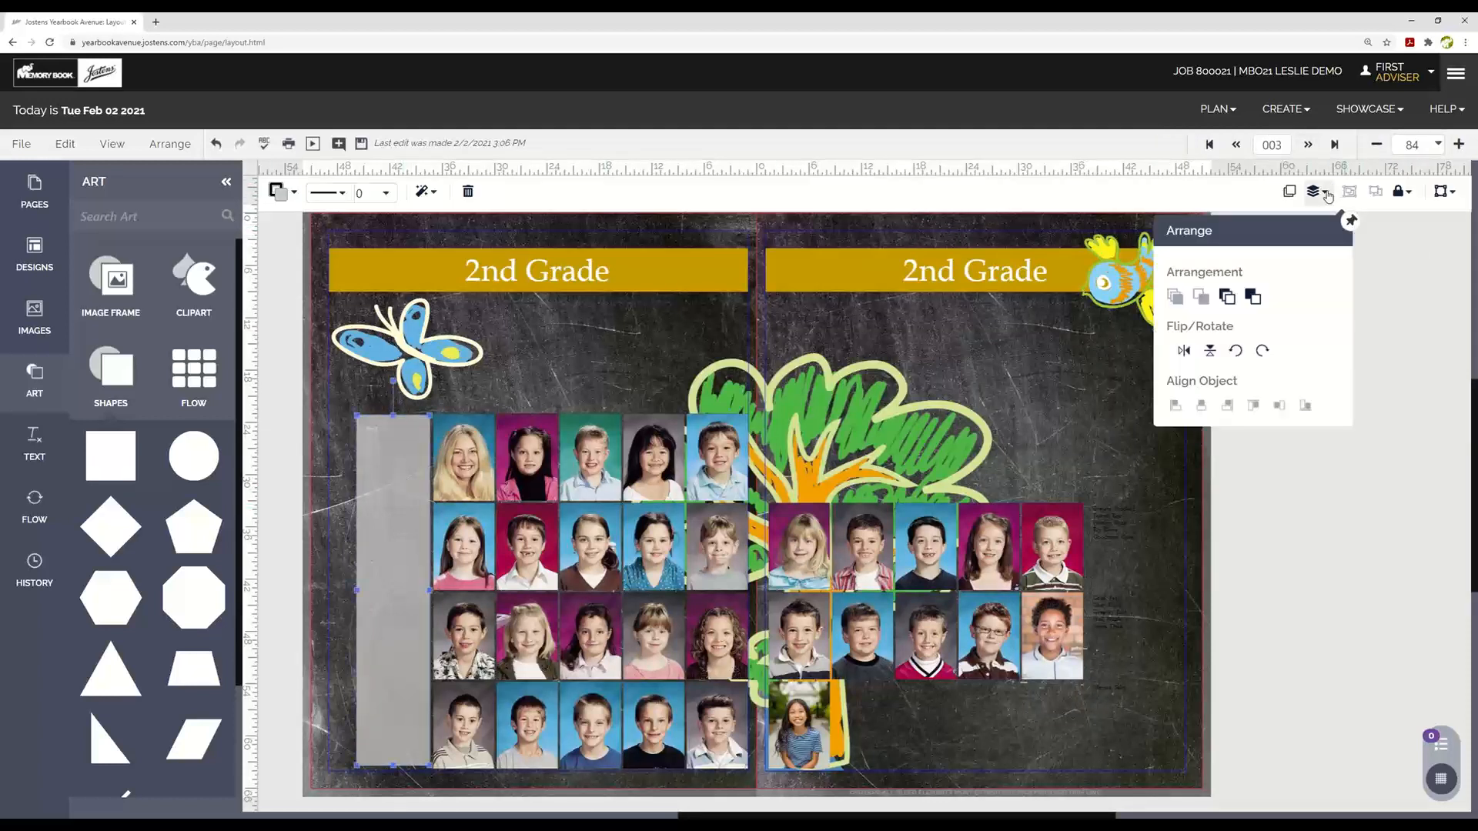
left_click(1226, 298)
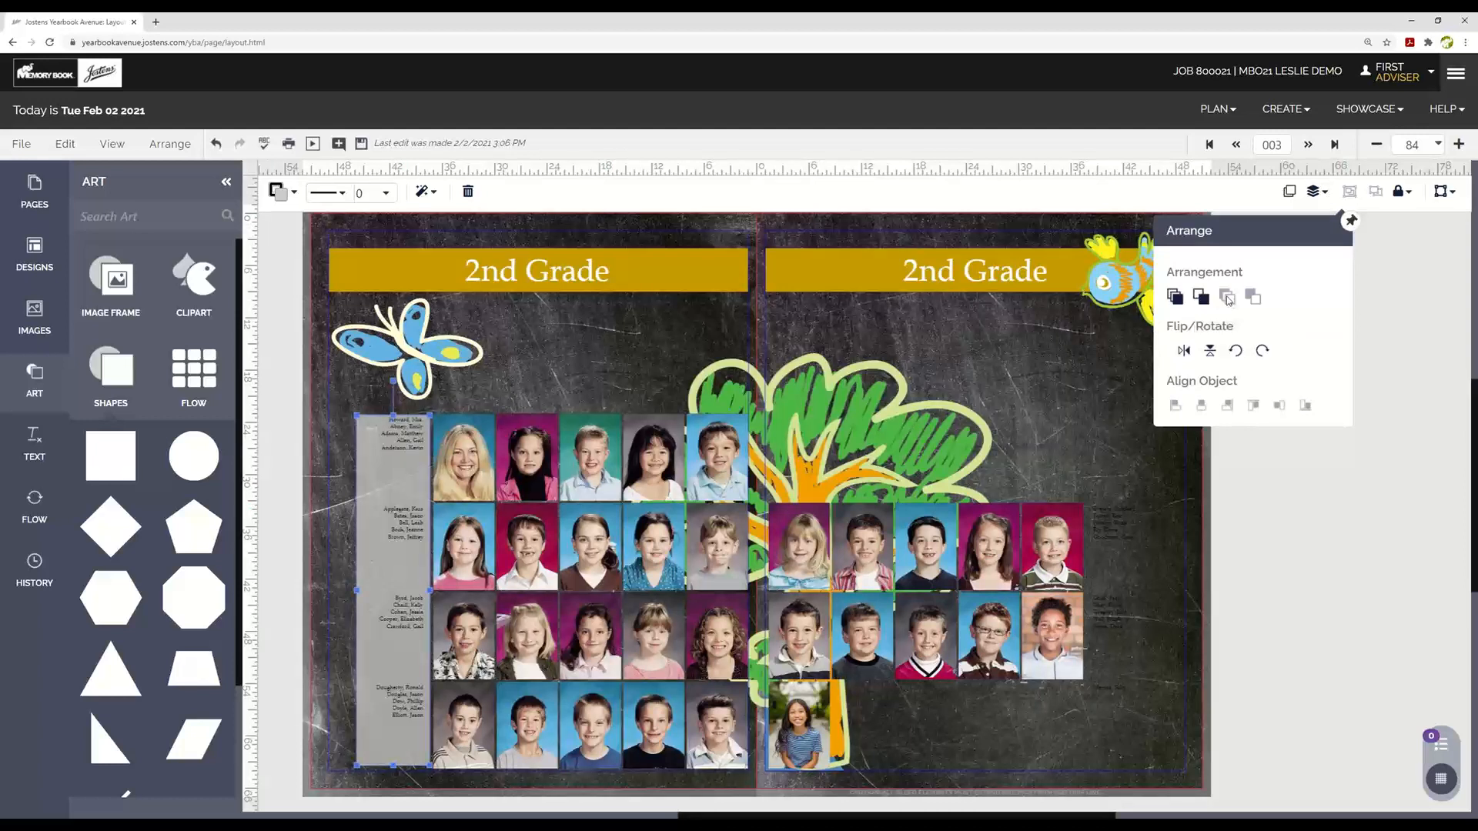
Step: Narrow the gray rectangle to the names' width, raise its top edge slightly and shorten it to end just below the last name
left_click(402, 413)
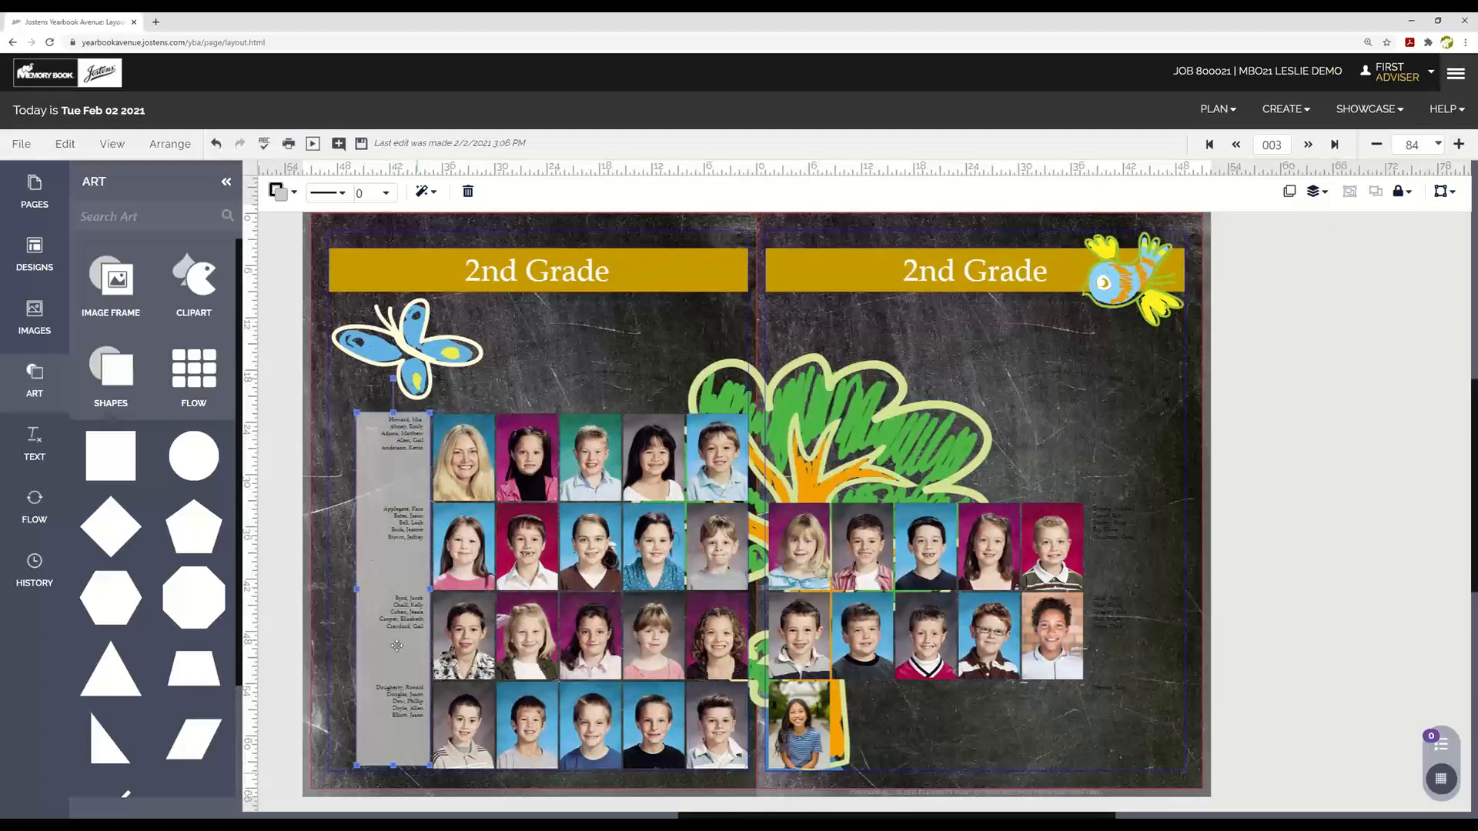
left_click_drag(356, 590, 365, 591)
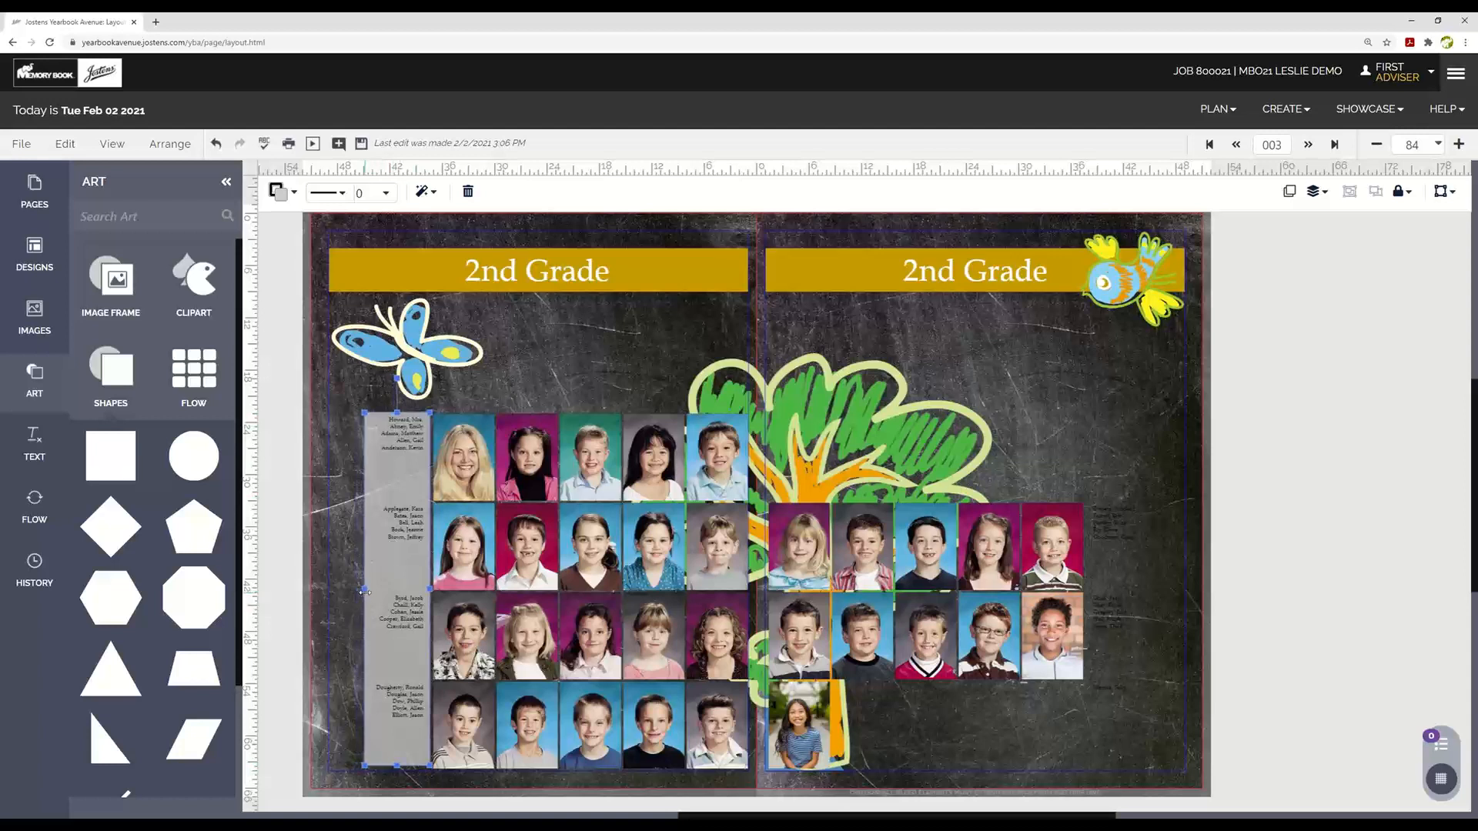
left_click_drag(396, 764, 396, 737)
left_click(1240, 526)
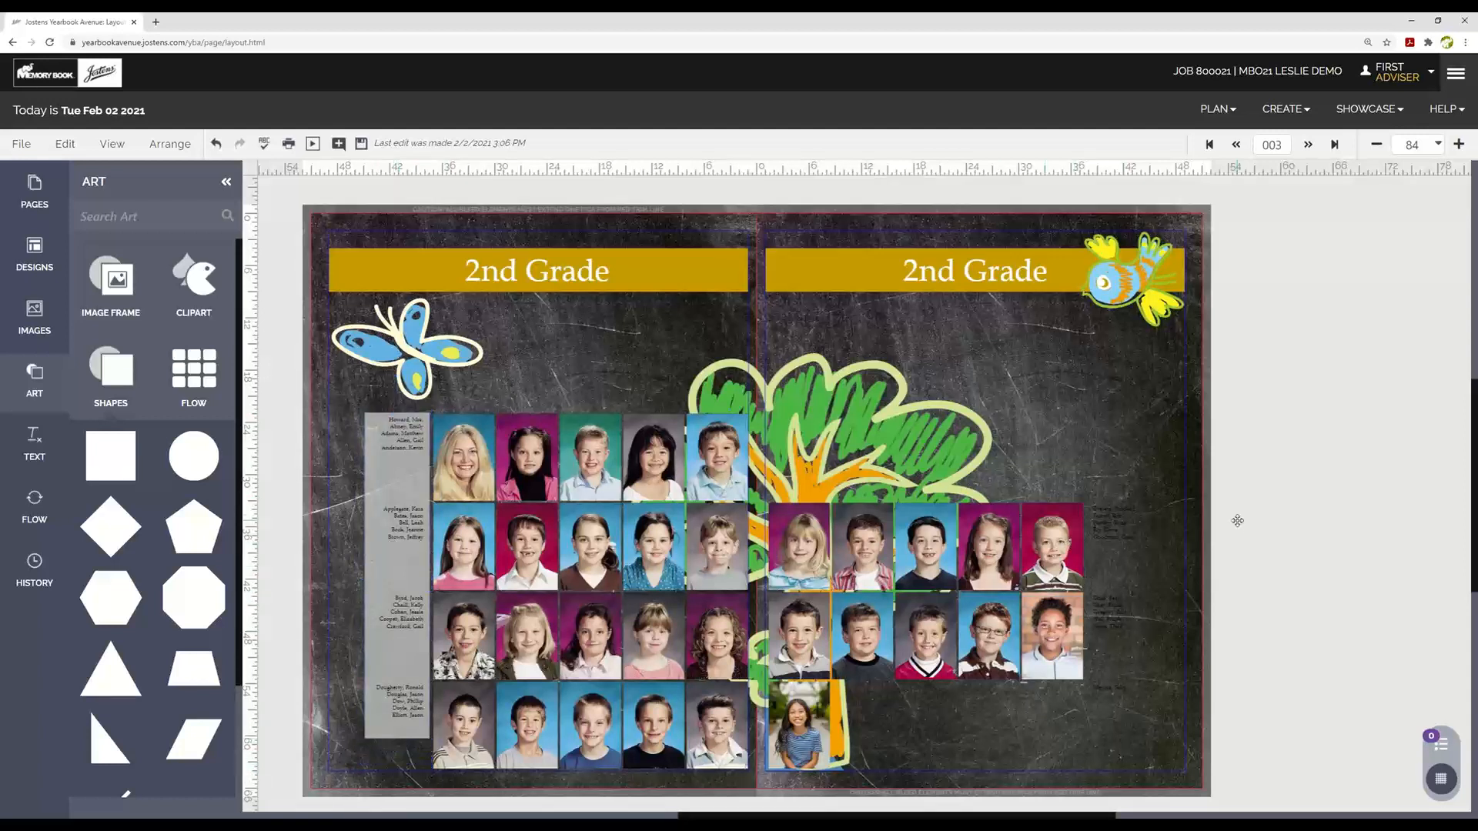
Step: Send the left page's portrait and name block to the back
left_click(374, 735)
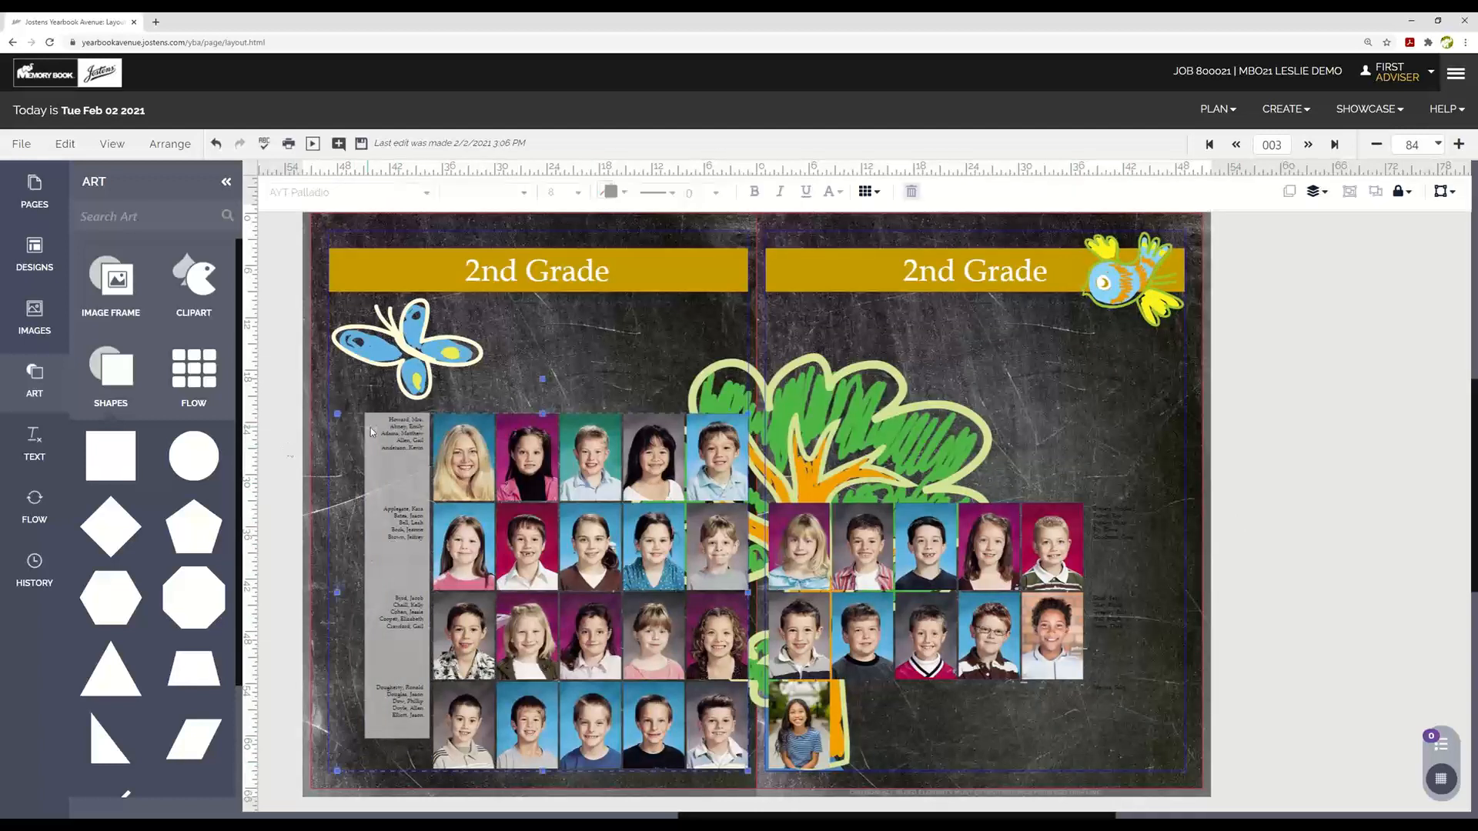
left_click(1349, 192)
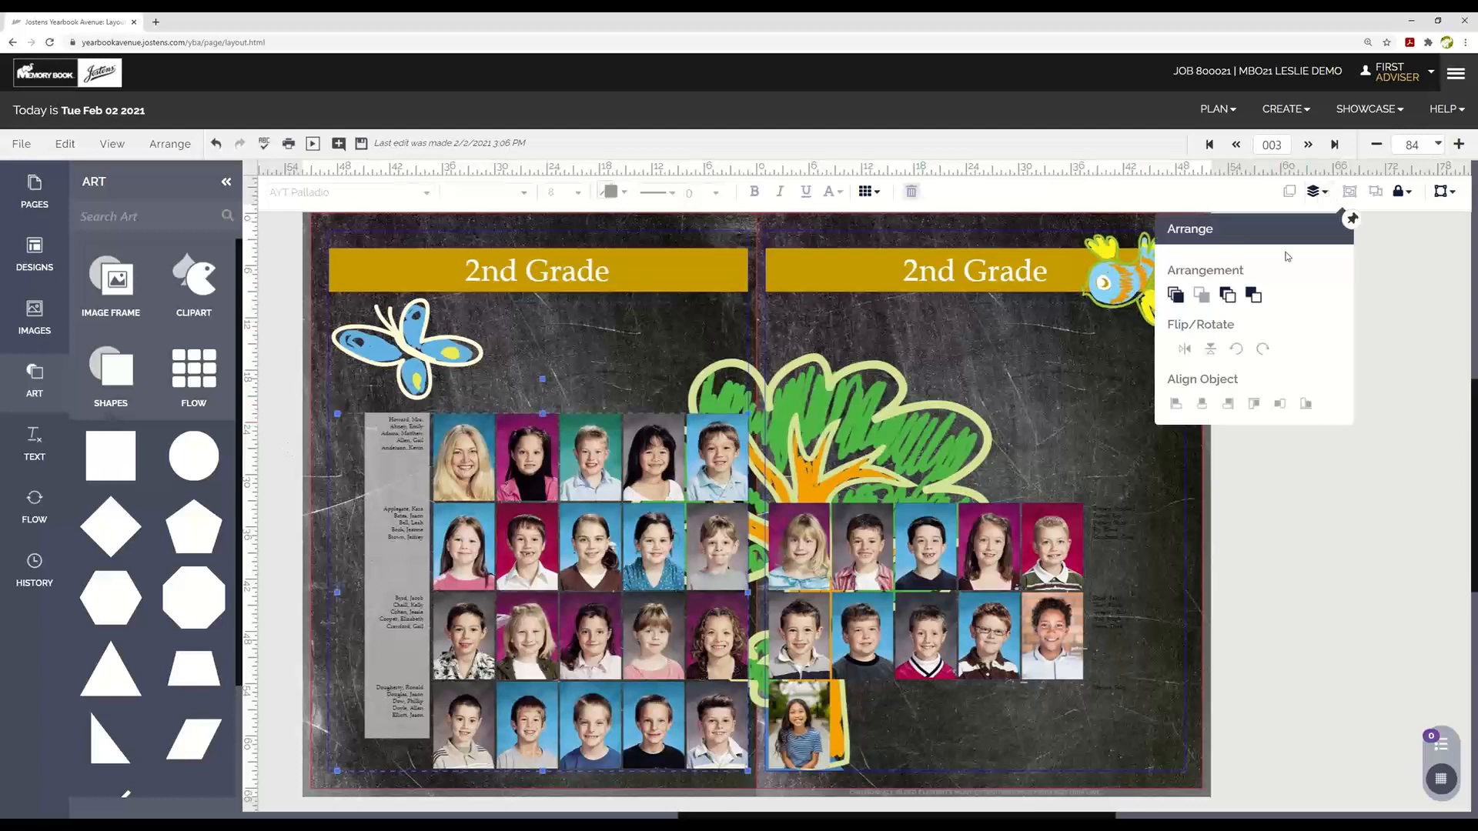
left_click(1227, 295)
left_click(295, 426)
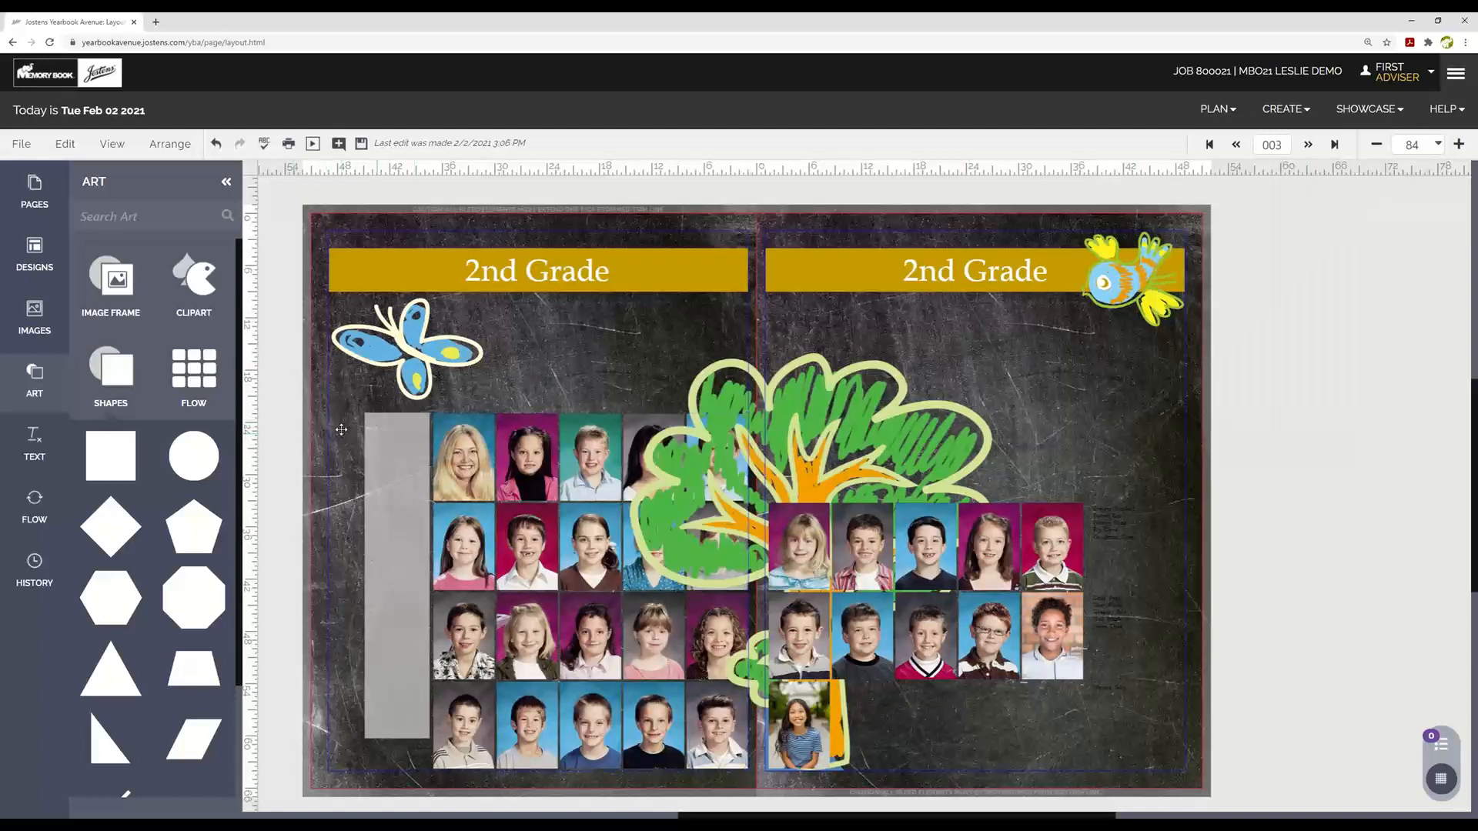
Step: Duplicate the gray rectangle, place the copy over the right page's names beside the portraits and extend its bottom edge slightly
left_click(342, 435)
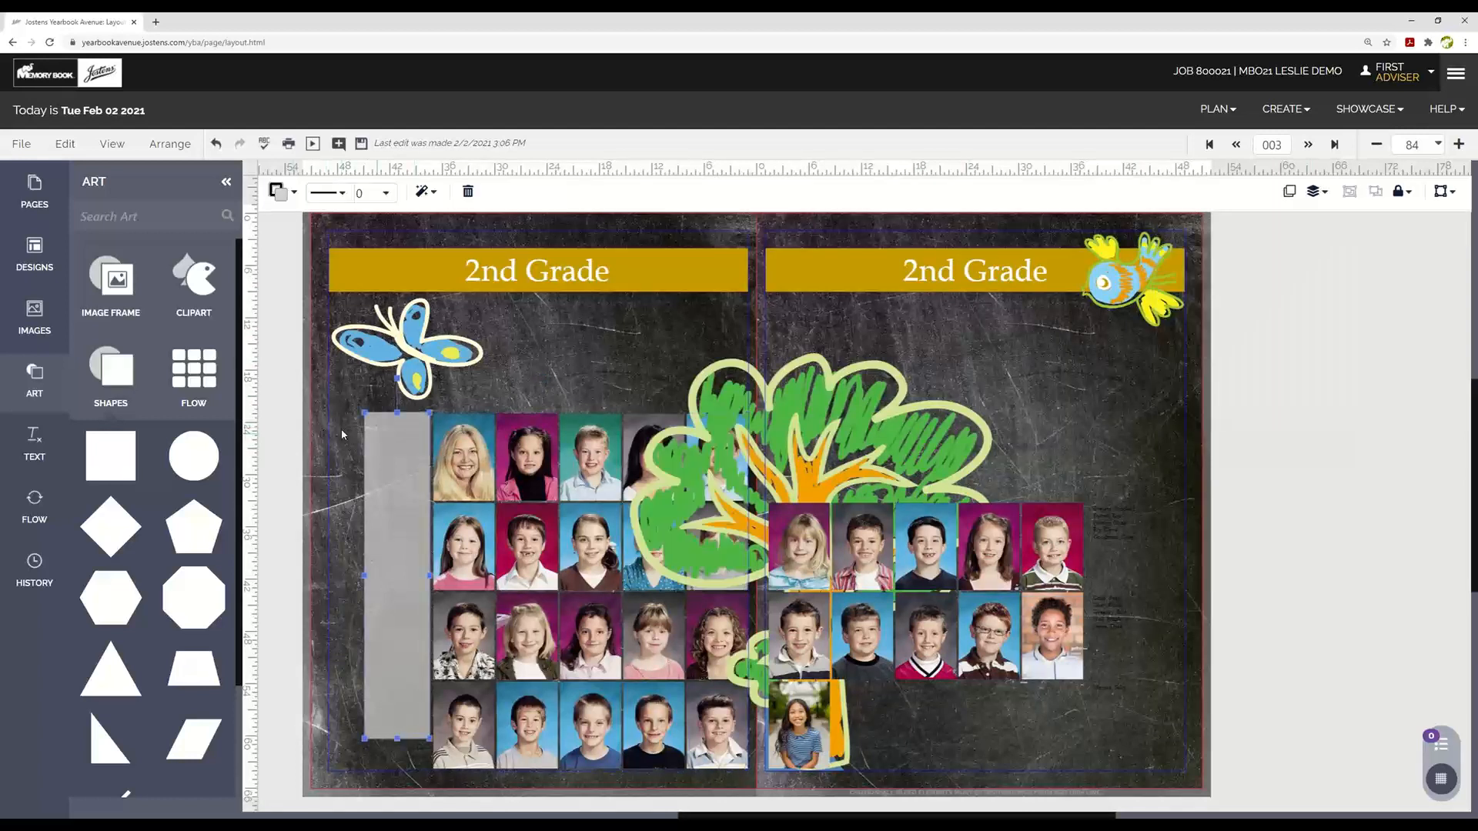
key("ctrl+v")
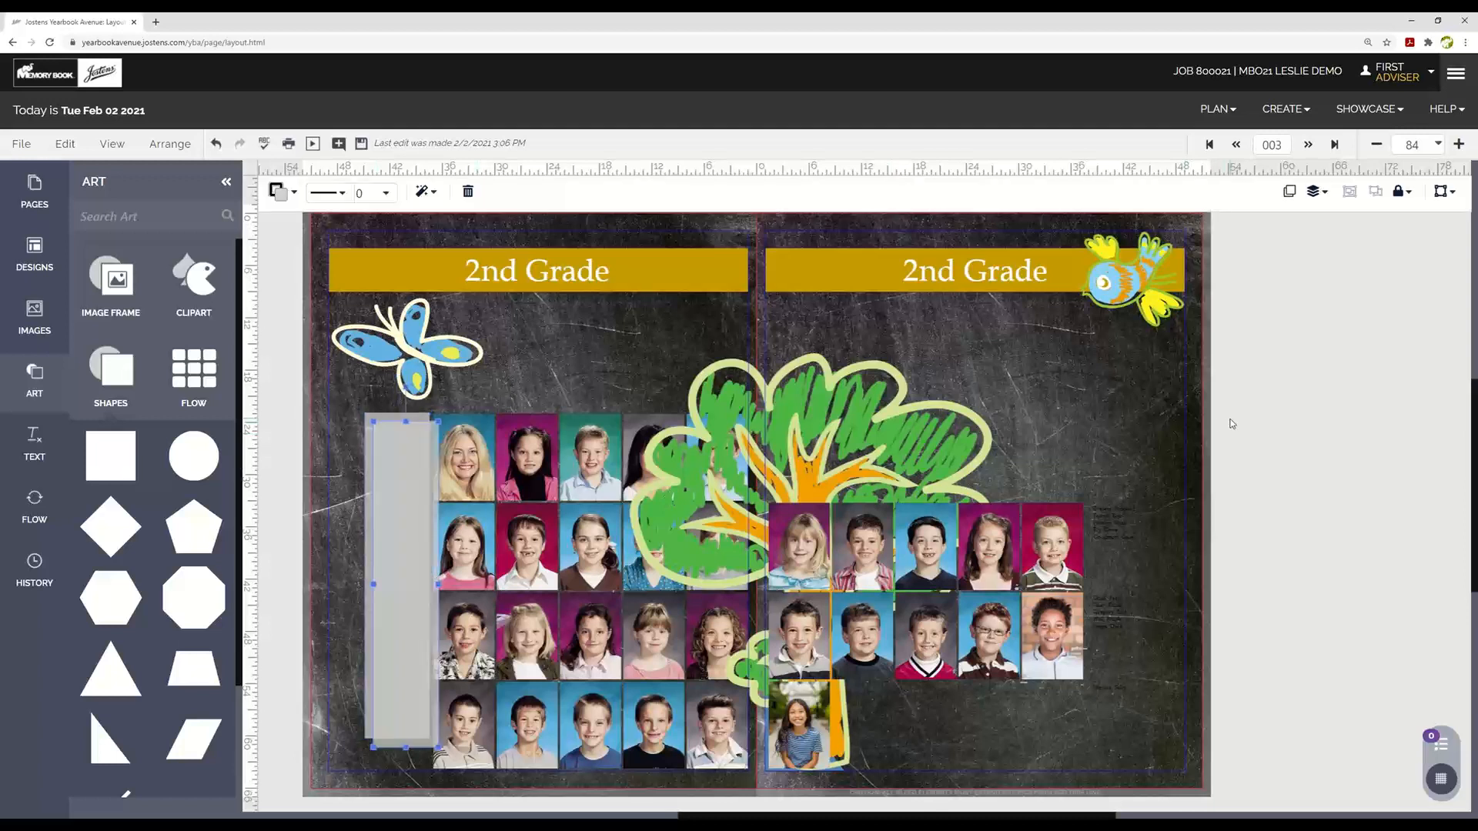
left_click_drag(387, 447, 1119, 524)
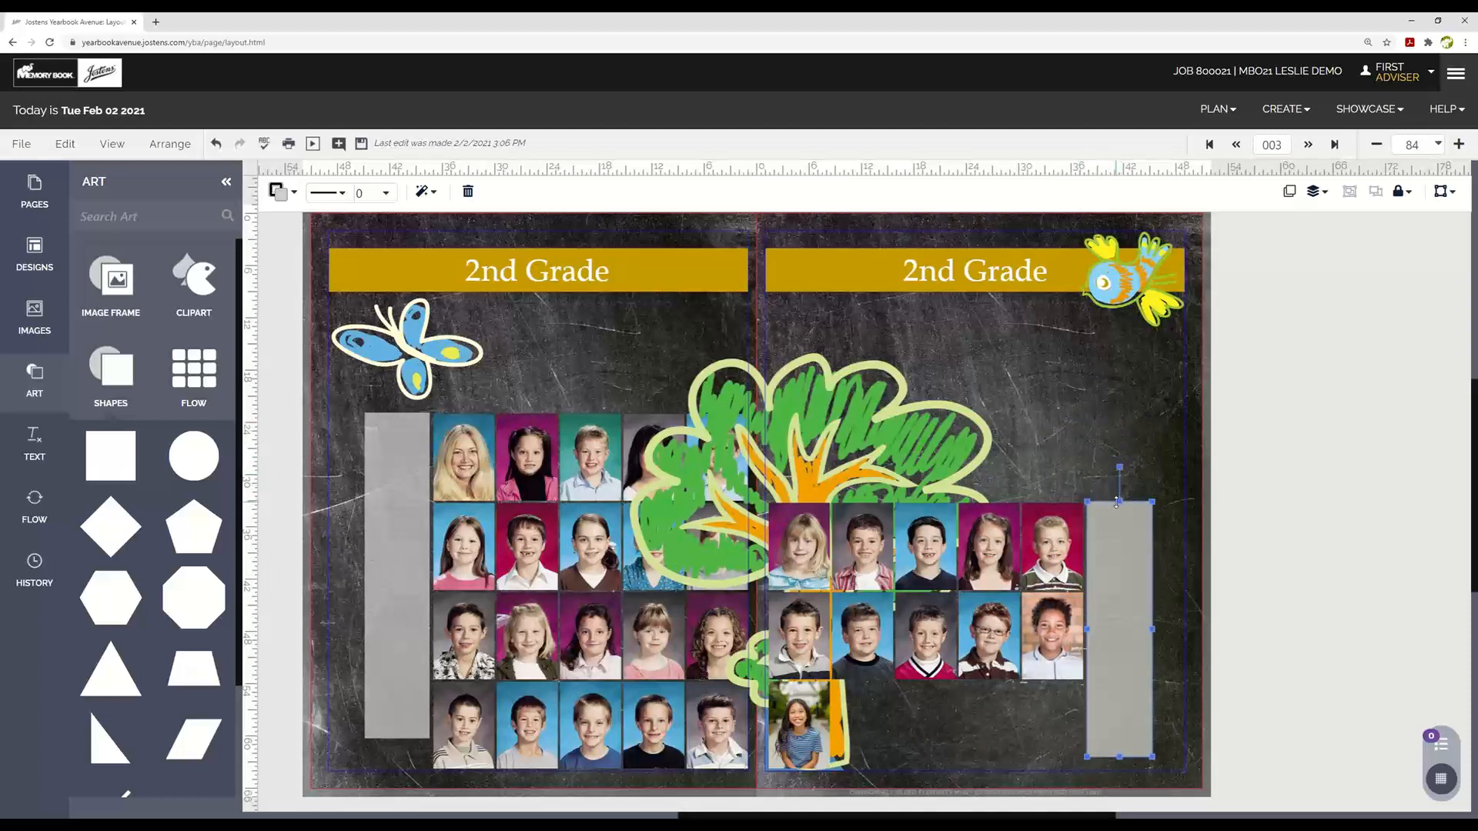
mouse_move(1118, 755)
left_mouse_down()
mouse_move(1131, 653)
mouse_move(1141, 762)
left_mouse_up()
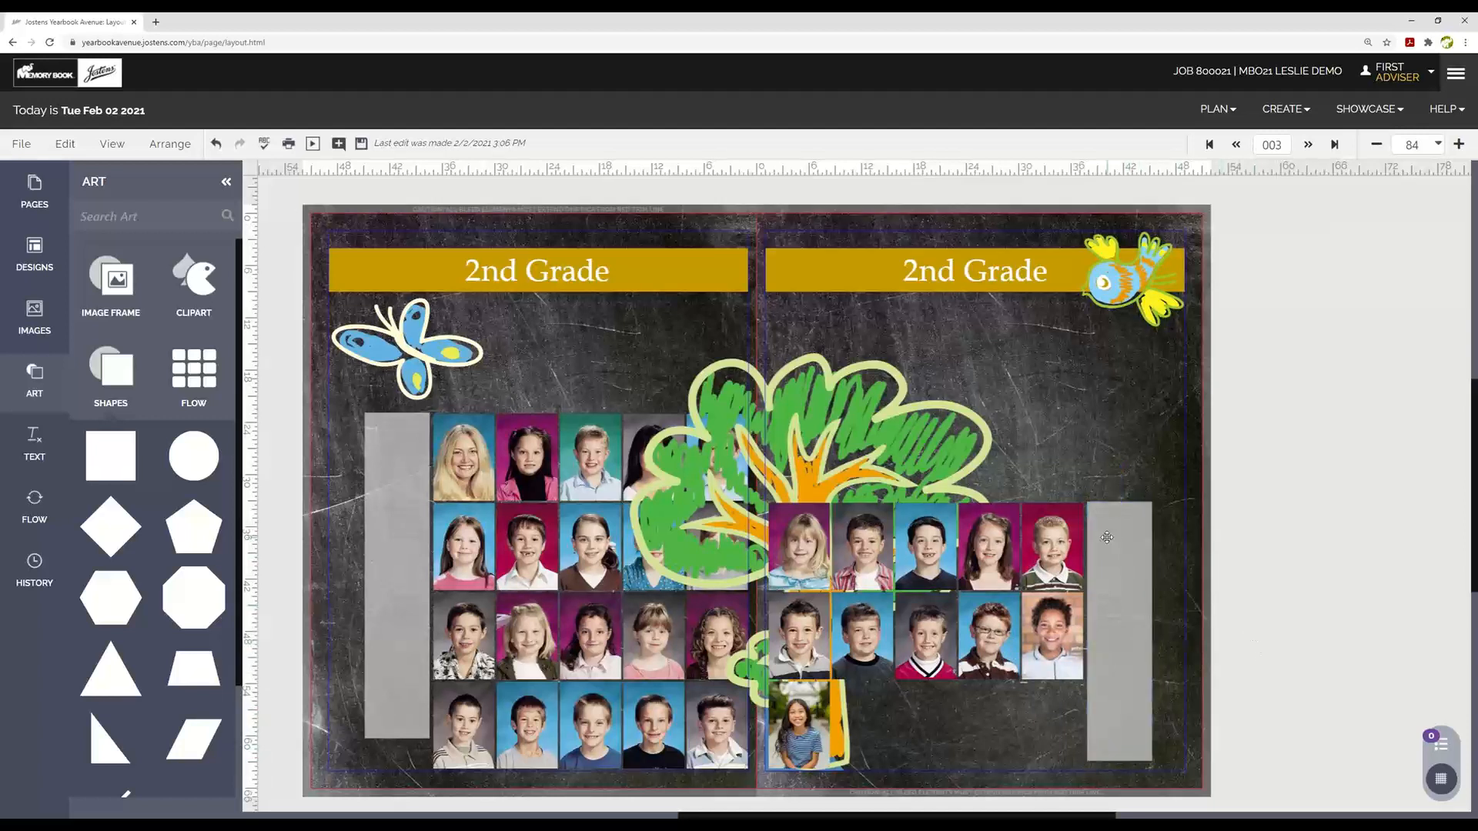
Step: Send both gray rectangles to the back together, behind the student names, and save the spread
left_click(403, 497, "shift")
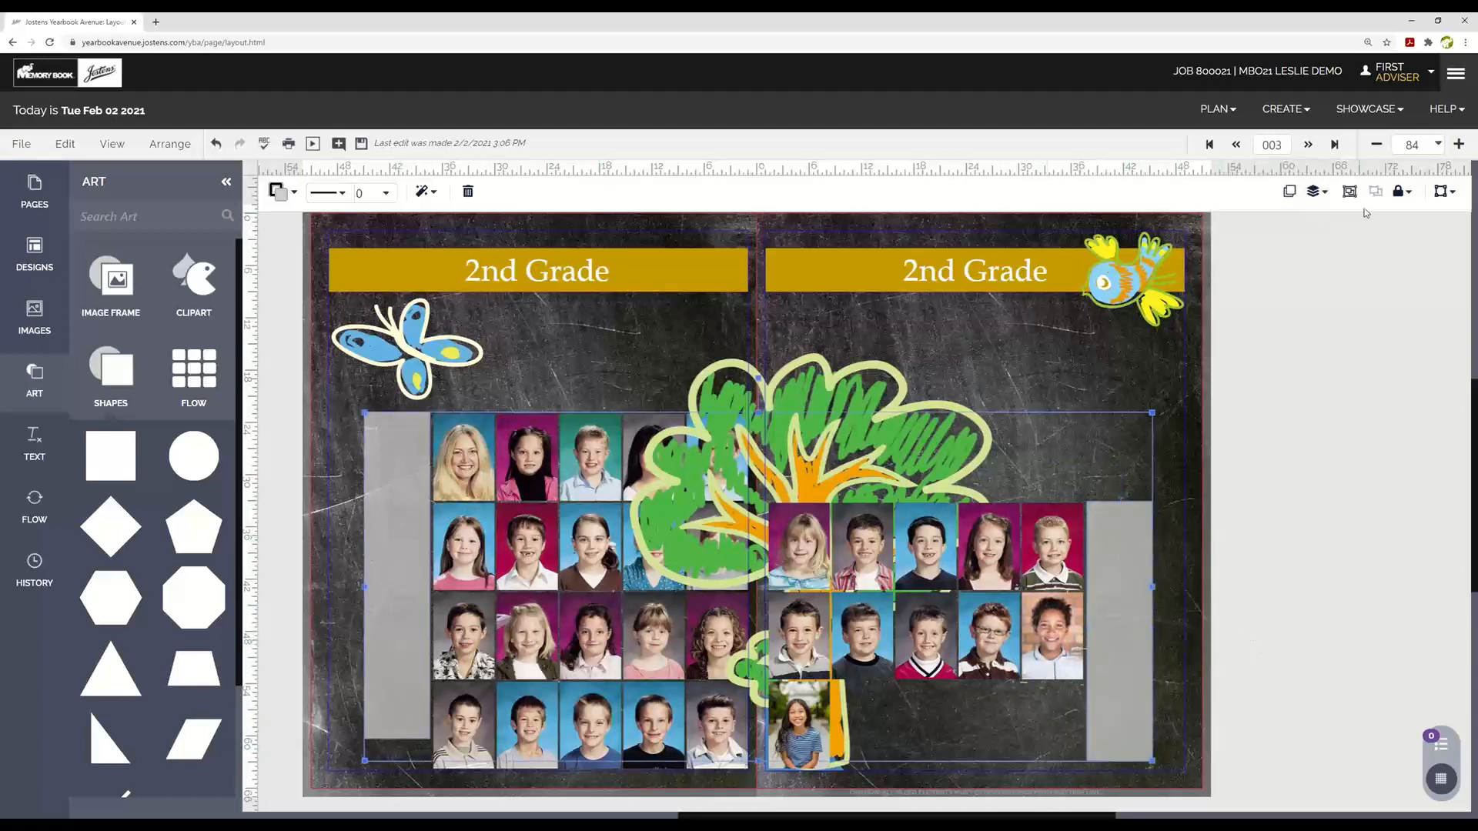
left_click(1316, 192)
left_click(1225, 295)
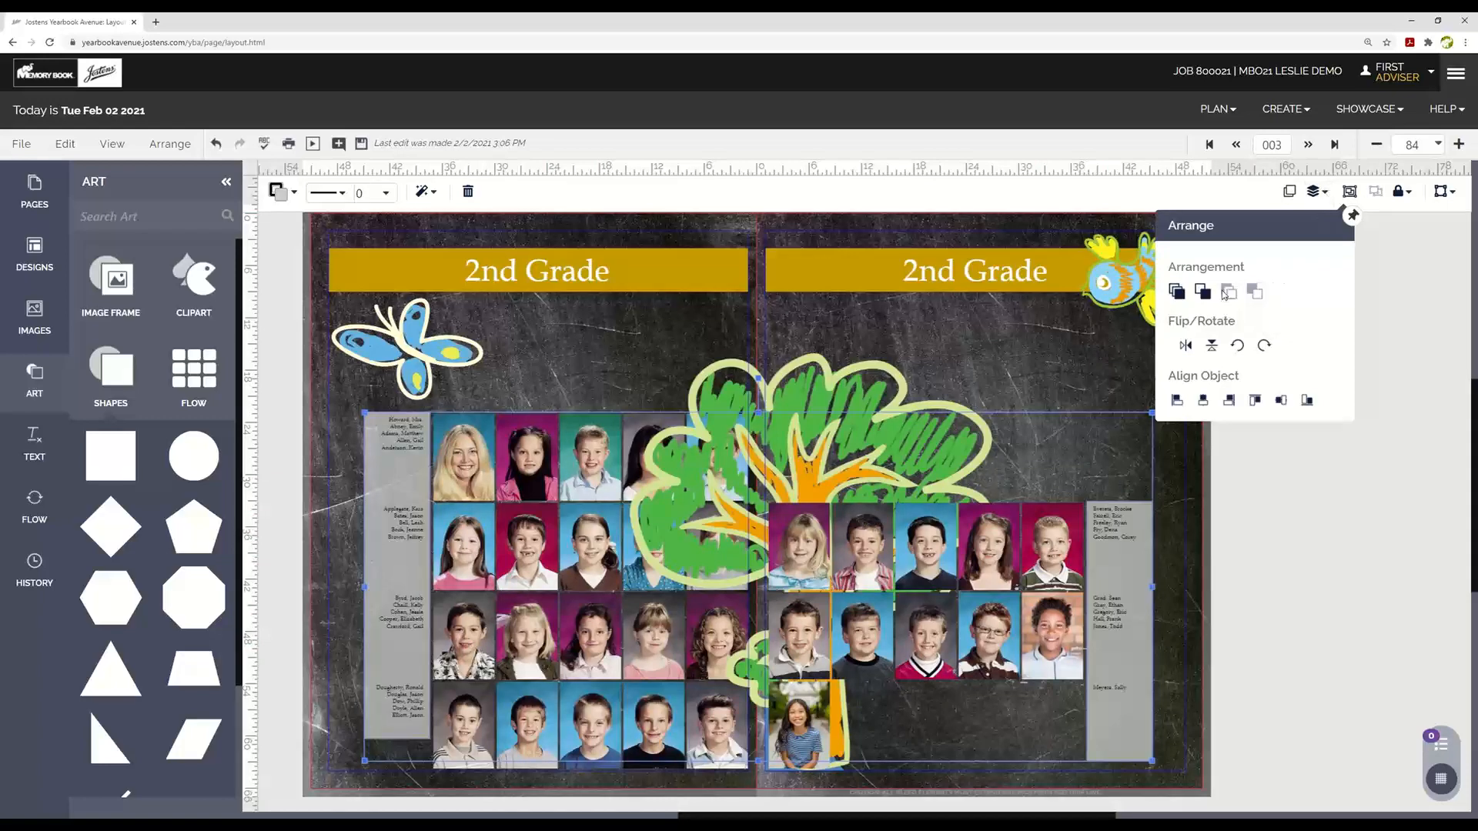
left_click(1262, 524)
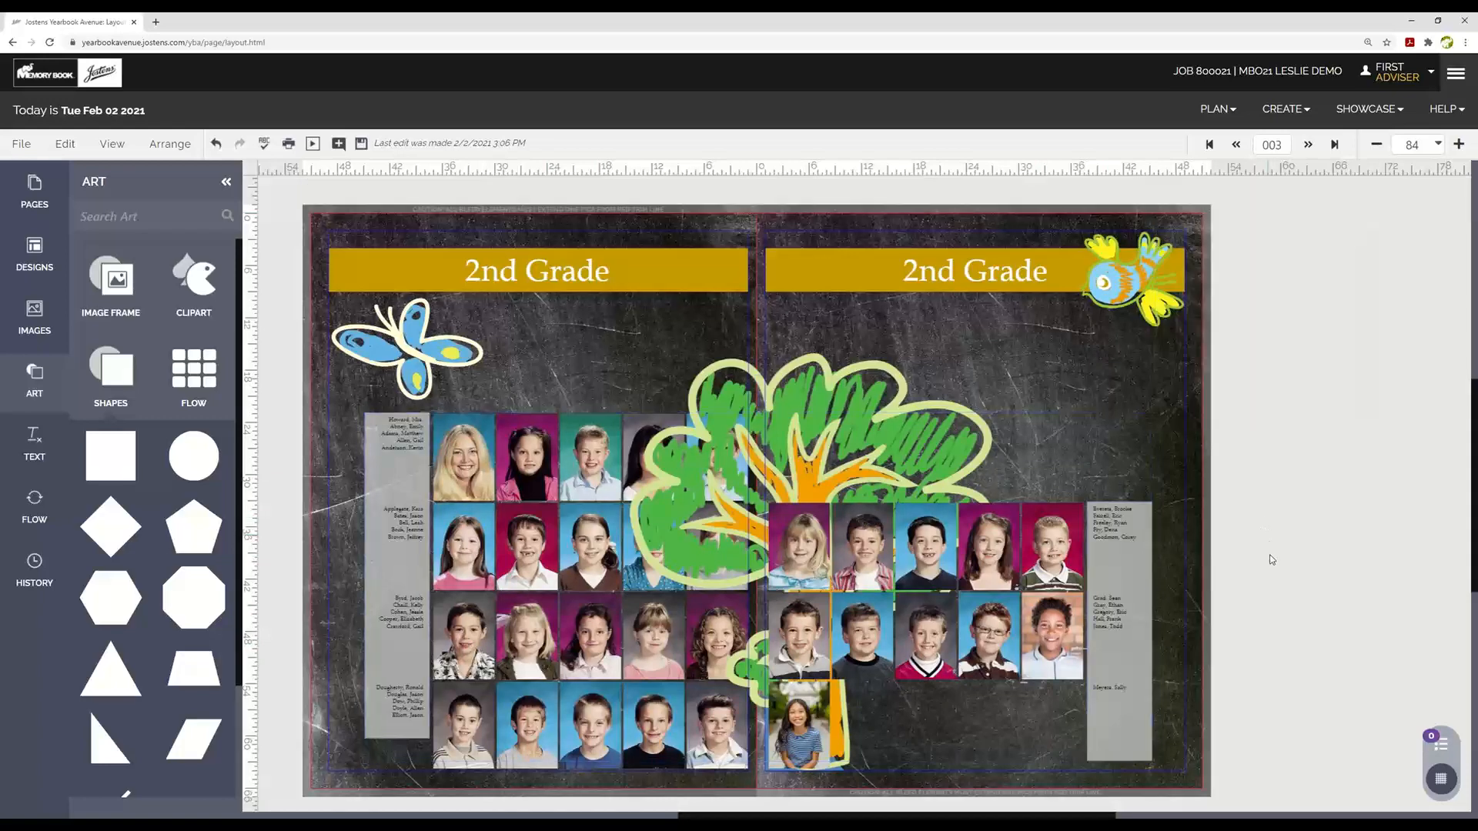
left_click(361, 143)
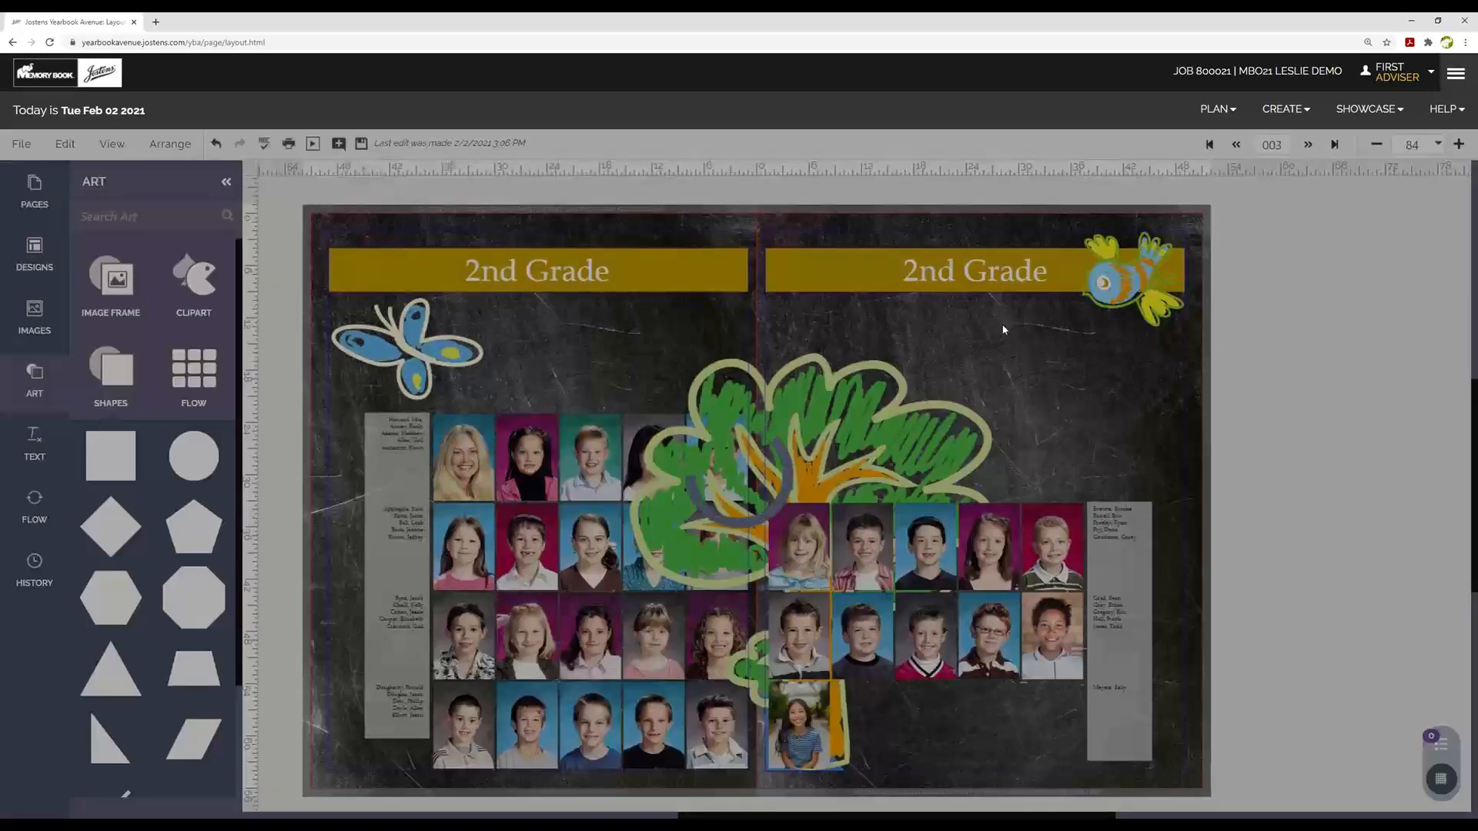
Step: Open the Preflight information and proof the spread's PDF, examining how the names and artwork appear on both pages
left_click(1440, 744)
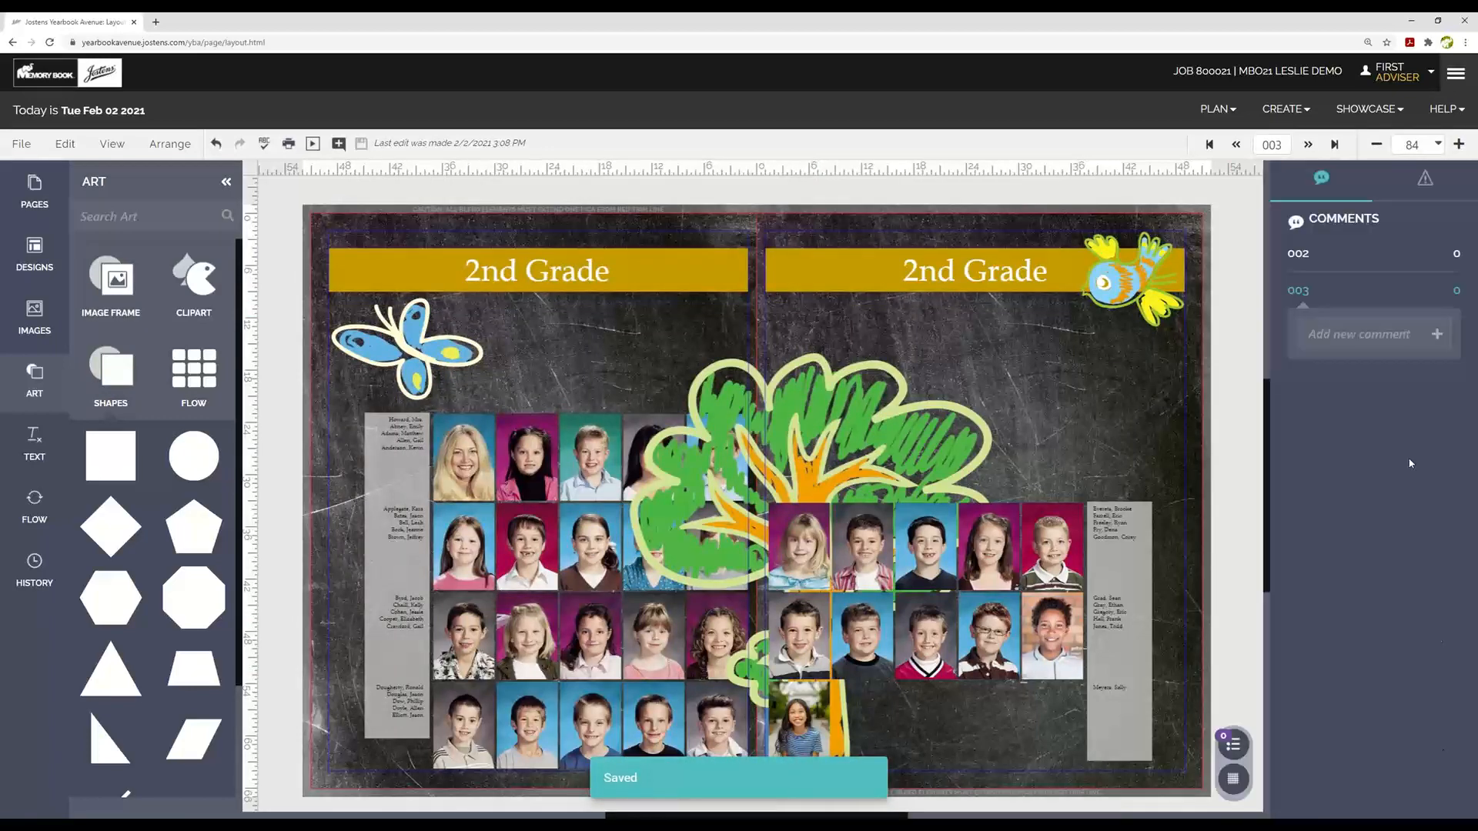
left_click(1426, 179)
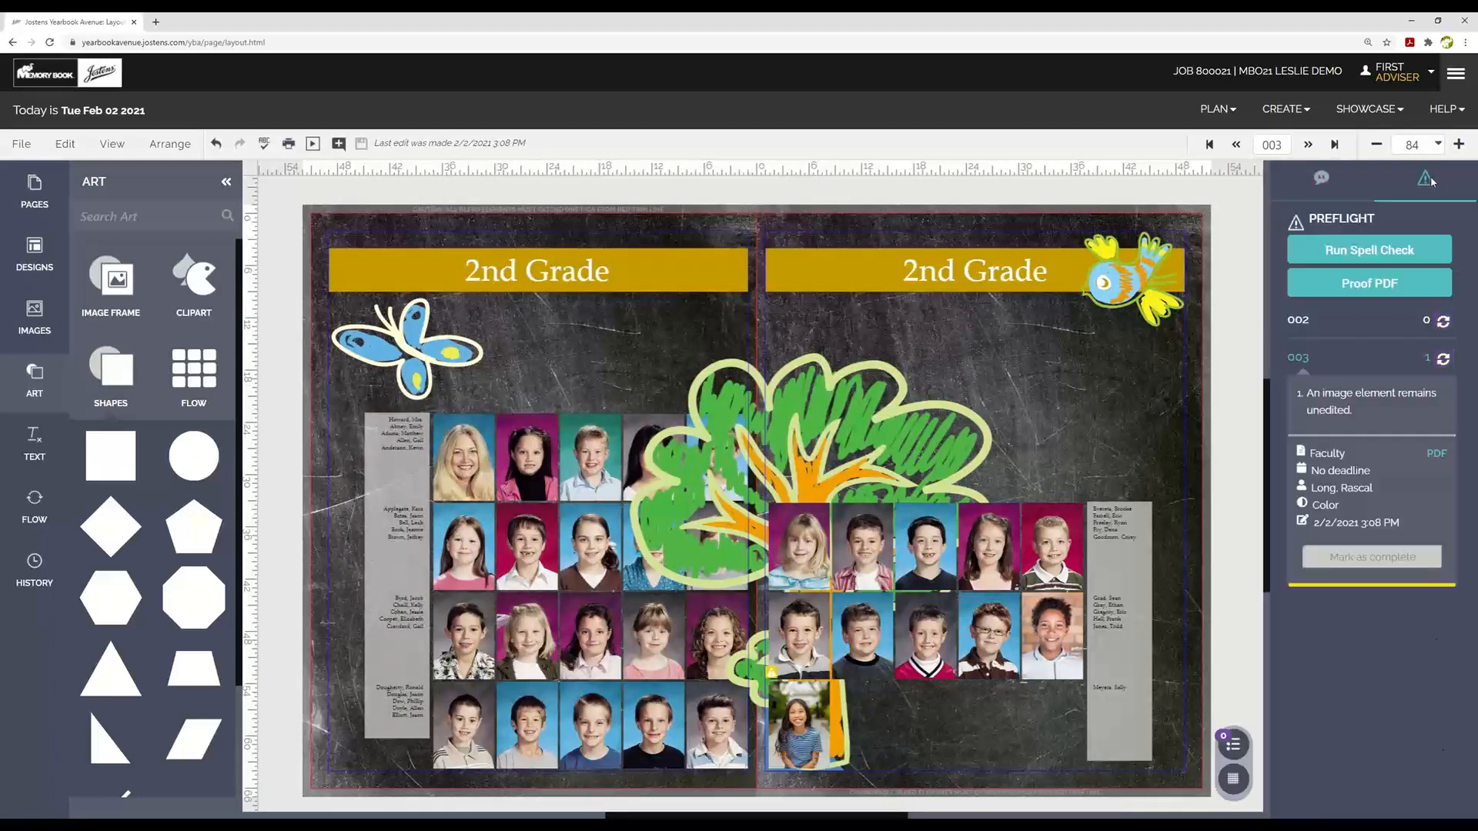
left_click(1369, 283)
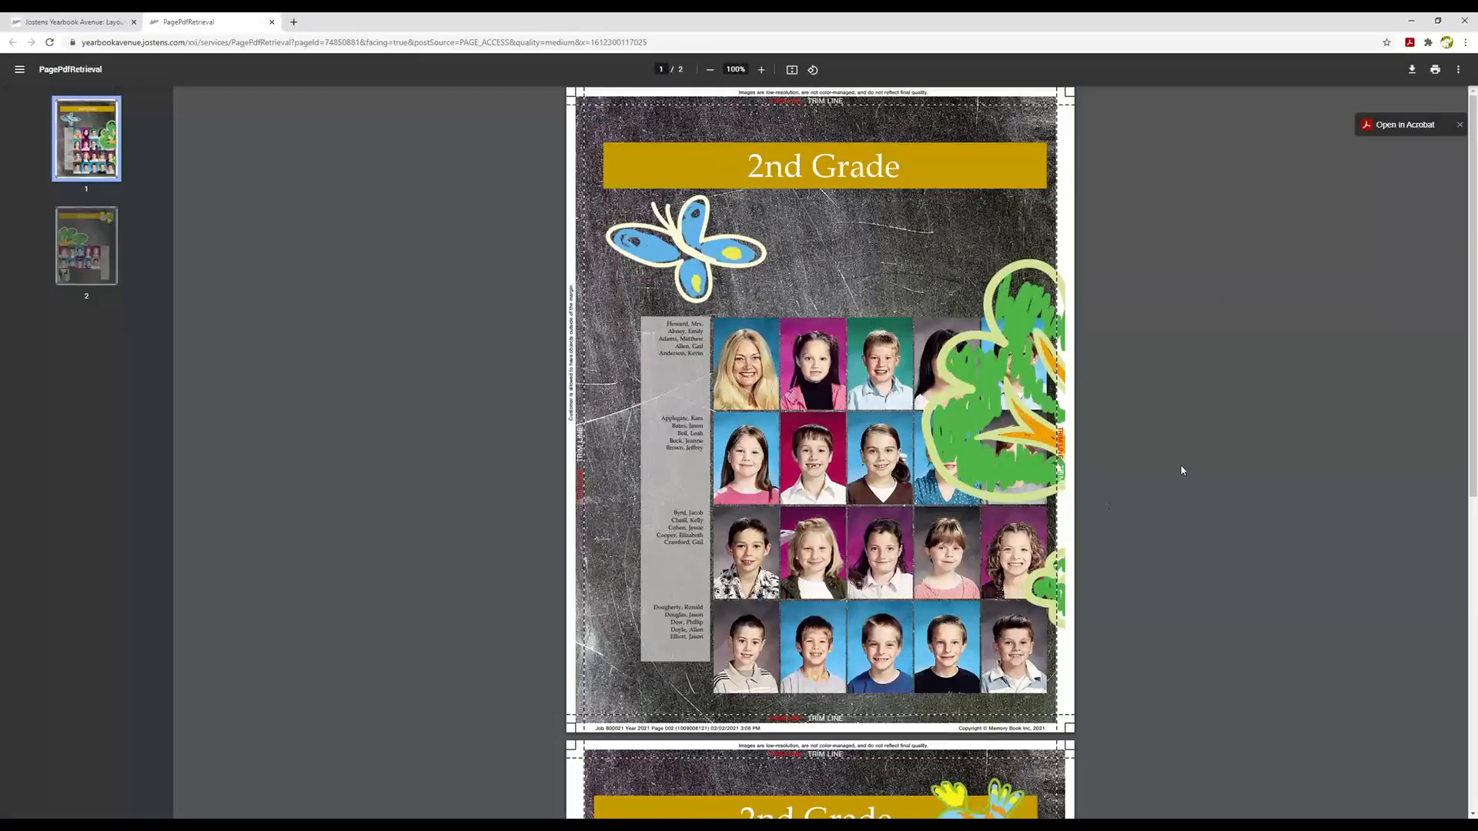
scroll(1155, 455, "down", 5)
scroll(1155, 455, "down", 2)
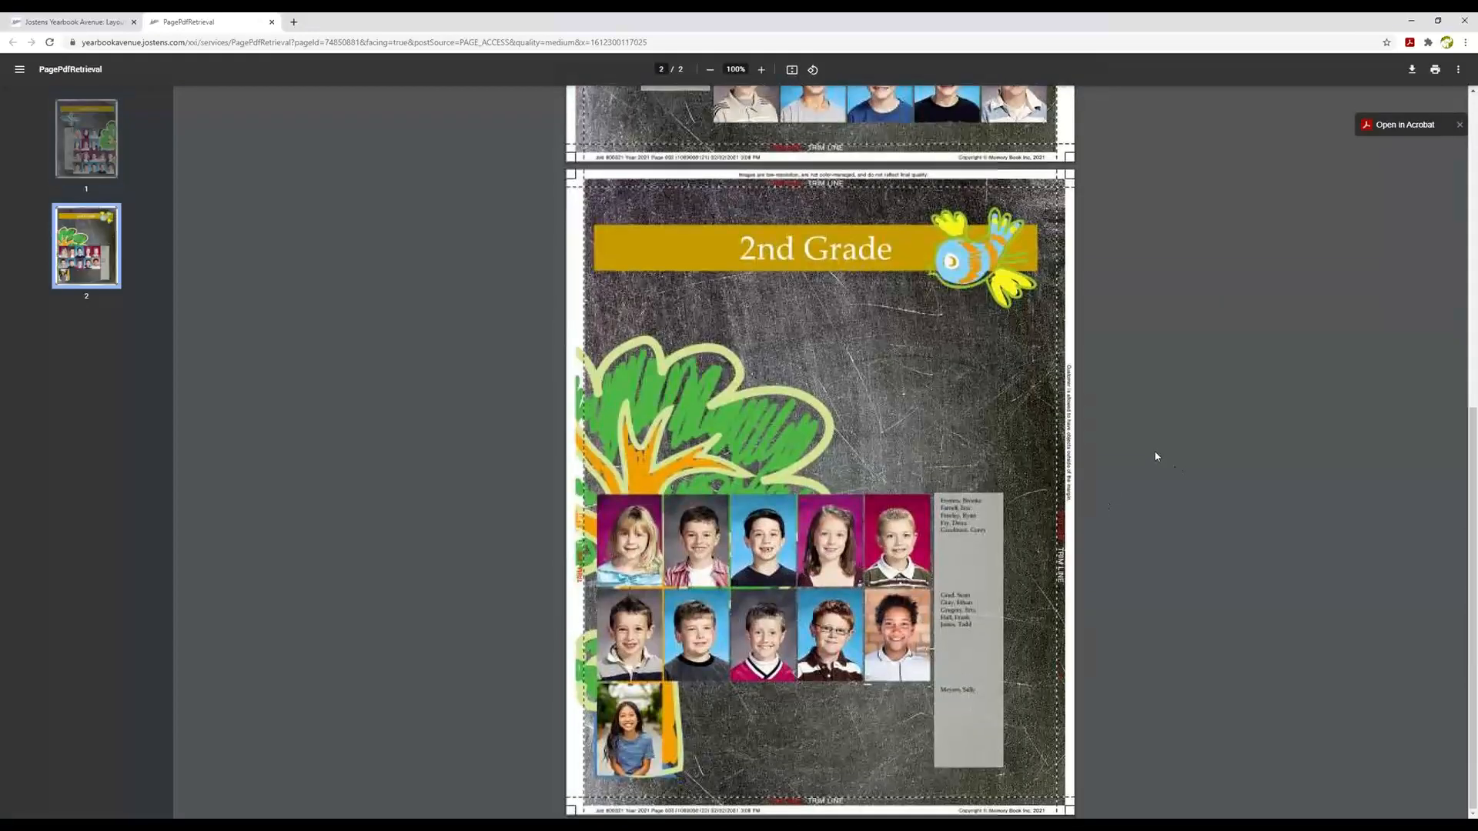
scroll(1154, 455, "up", 7)
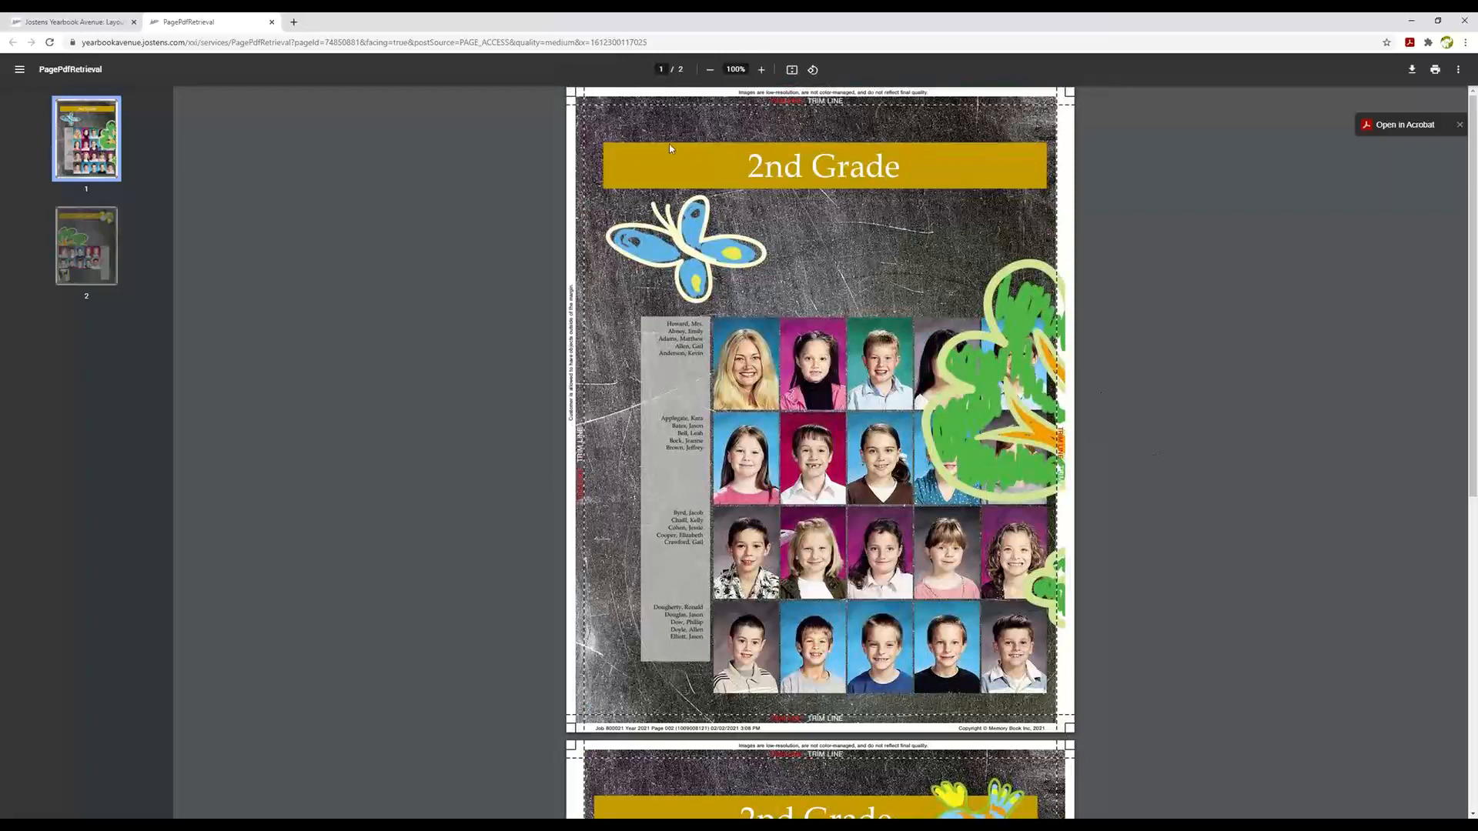
left_click(272, 22)
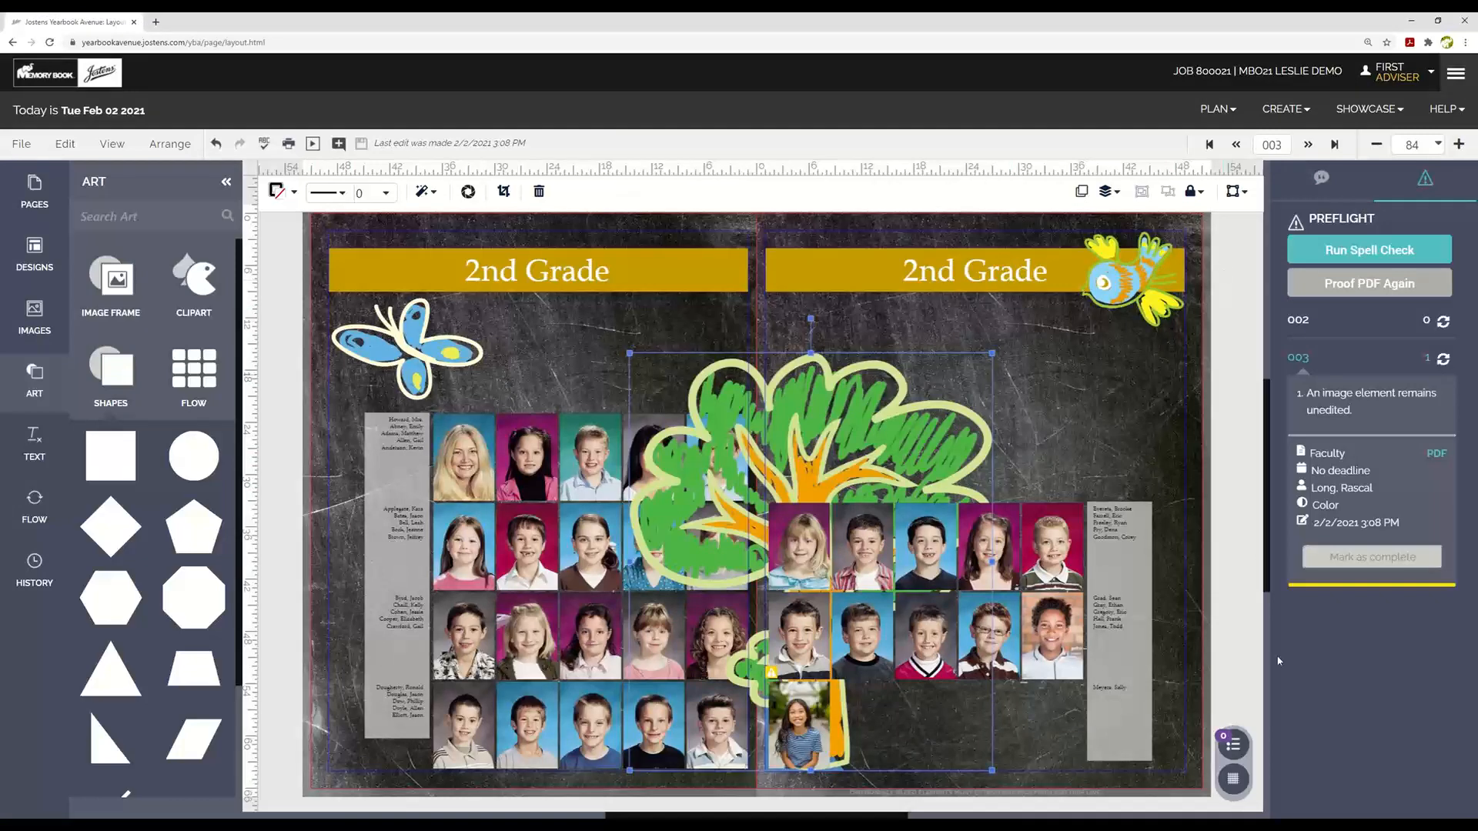
Step: Send the tree clipart to the back so it sits behind the left page's portraits, and save the spread
left_click(1243, 693)
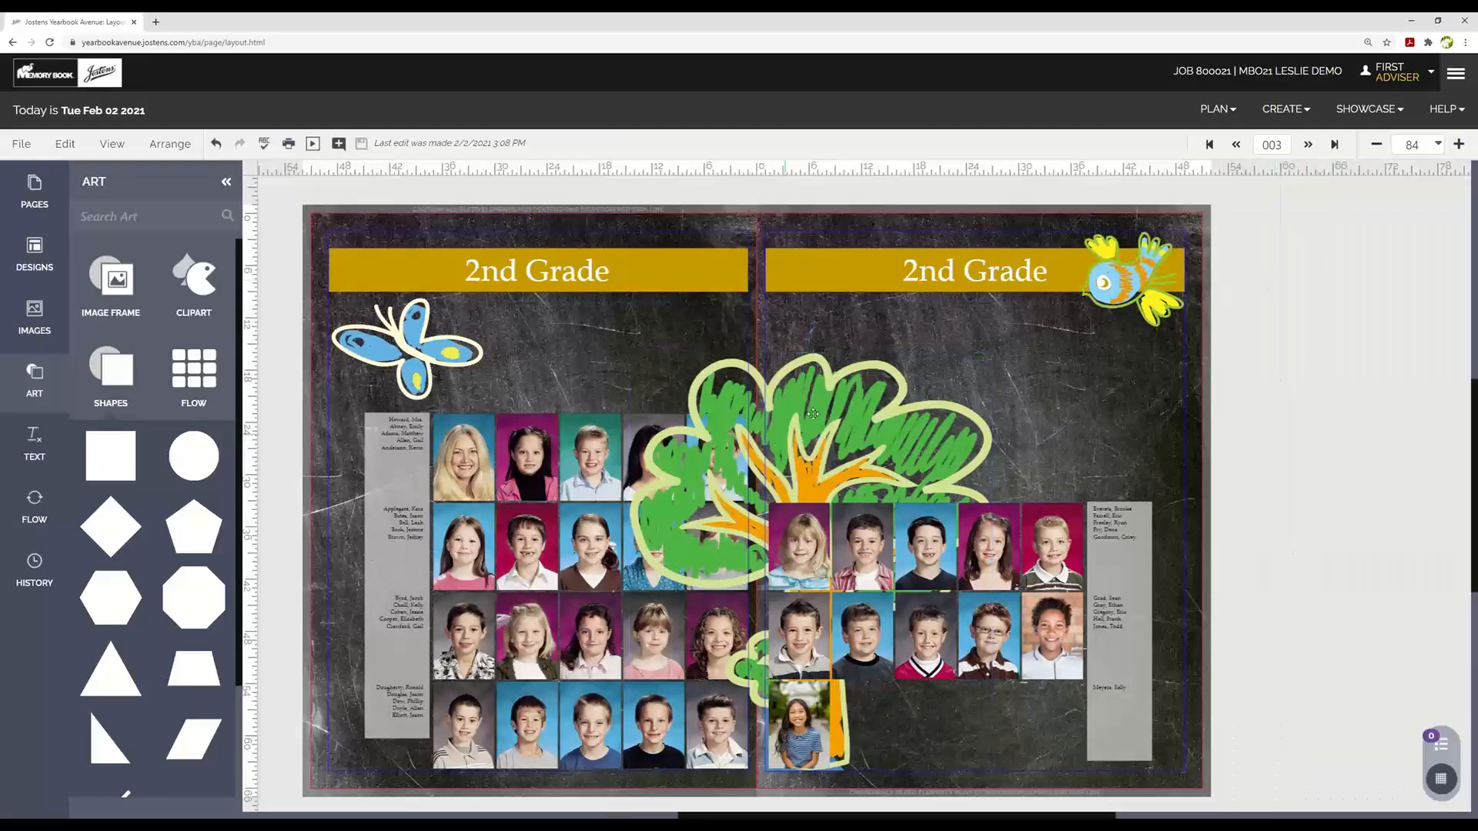
left_click(813, 413)
left_click(1316, 192)
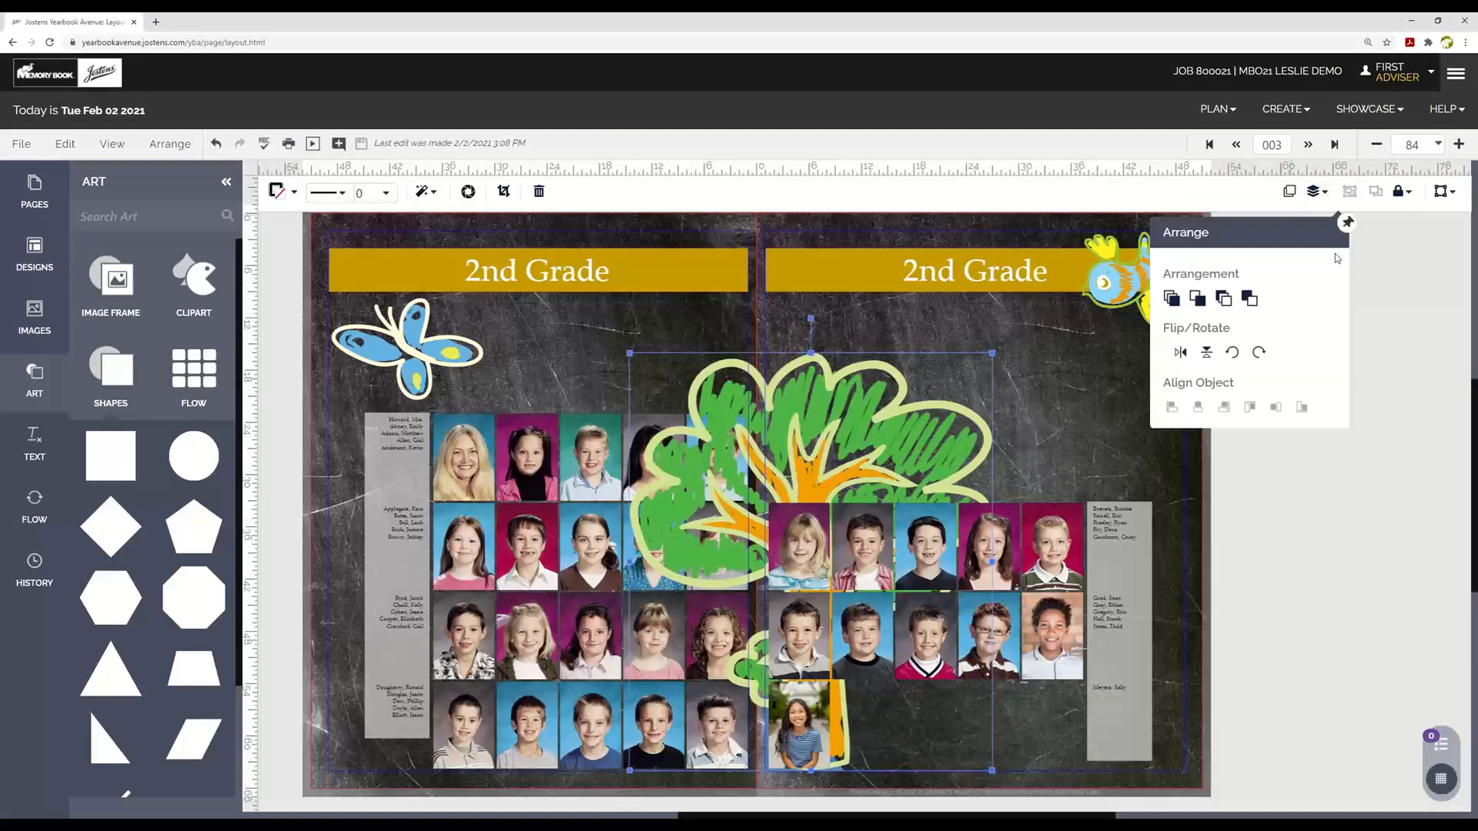
left_click(1224, 301)
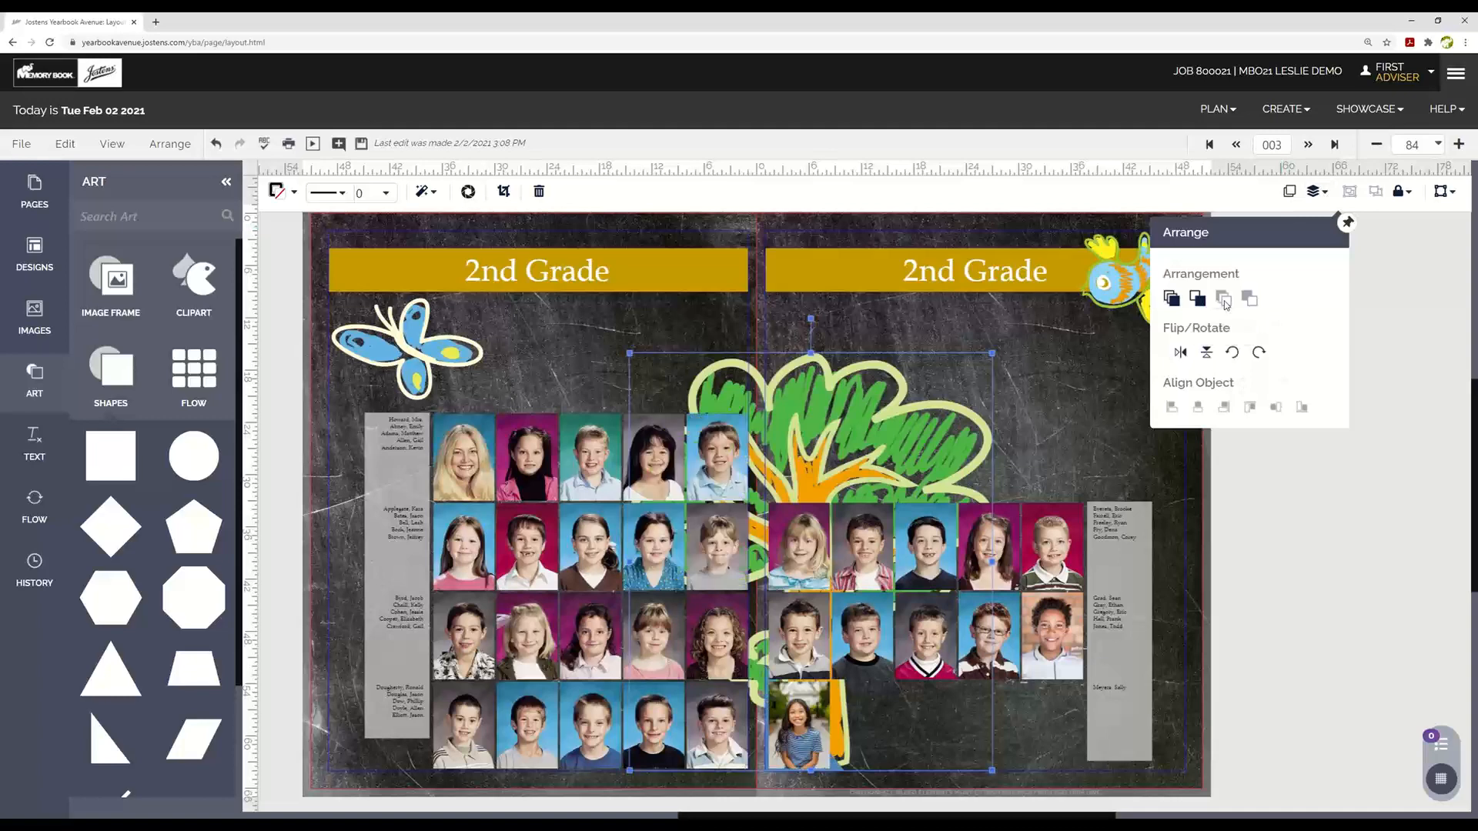
left_click(1024, 485)
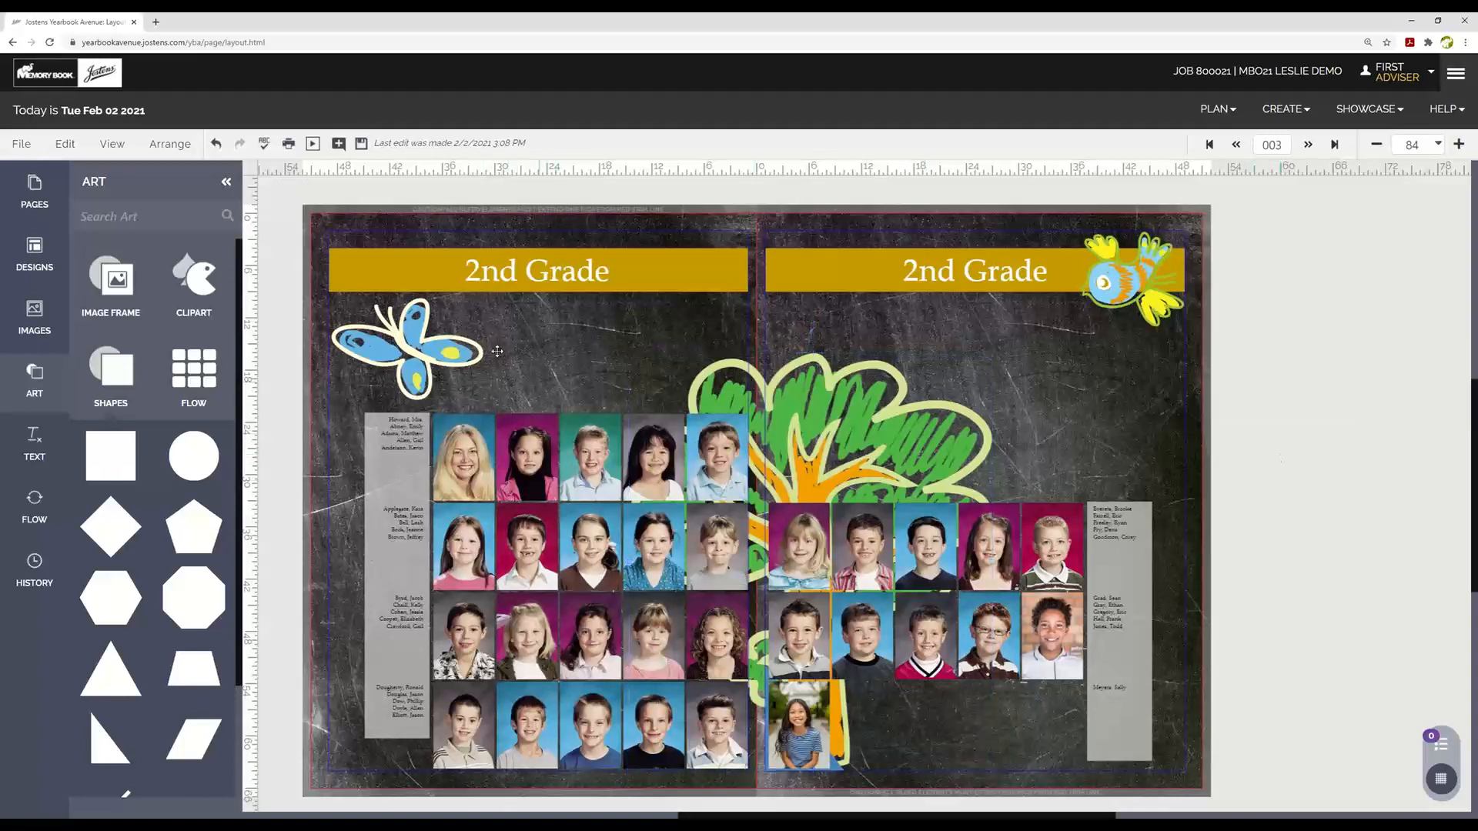
left_click(361, 143)
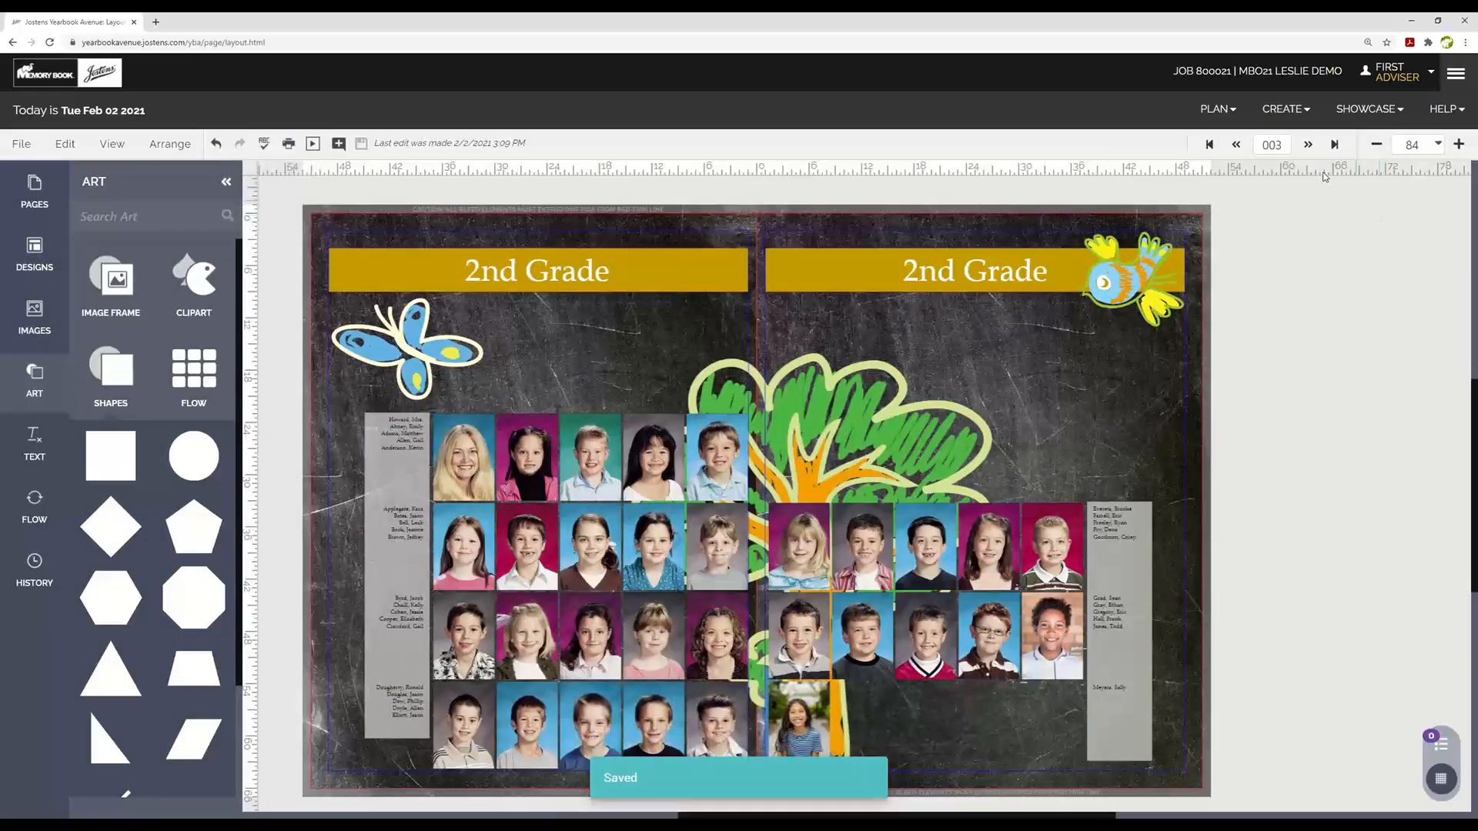
Step: Open the Preflight information and proof the spread's PDF, checking how the tree sits behind the portraits on both pages
left_click(1441, 744)
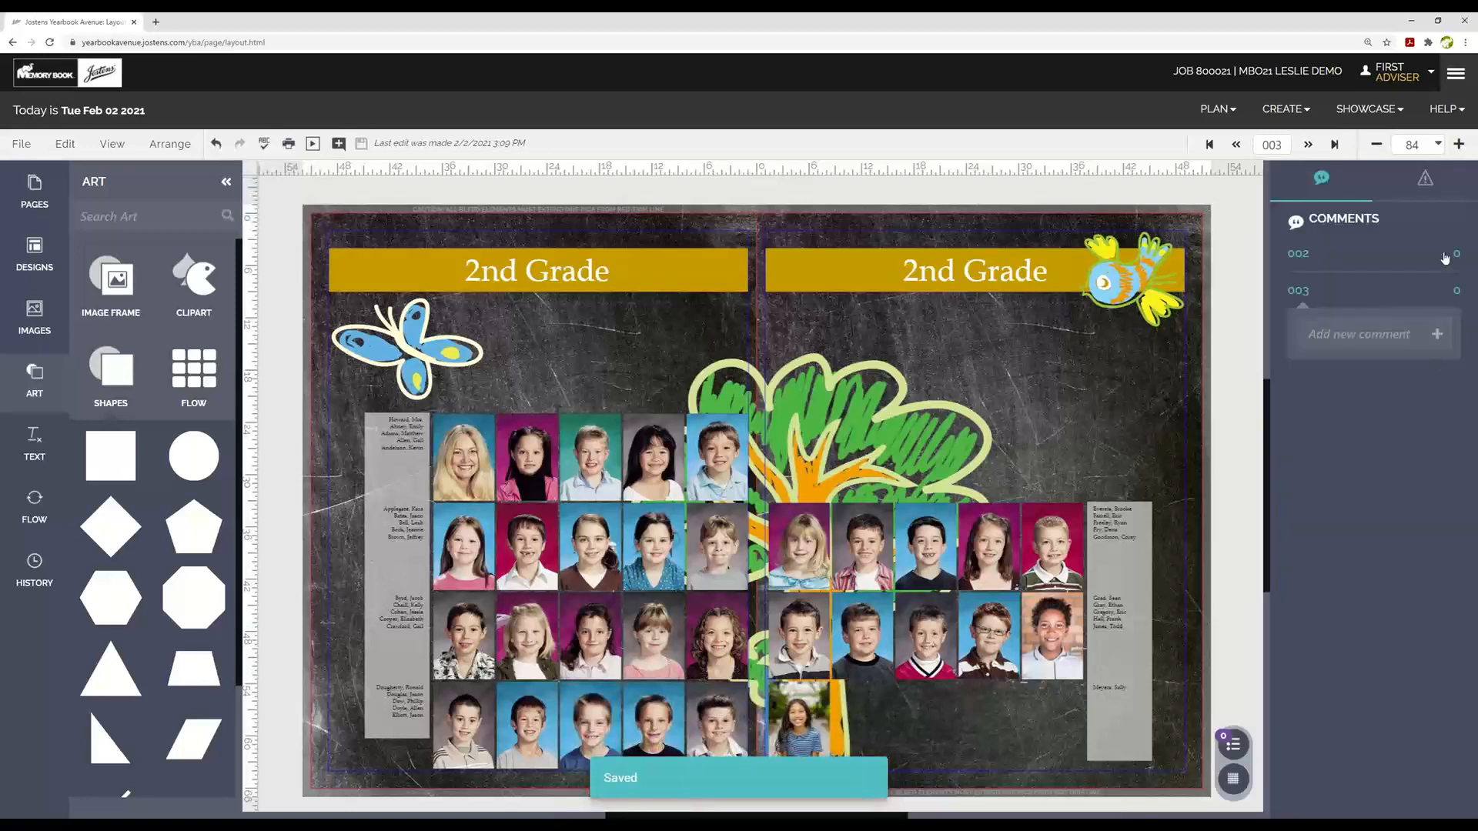
left_click(1424, 178)
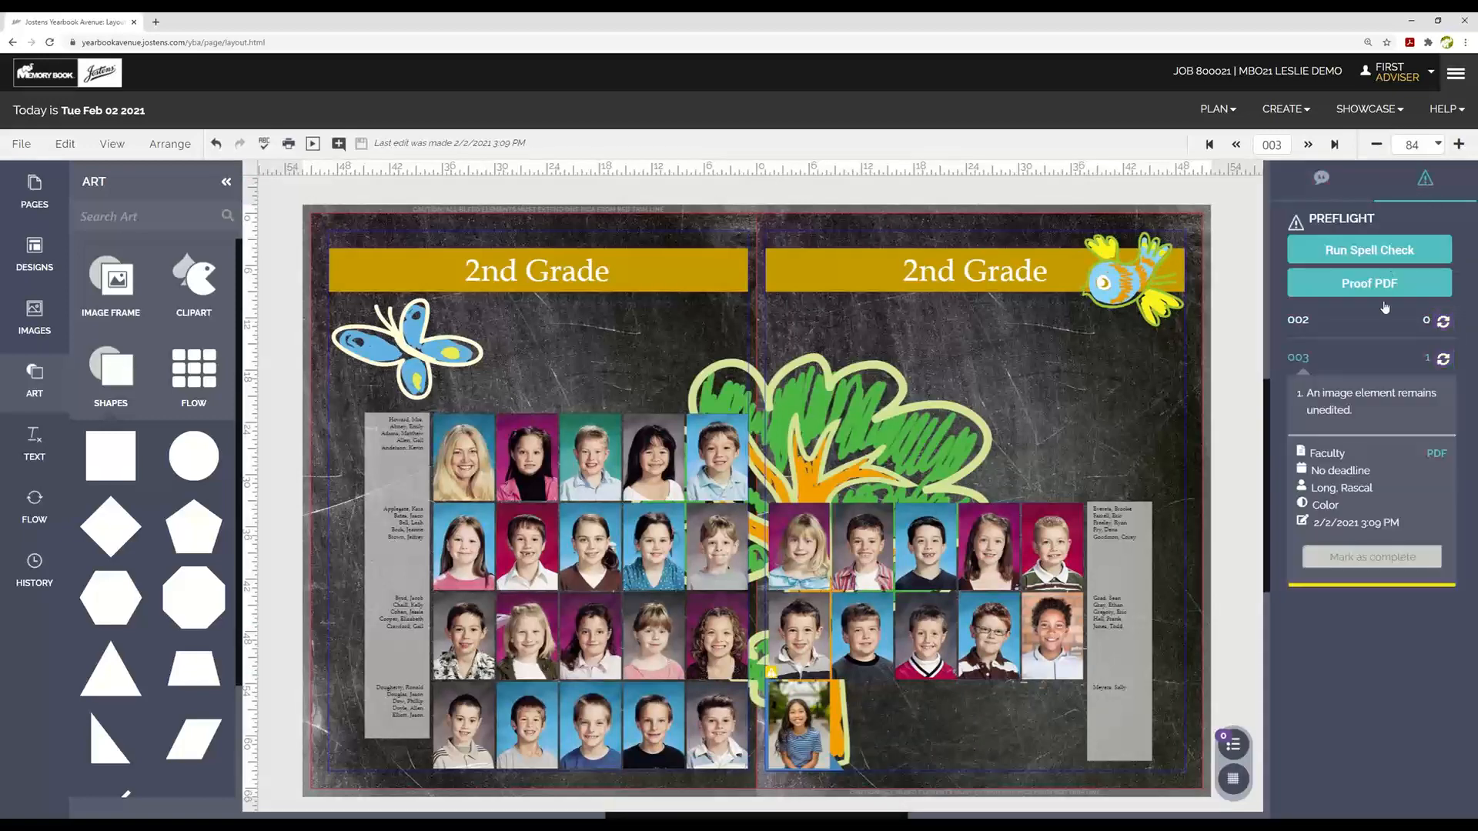
left_click(1380, 289)
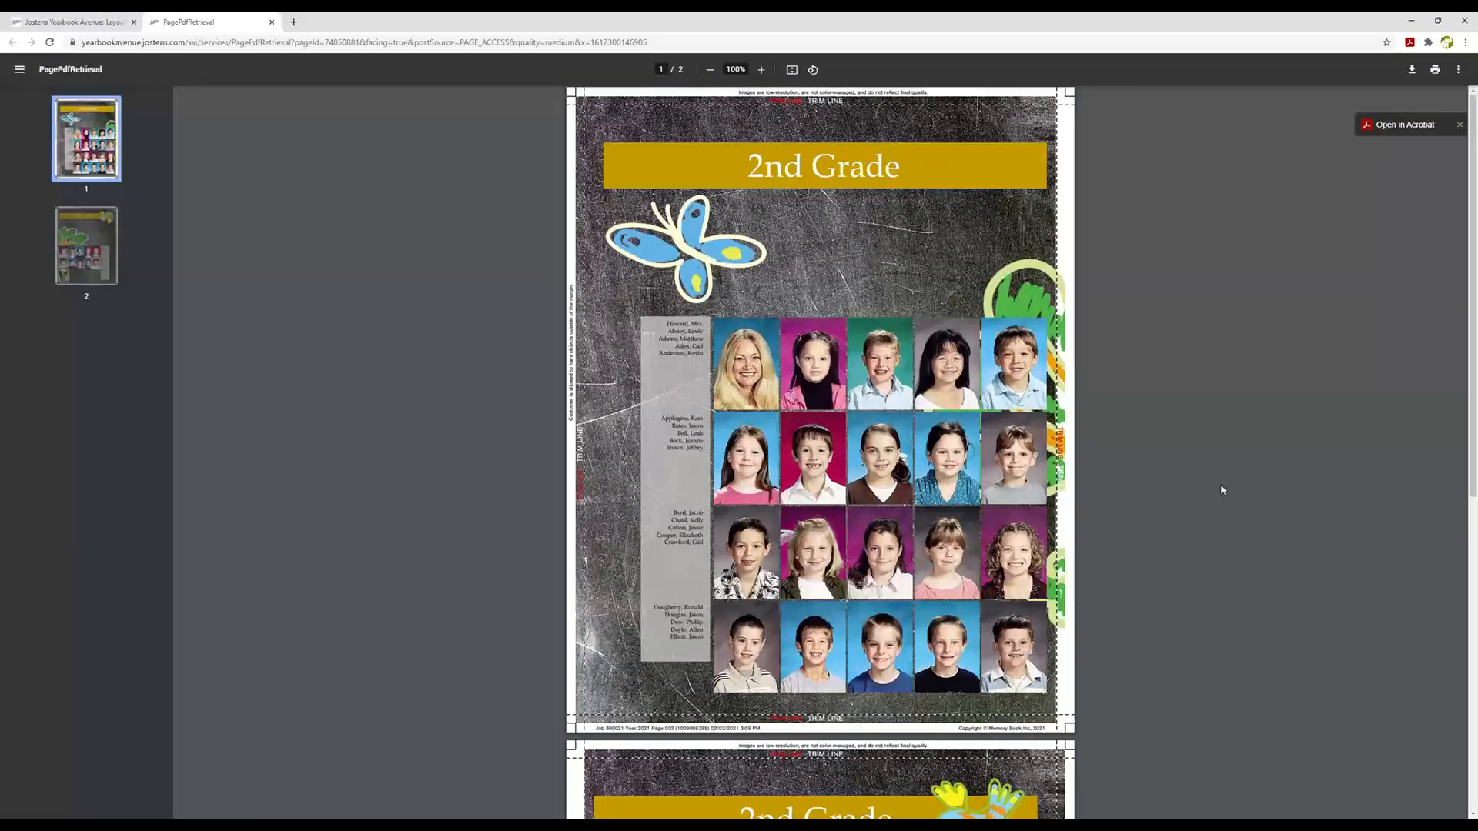
scroll(1155, 495, "down", 7)
scroll(1154, 495, "up", 8)
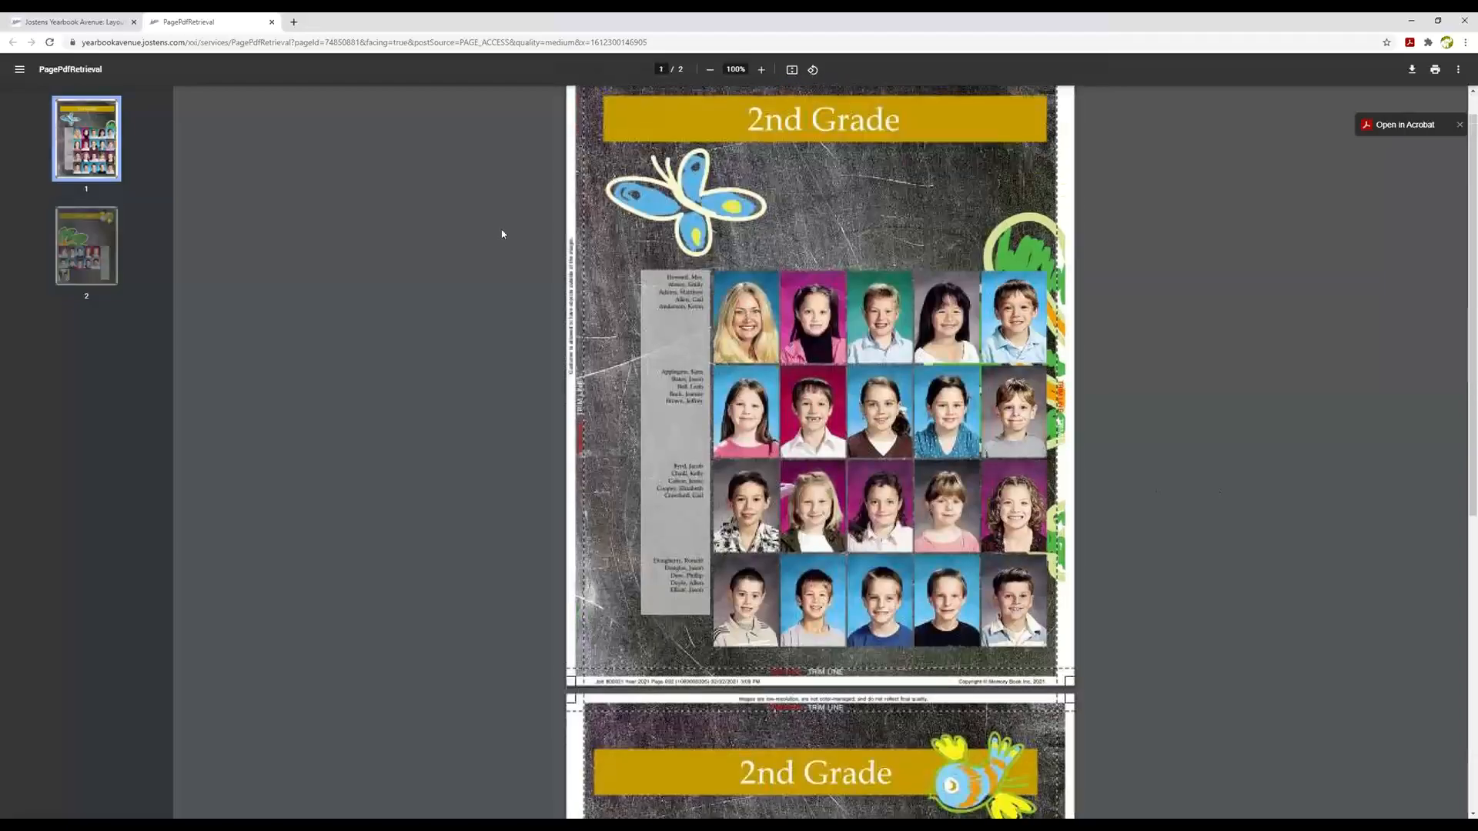
left_click(272, 21)
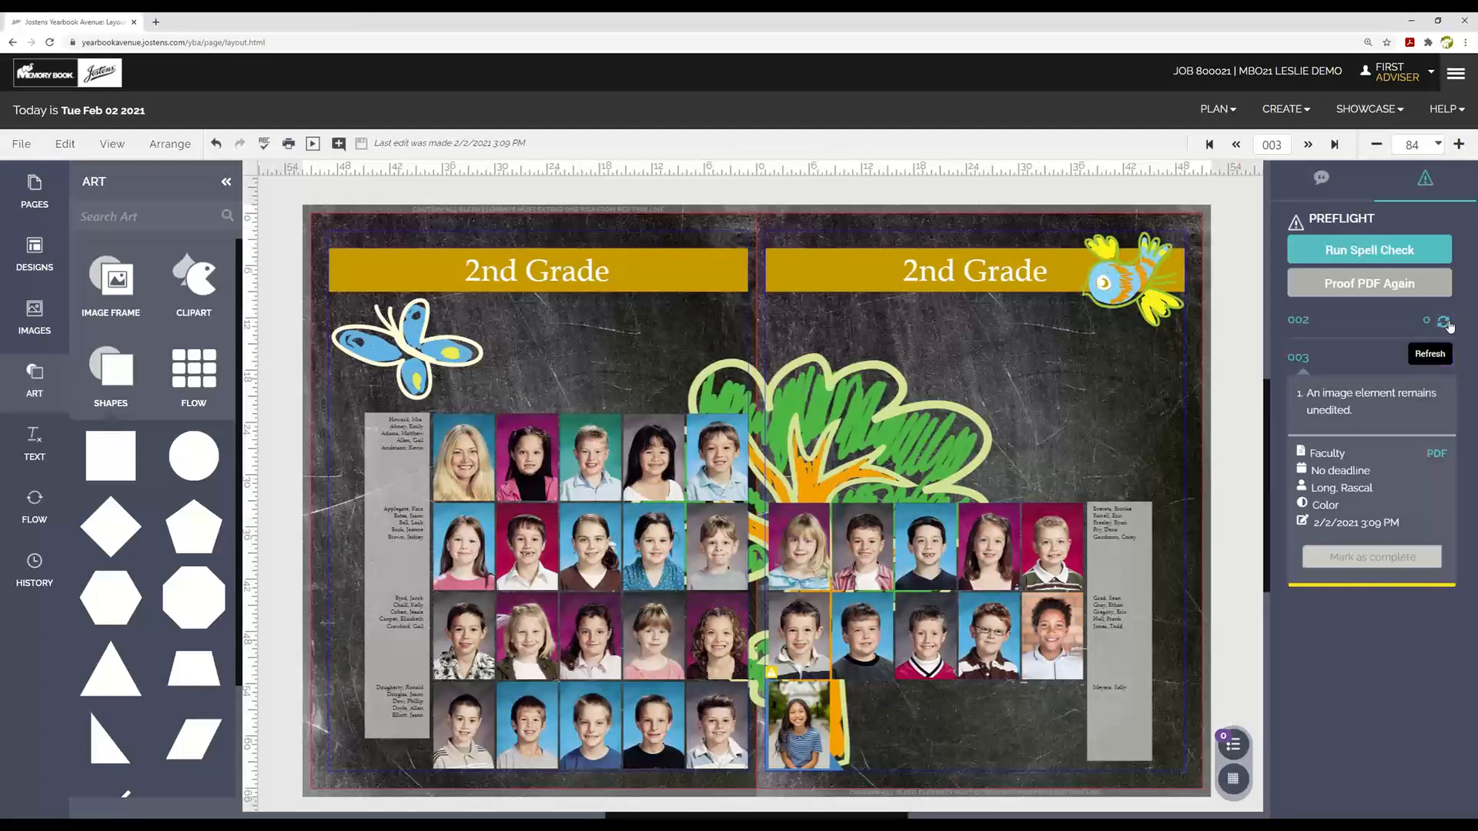
Step: Refresh page 003's preflight check and view the PDF linked in that page's details
left_click(1443, 360)
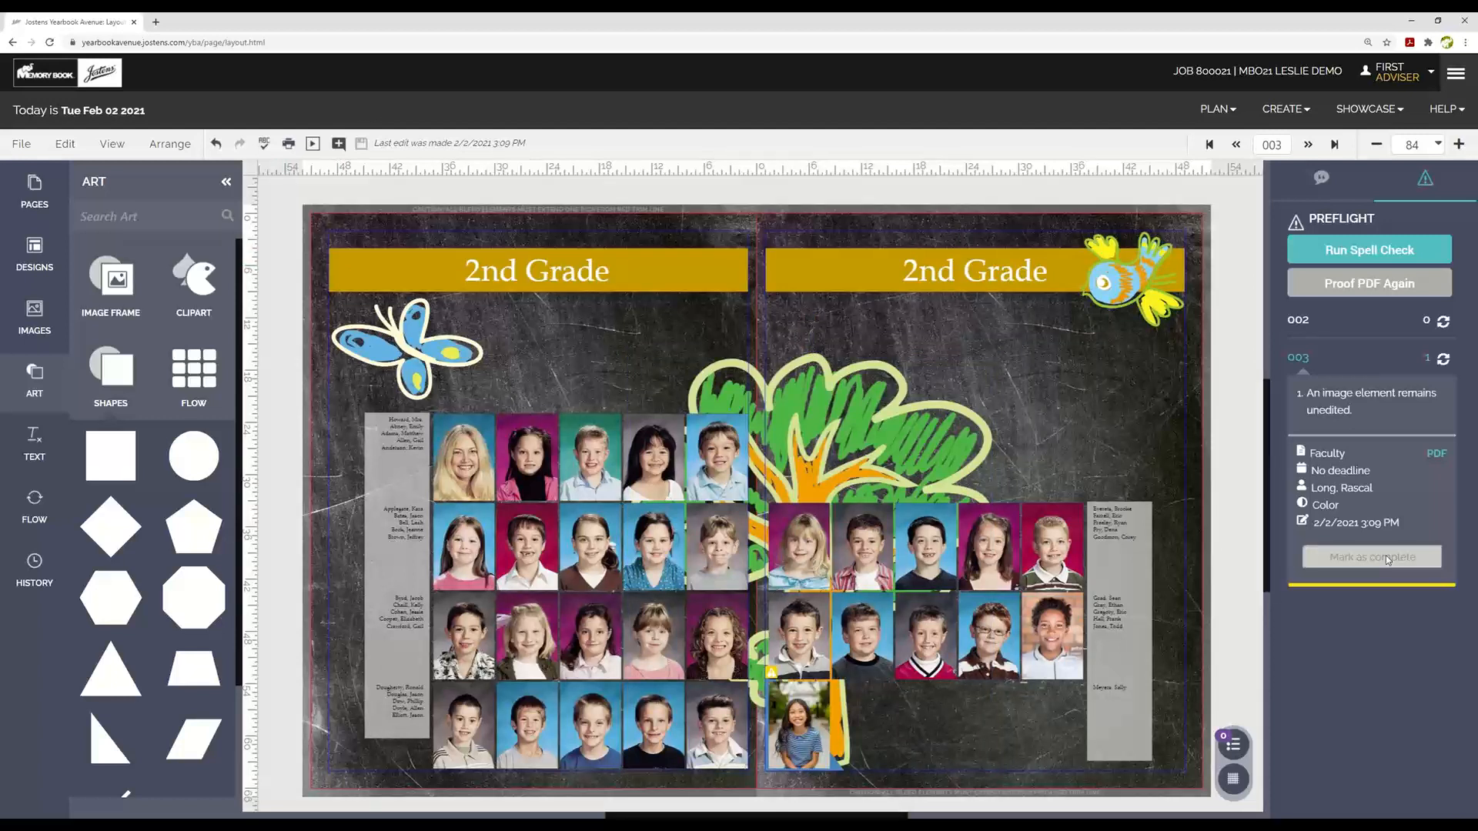
left_click(1437, 454)
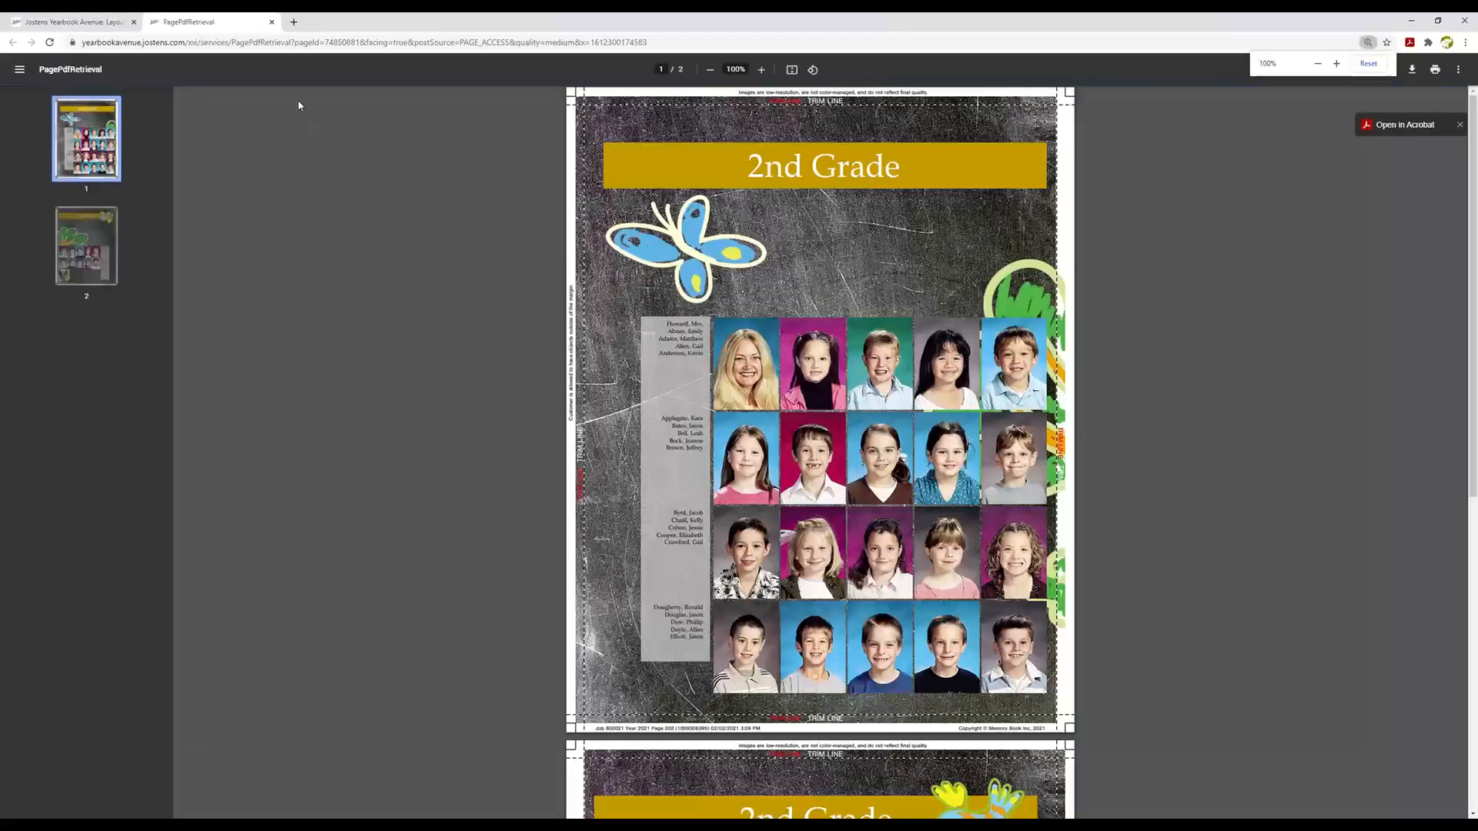
left_click(272, 23)
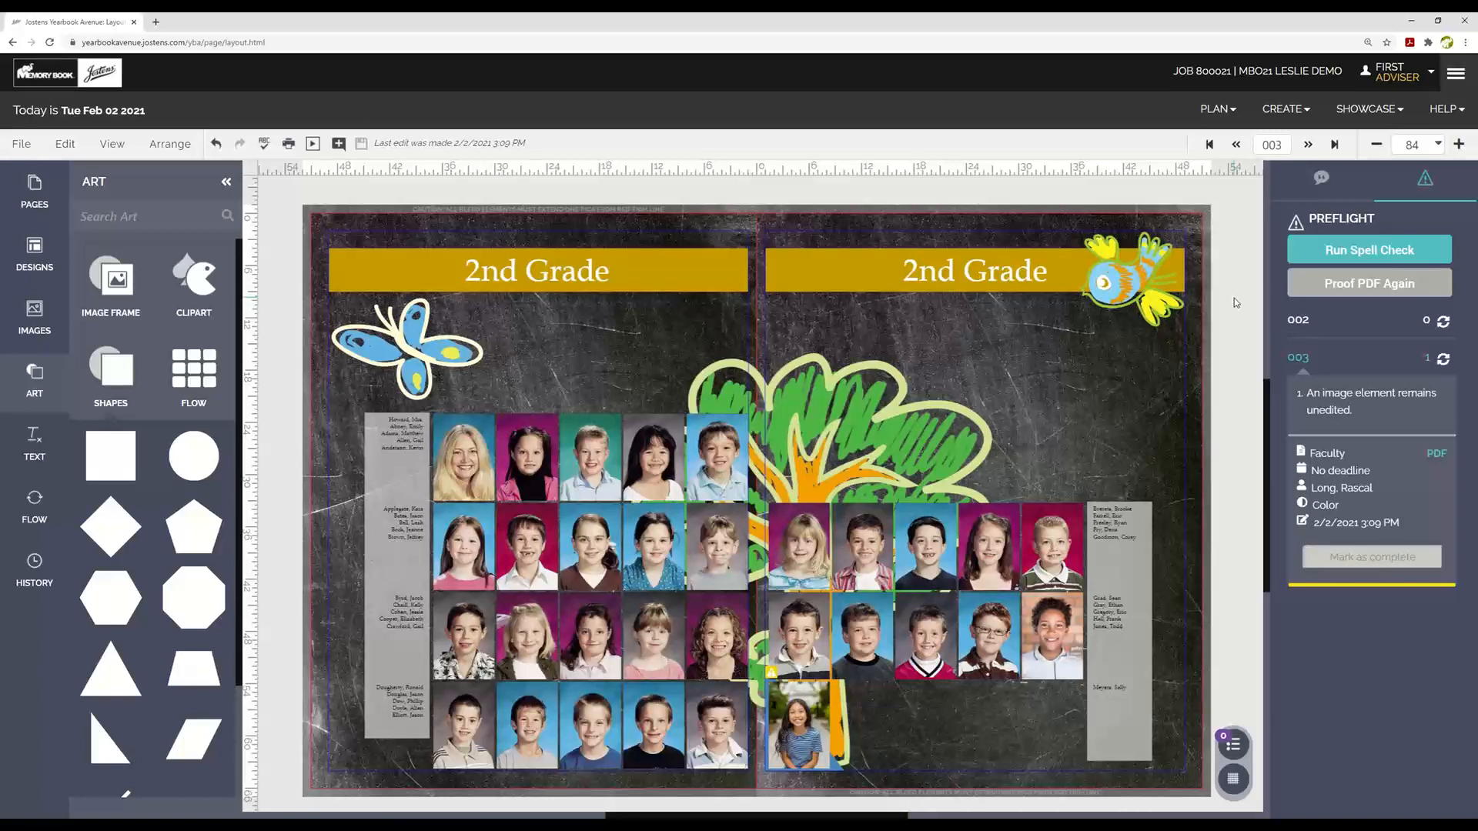
Step: Go to the School Days spread and run the spell check, changing "Septmeber" to "September" and ignoring the flagged surname
left_click(1308, 146)
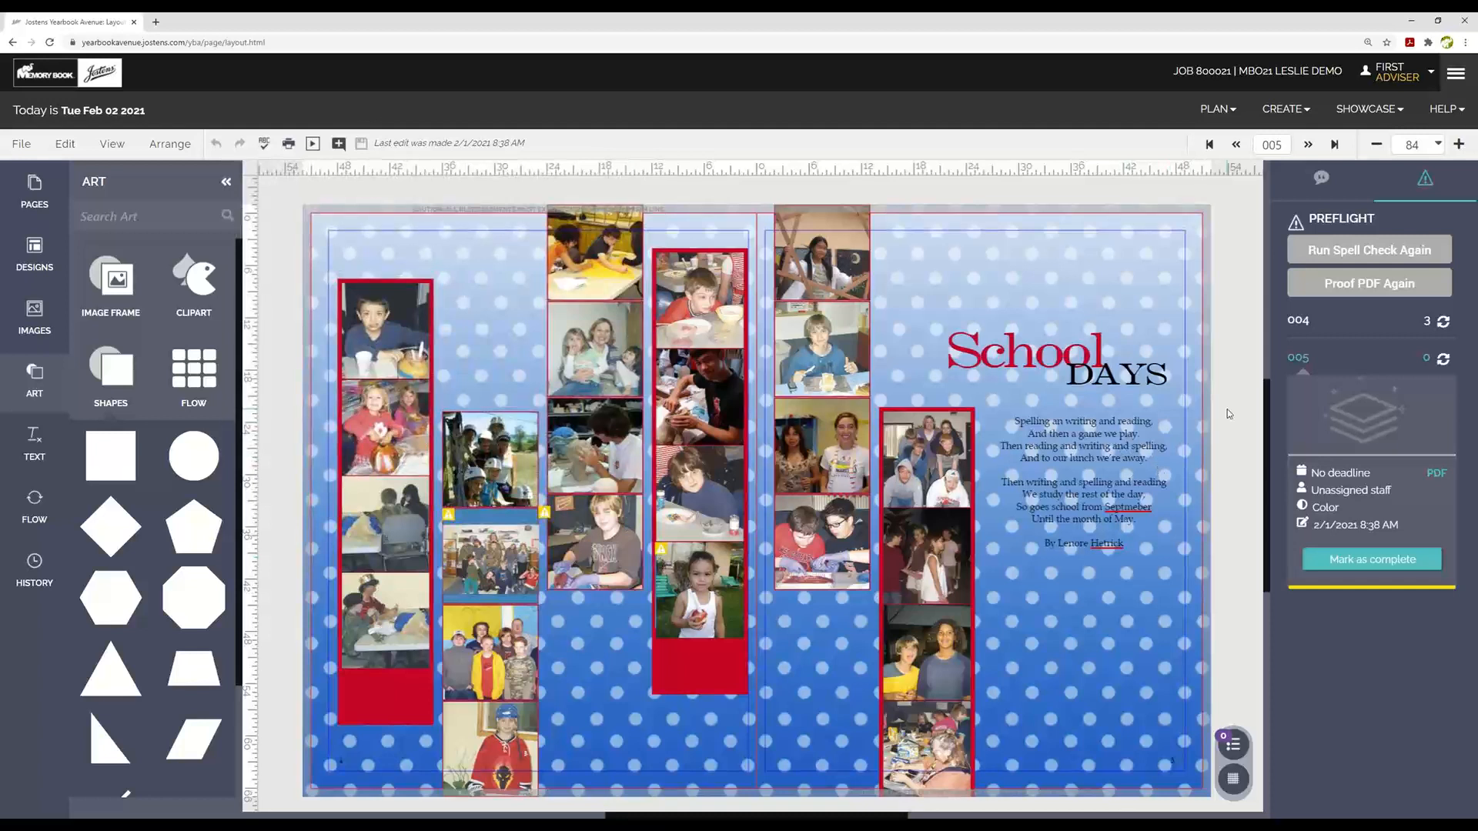
left_click(1378, 254)
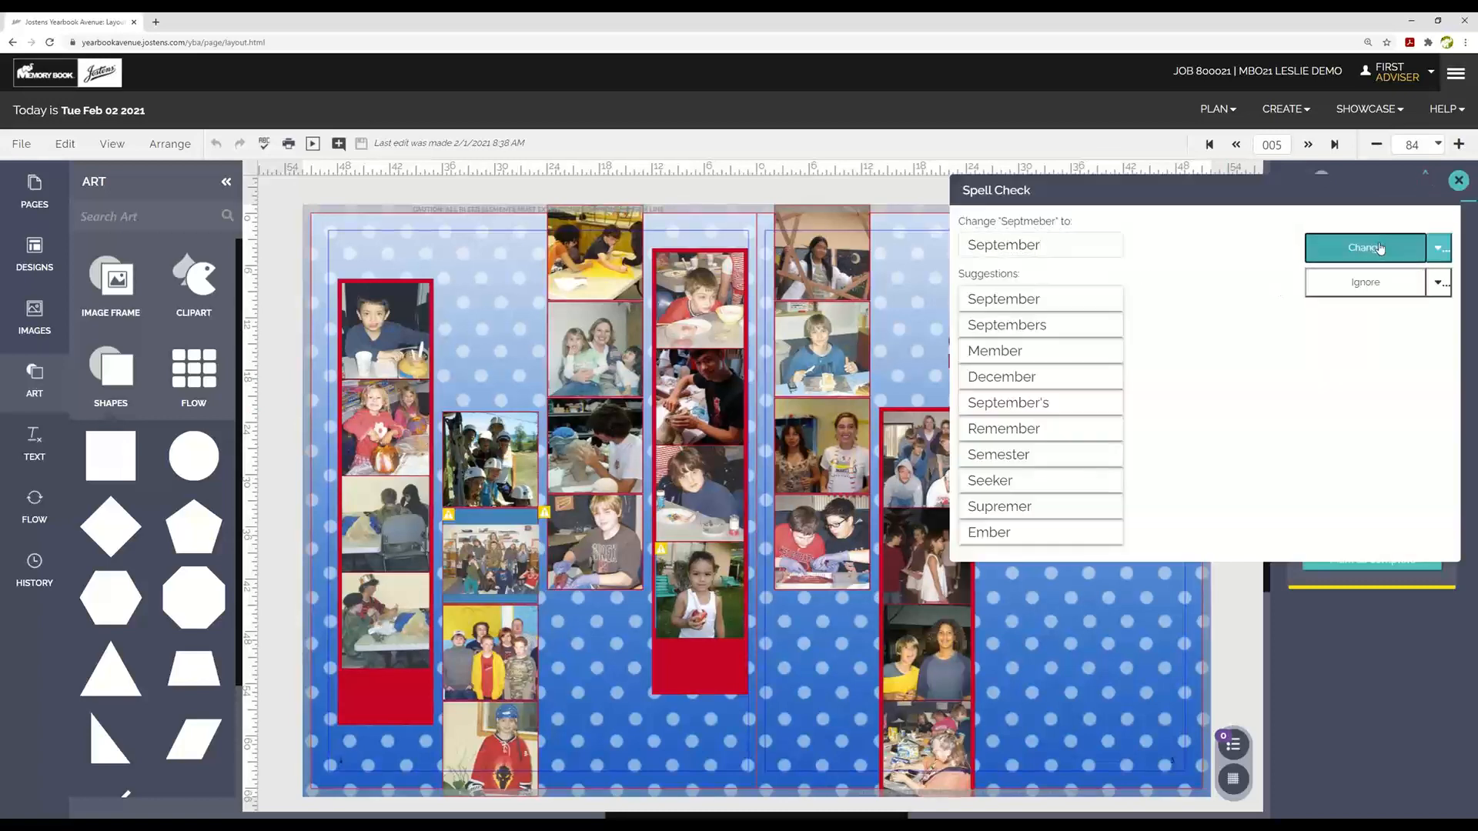
left_click(1379, 250)
left_click(1368, 283)
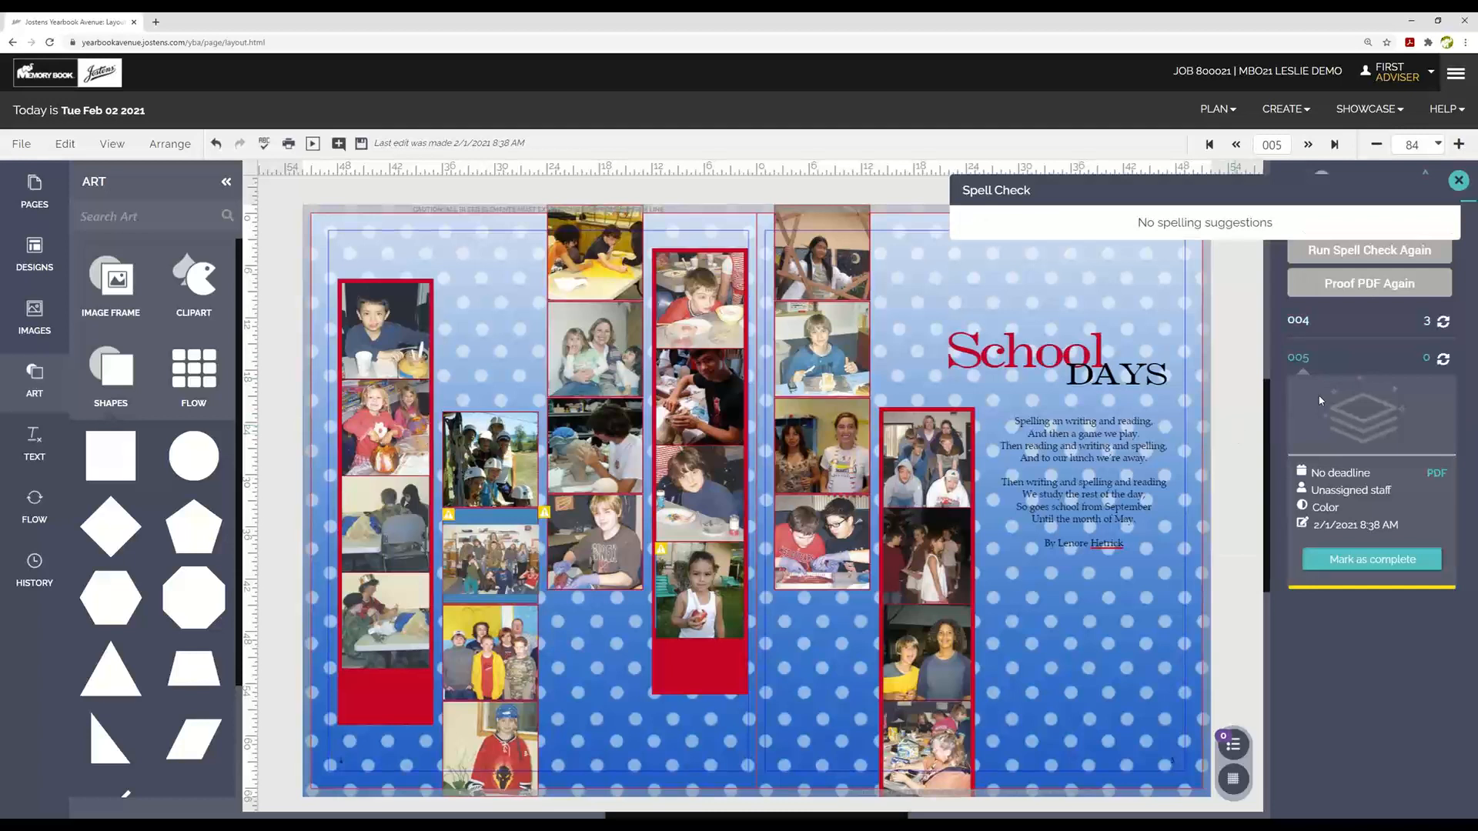
left_click(1458, 181)
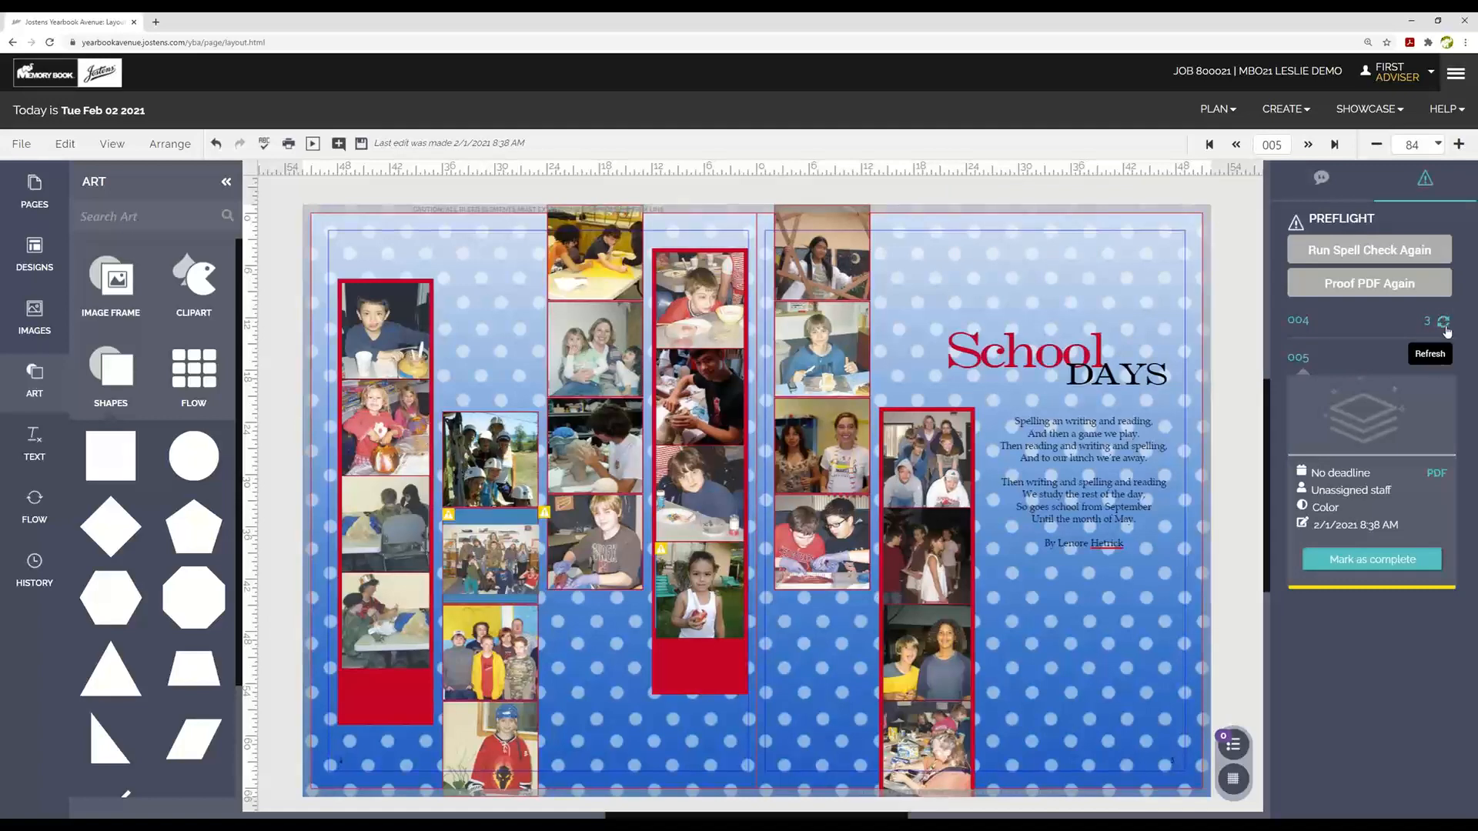
Step: Save the spread and expand page 004's preflight warnings, locating the first unedited image element
left_click(1444, 323)
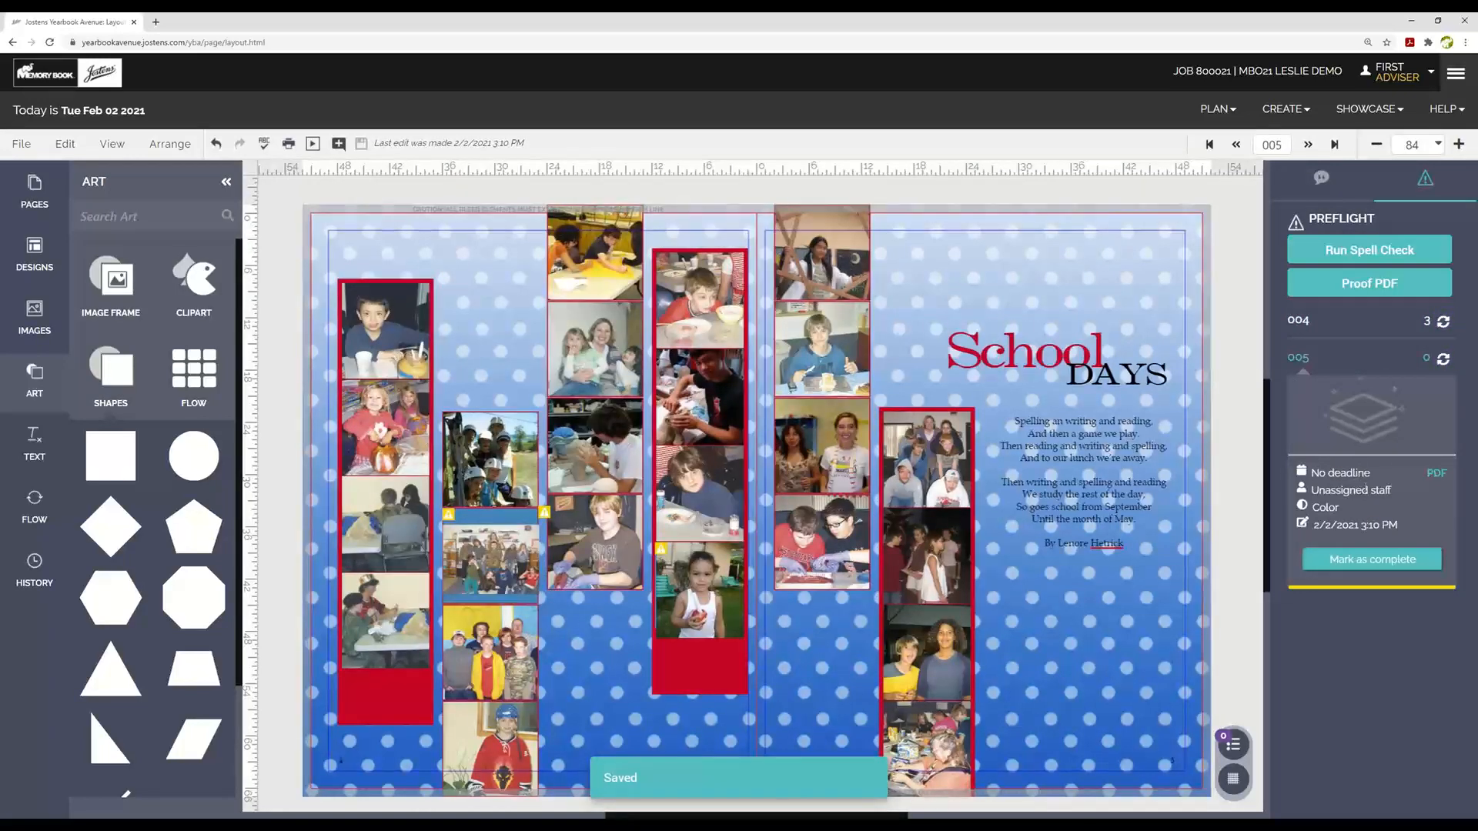
left_click(1301, 321)
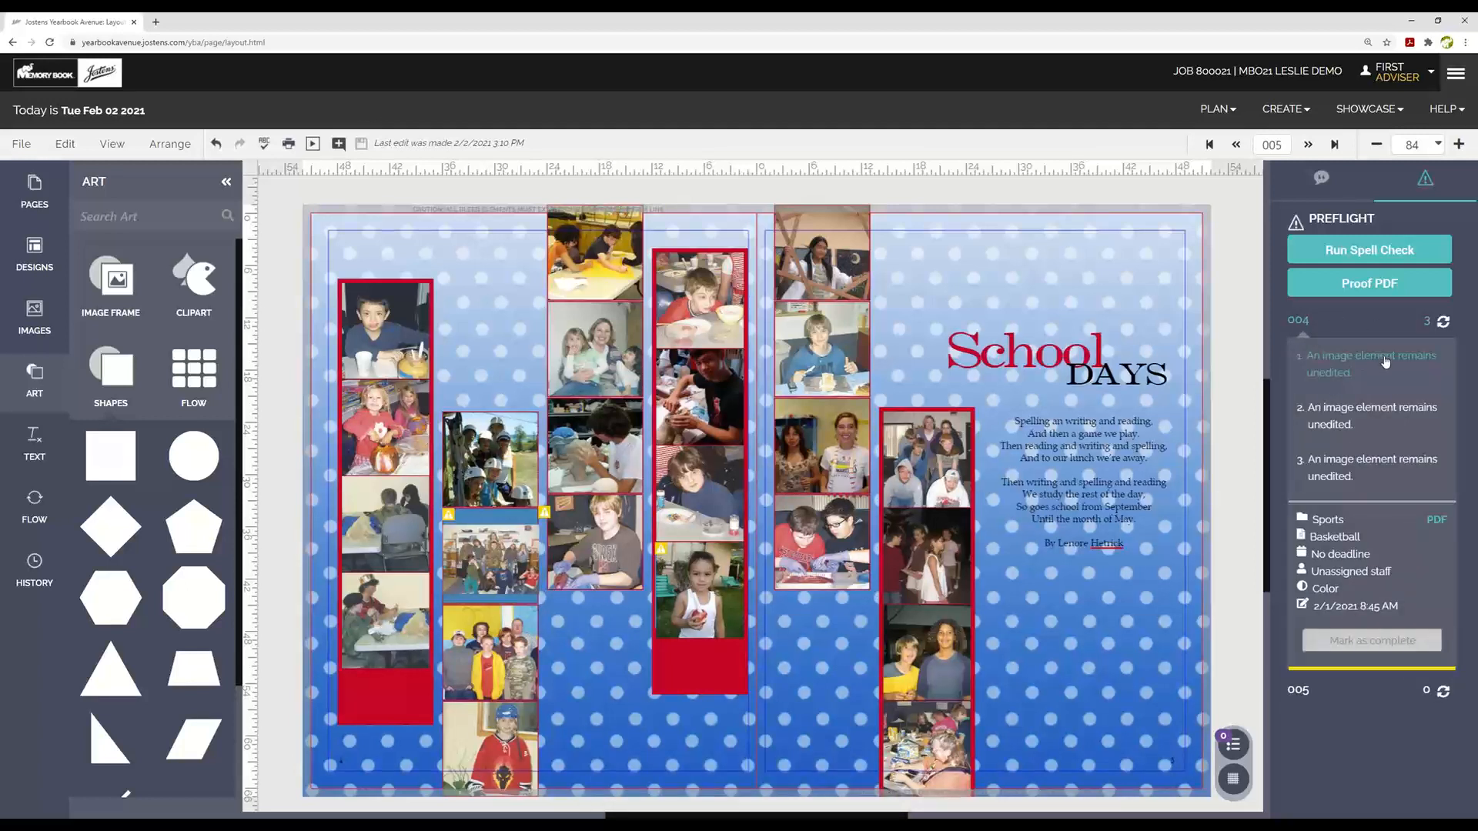
left_click(1386, 362)
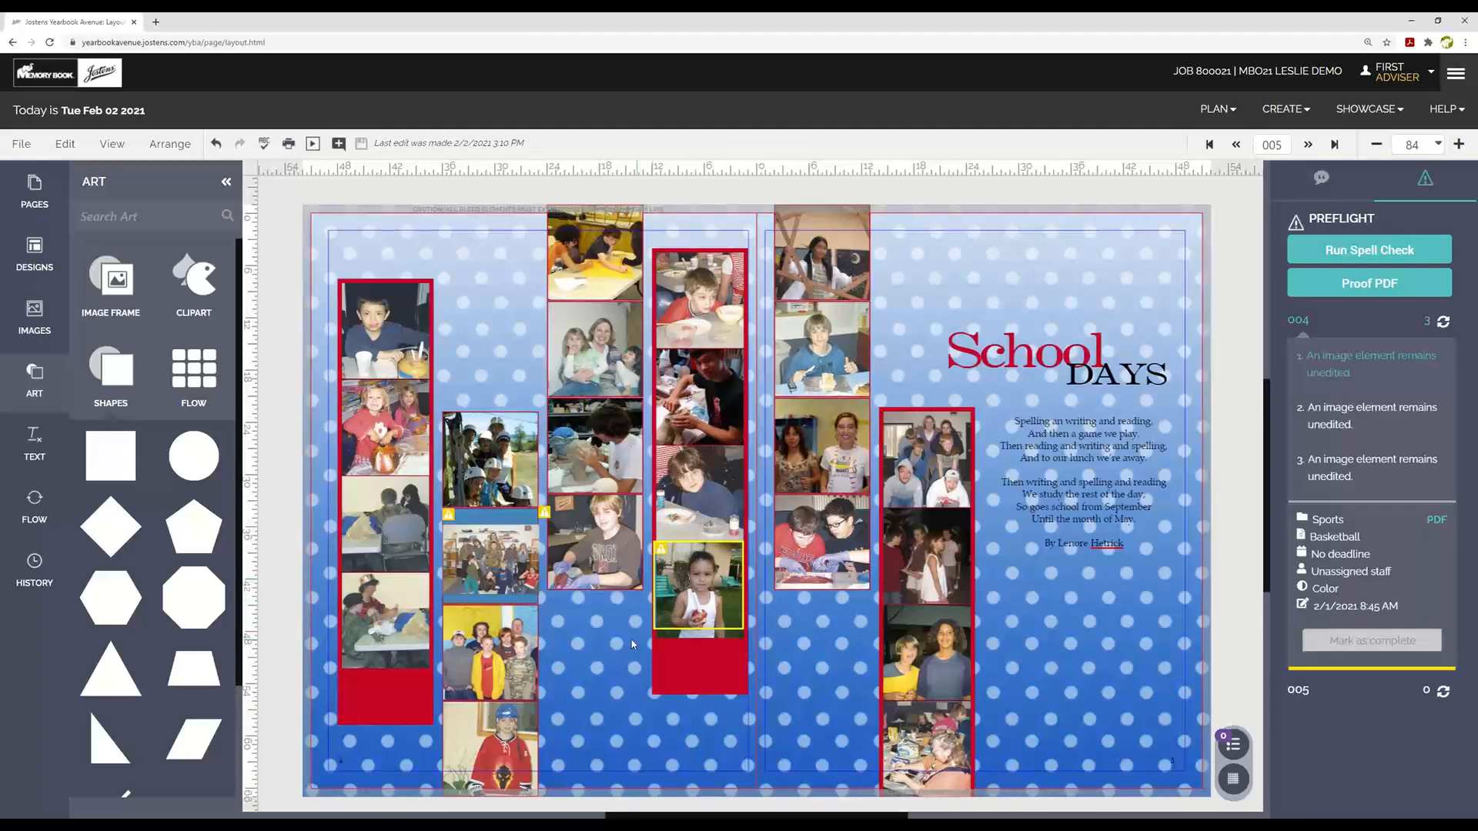
Step: Move the lowest photo in the fourth column aside, delete the empty image frame behind it, and nudge the photo back under the one above
left_click(658, 637)
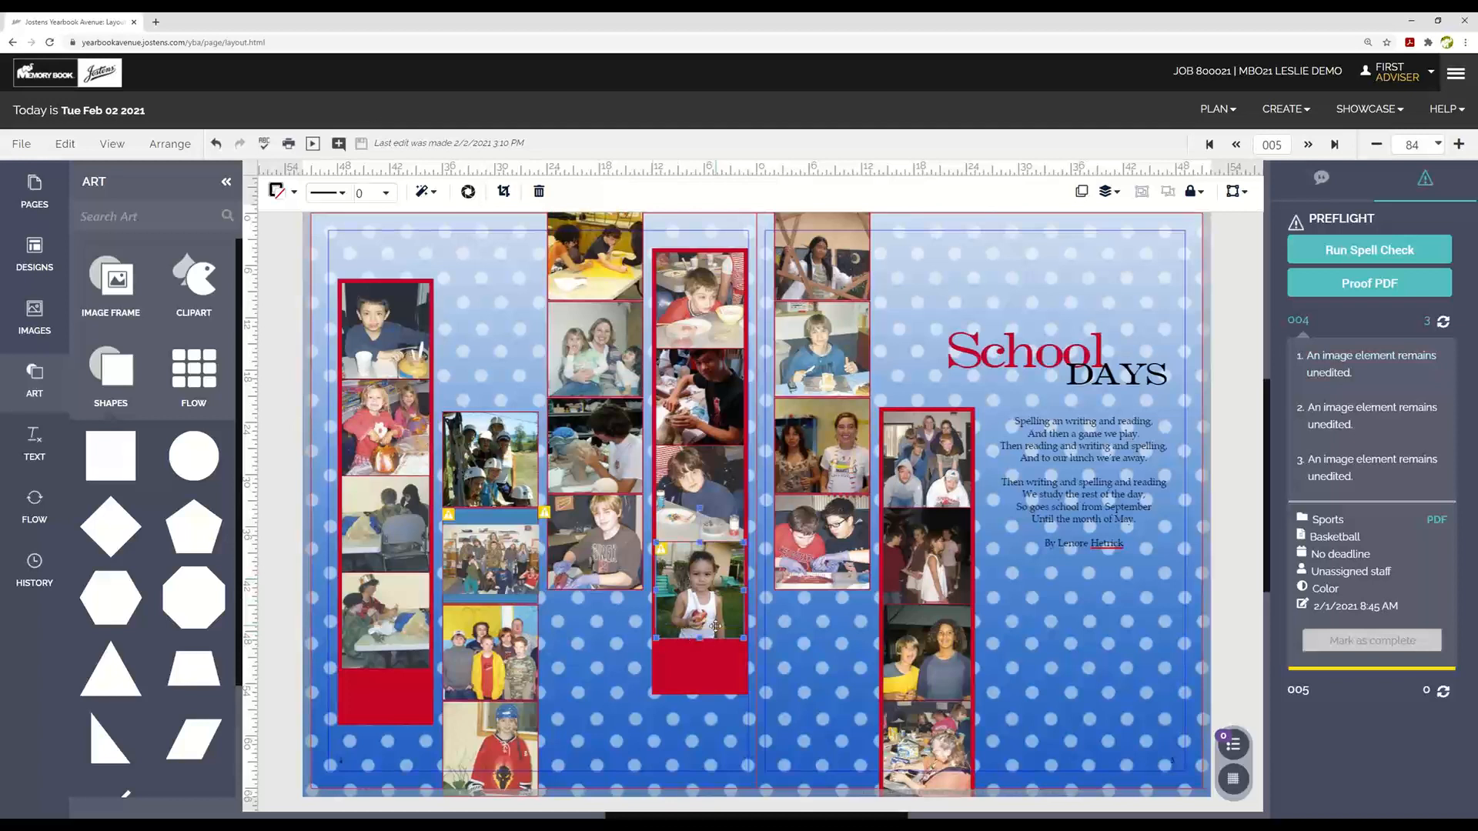
left_click_drag(714, 622, 674, 555)
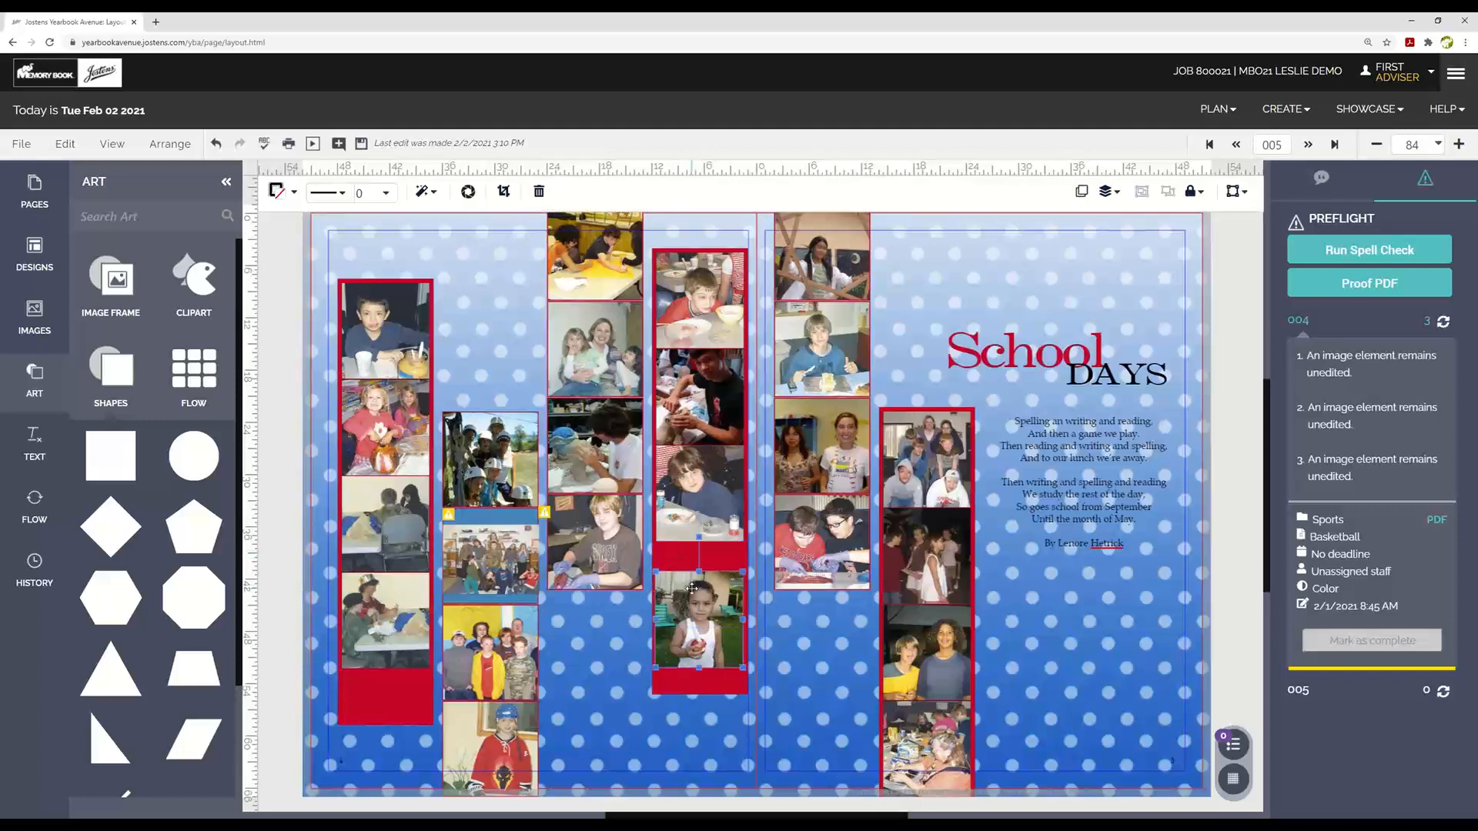
left_click(688, 586)
key("Up")
key("Up")
key("Up")
key("Up")
key("Up")
key("Up")
key("Up")
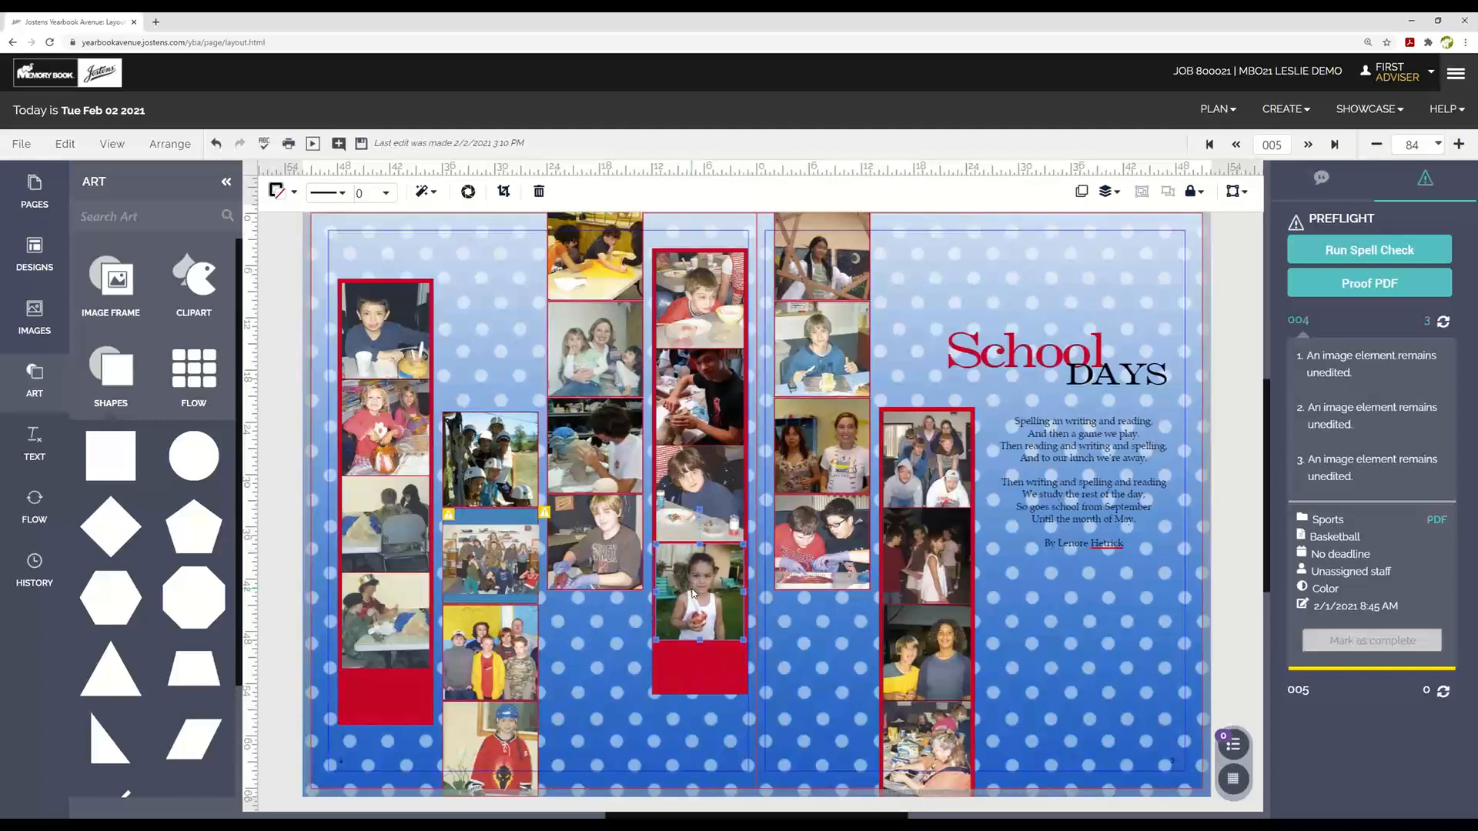
Step: Locate the second unedited image element and delete the empty frame behind the large group photo in the second column
left_click(584, 538)
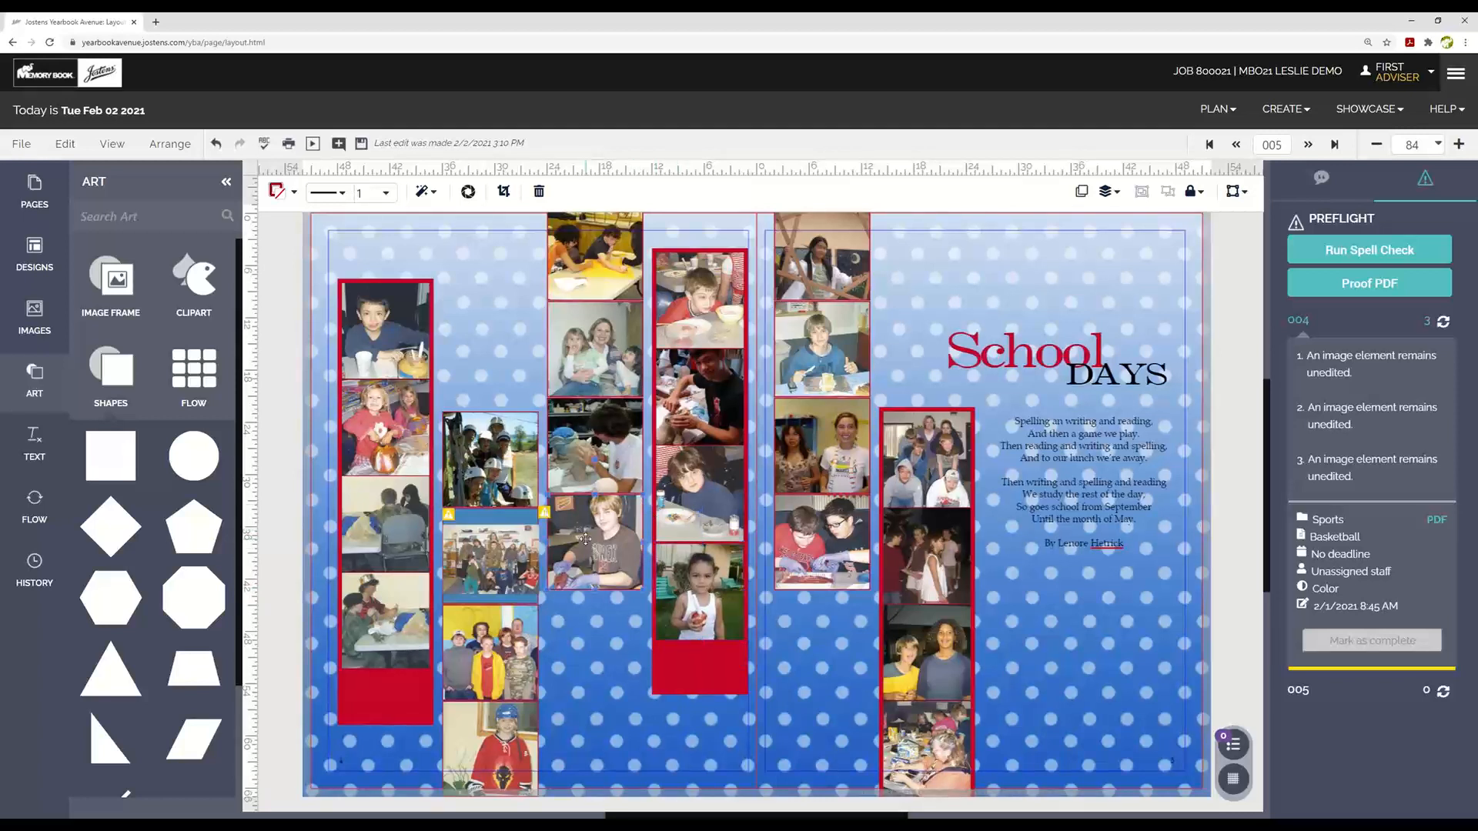
left_click(1385, 413)
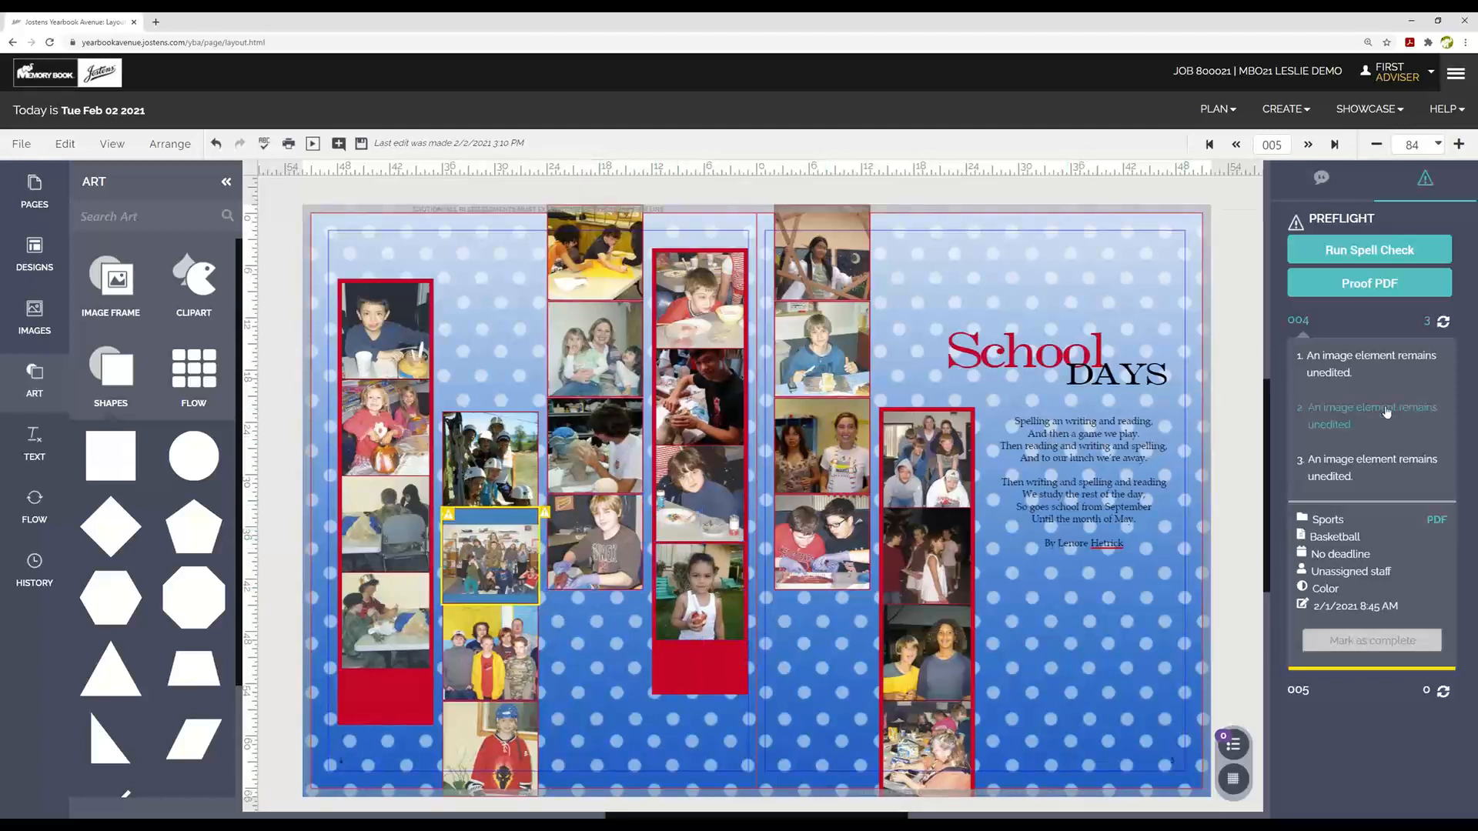
left_click(513, 554)
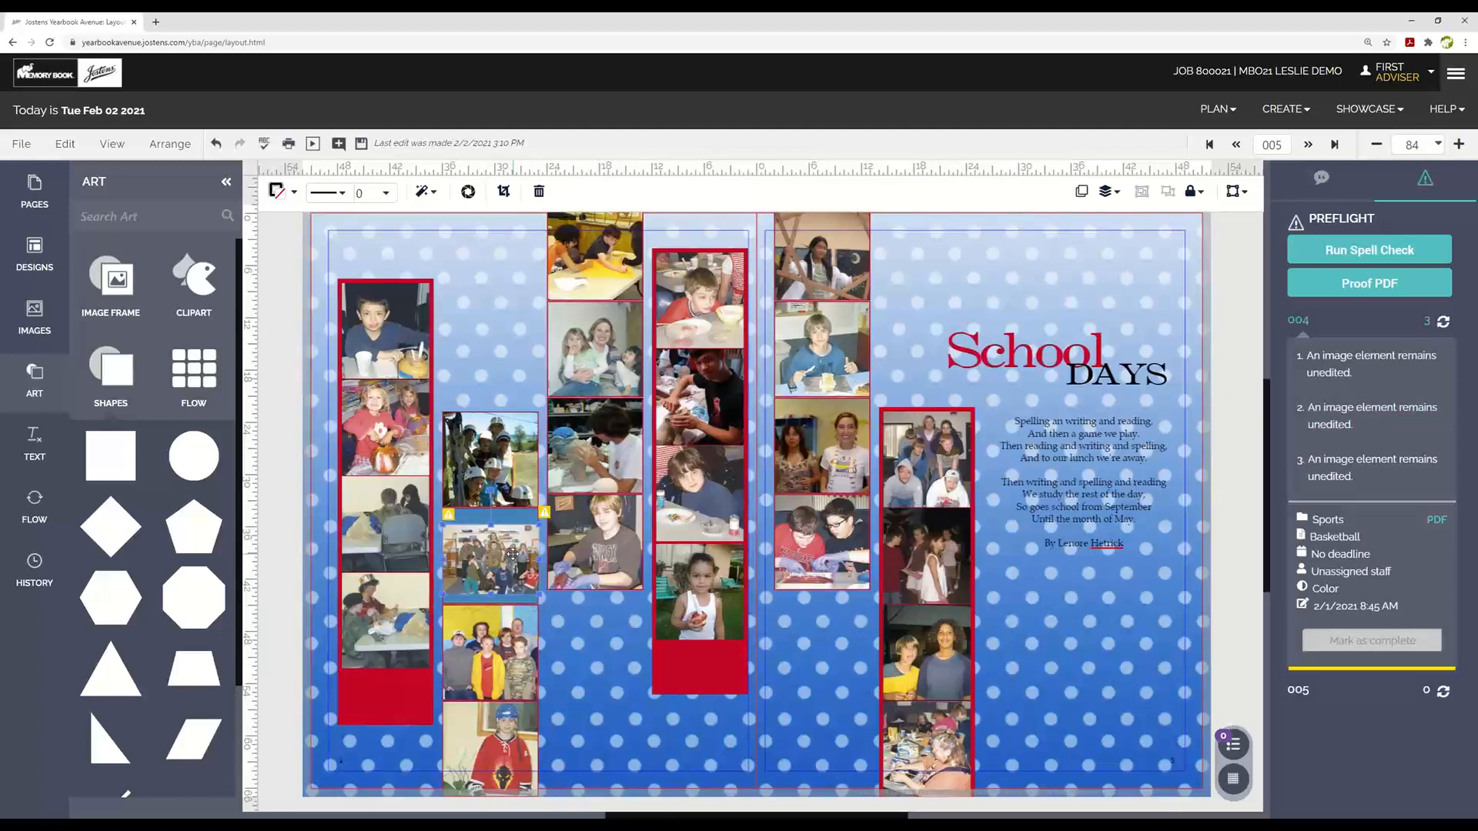
mouse_move(513, 554)
left_mouse_down()
mouse_move(532, 590)
mouse_move(511, 556)
left_mouse_up()
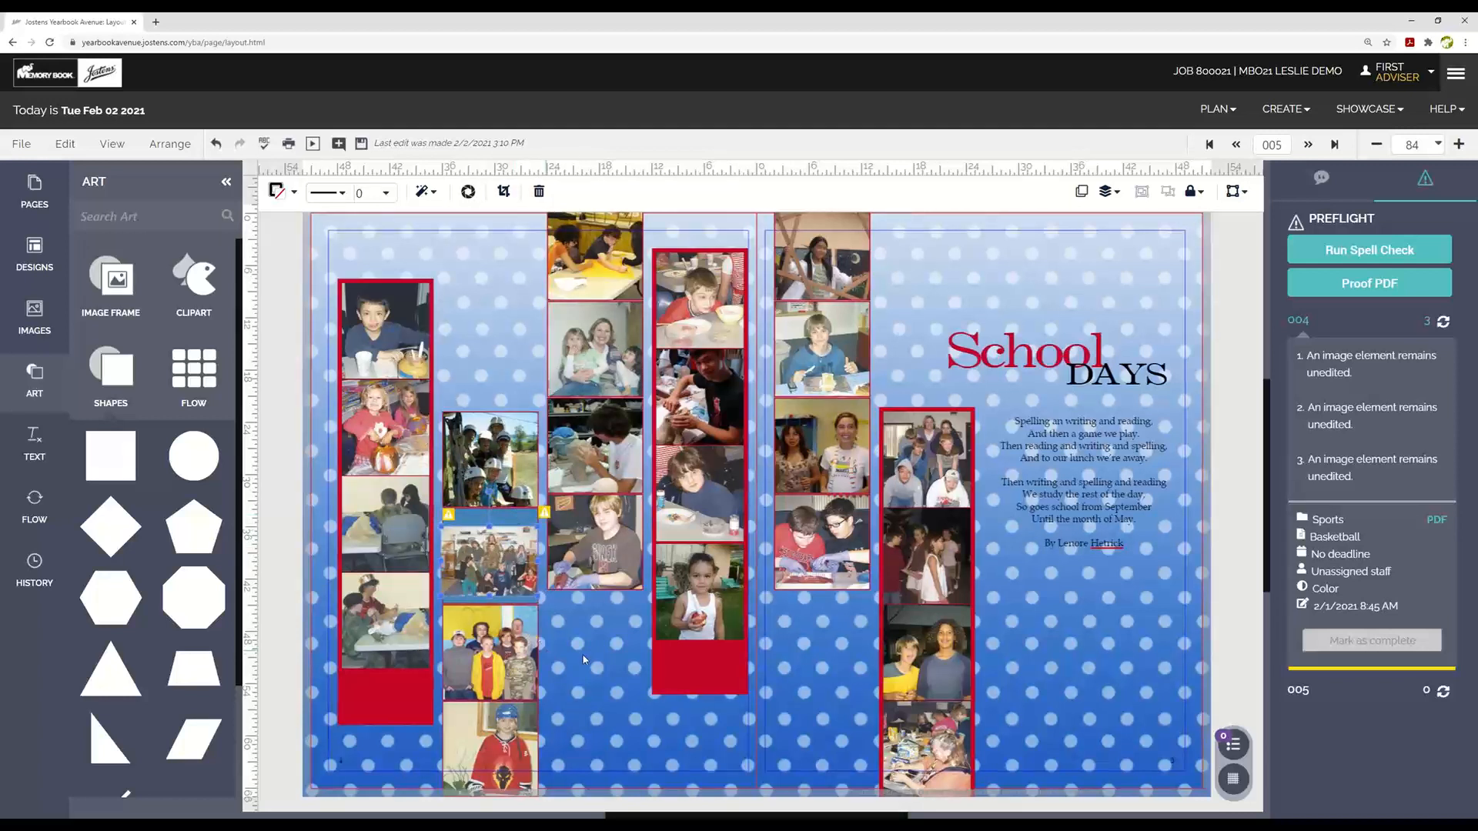
left_click(521, 518)
key("Escape")
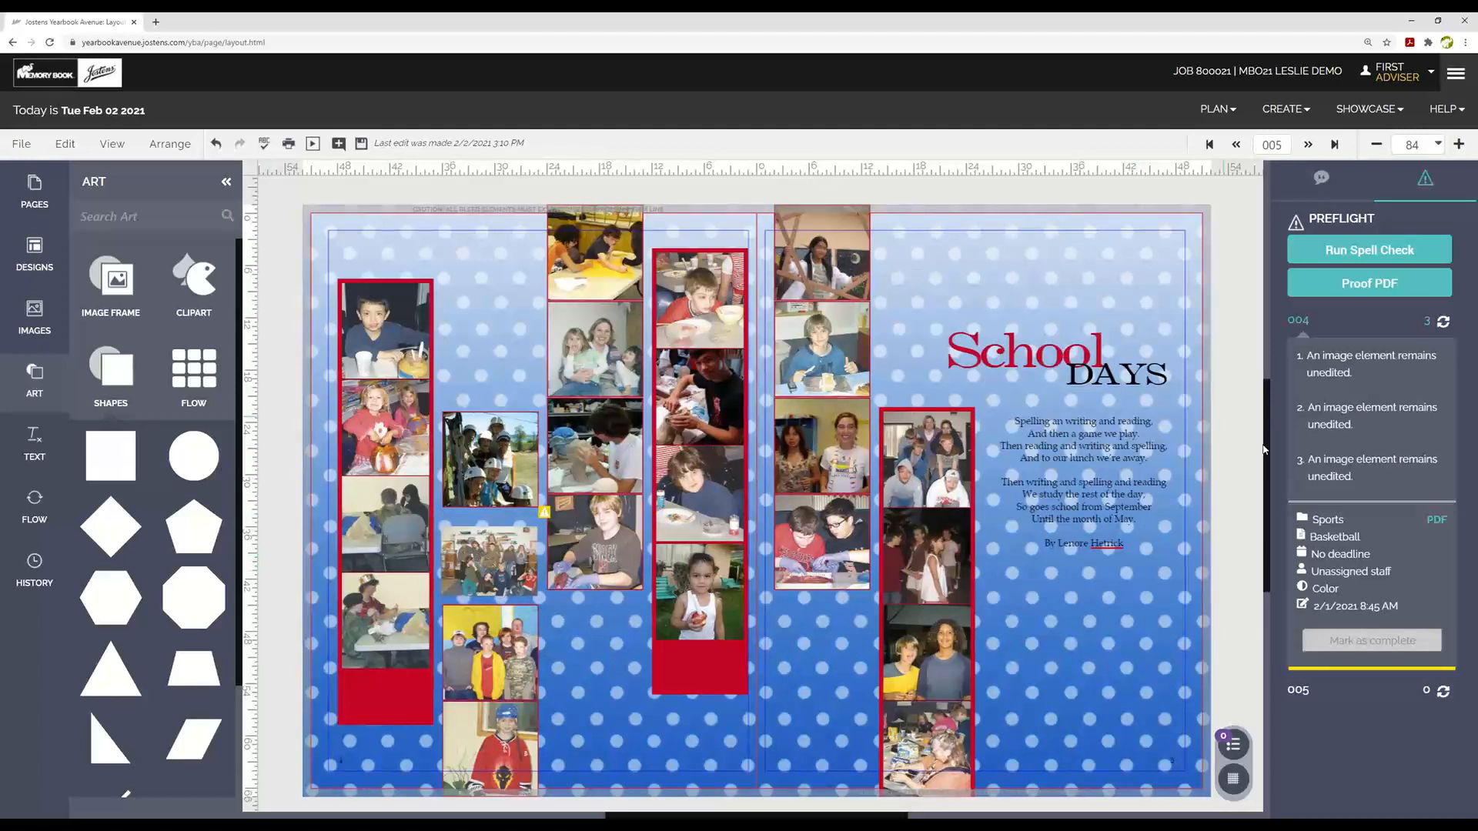
Step: Locate the third unedited image element, move the third column's lowest photo down, and delete the empty frame behind it
left_click(1344, 464)
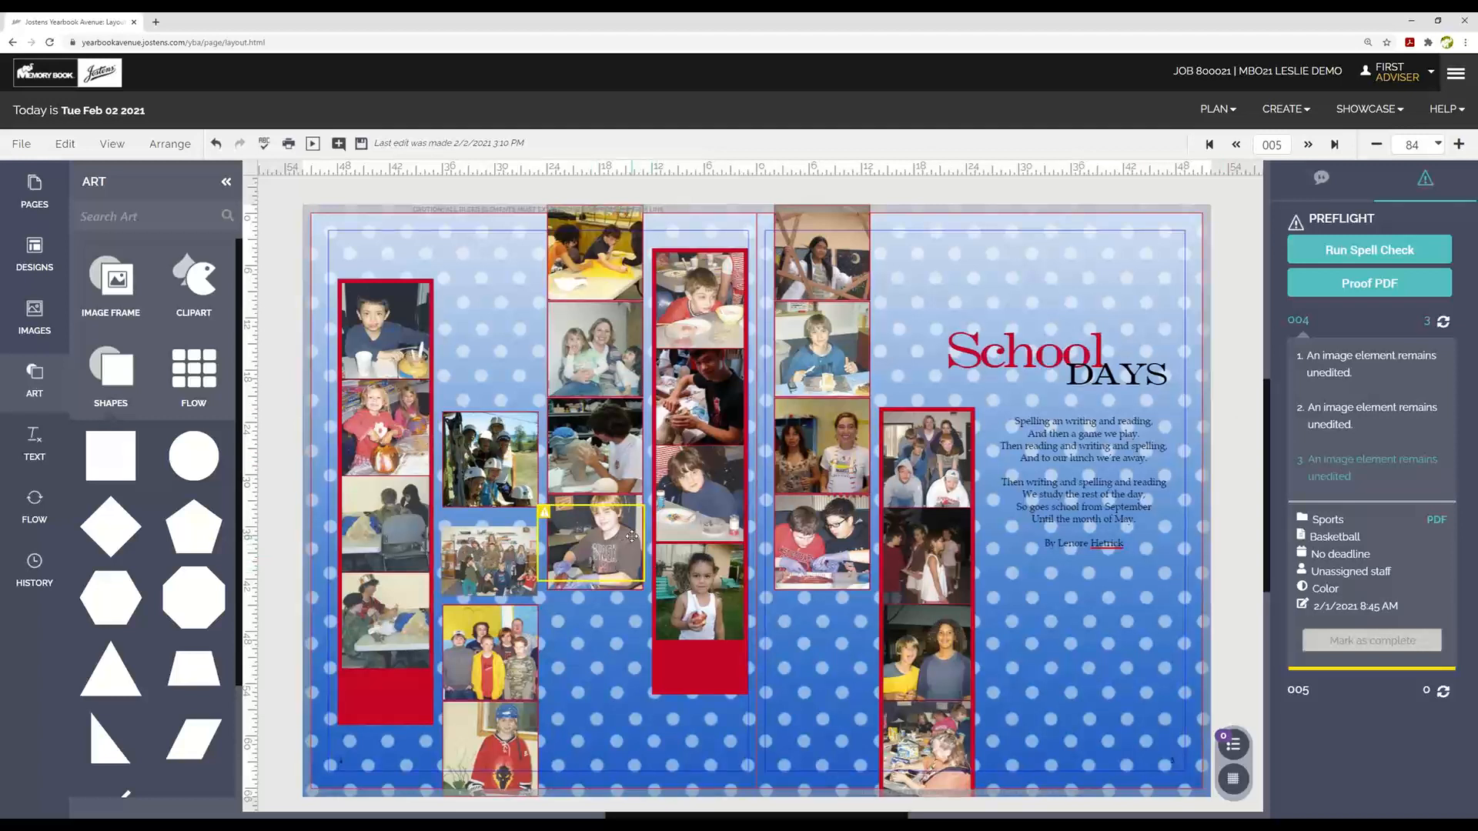
left_click_drag(624, 538, 623, 578)
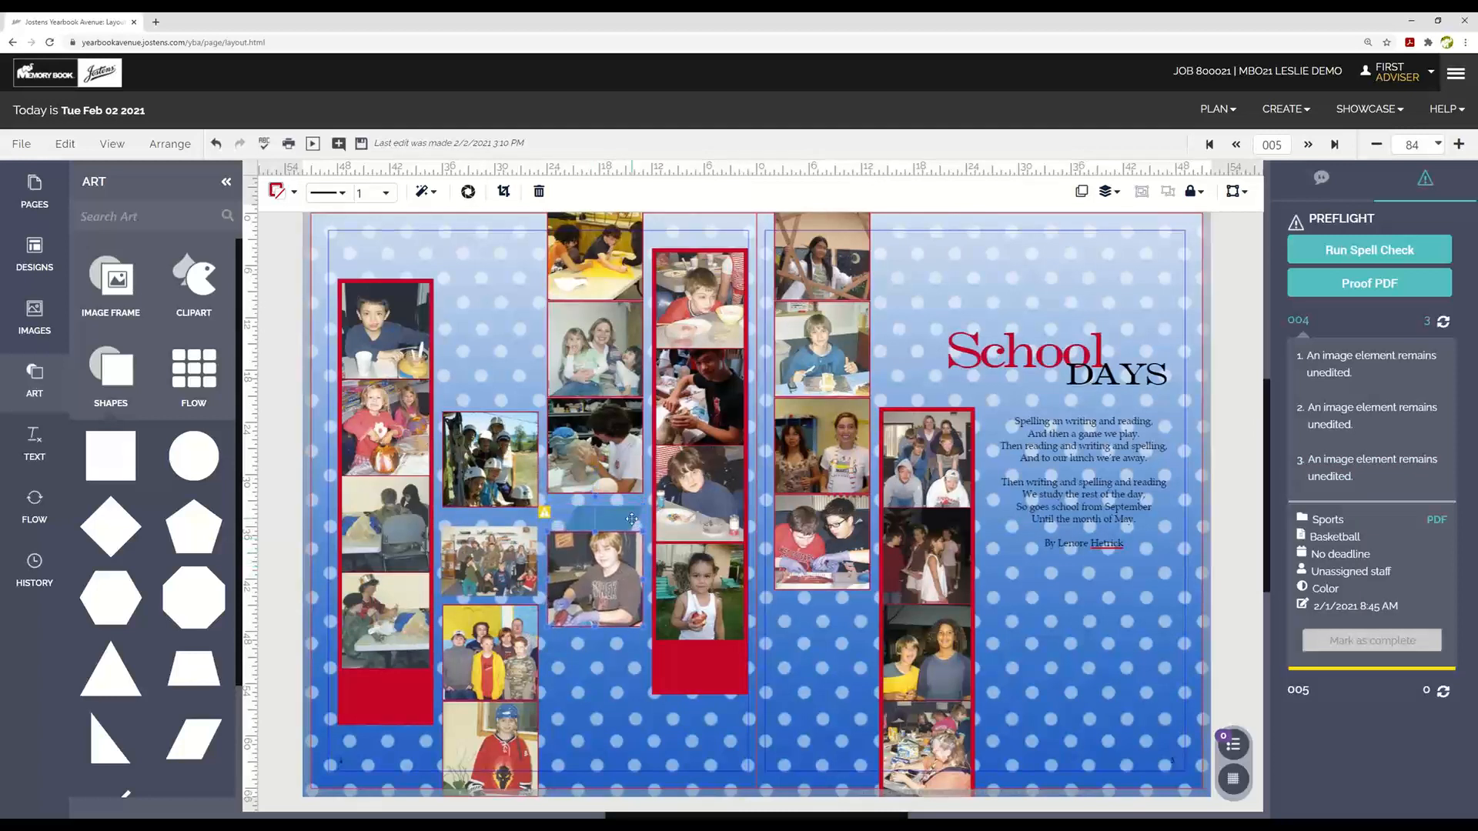
left_click(634, 524)
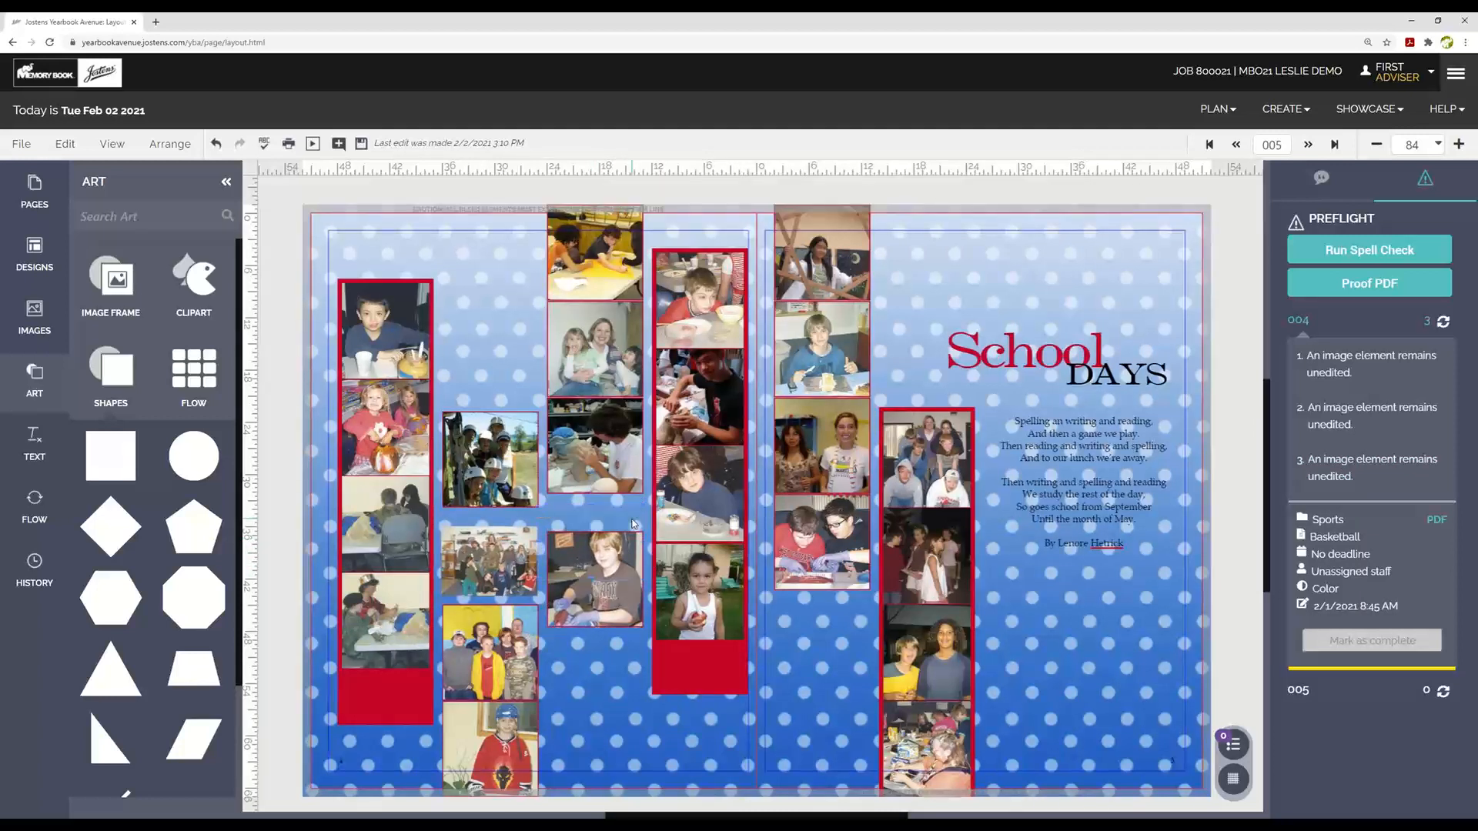
Step: Move the third column's lowest photo back up against the photo above it and save the spread
left_click(631, 562)
left_click_drag(624, 563, 621, 531)
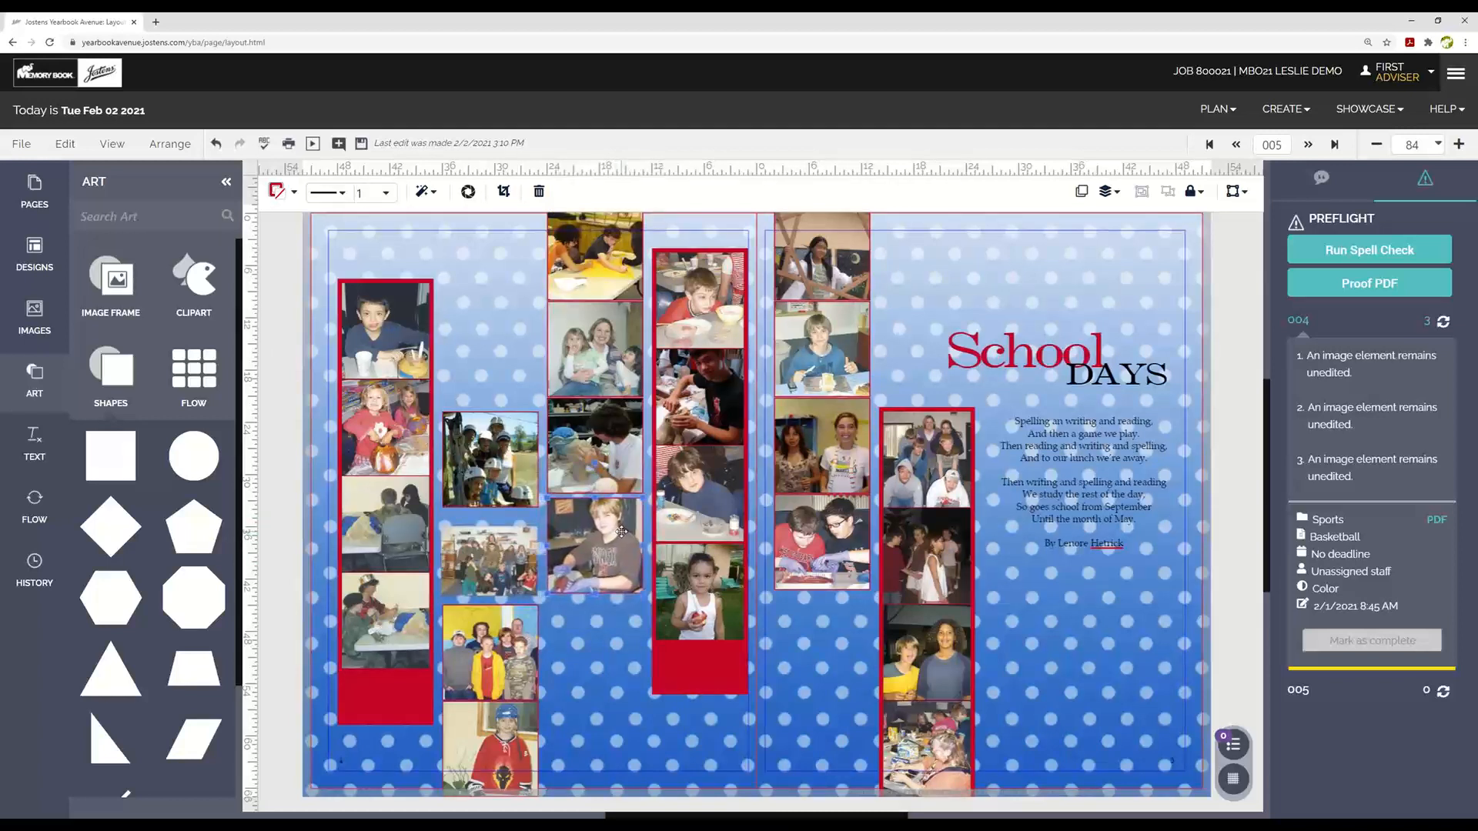
key("Up")
key("Up")
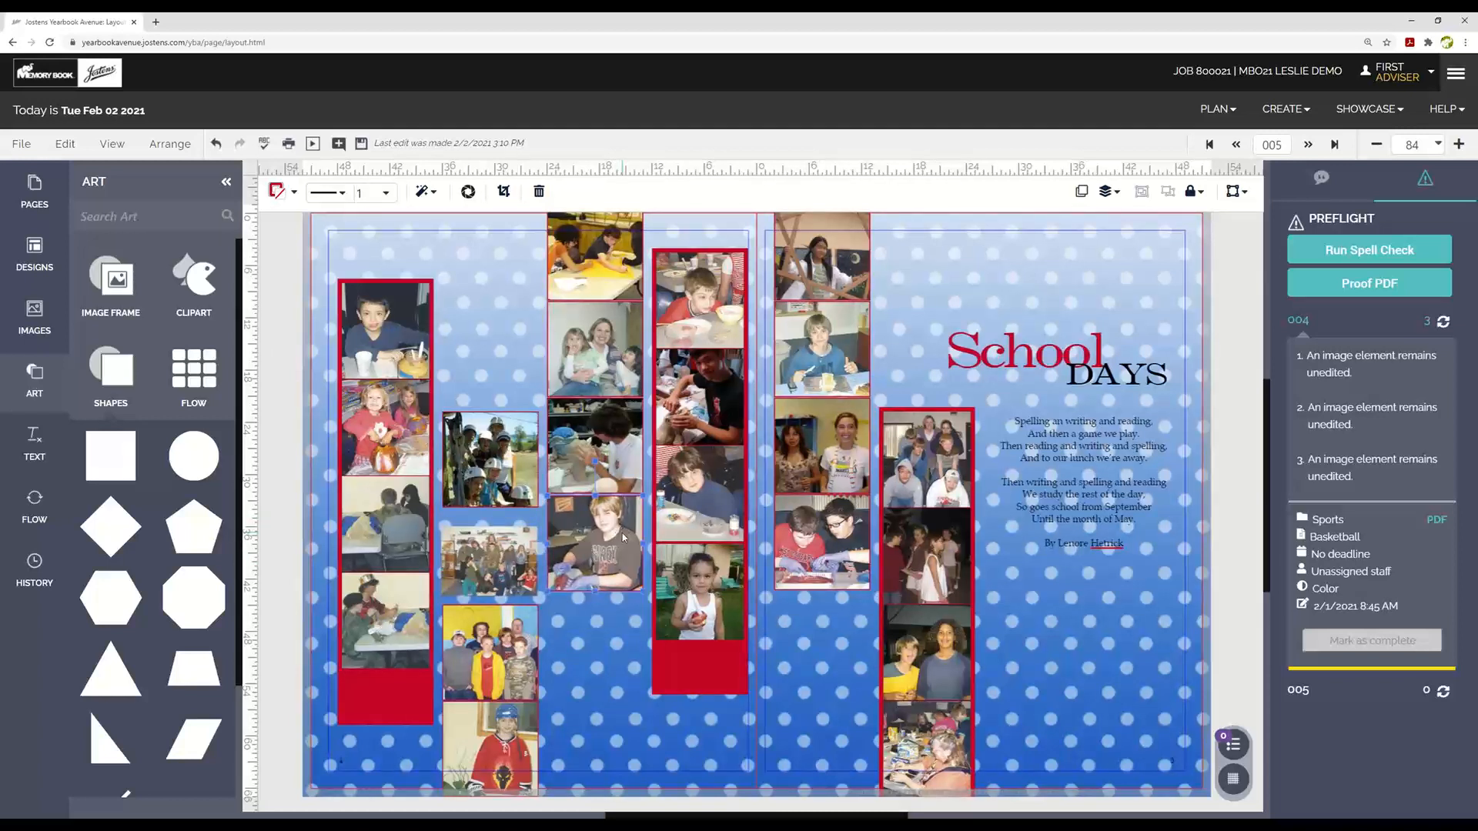
left_click(617, 720)
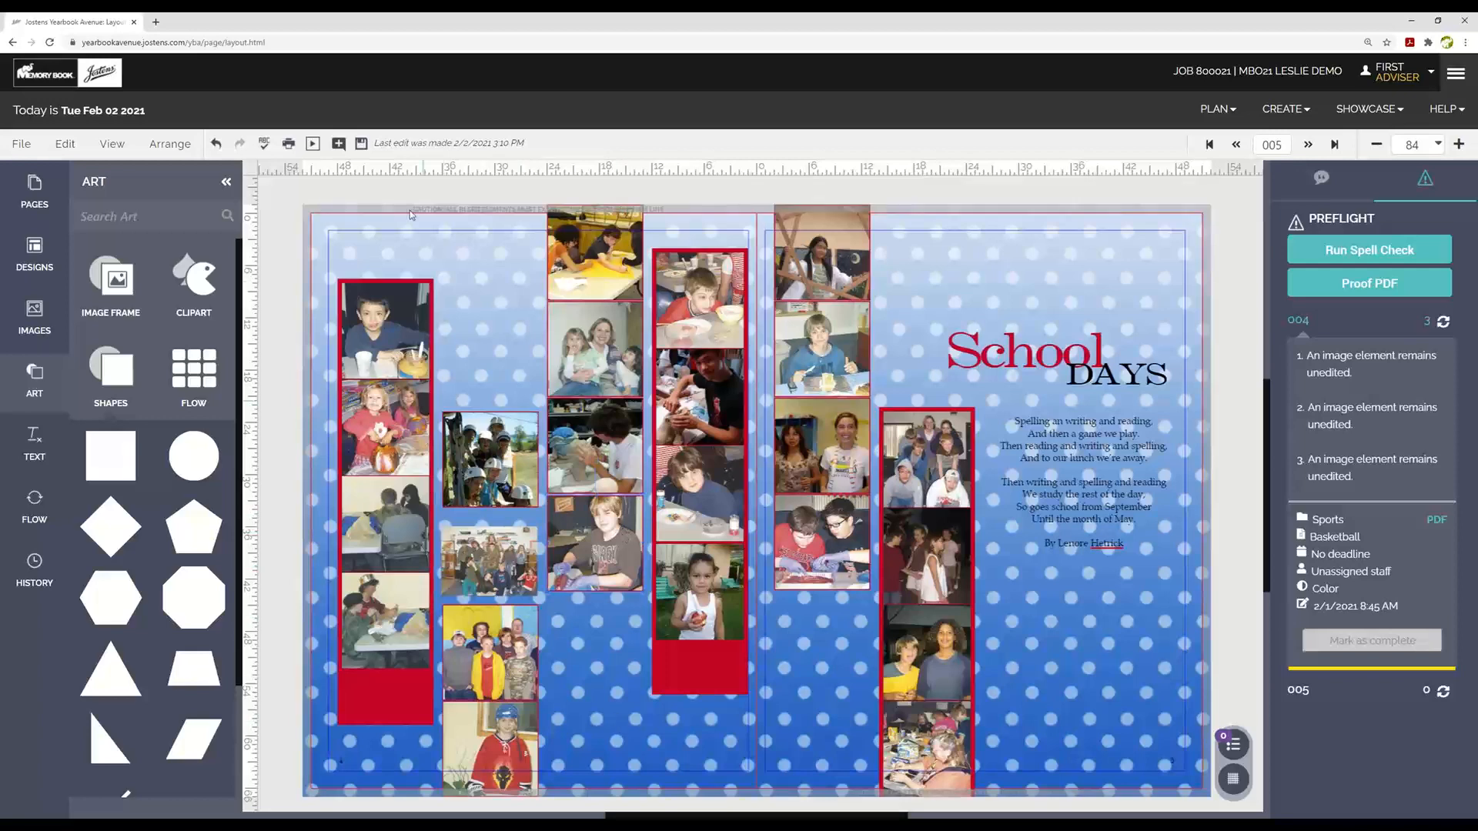
left_click(361, 143)
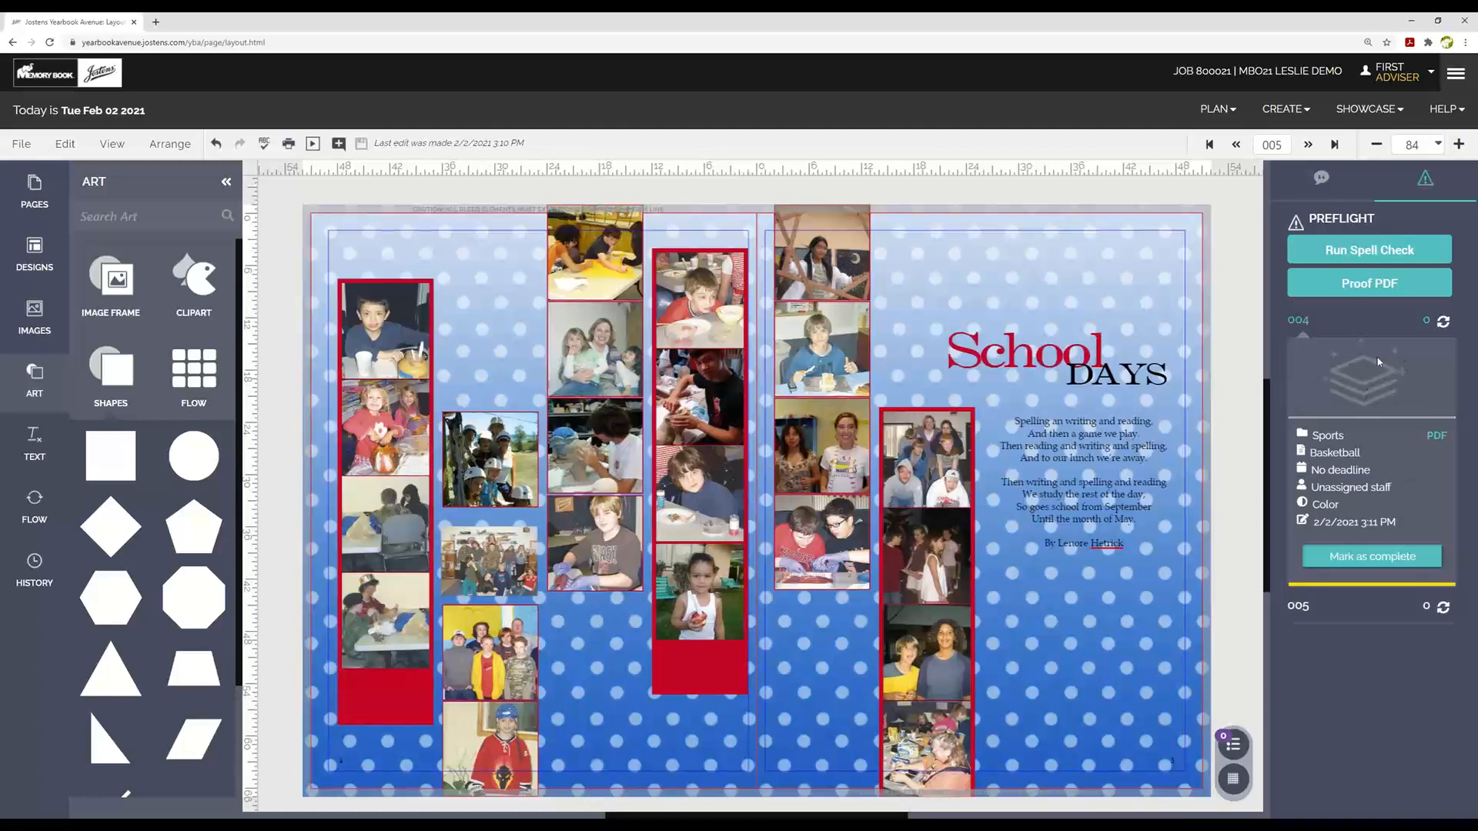
Step: Review the preflight details of pages 004 and 005, look through the spread's PDF proof, and close the proof
left_click(1303, 322)
left_click(1304, 358)
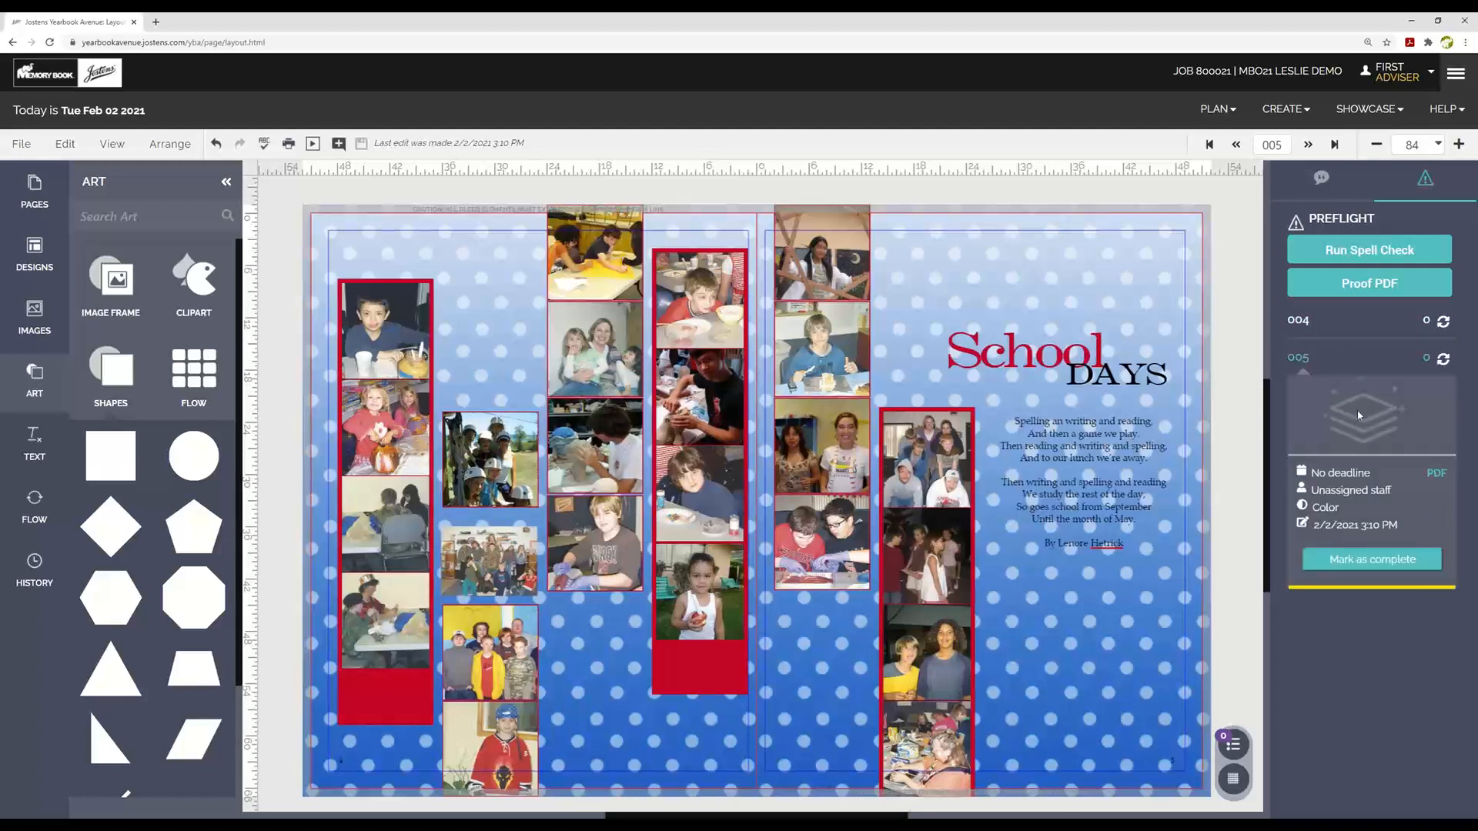
left_click(1301, 320)
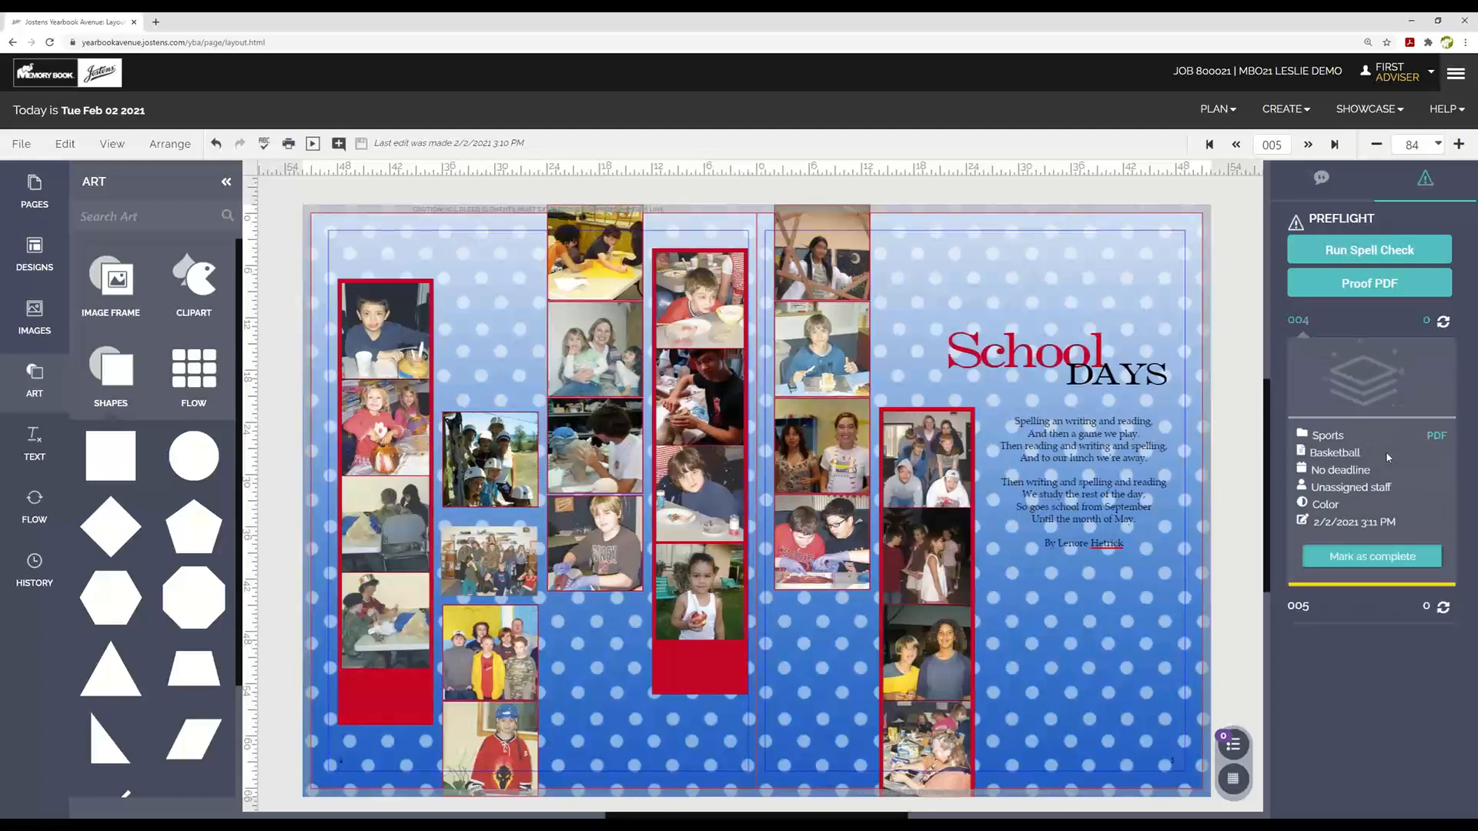
left_click(1435, 436)
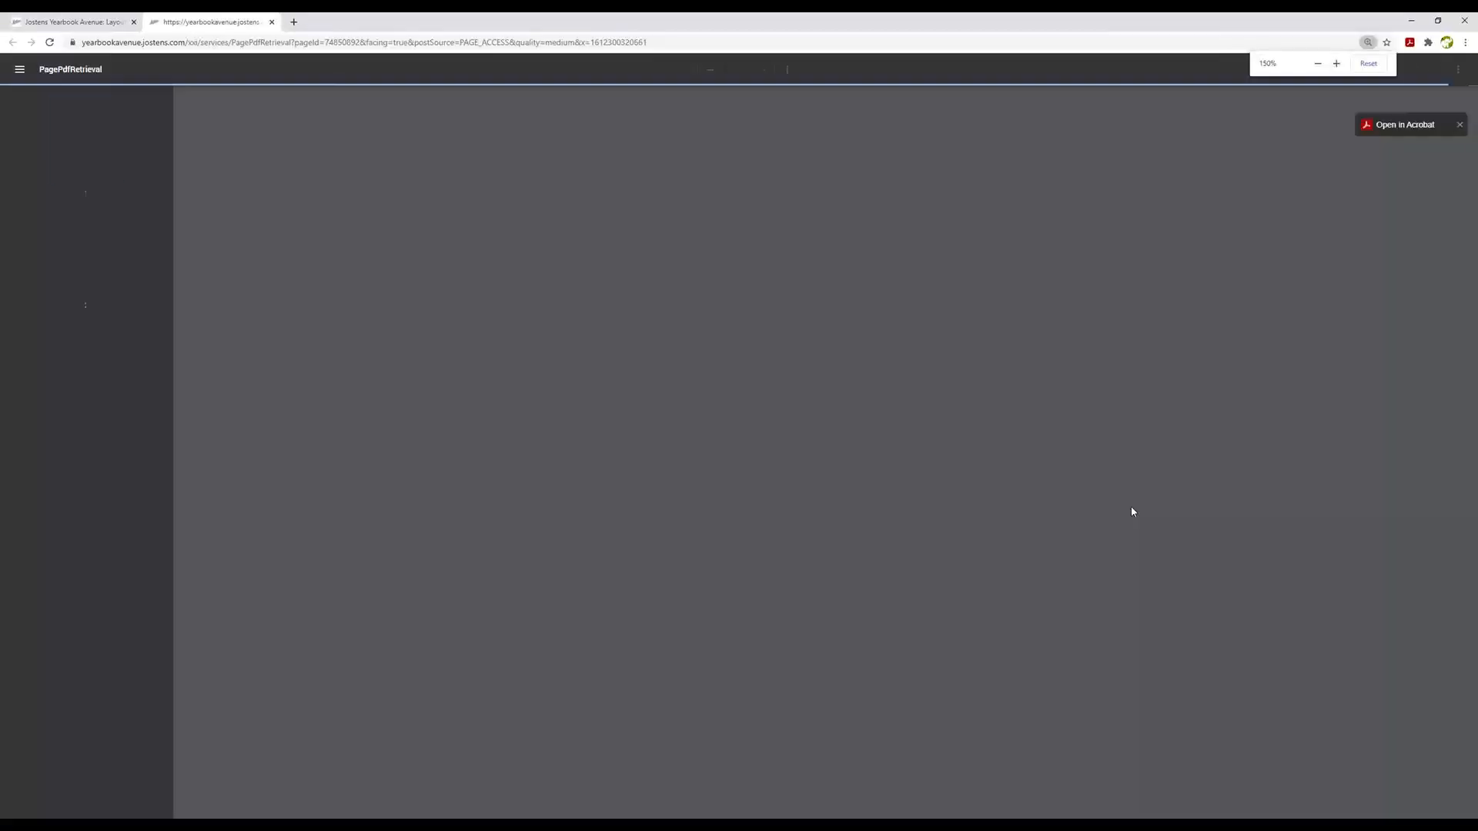
scroll(1166, 466, "down", 8)
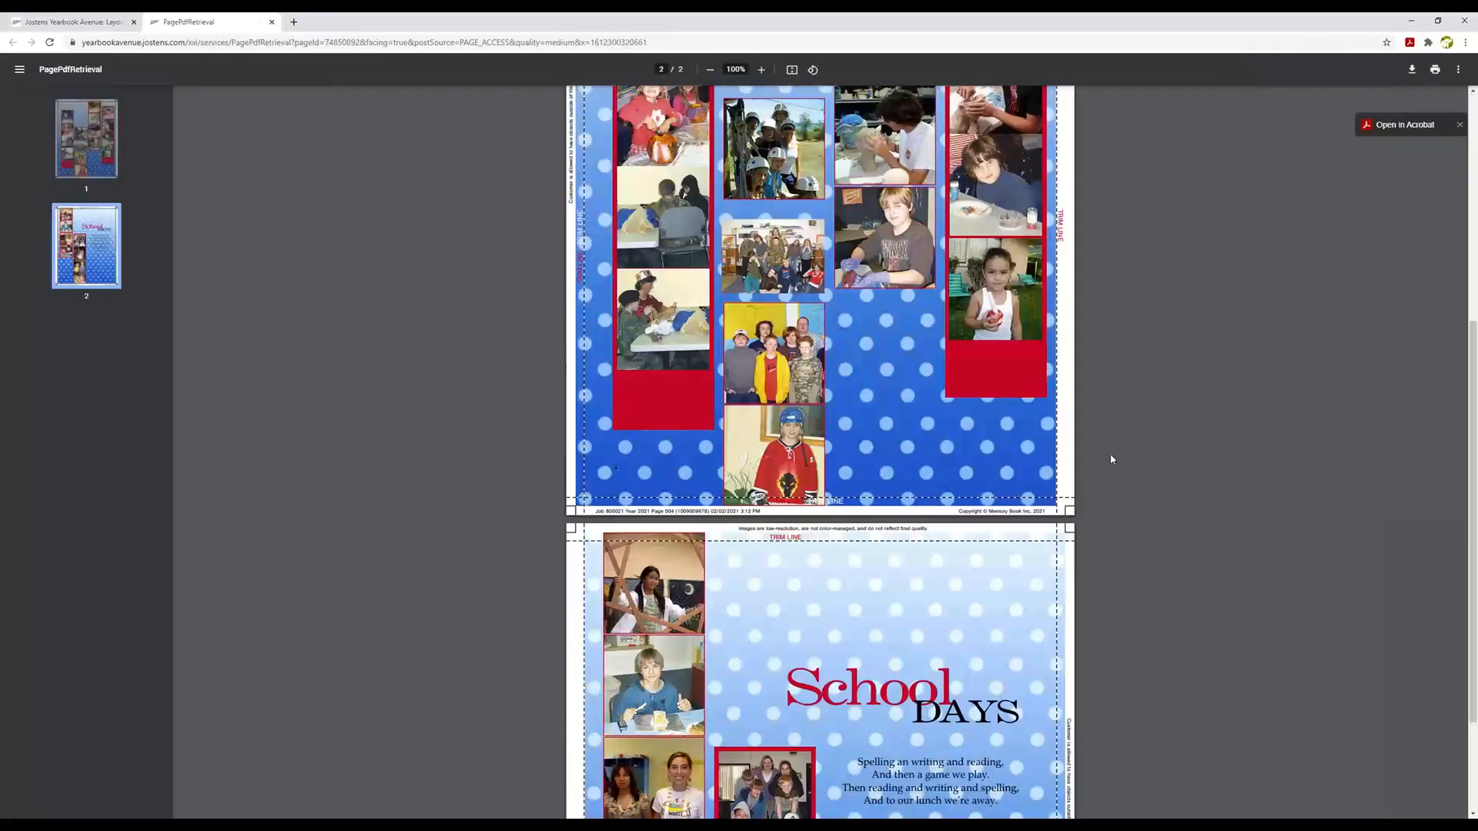
scroll(1153, 472, "up", 7)
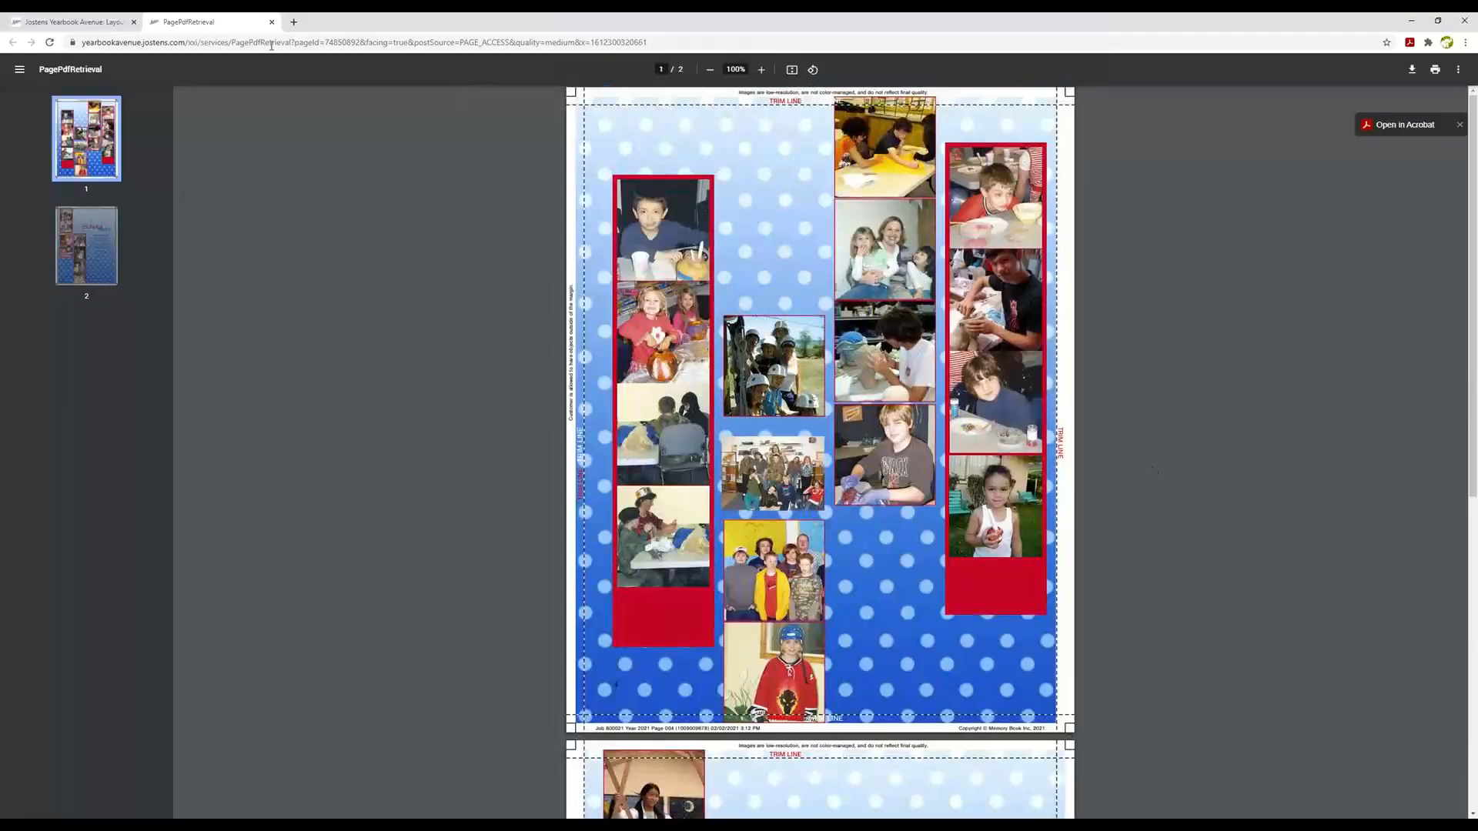
left_click(271, 22)
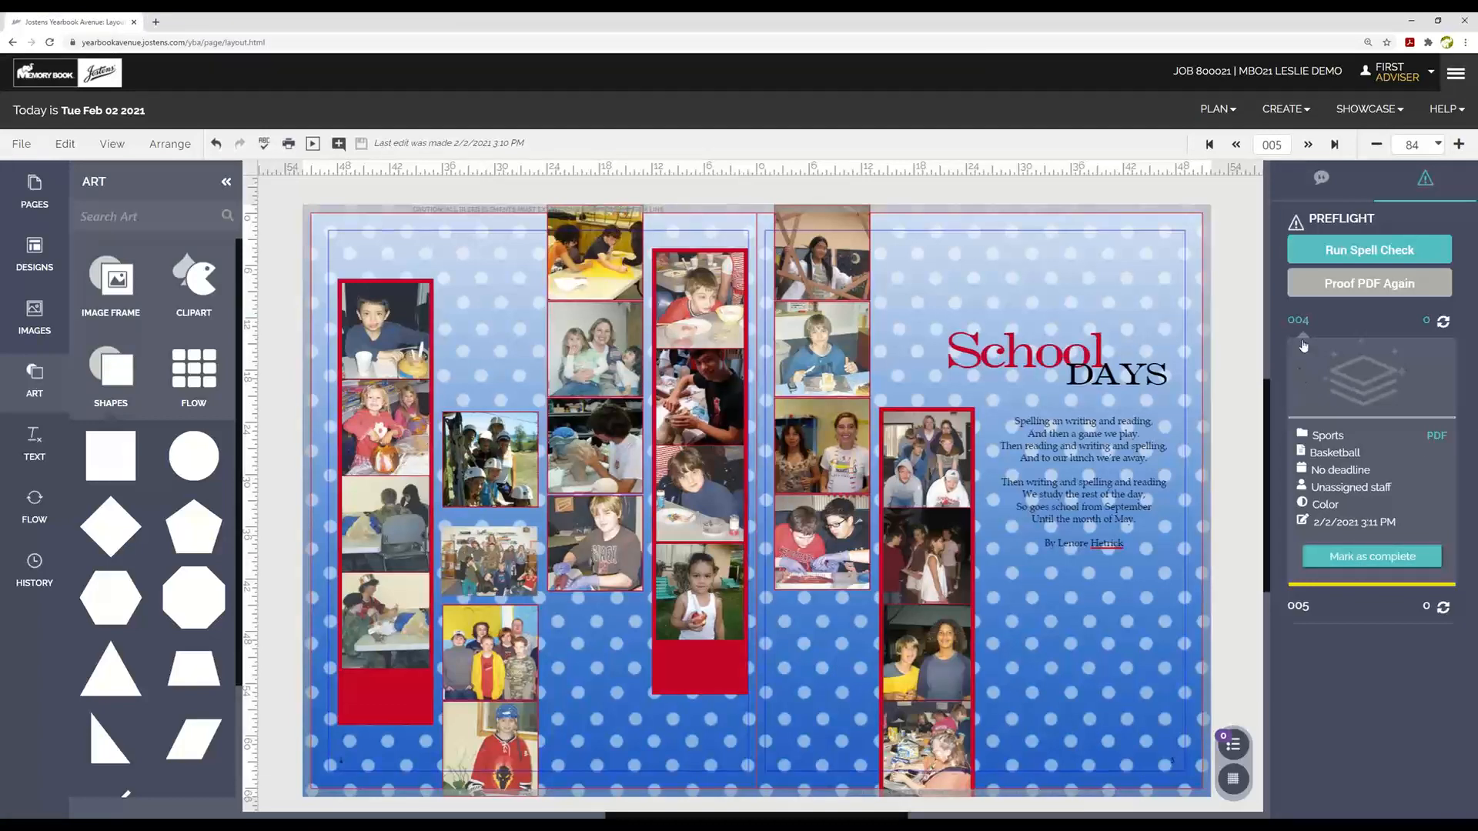
Step: Mark pages 004 and 005 as complete
left_click(1369, 559)
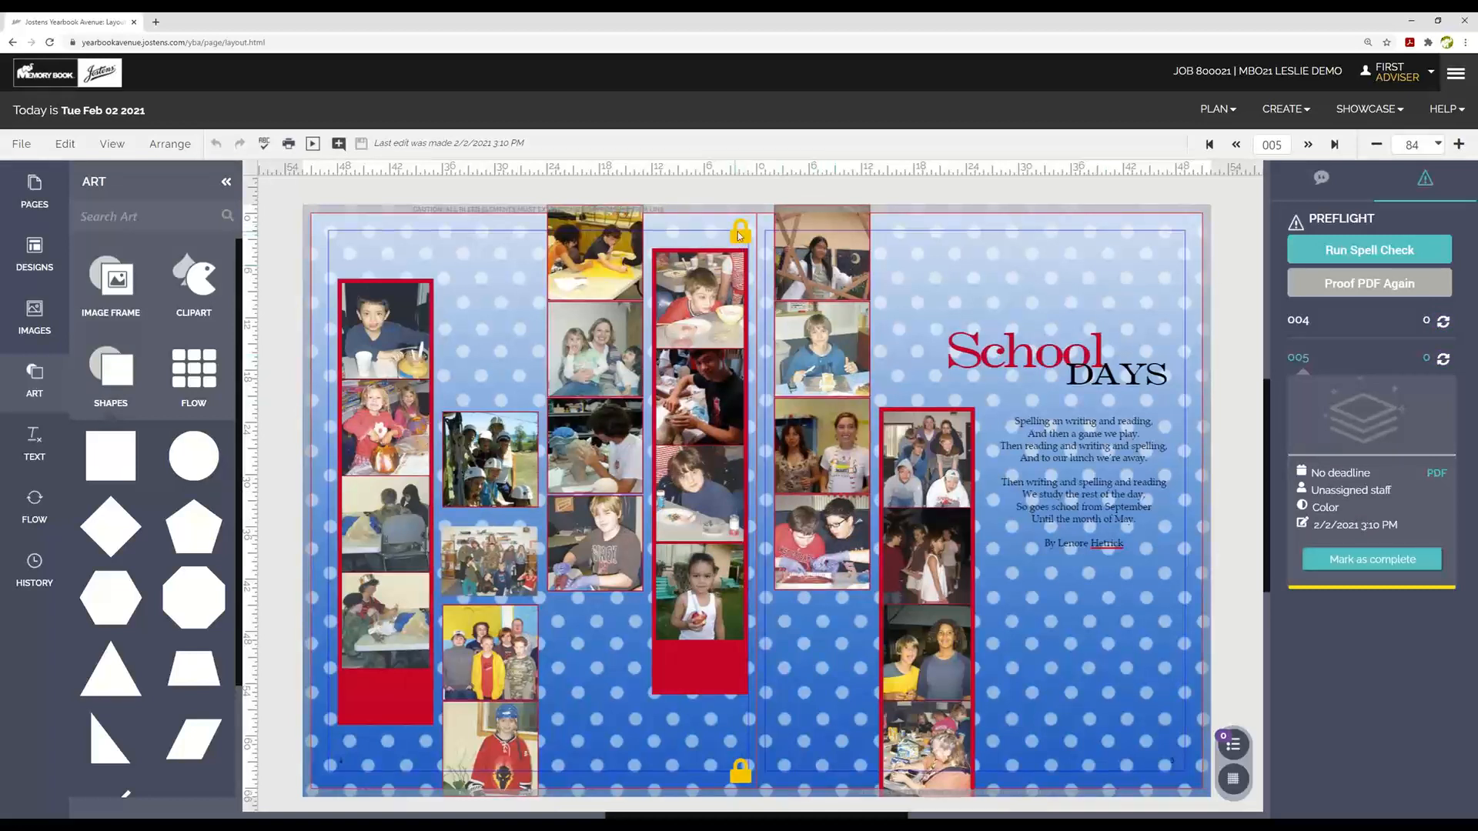
left_click(1313, 357)
left_click(1305, 363)
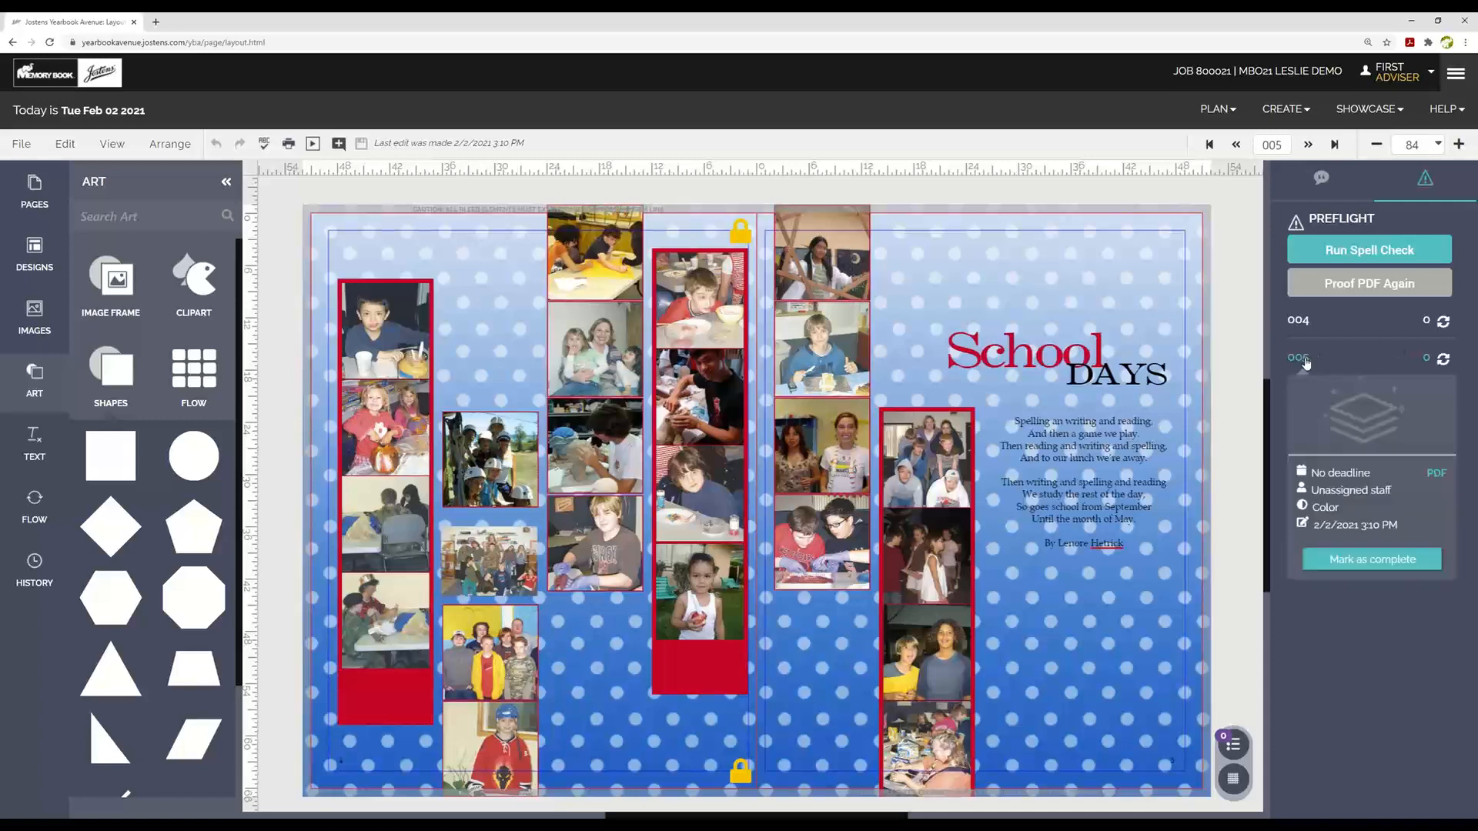
left_click(1340, 562)
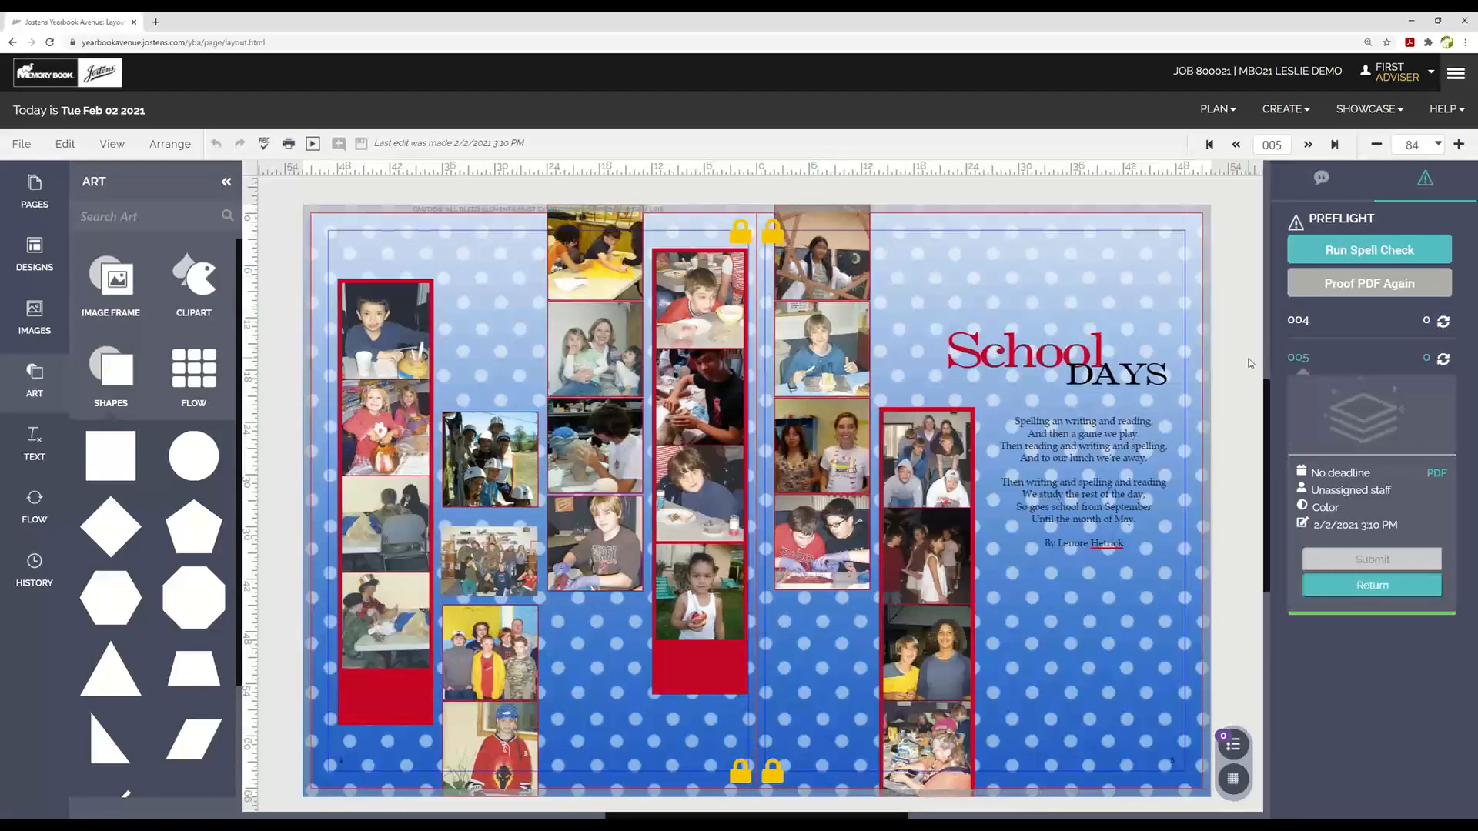
Step: Reopen the PDF proof from page 005's details, check both pages of the spread, and close it
left_click(1436, 474)
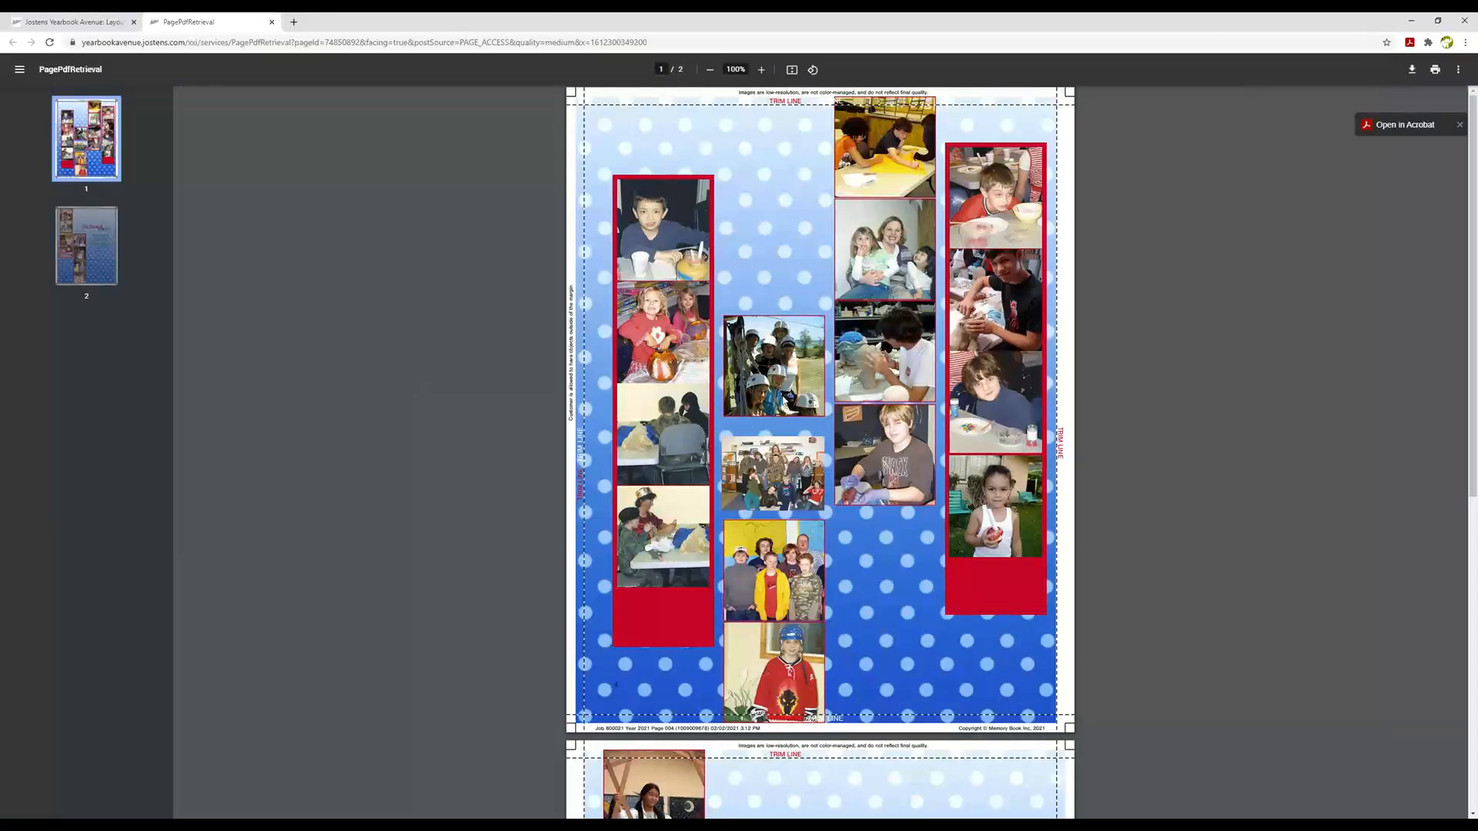
scroll(946, 419, "down", 7)
scroll(946, 418, "up", 8)
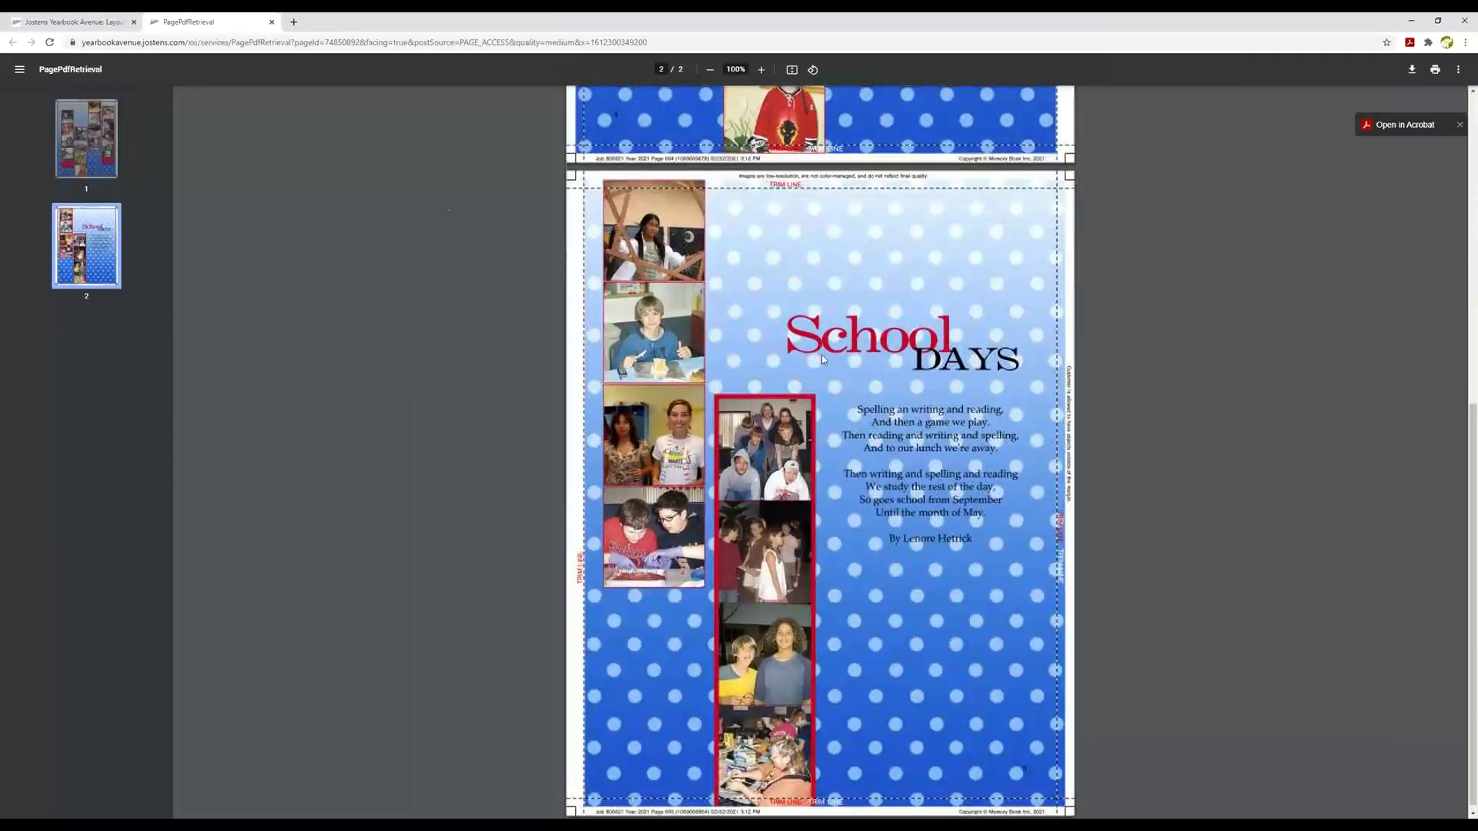
left_click(271, 22)
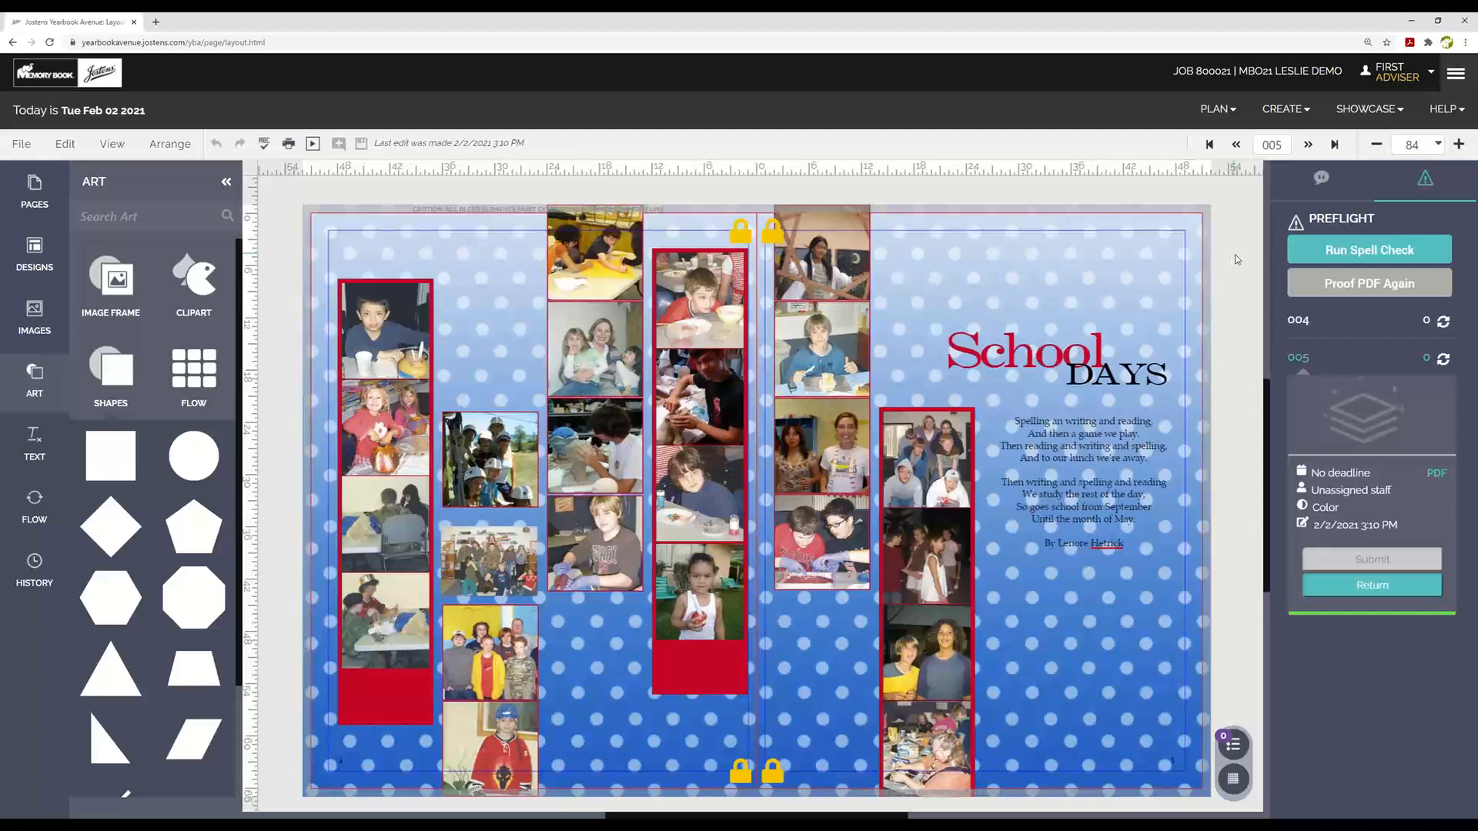
Step: Go to the spread of pages 006 and 007, check its PDF proof for content crossing the trim line, and close it
left_click(1309, 146)
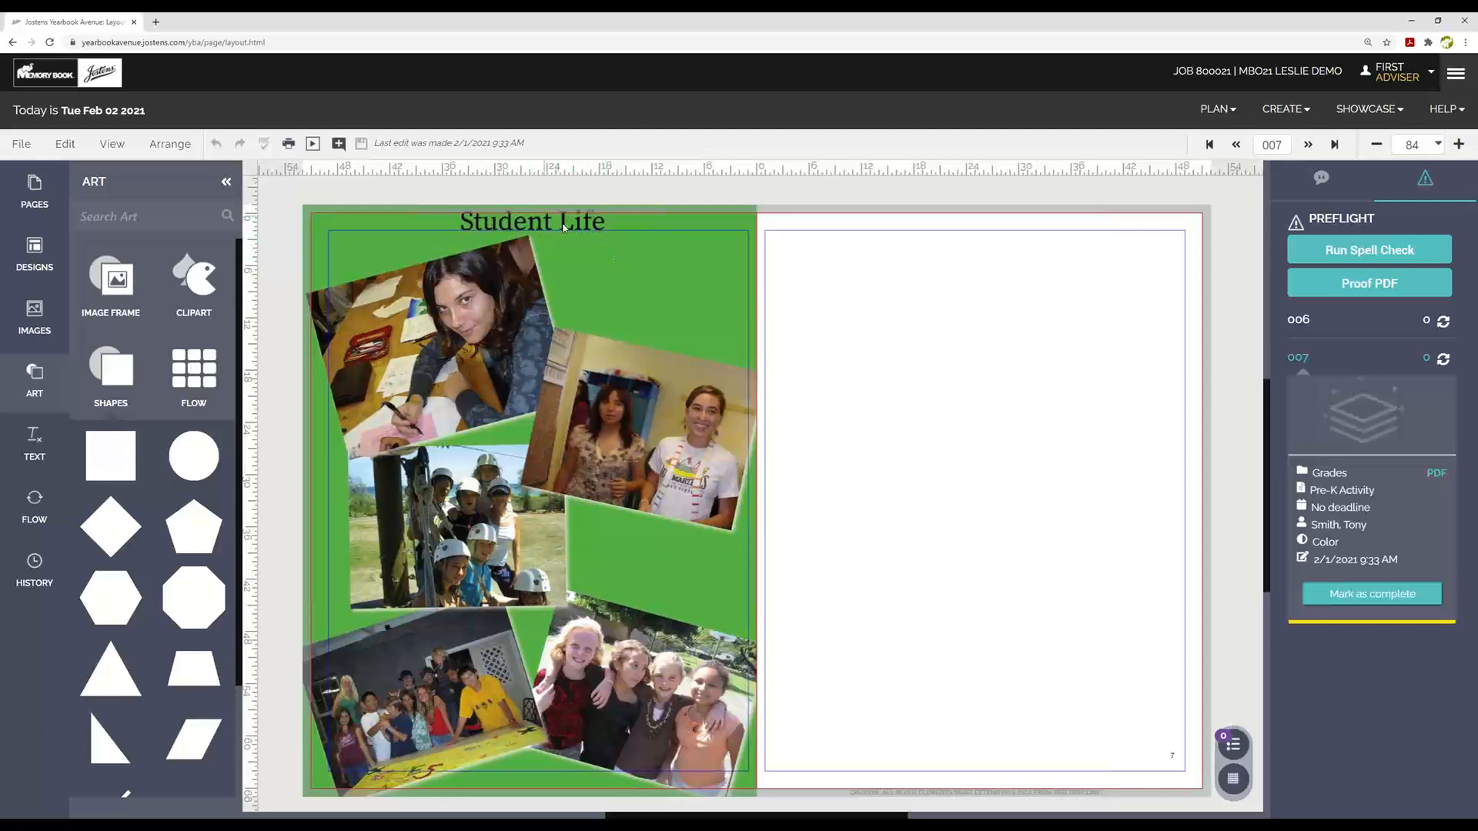
left_click(287, 146)
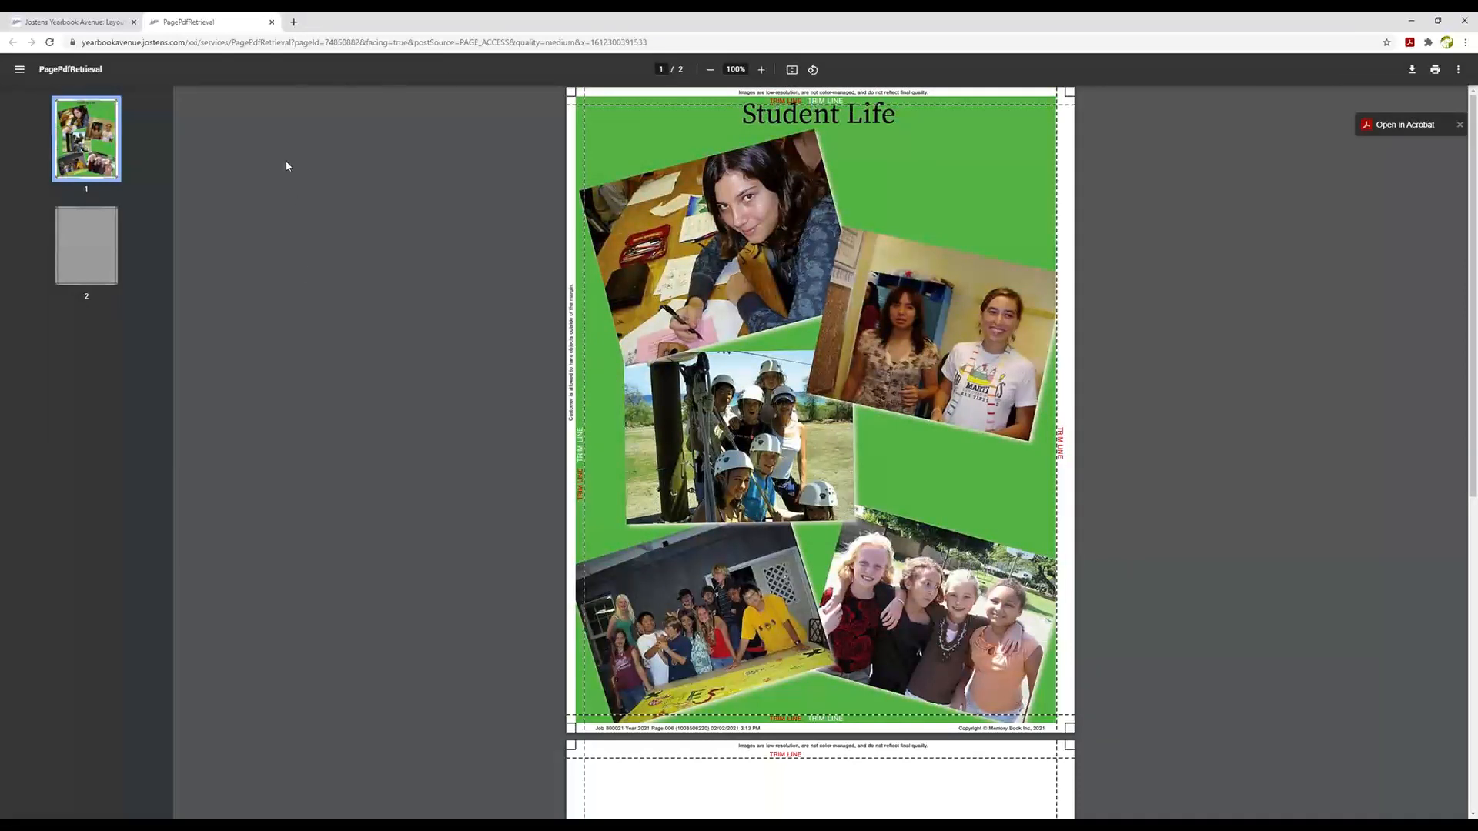
left_click(272, 22)
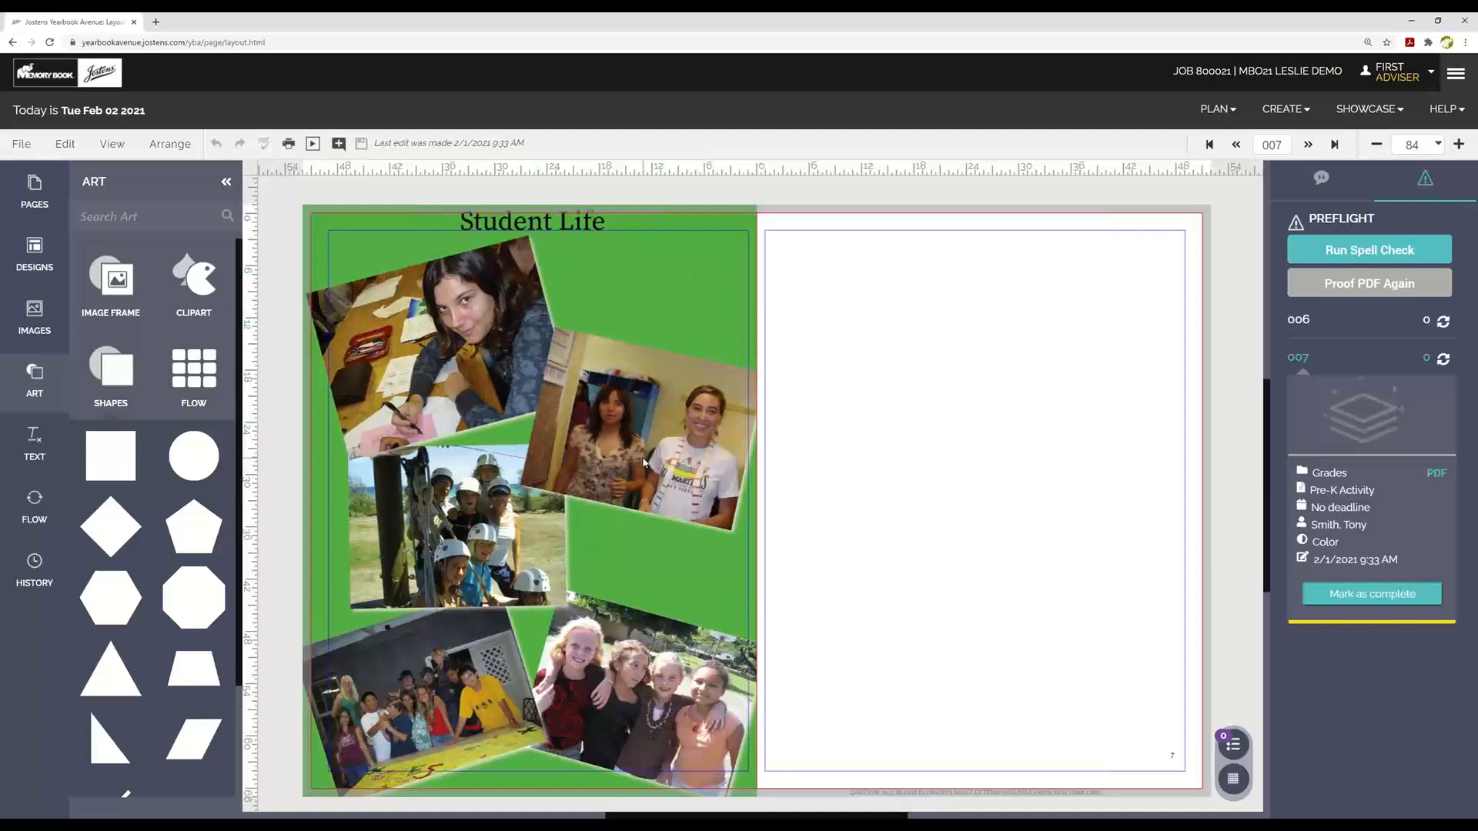
Step: Remove the Student Life image background from the left page of the spread
right_click(687, 336)
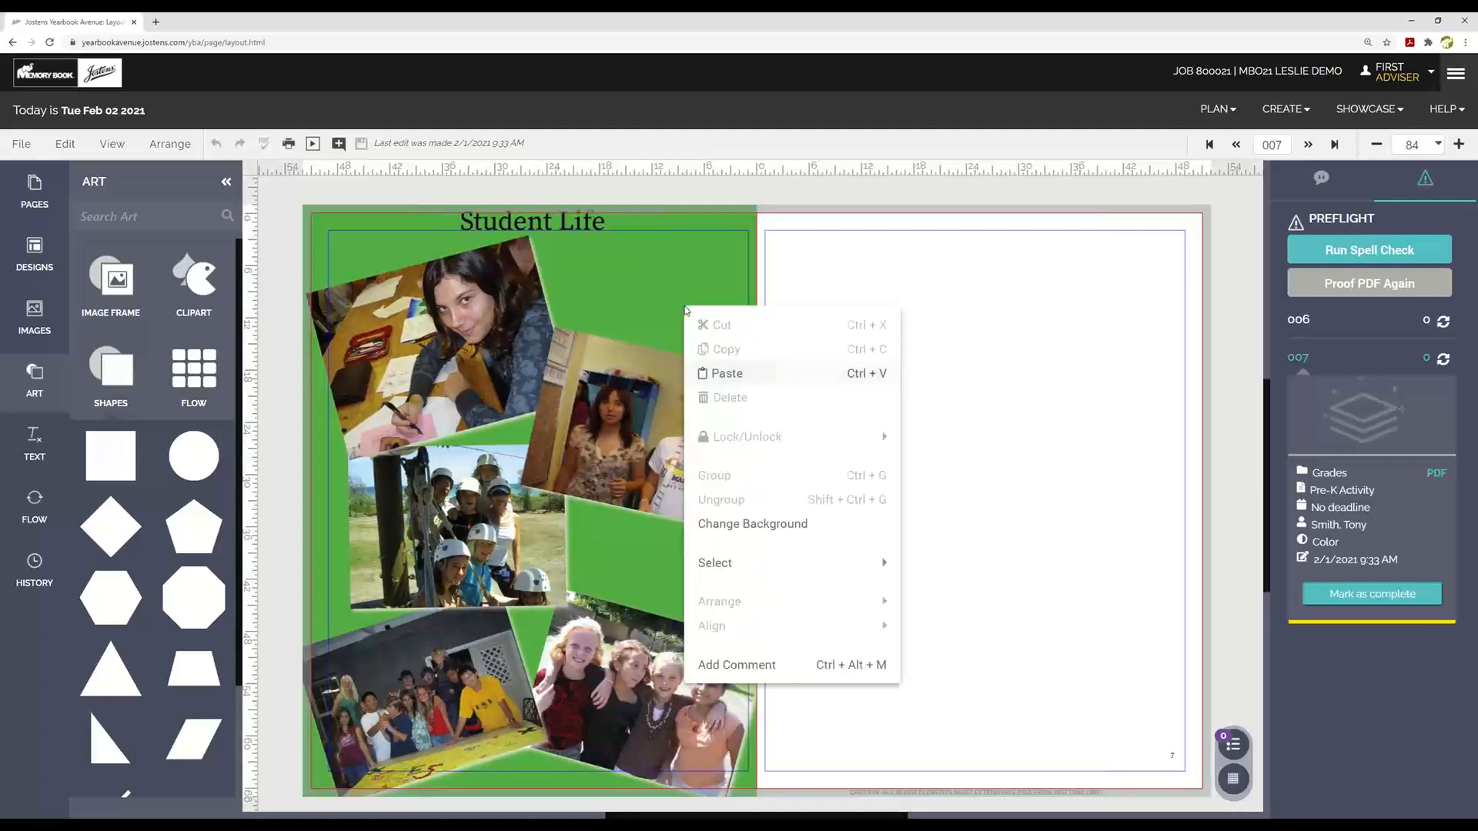
left_click(735, 529)
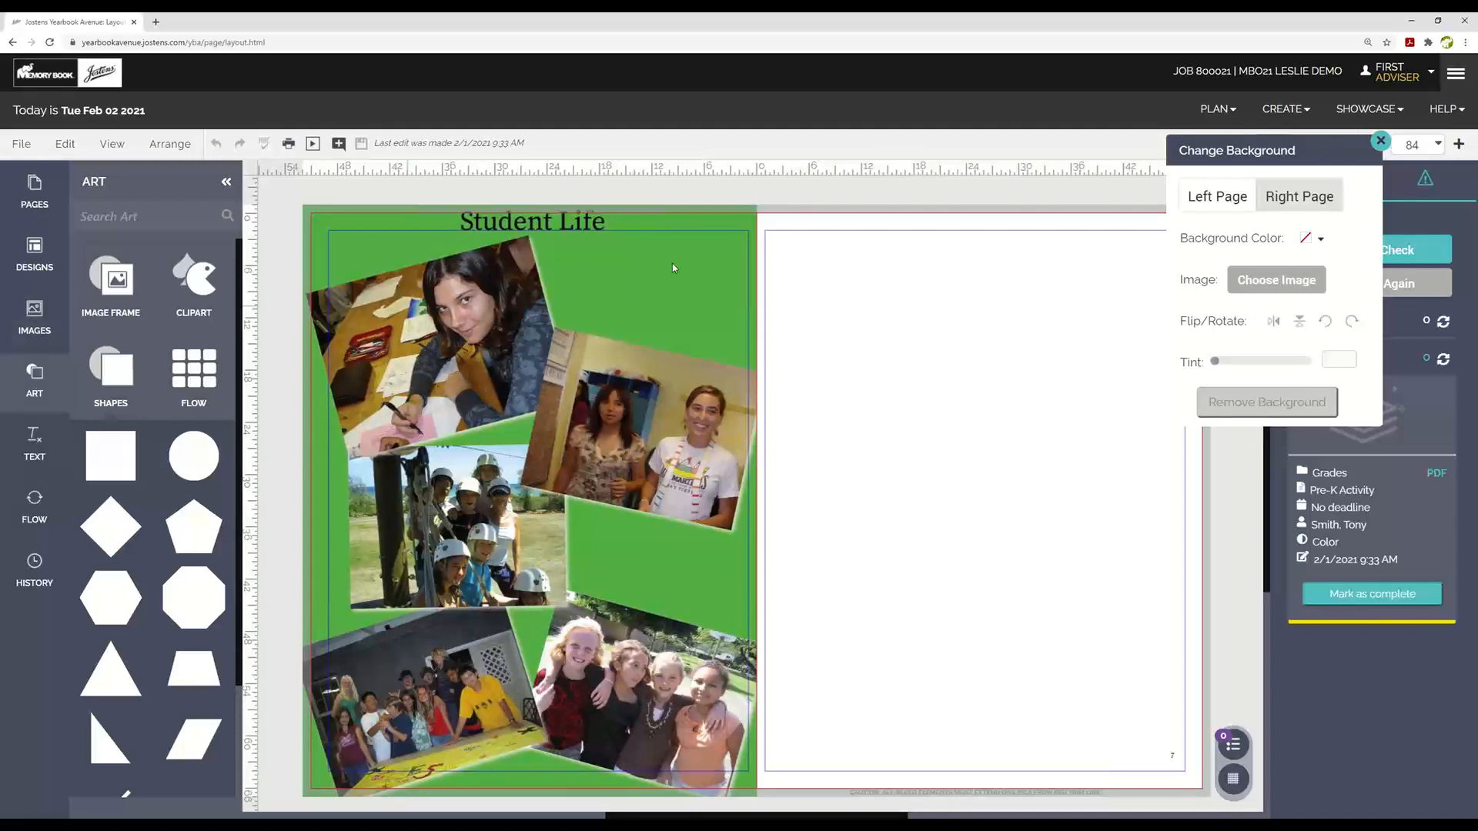
left_click(1217, 196)
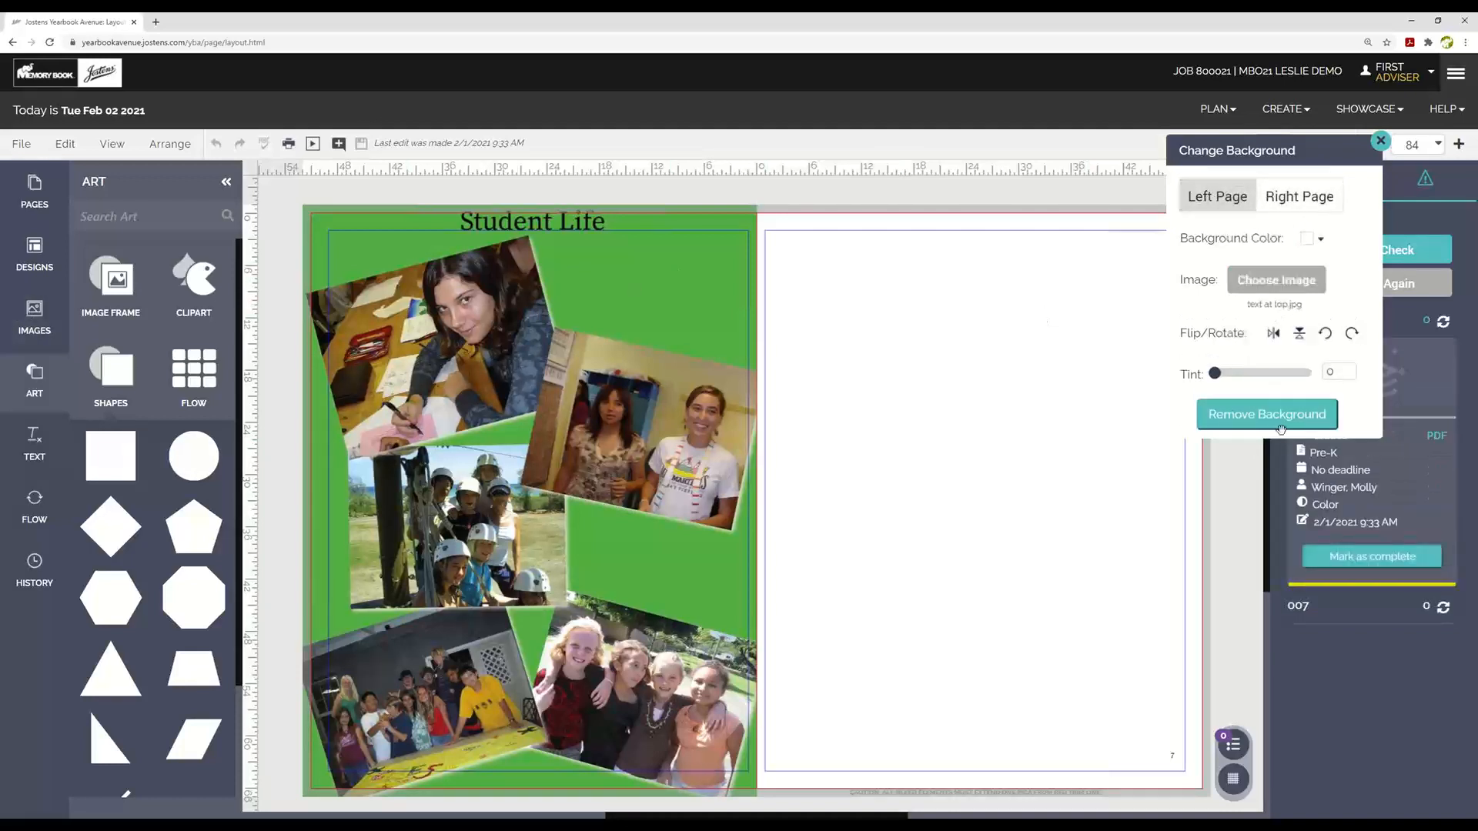
left_click(1267, 401)
Step: Place the Student Life collage from the "text at top" image folder on page 6, accepting the duplicate use
left_click(36, 310)
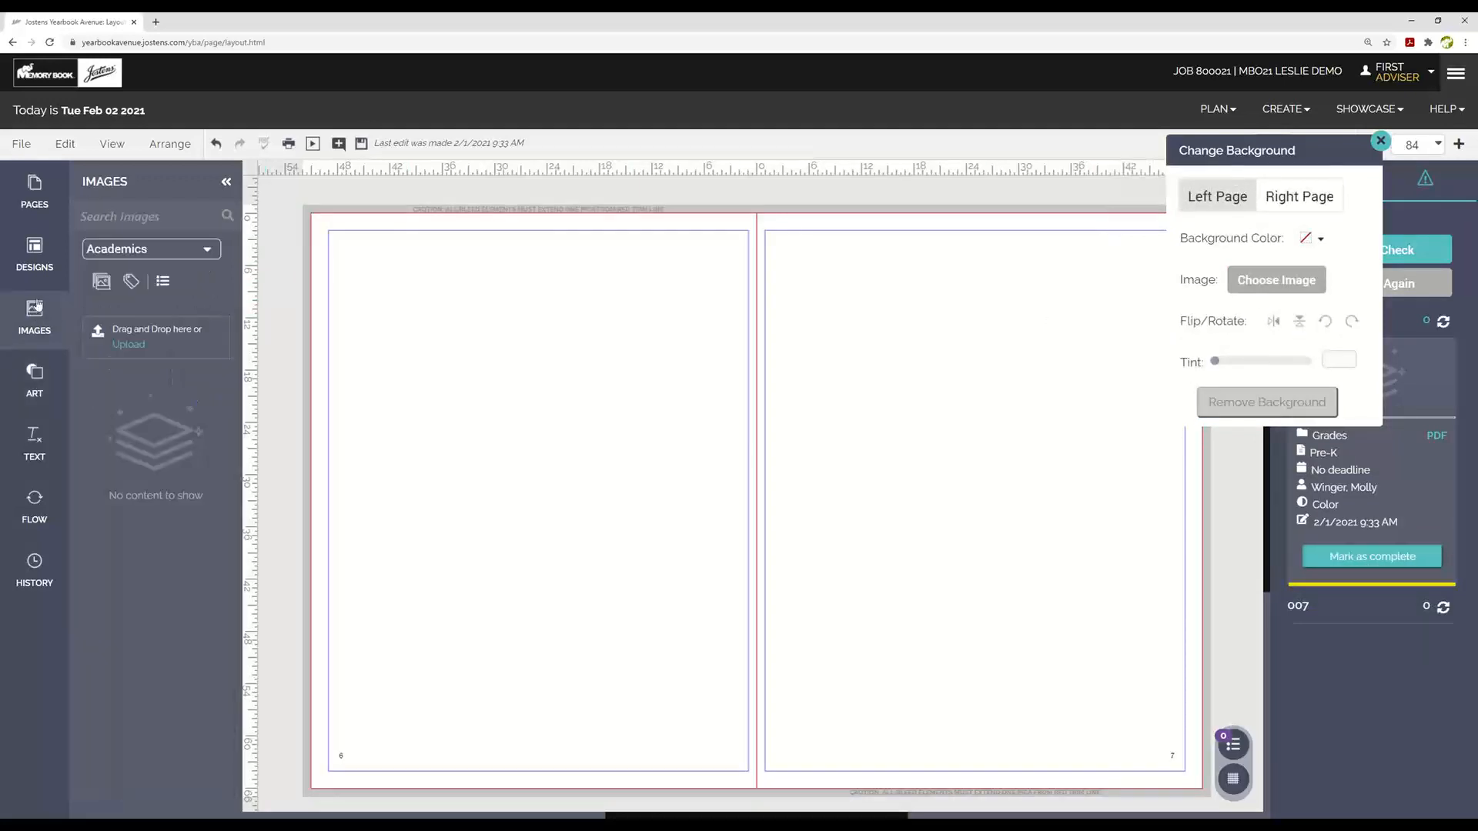
left_click(210, 251)
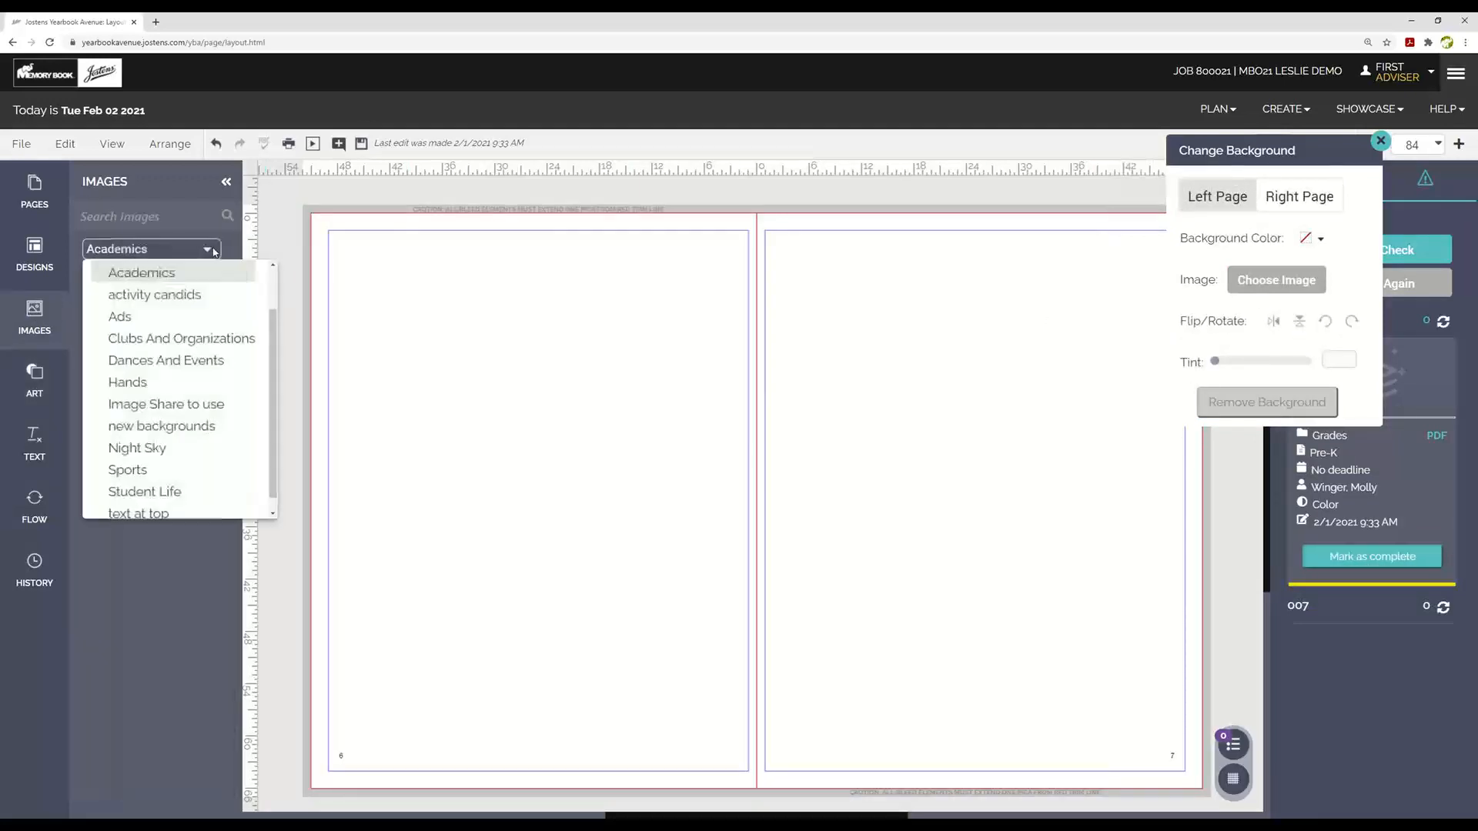
scroll(146, 493, "down", 1)
left_click(138, 500)
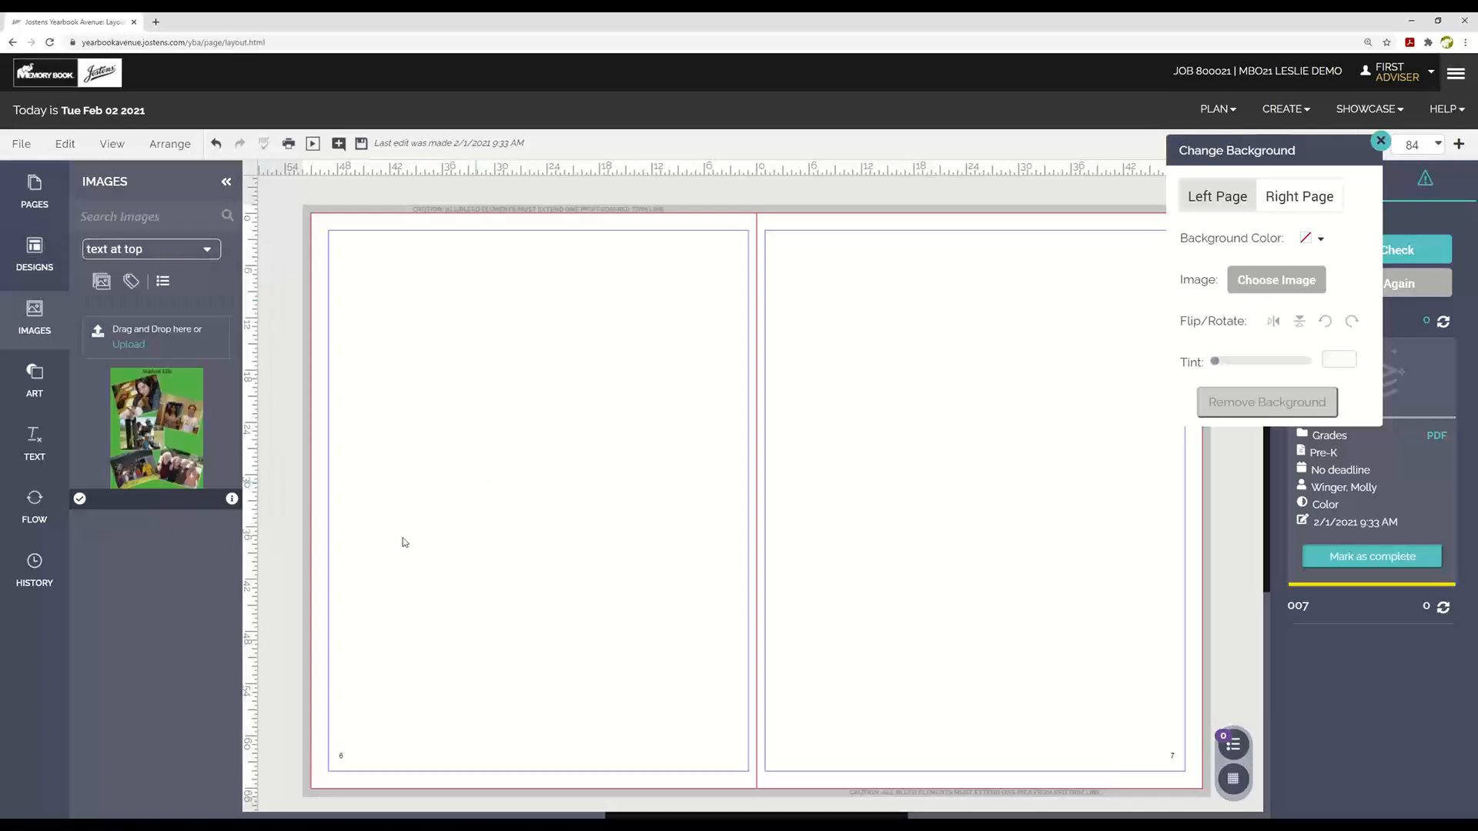
left_click_drag(160, 412, 466, 364)
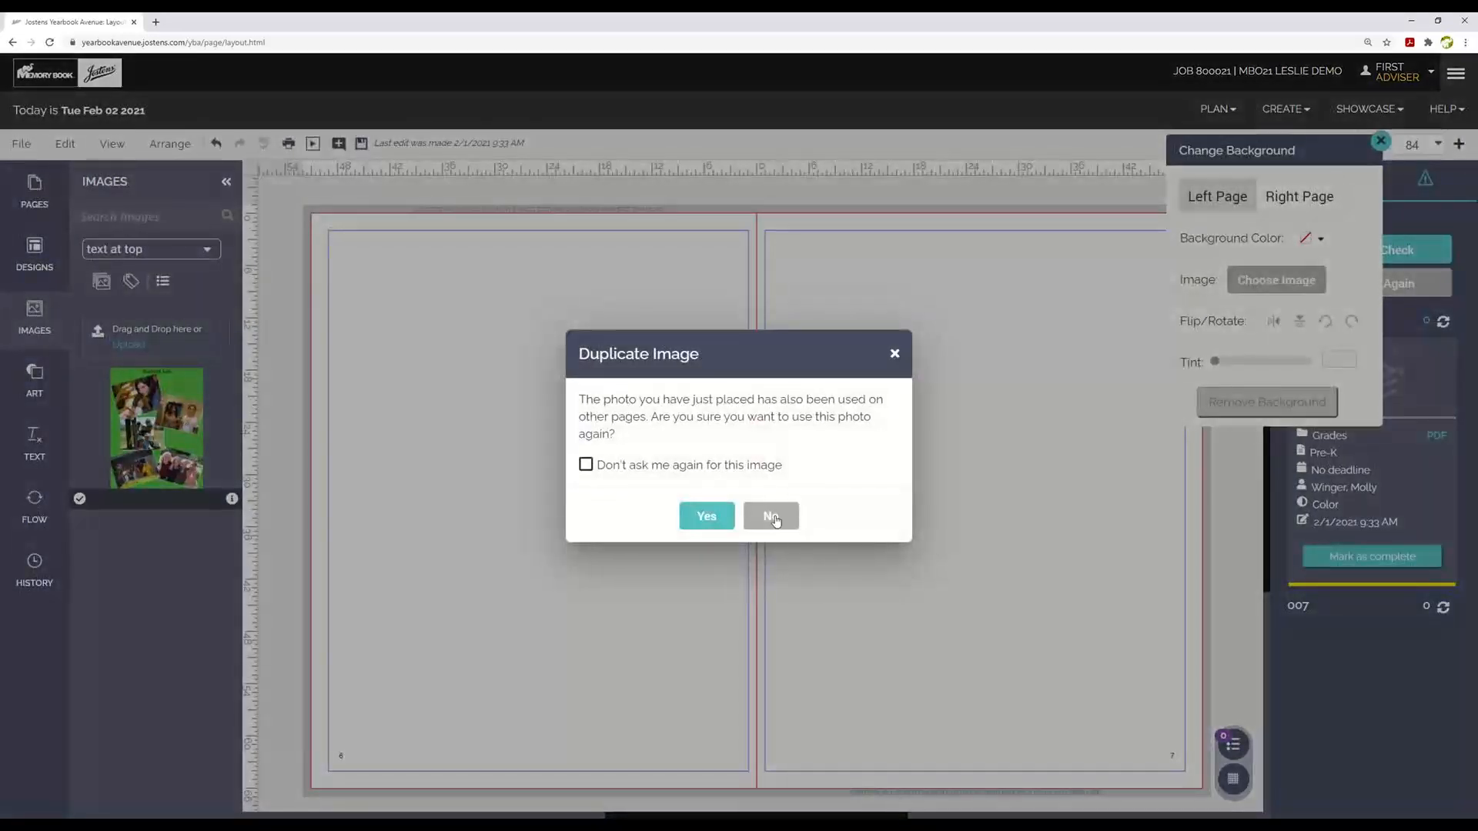
left_click(705, 515)
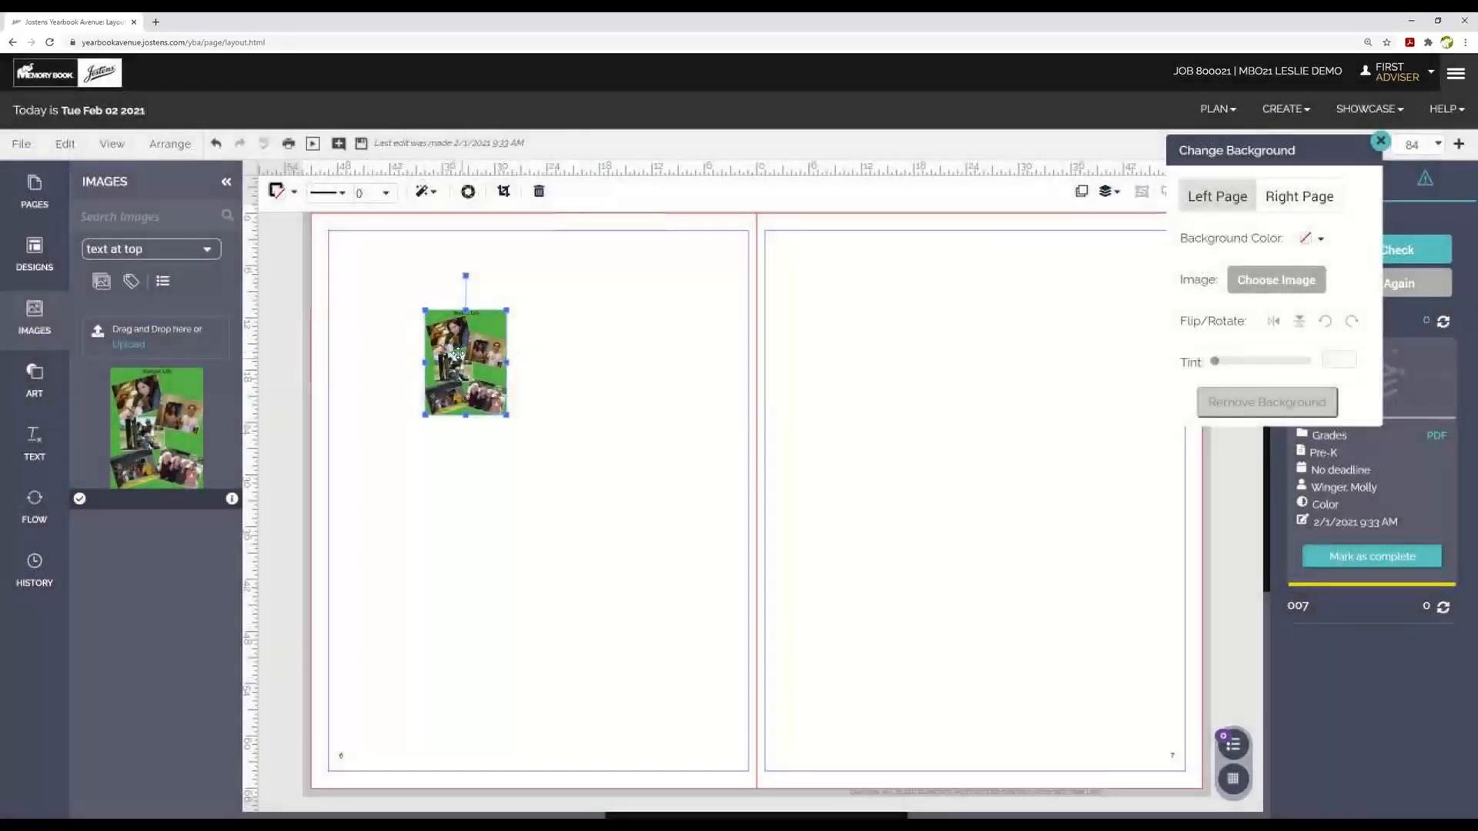
Step: Align the collage to page 6's upper-left margin corner, enlarge it to fill the area inside the margins, and save the spread
left_click_drag(420, 316, 362, 247)
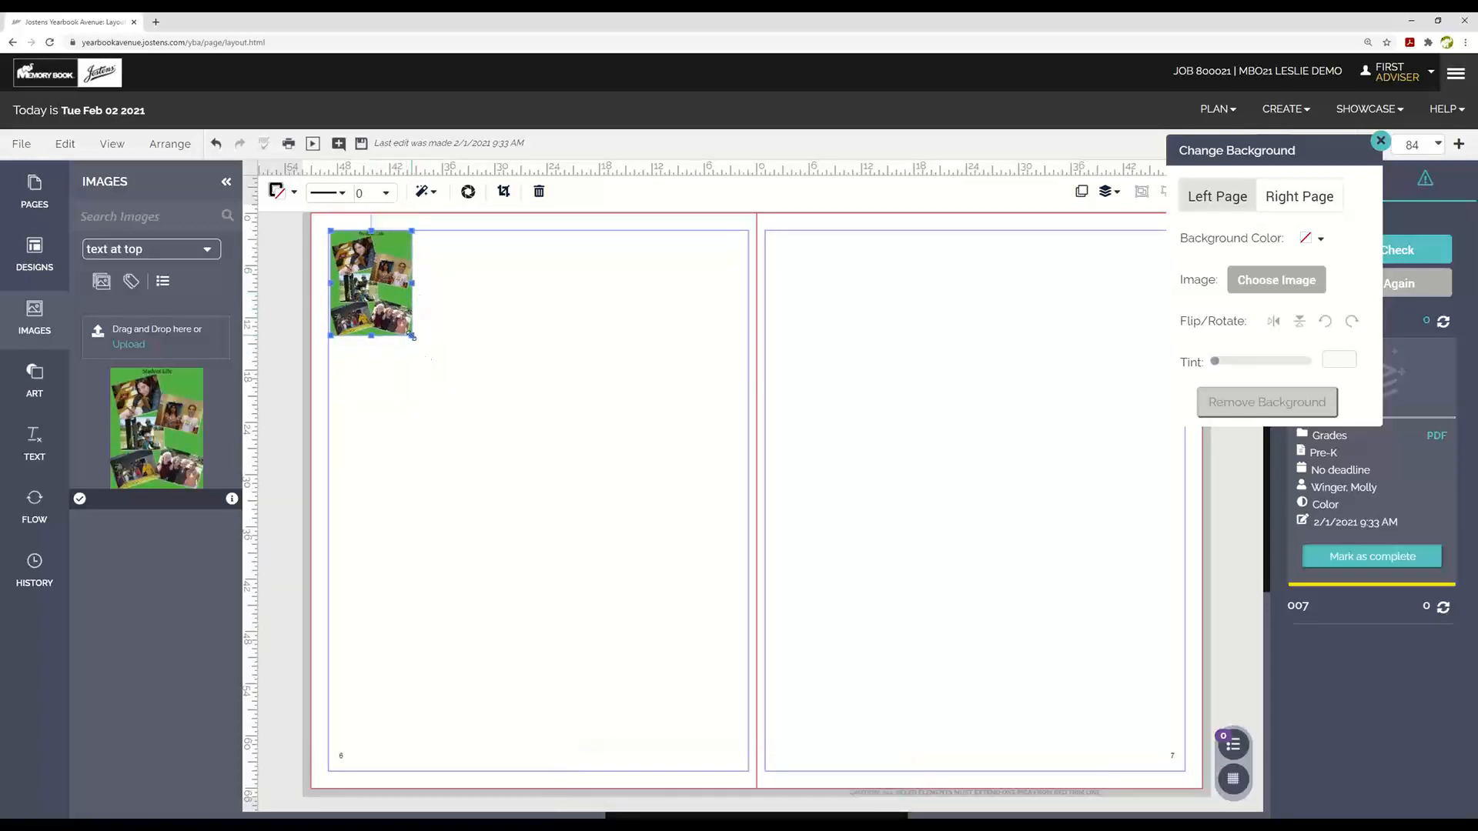
left_click_drag(408, 336, 767, 768)
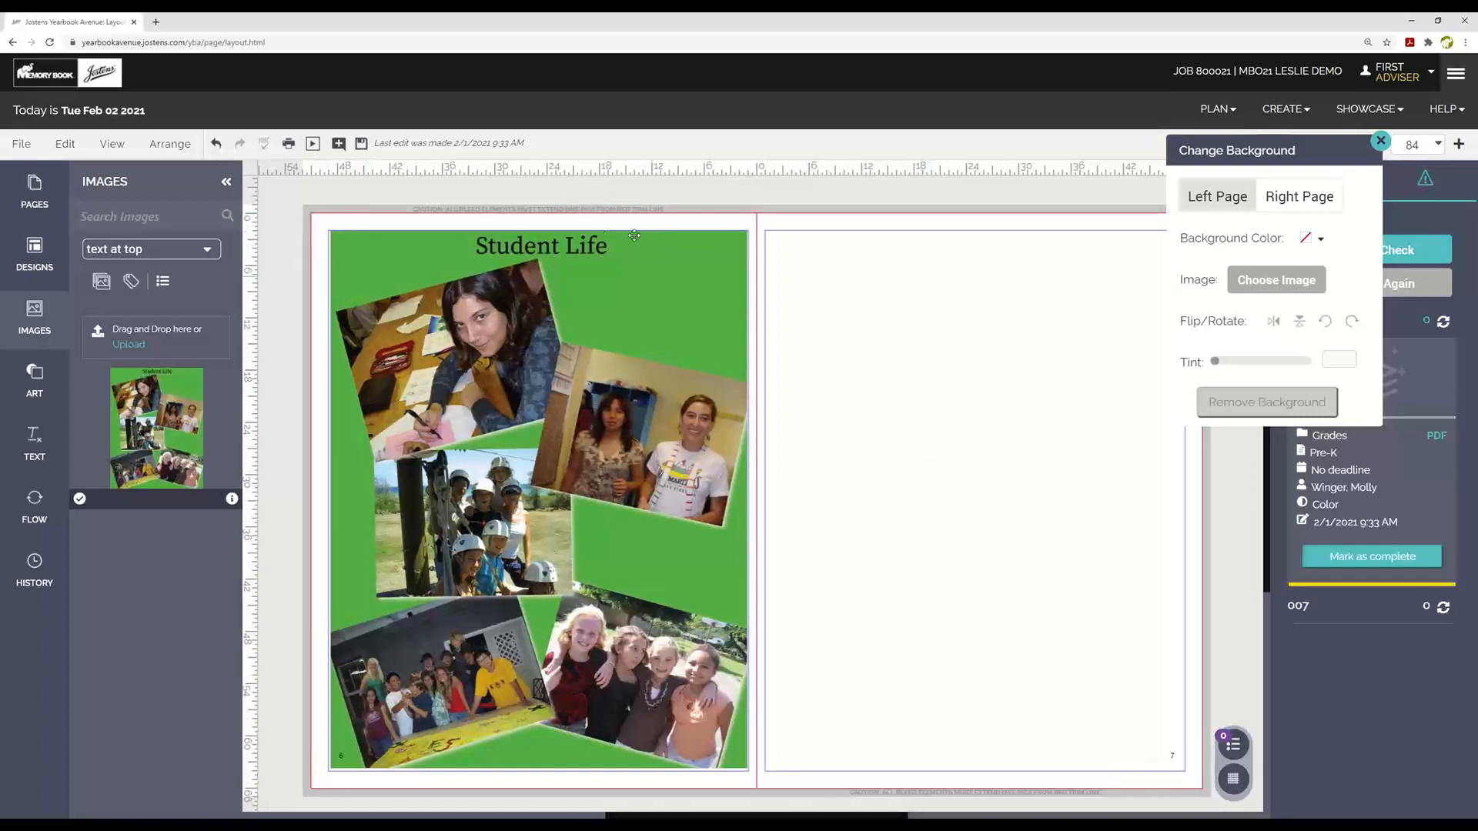
left_click(361, 144)
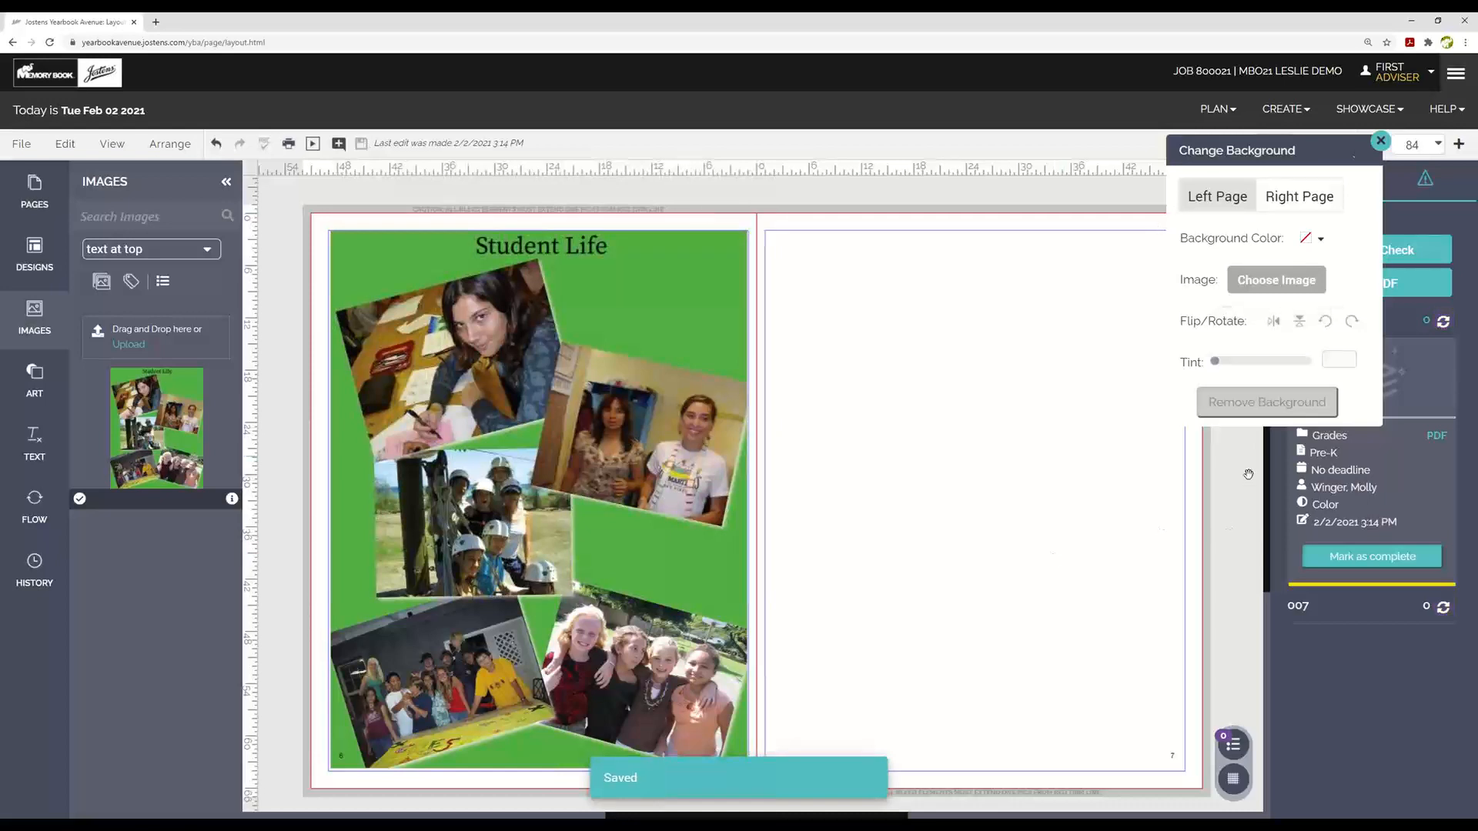
left_click(1379, 141)
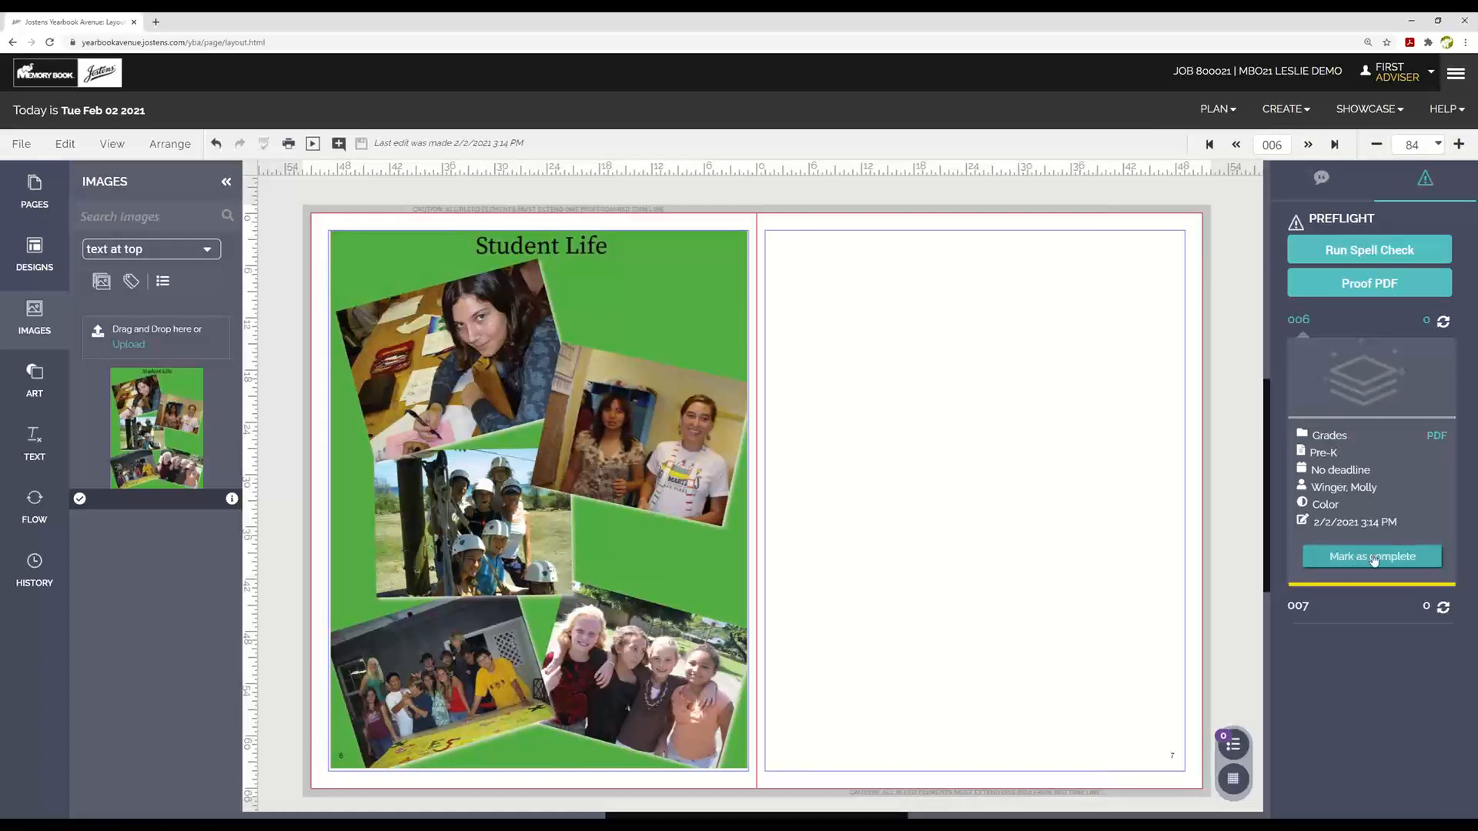
Step: Check the PDF proof of page 006, close it, and mark the page as complete
left_click(1436, 436)
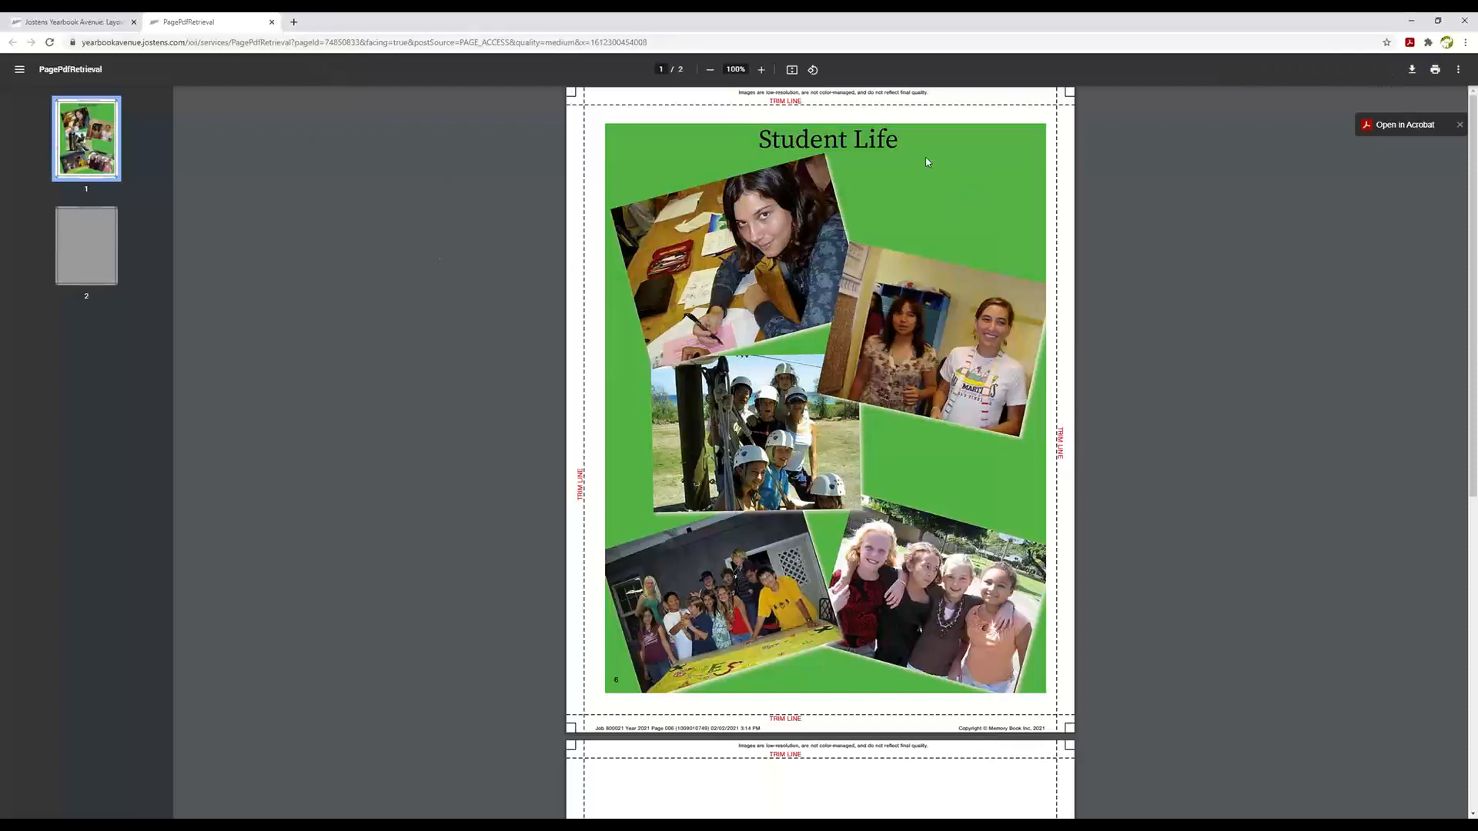
left_click(271, 21)
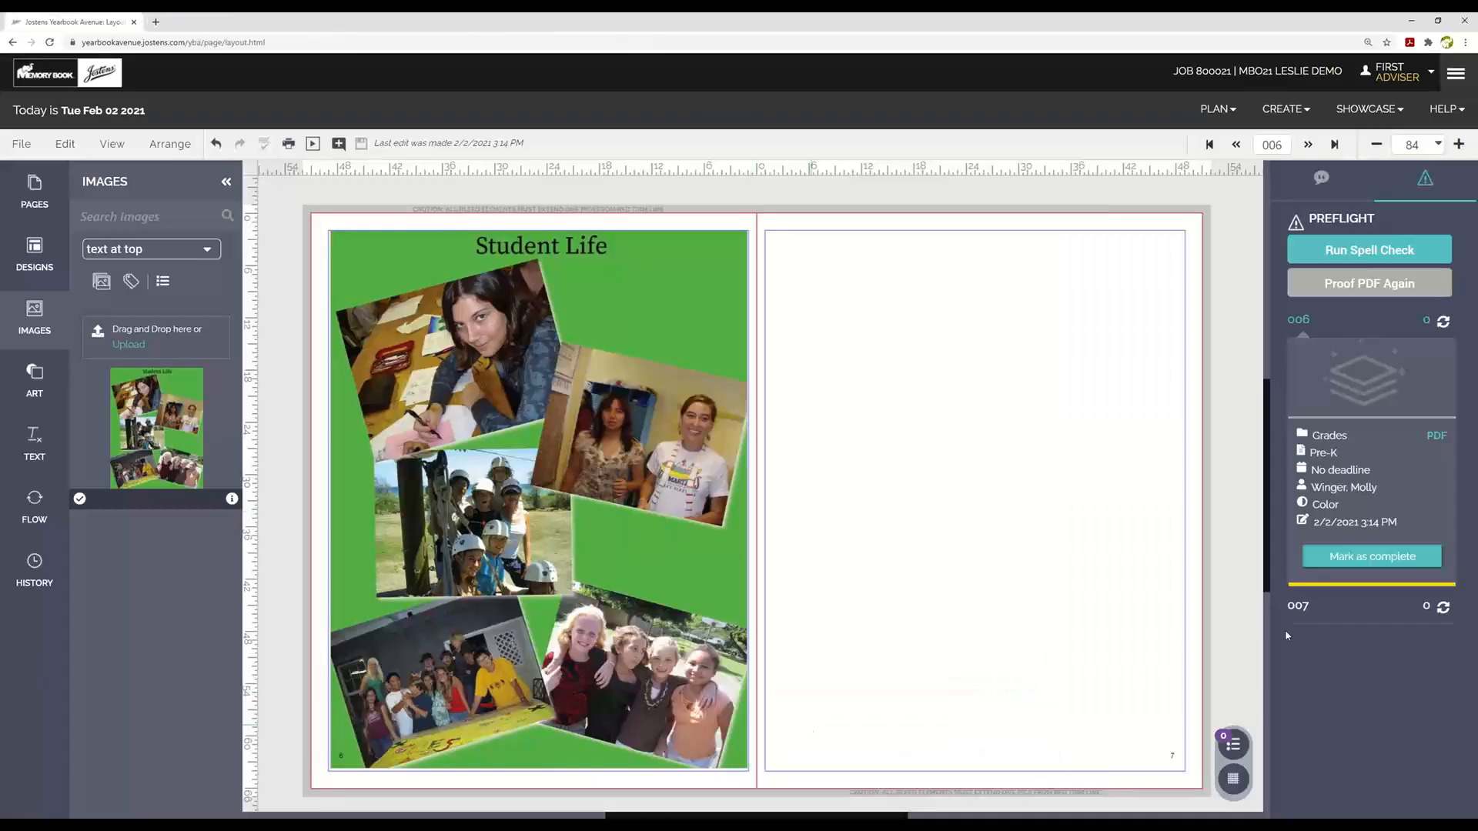
left_click(1381, 557)
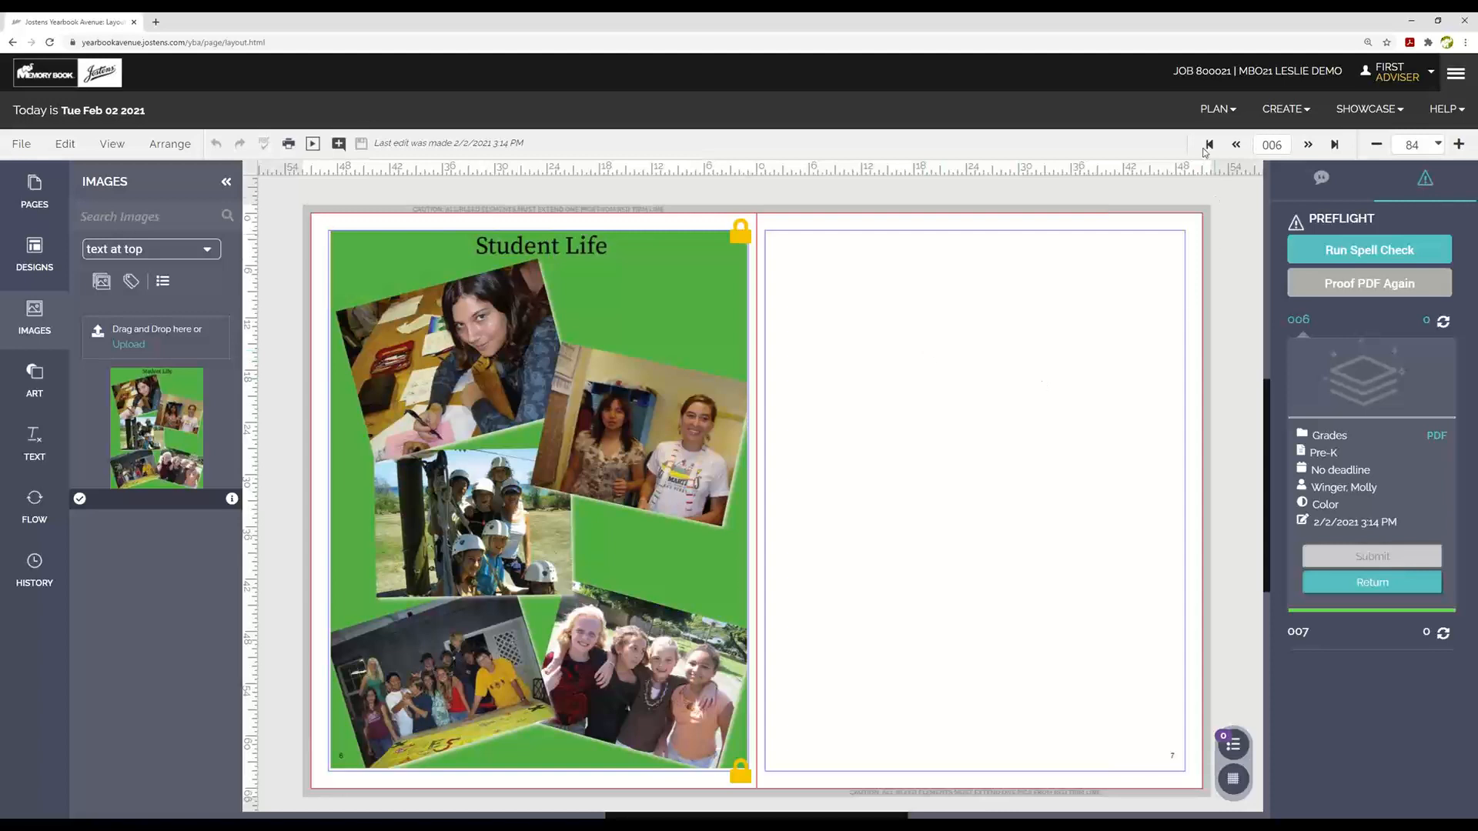
Step: Open the page ladder and review the status of the first spreads
left_click(1215, 110)
left_click(1109, 145)
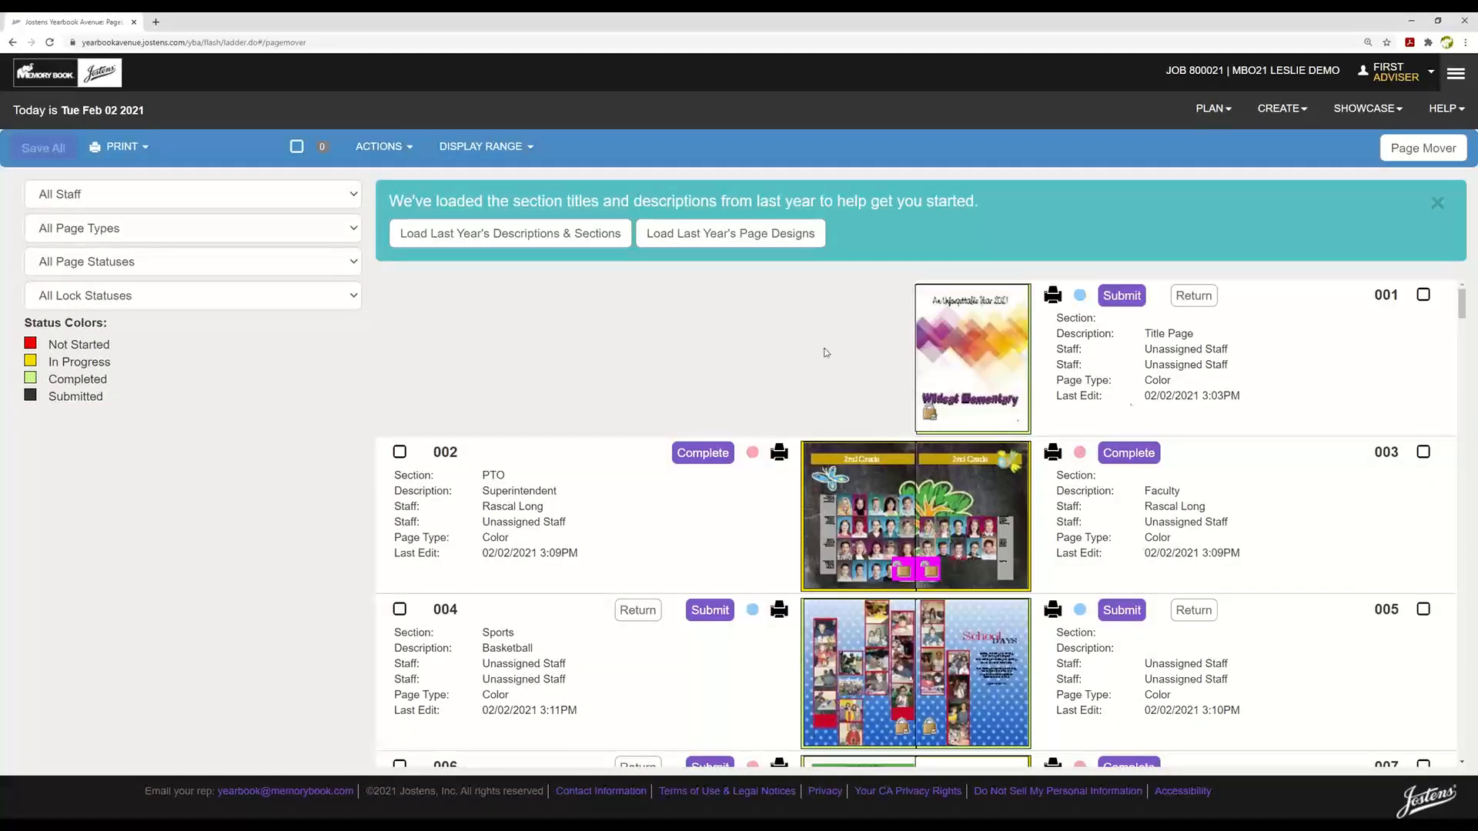
scroll(863, 350, "down", 1)
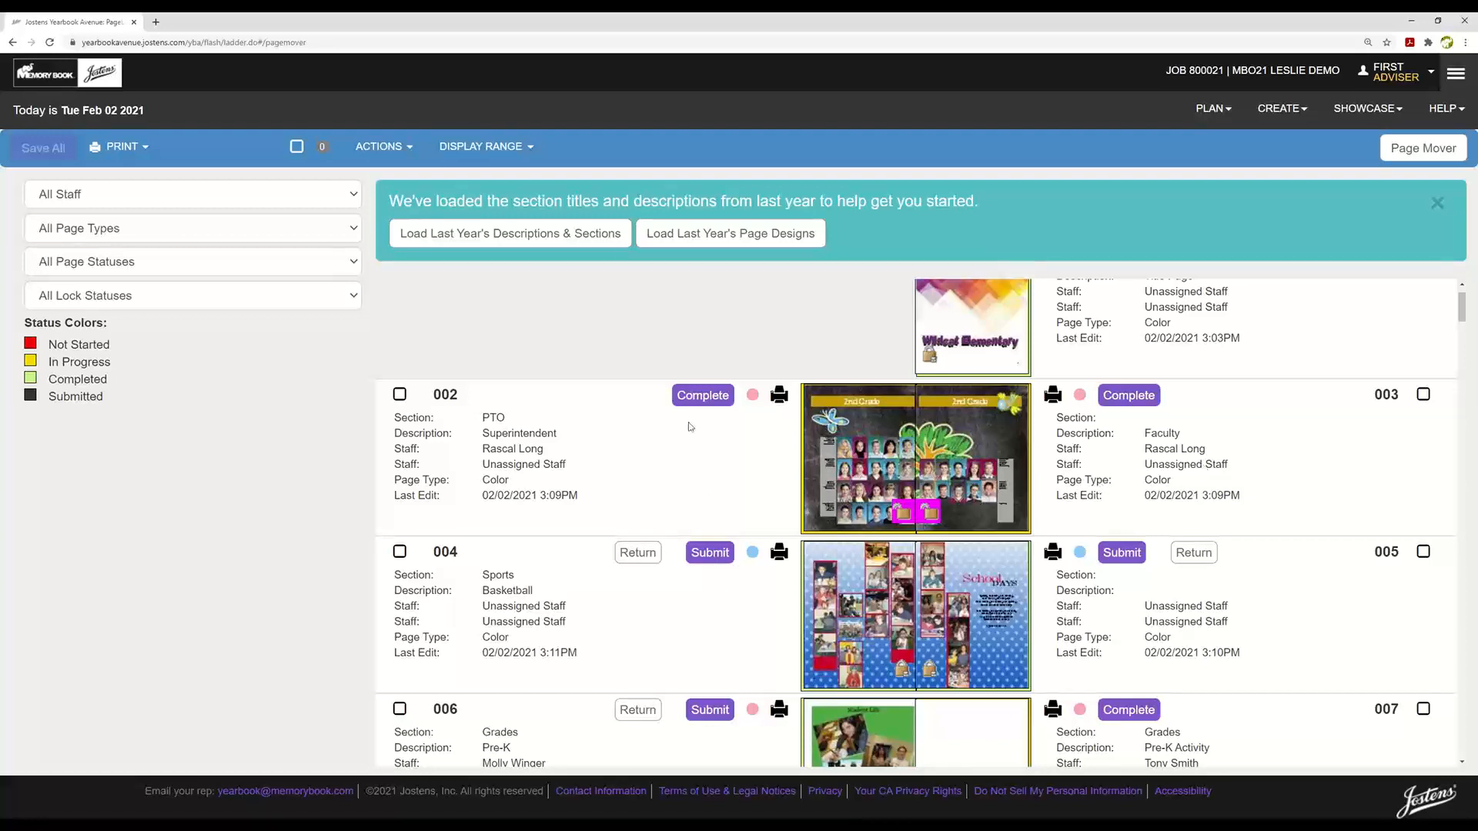
Step: Try to mark page 002 as complete, dismiss the page status report, and open the spread of pages 002 and 003
left_click(702, 395)
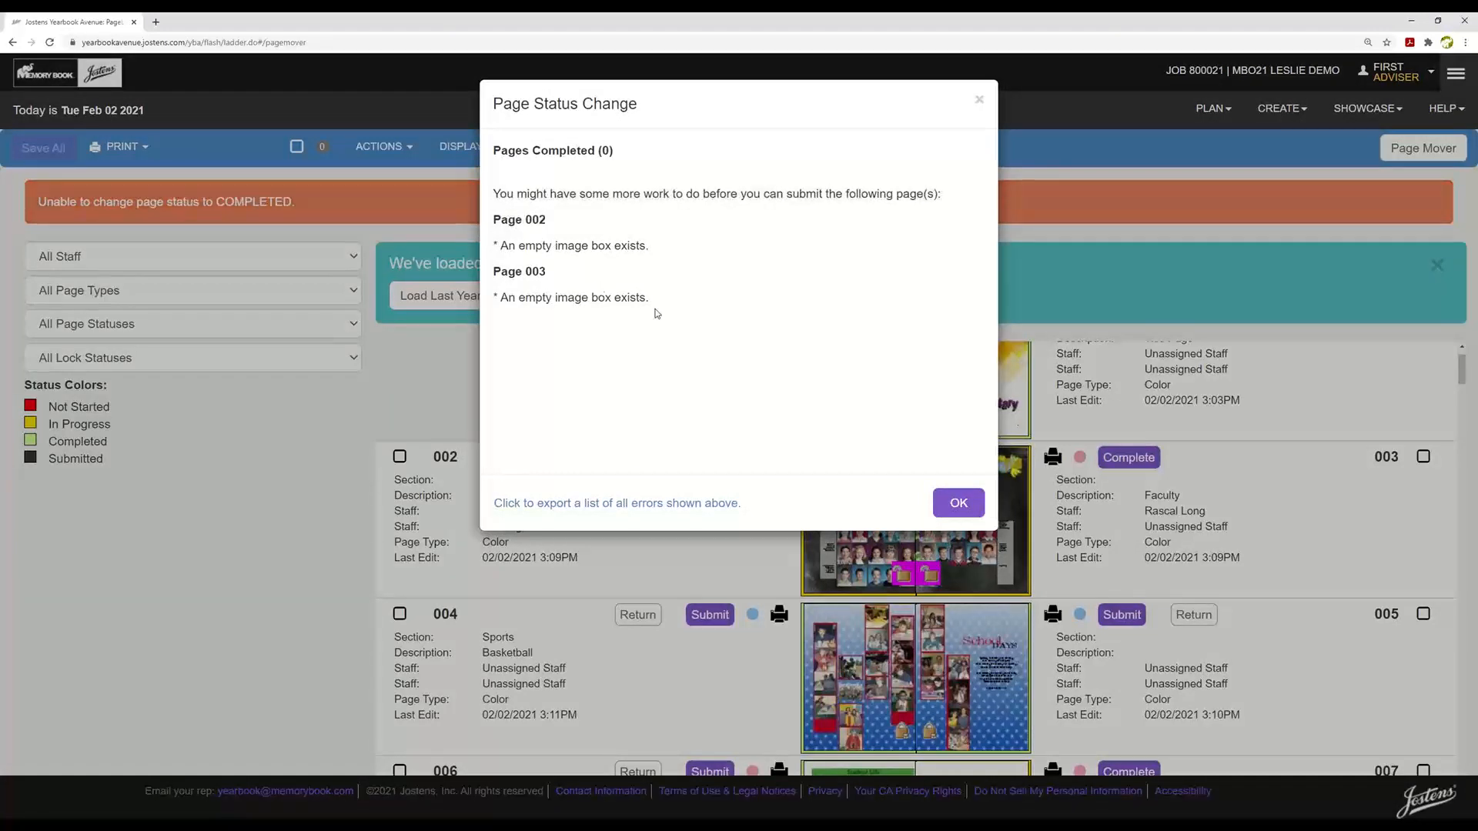
left_click(964, 512)
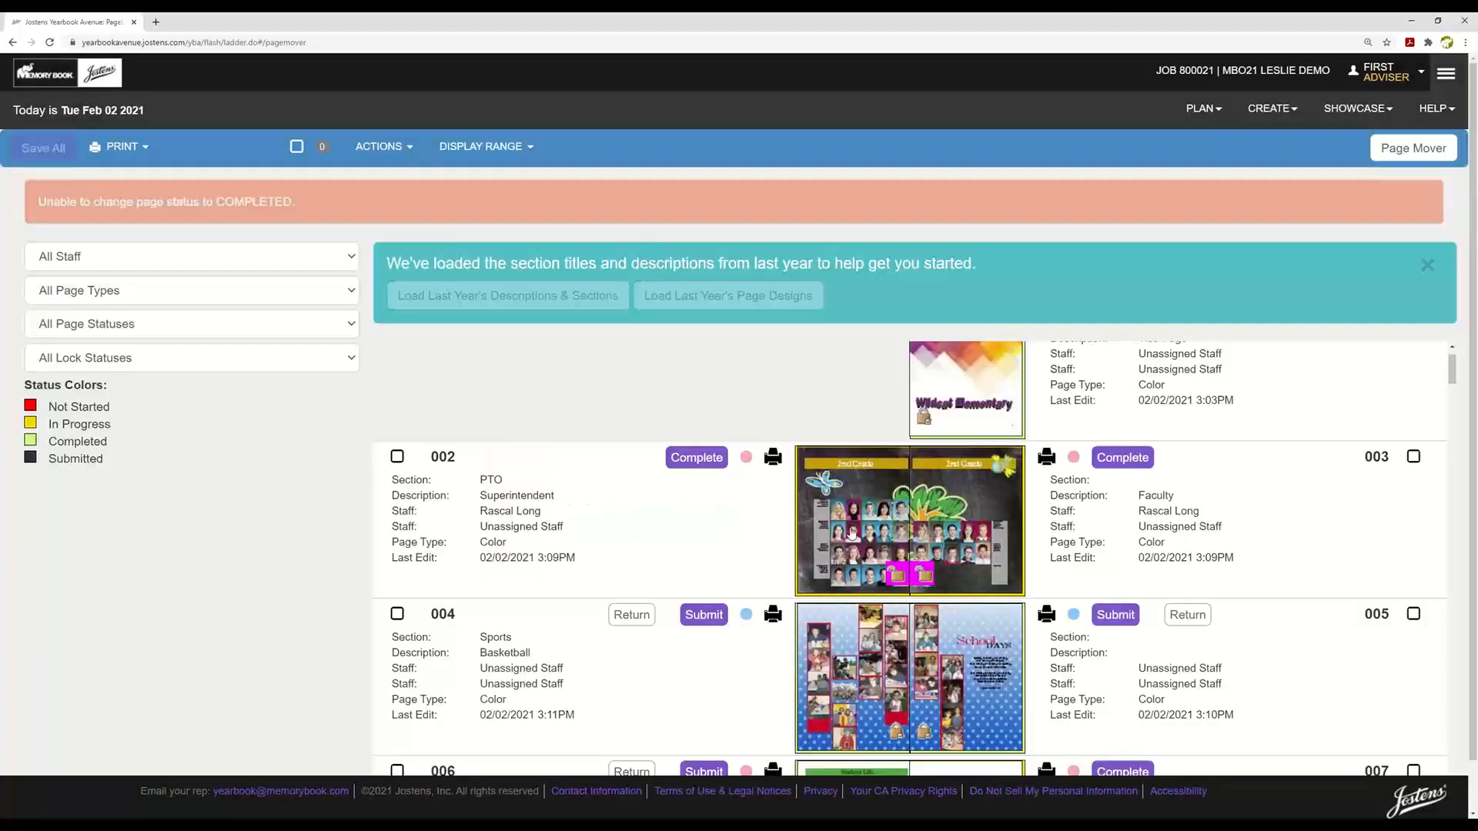
left_click(851, 536)
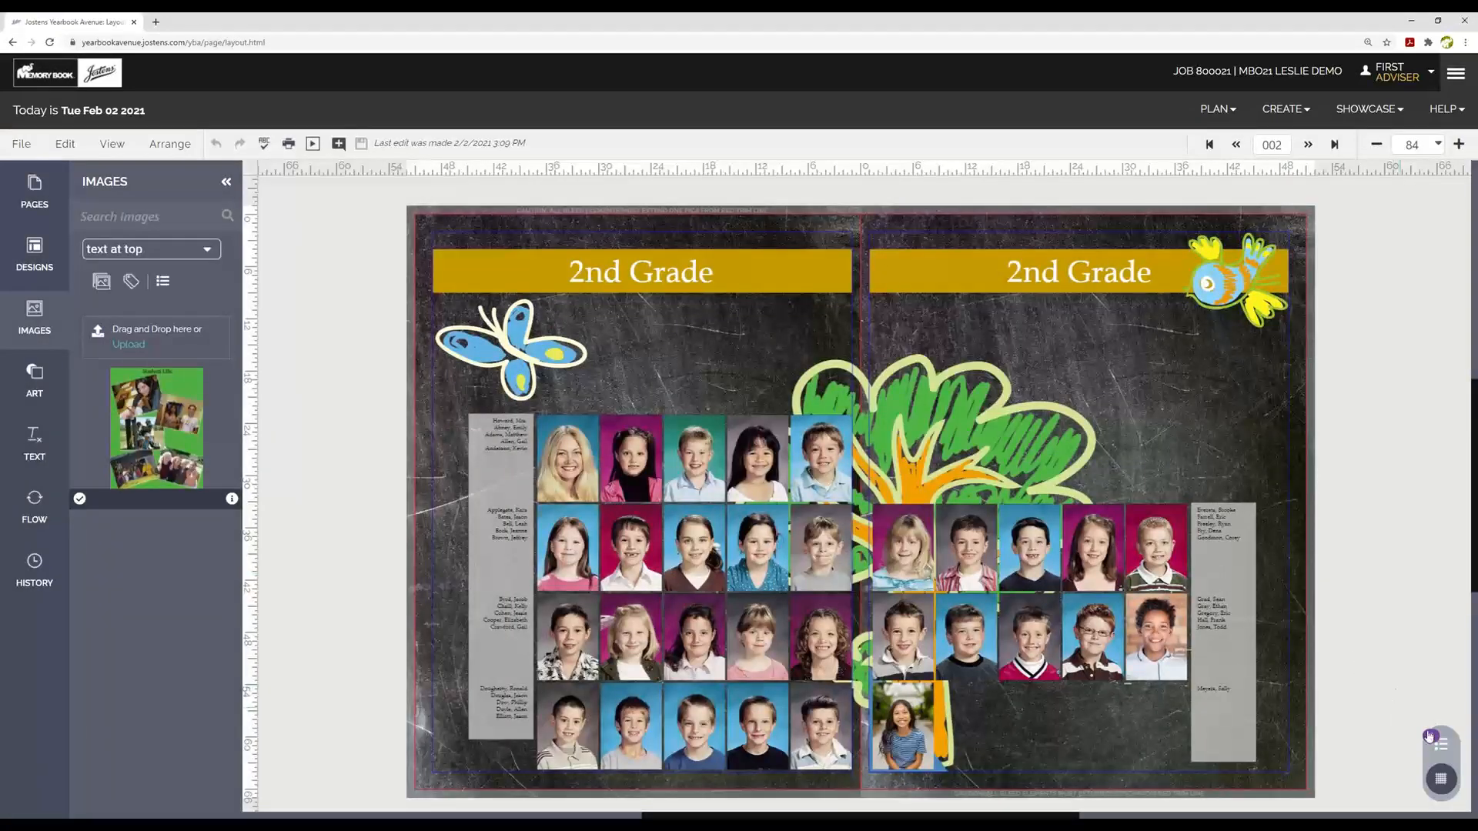
Step: Check the preflight problems listed for pages 002 and 003 and locate the unedited image element under page 003's portraits
left_click(1429, 738)
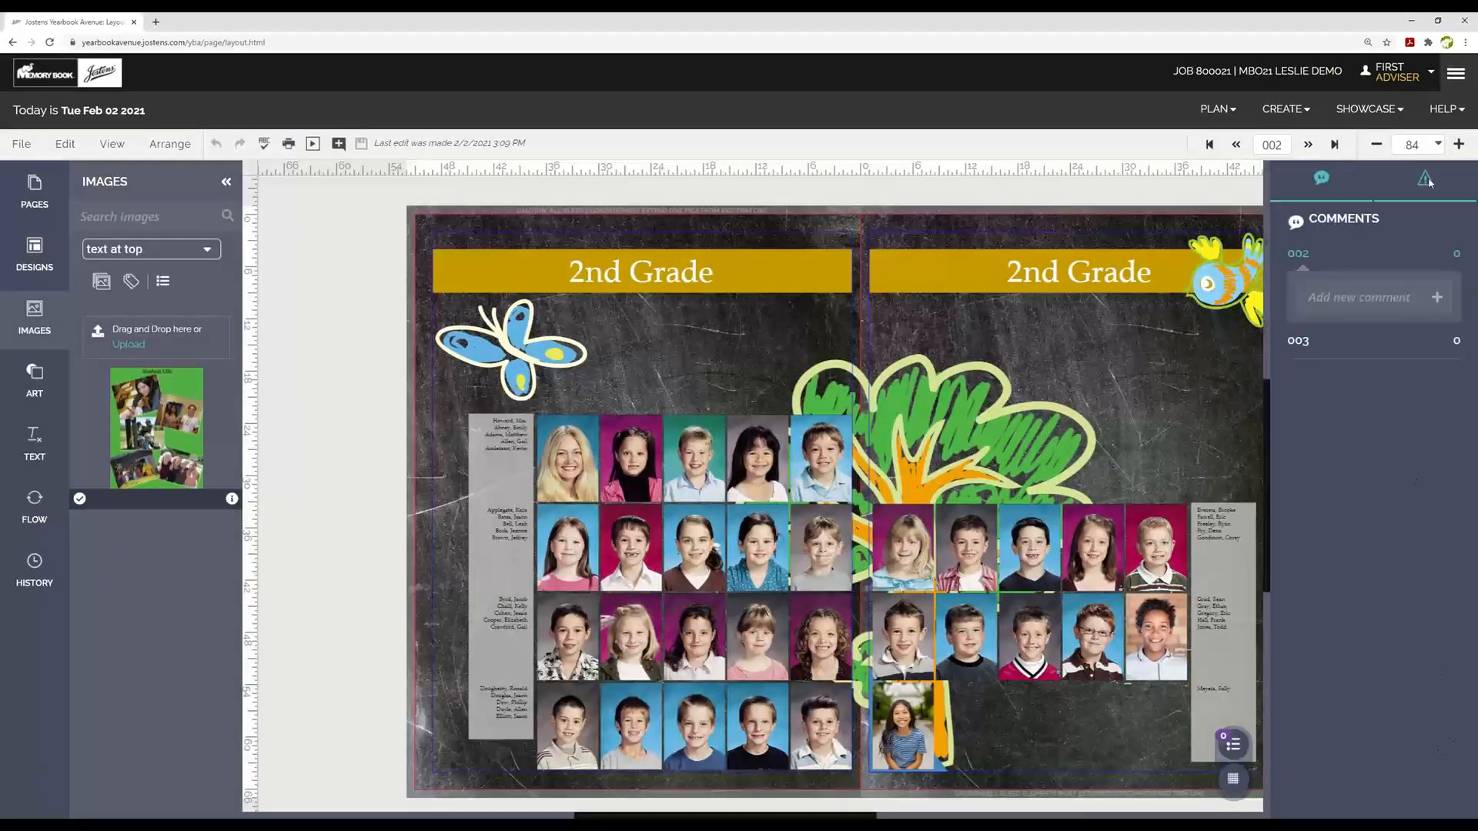
left_click(1426, 180)
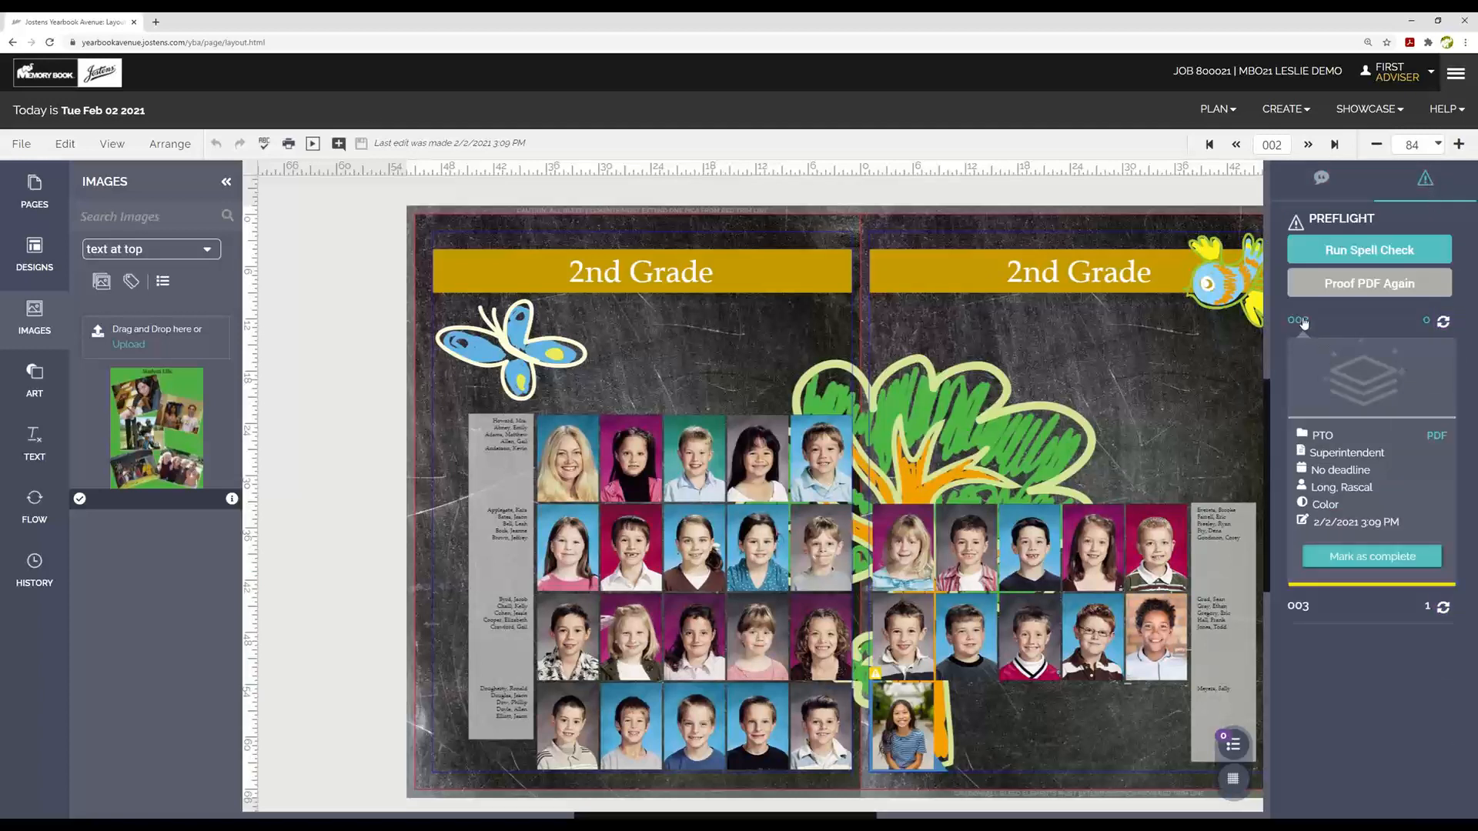
left_click(1303, 321)
left_click(1302, 321)
left_click(1299, 323)
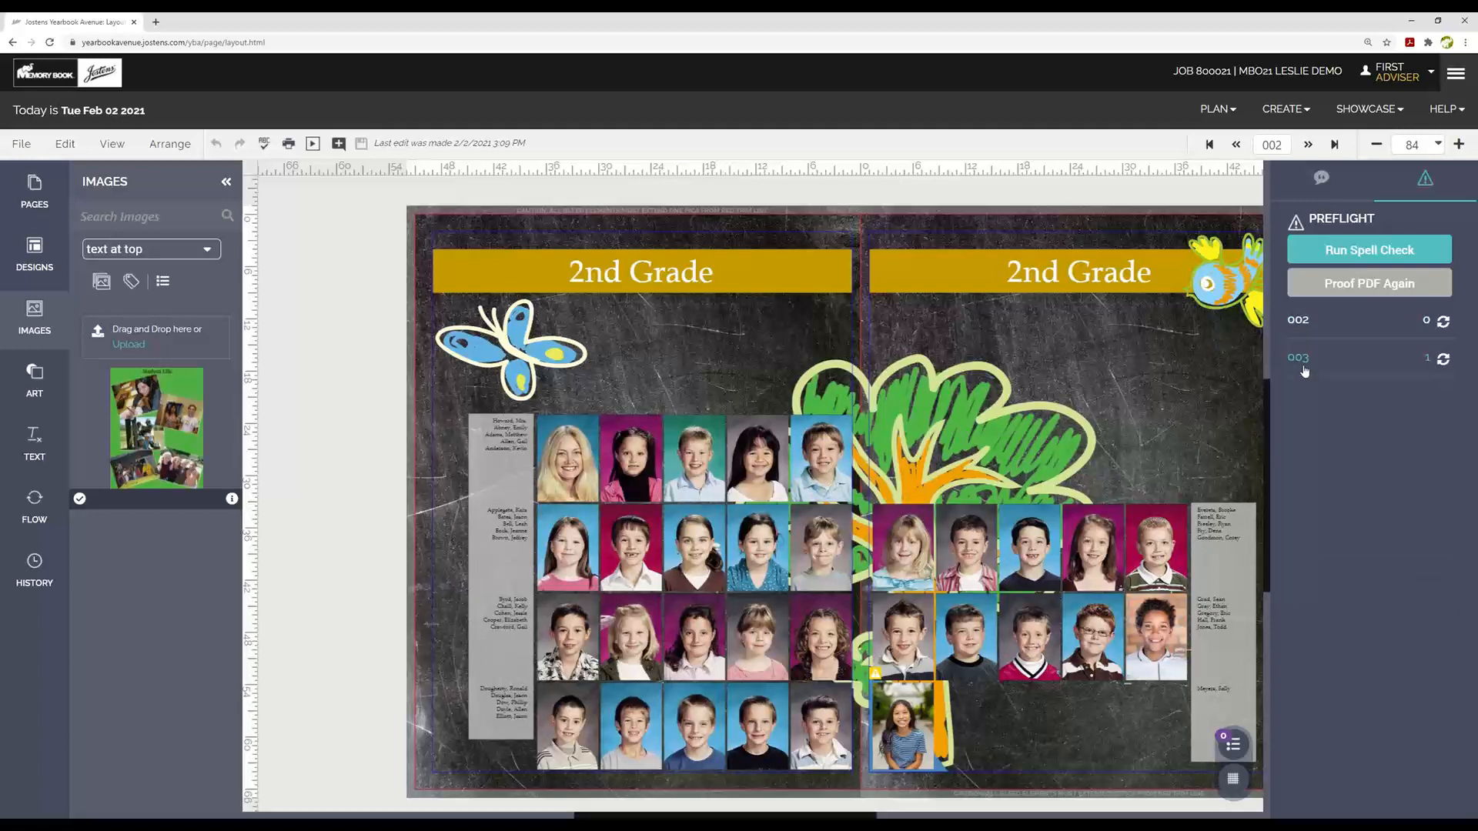
left_click(1301, 362)
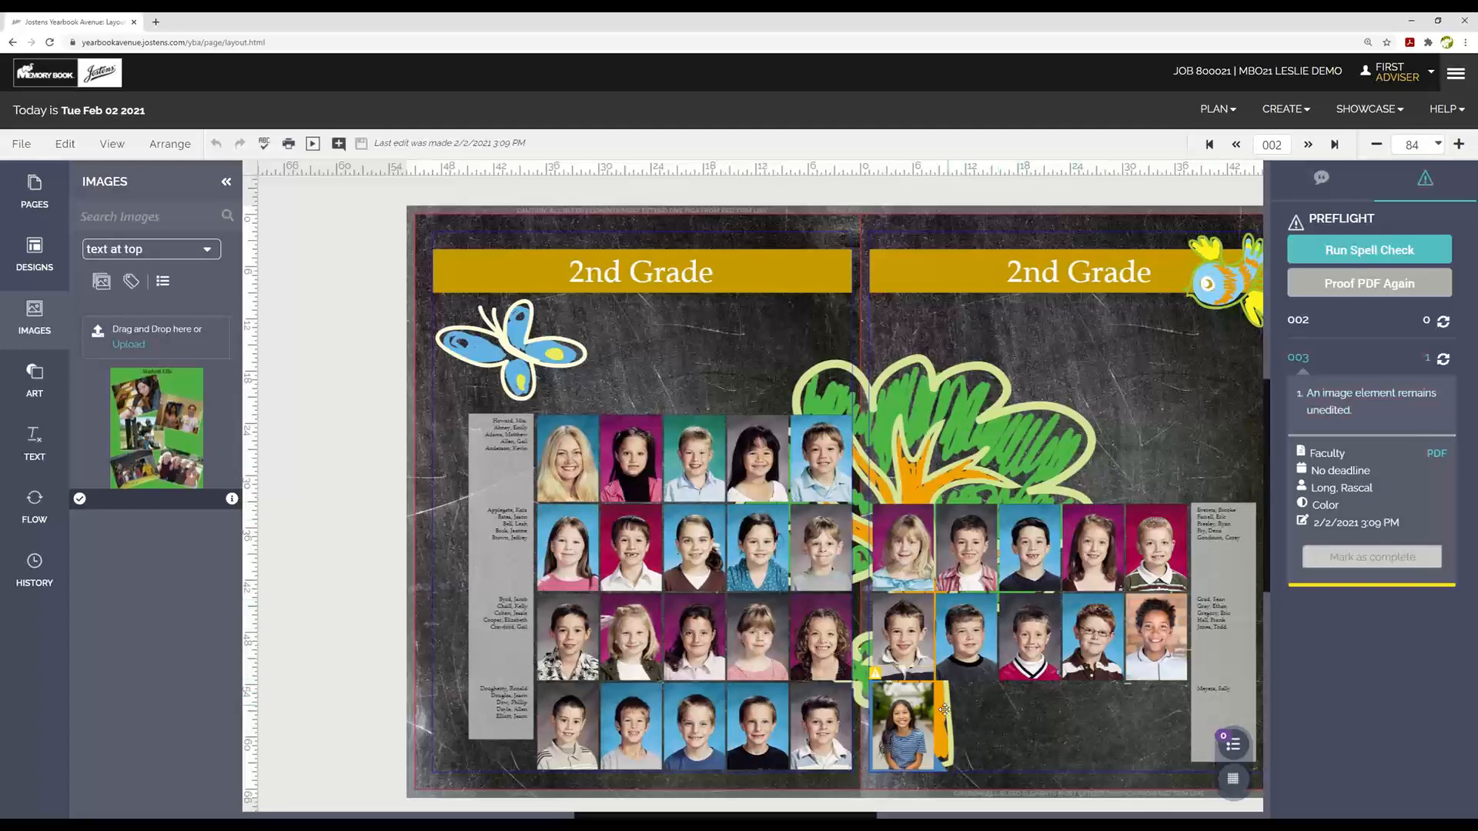
left_click(916, 725)
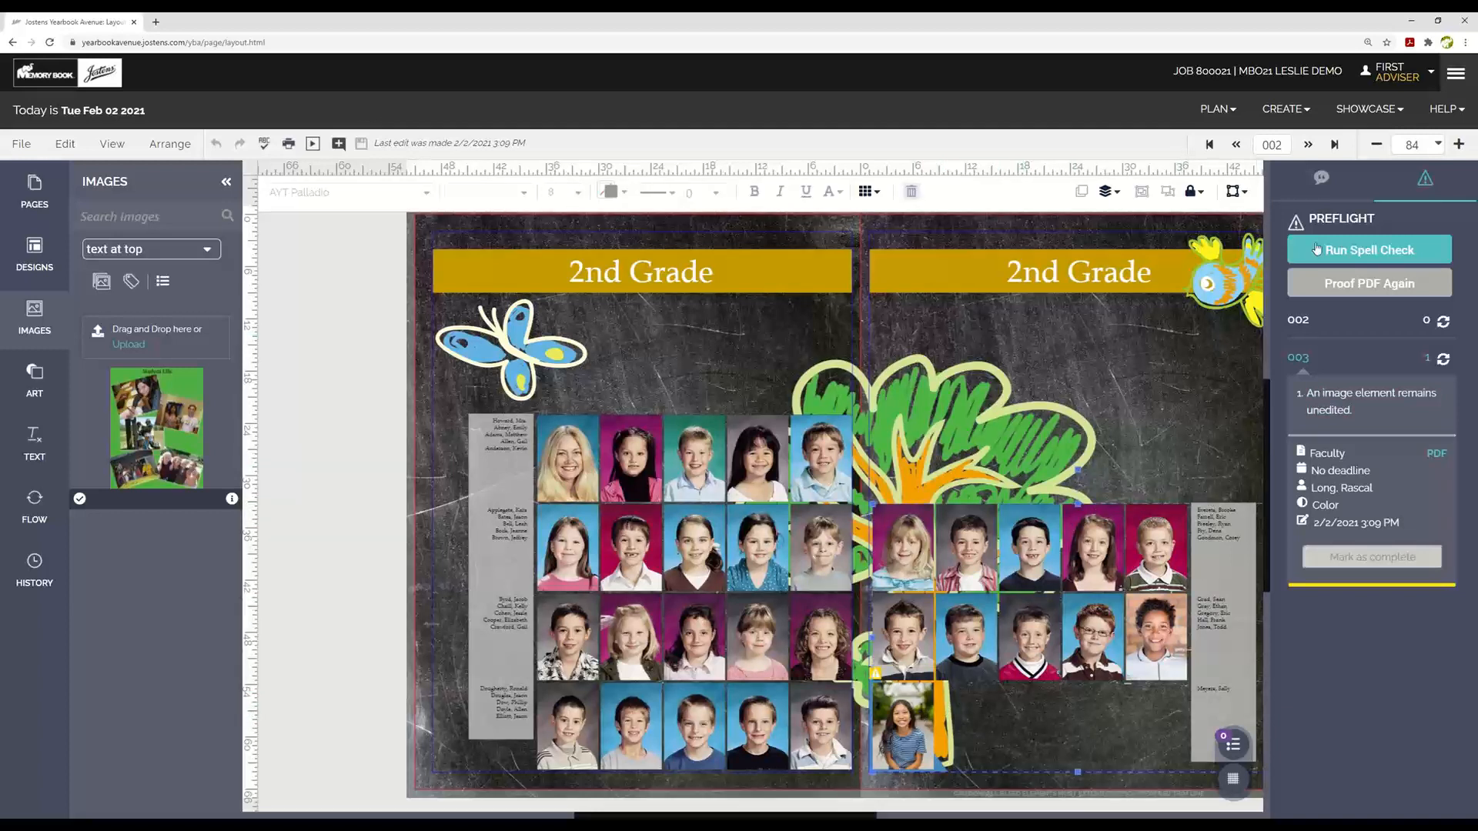
left_click(371, 669)
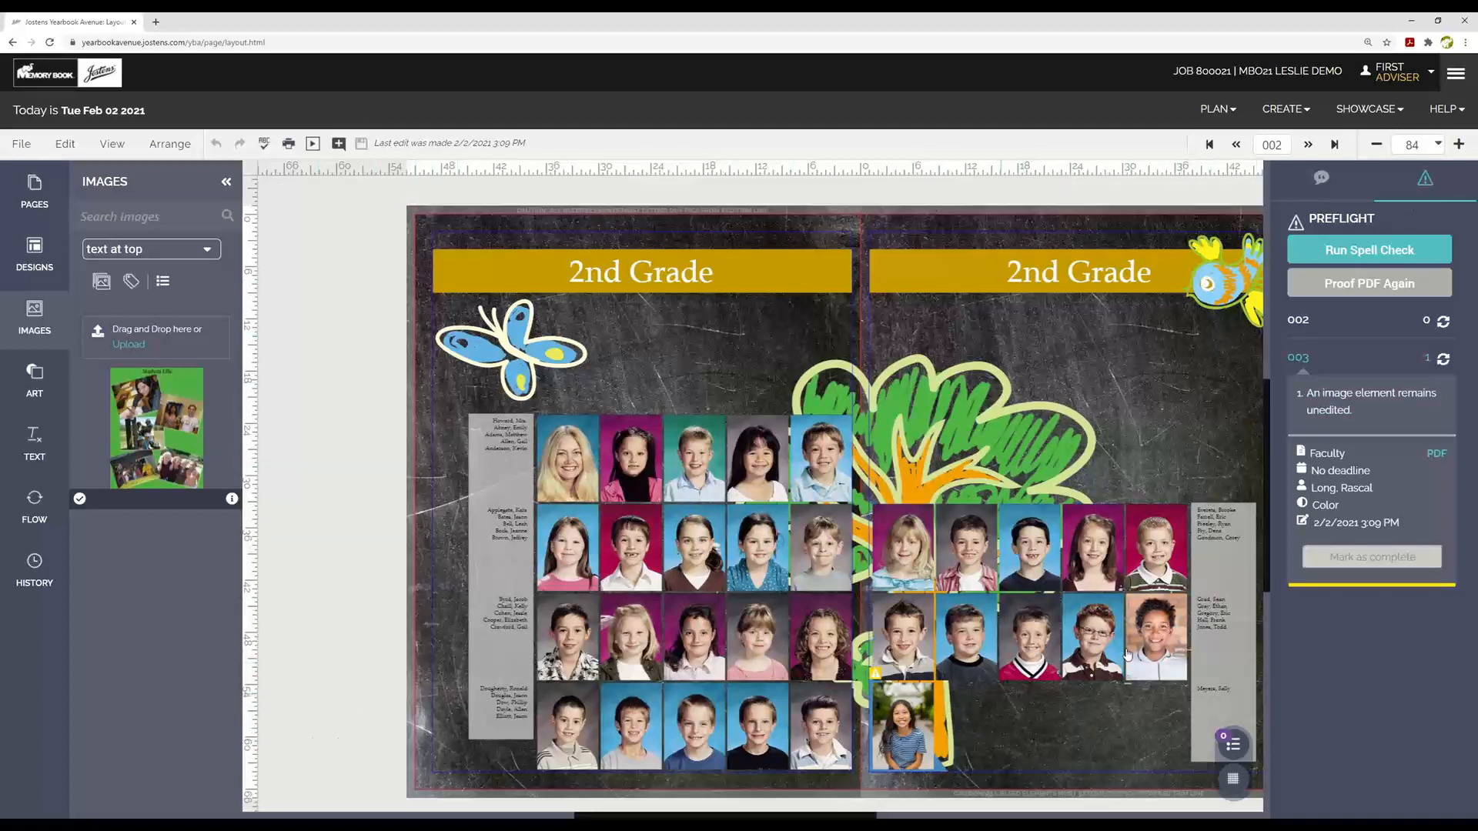
left_click(1230, 742)
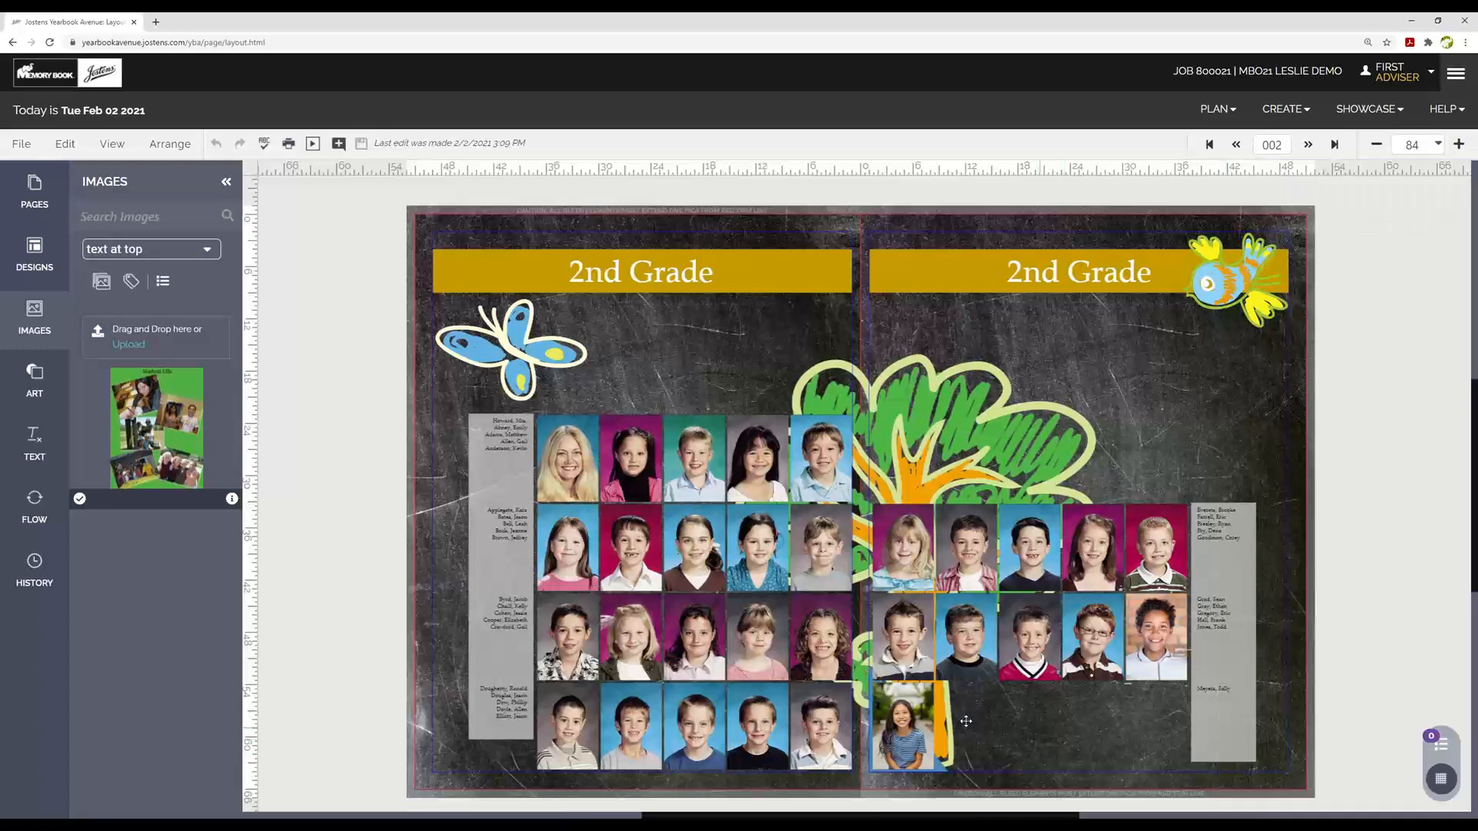
Step: Send page 003's portrait block to the back and delete the empty image frame that it was covering
left_click(1030, 668)
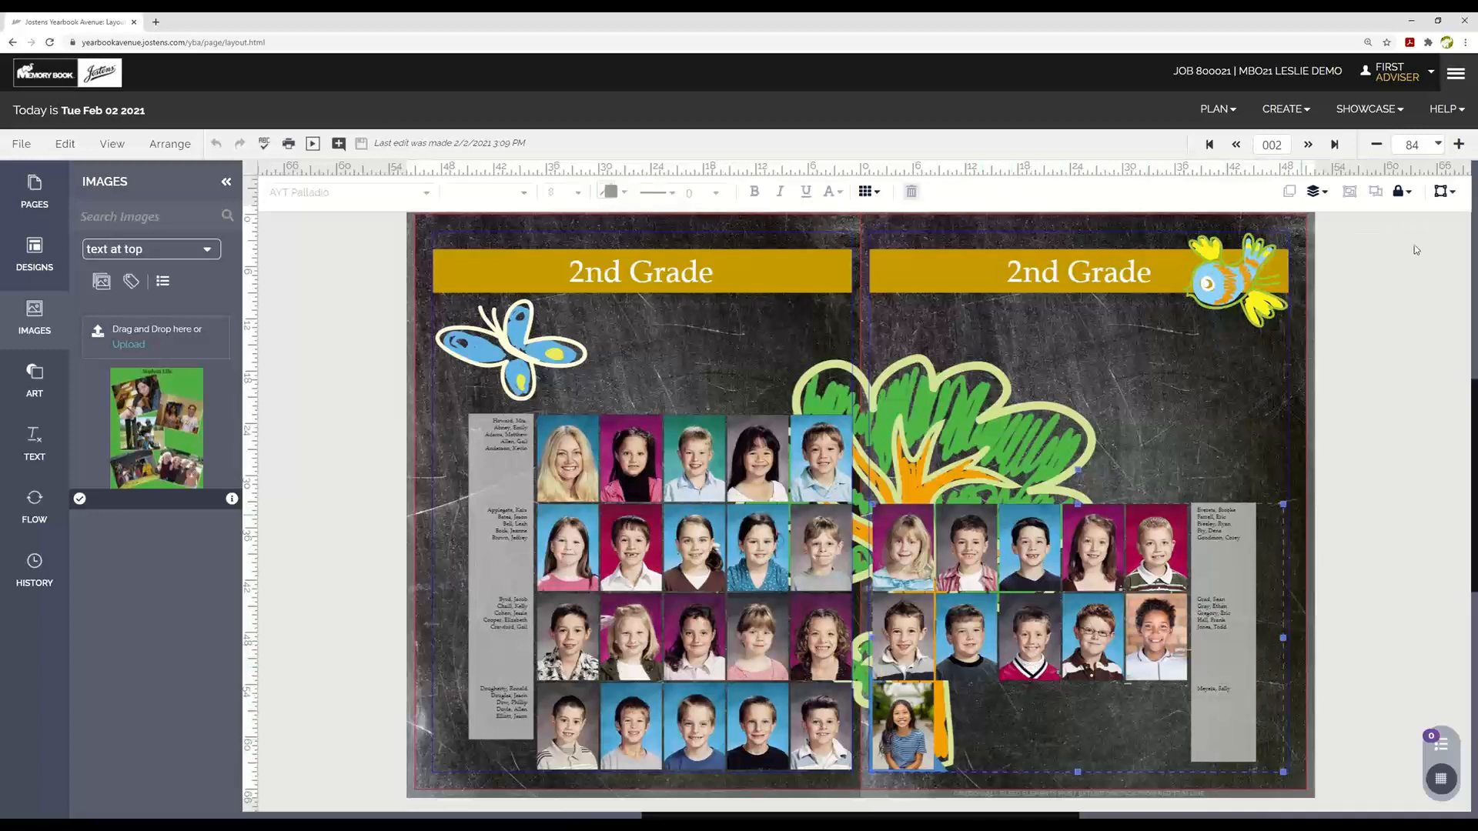
left_click(1314, 192)
left_click(1212, 300)
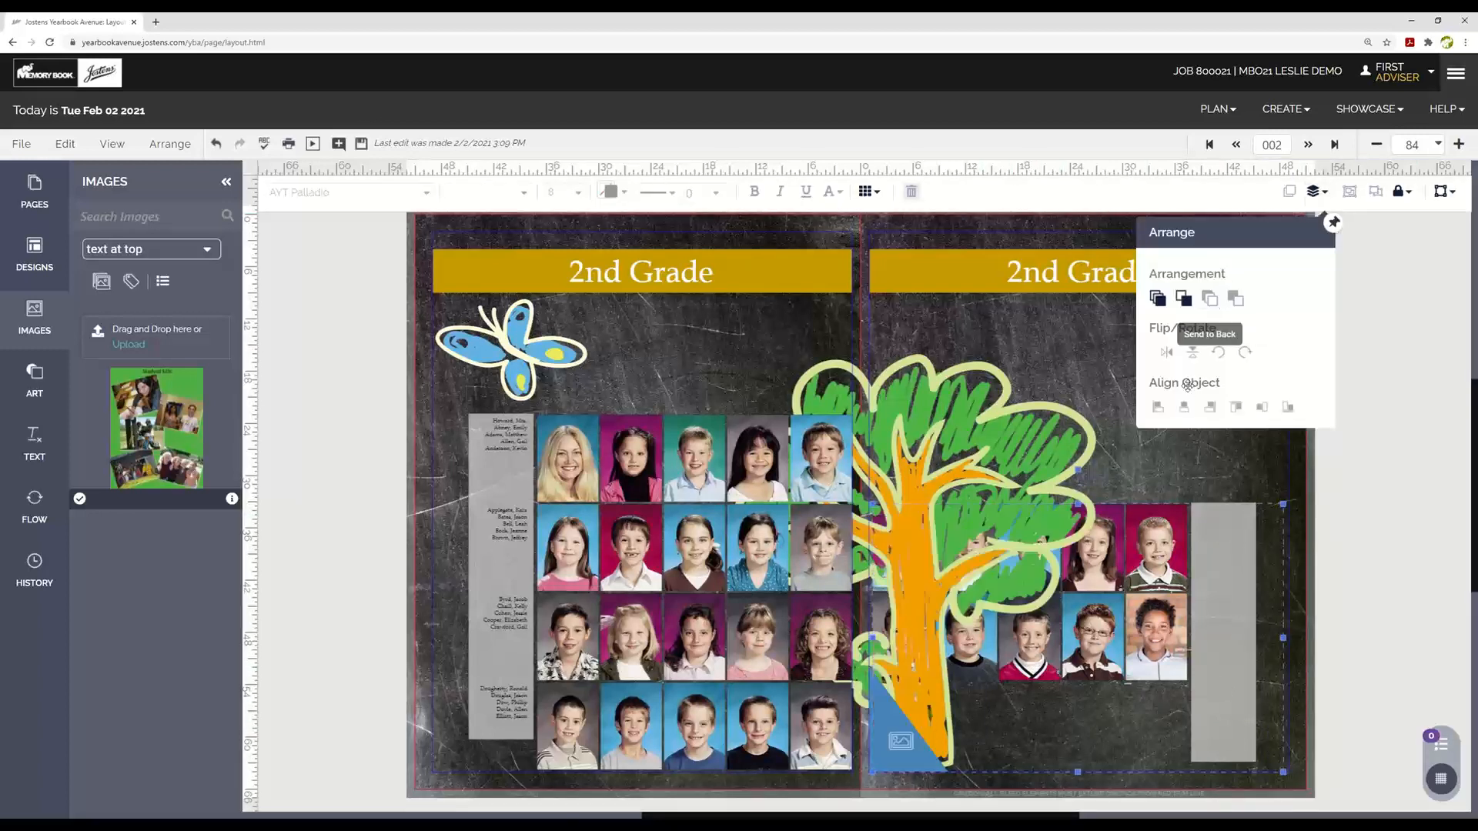
left_click(883, 750)
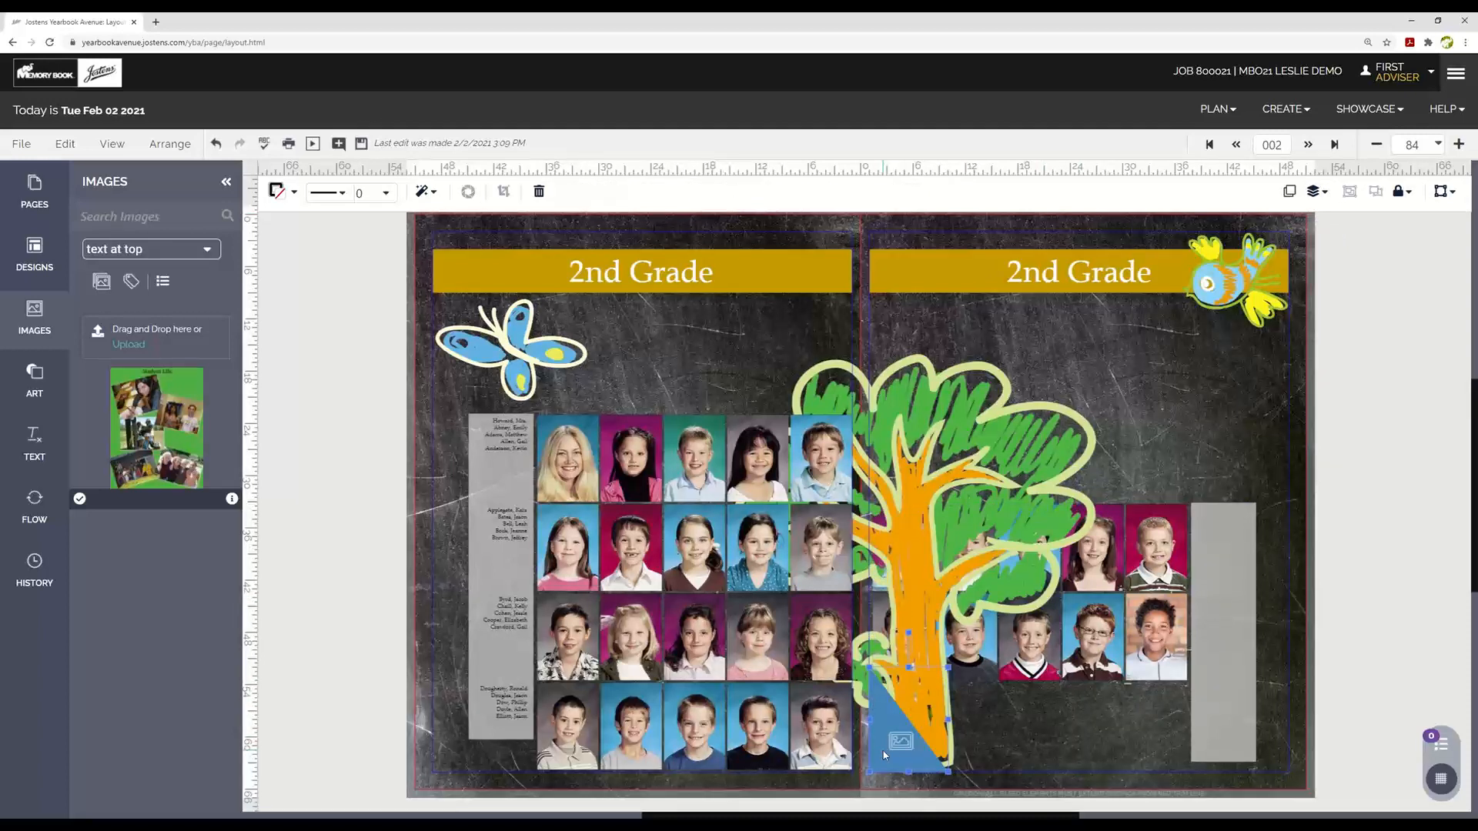
key("Delete")
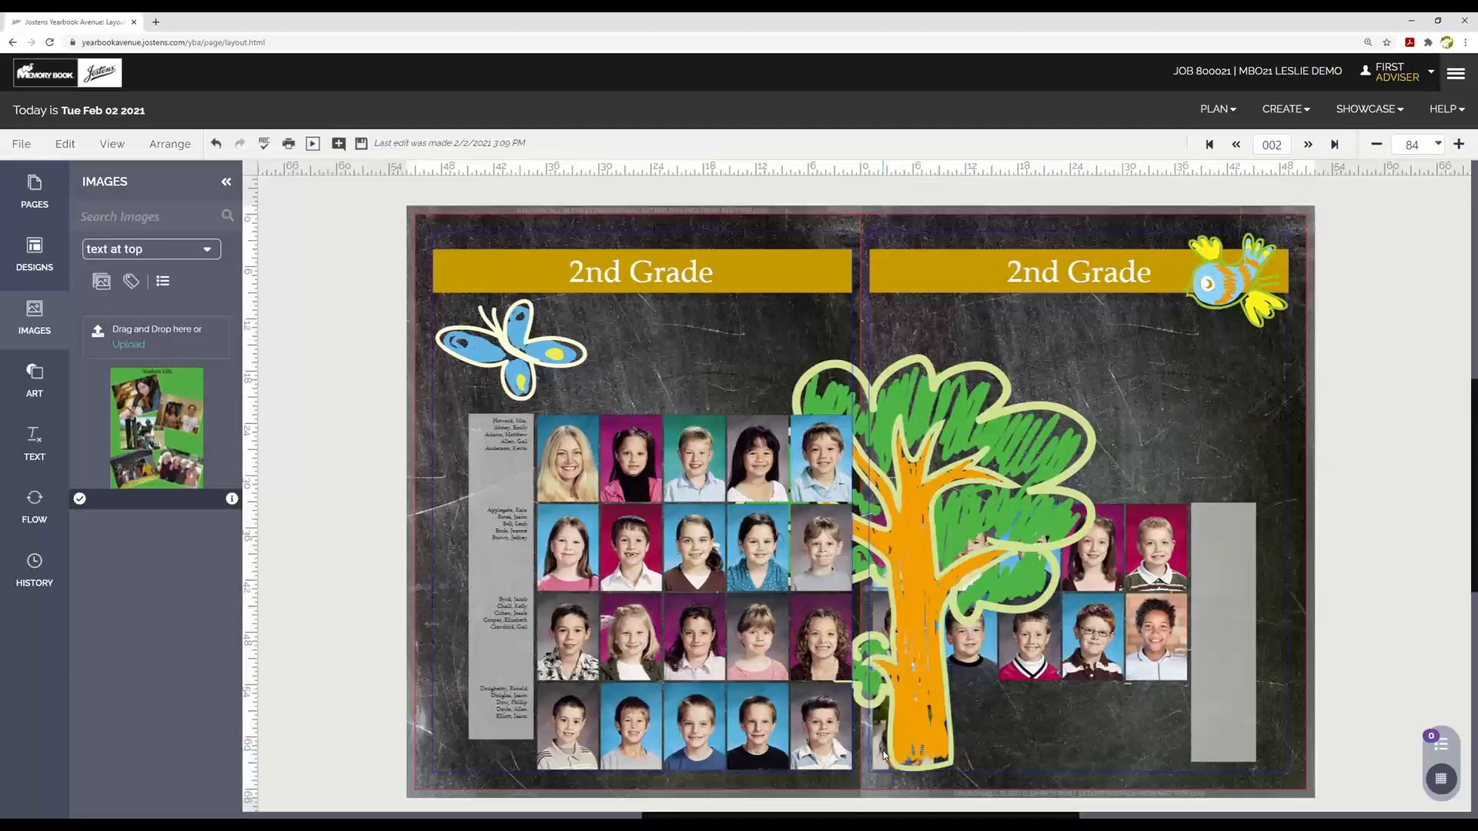
Step: Bring page 003's portrait block to the front and save the spread
left_click(1183, 548)
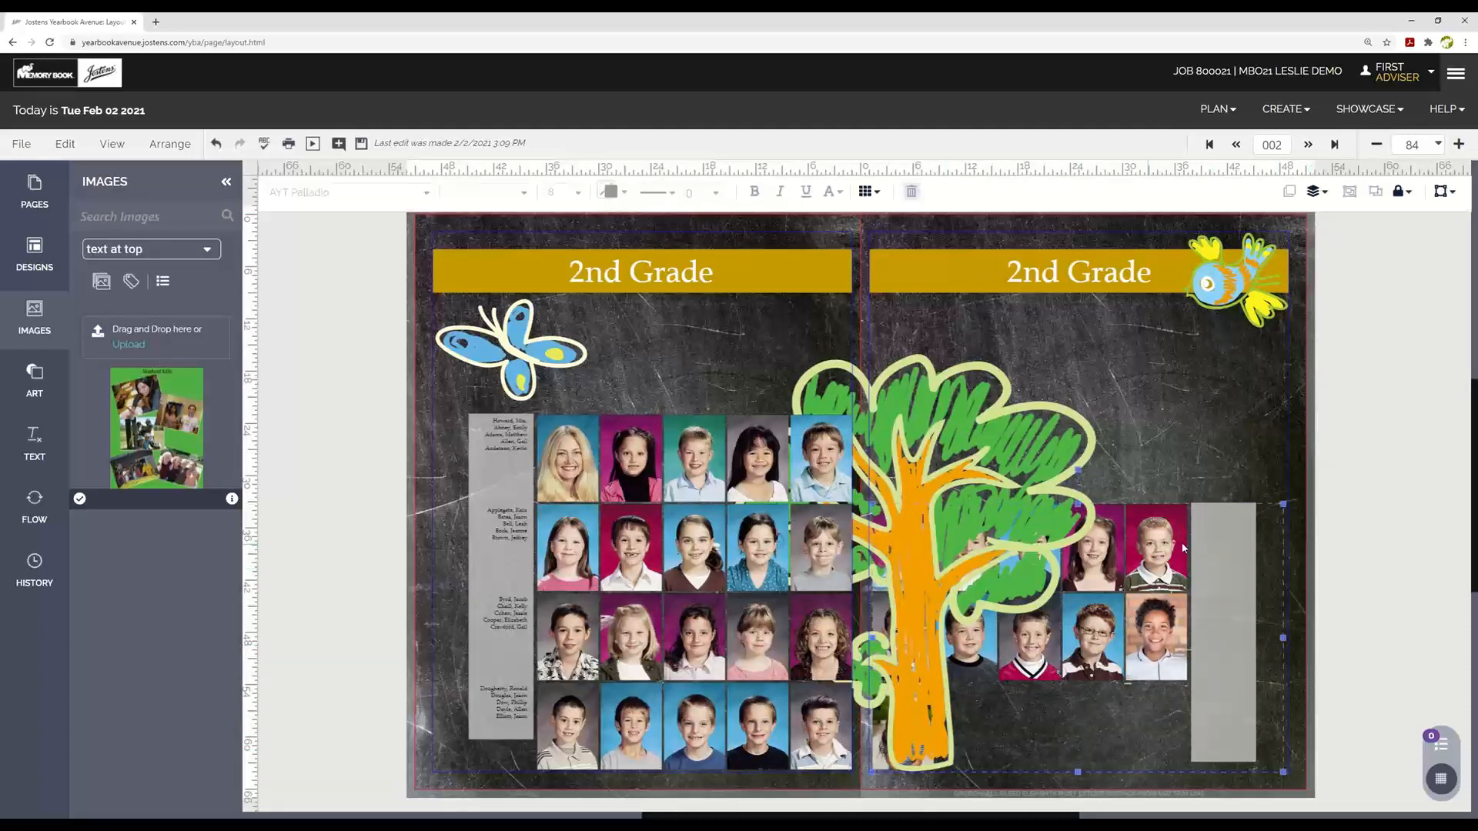
left_click(1316, 191)
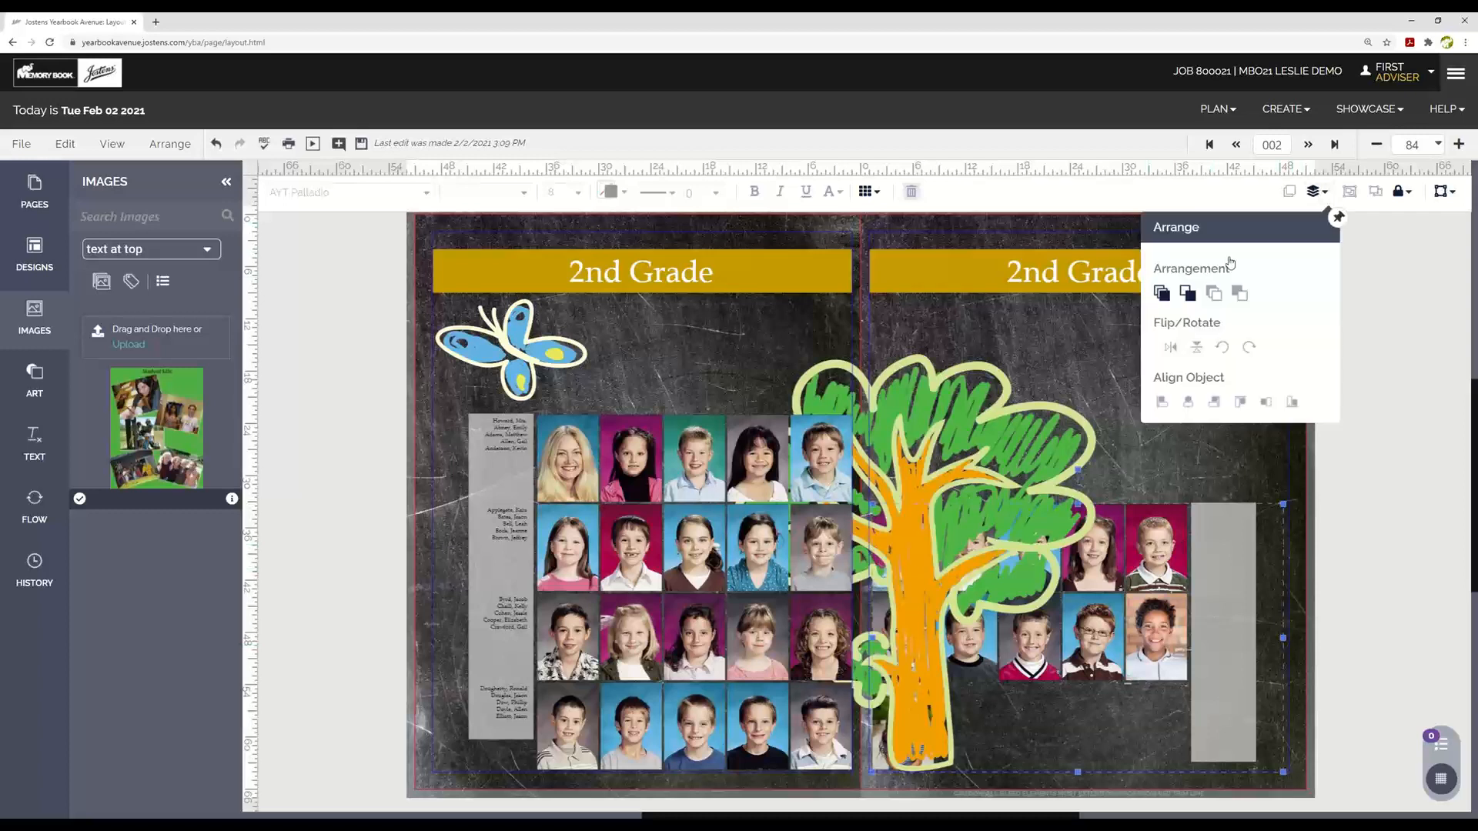
left_click(1162, 294)
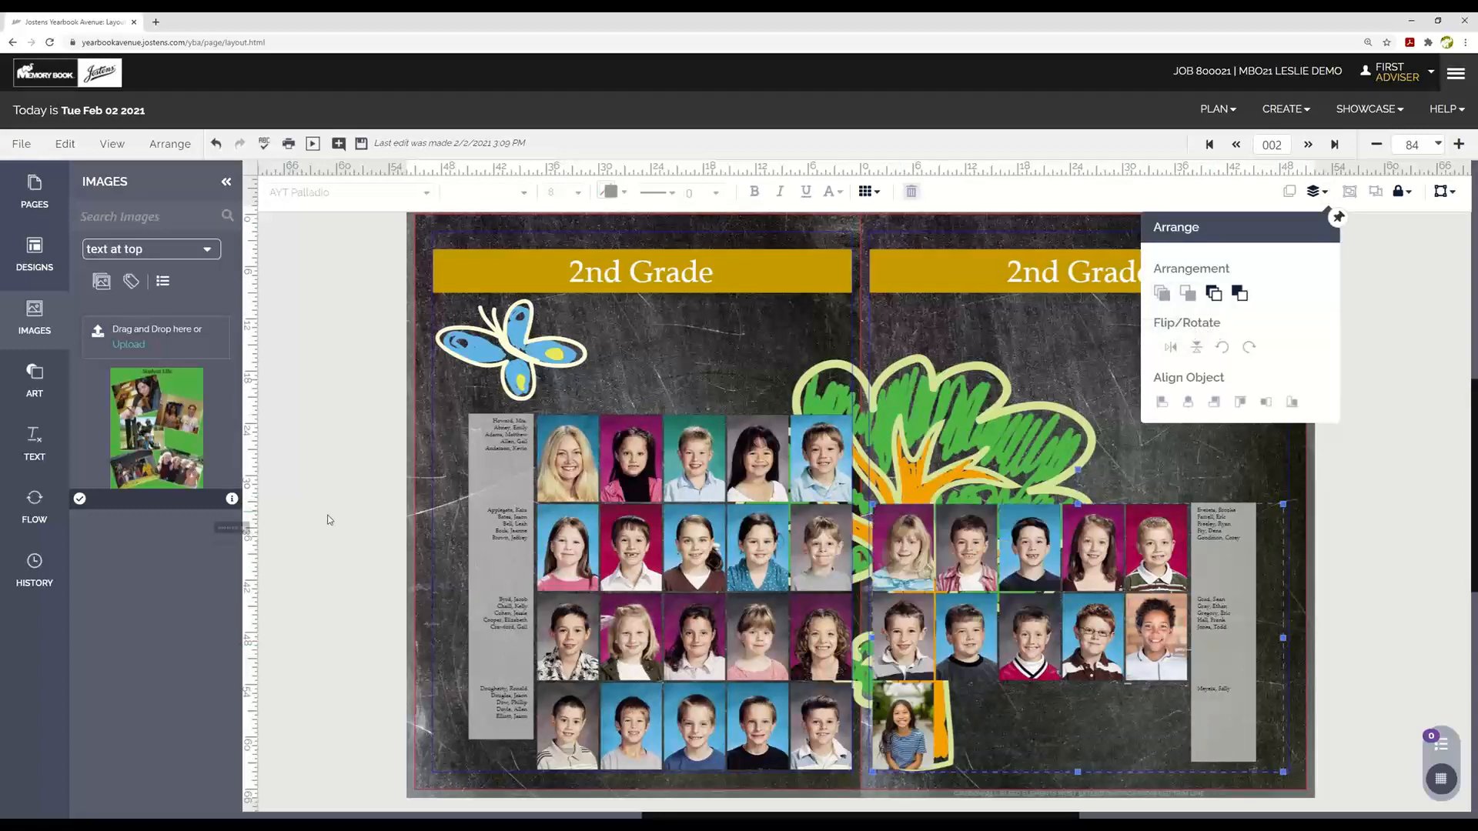
left_click(345, 481)
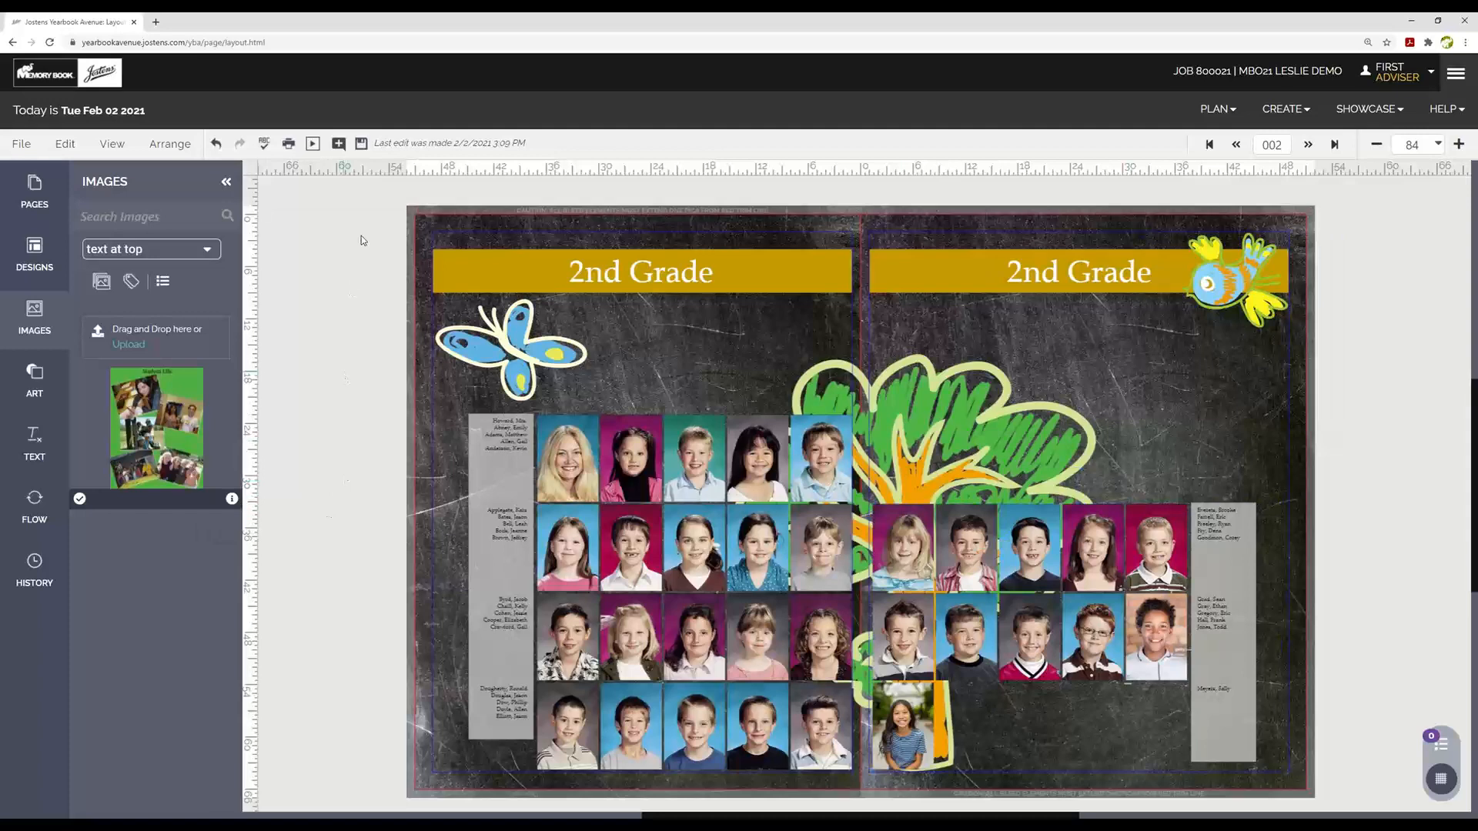
left_click(368, 161)
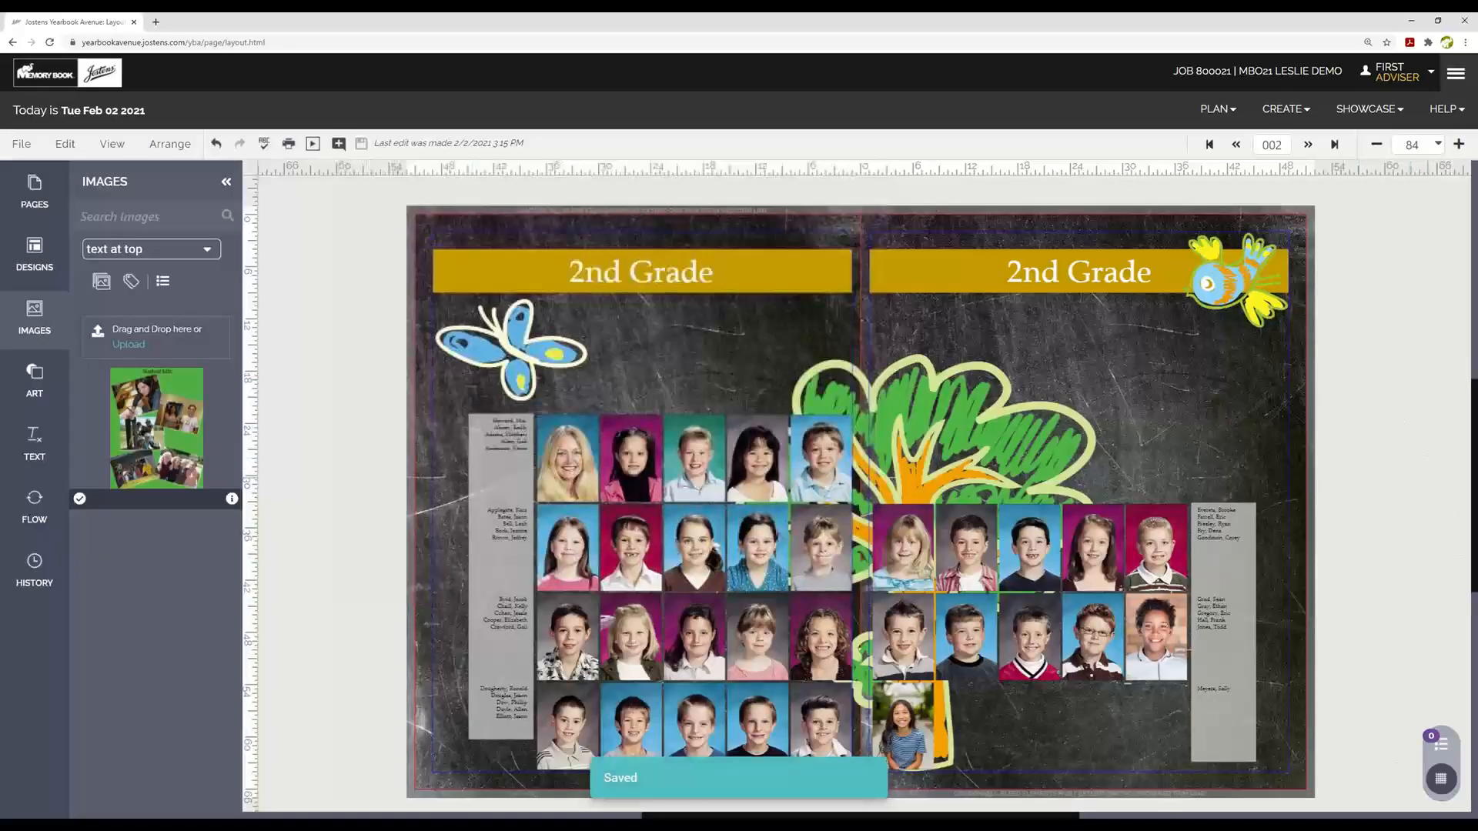
Step: Mark the spread of pages 002 and 003 as complete from preflight and check page 003's status
left_click(1432, 746)
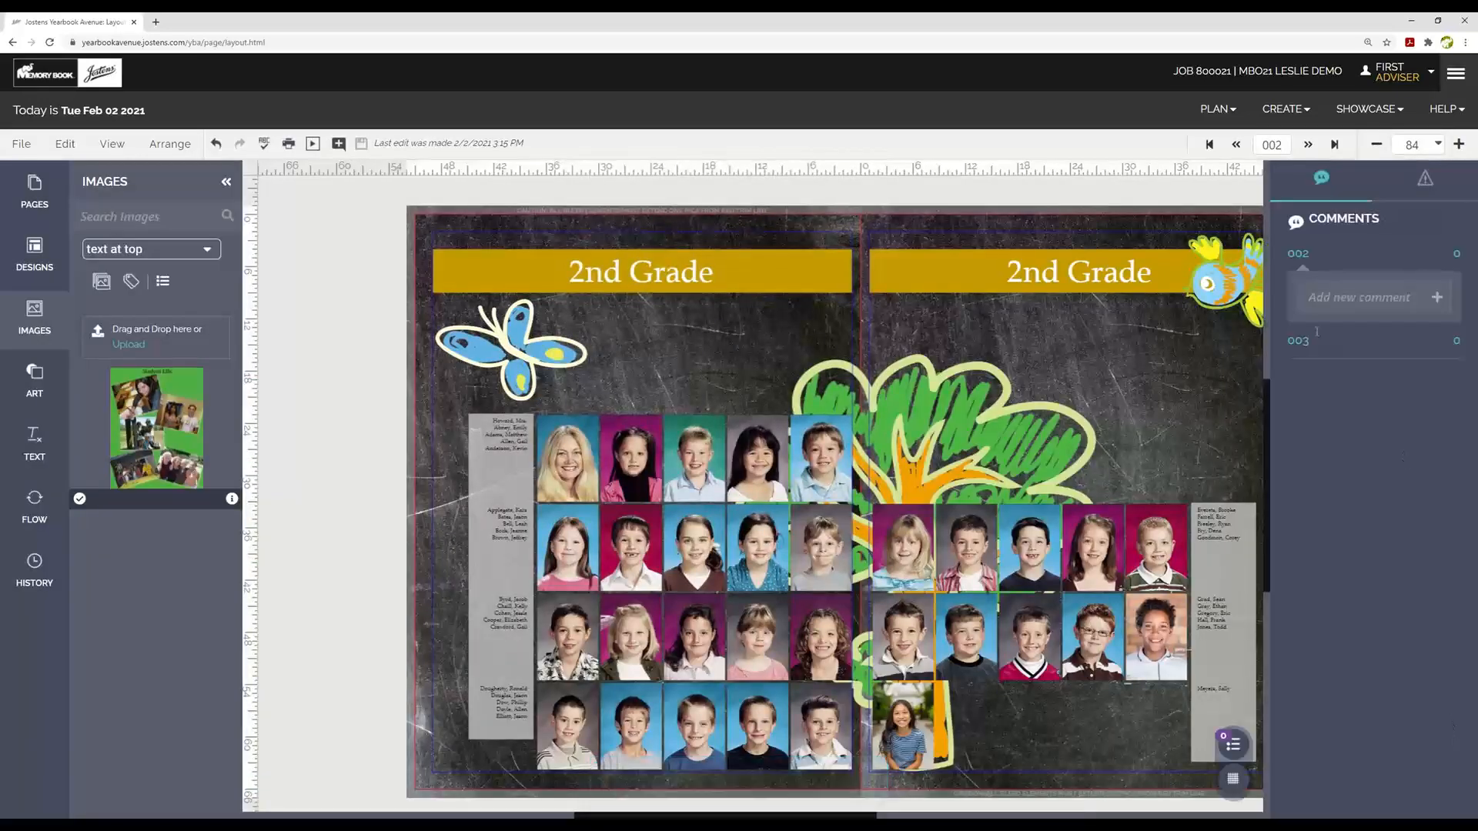
left_click(1301, 255)
left_click(1303, 257)
left_click(1424, 178)
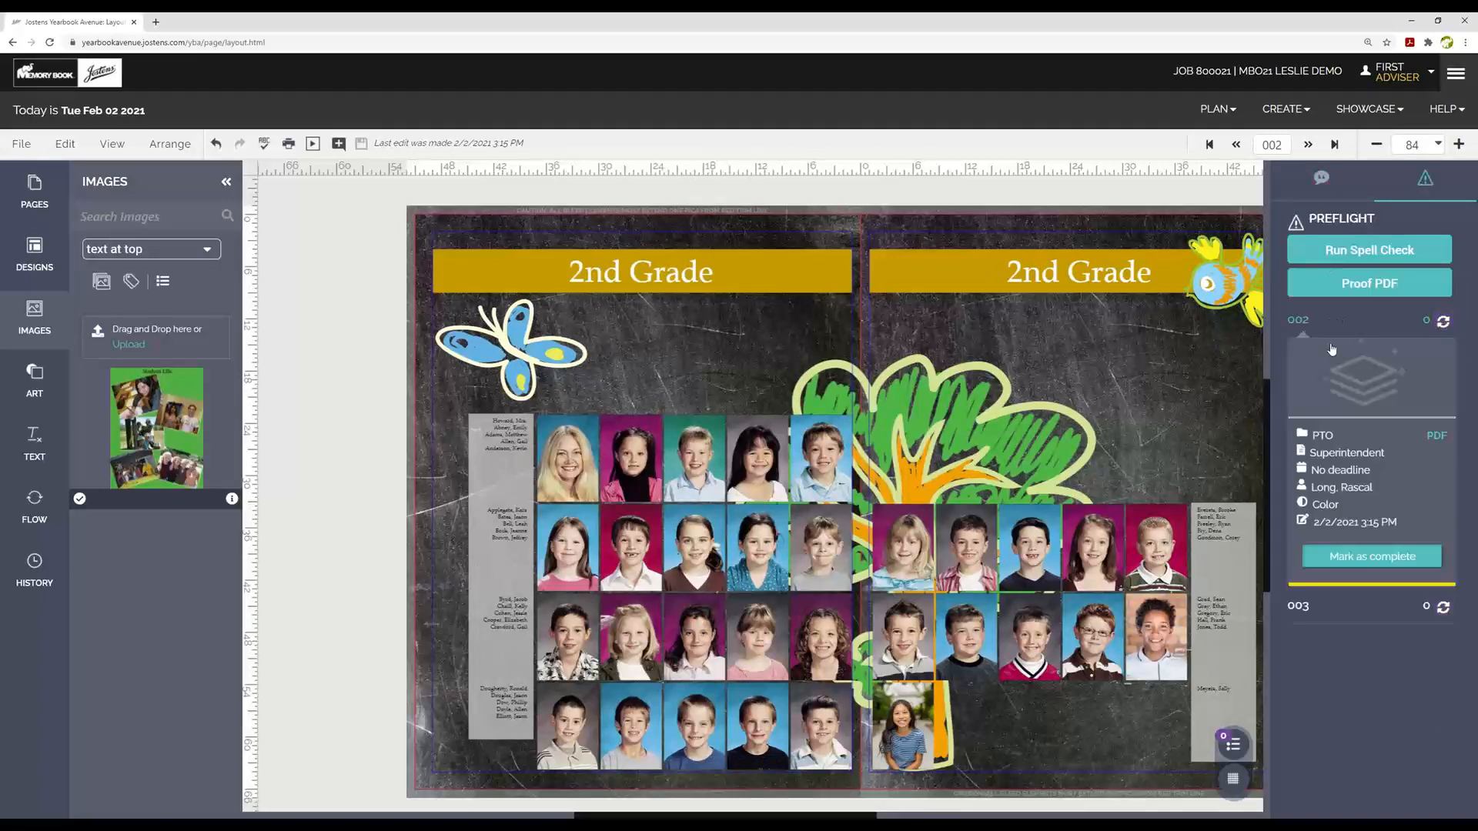
left_click(1363, 556)
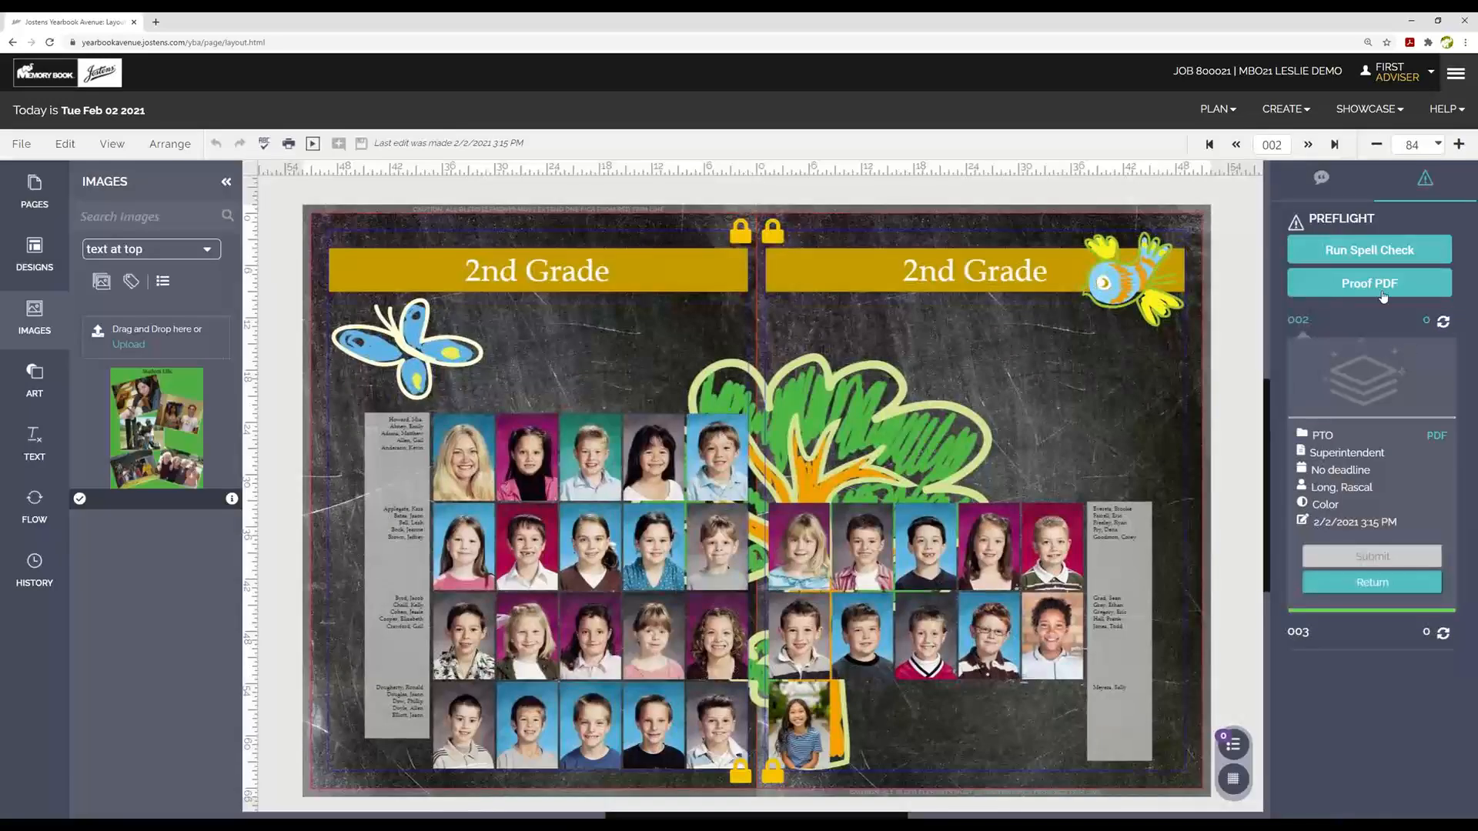
left_click(1302, 323)
left_click(1300, 359)
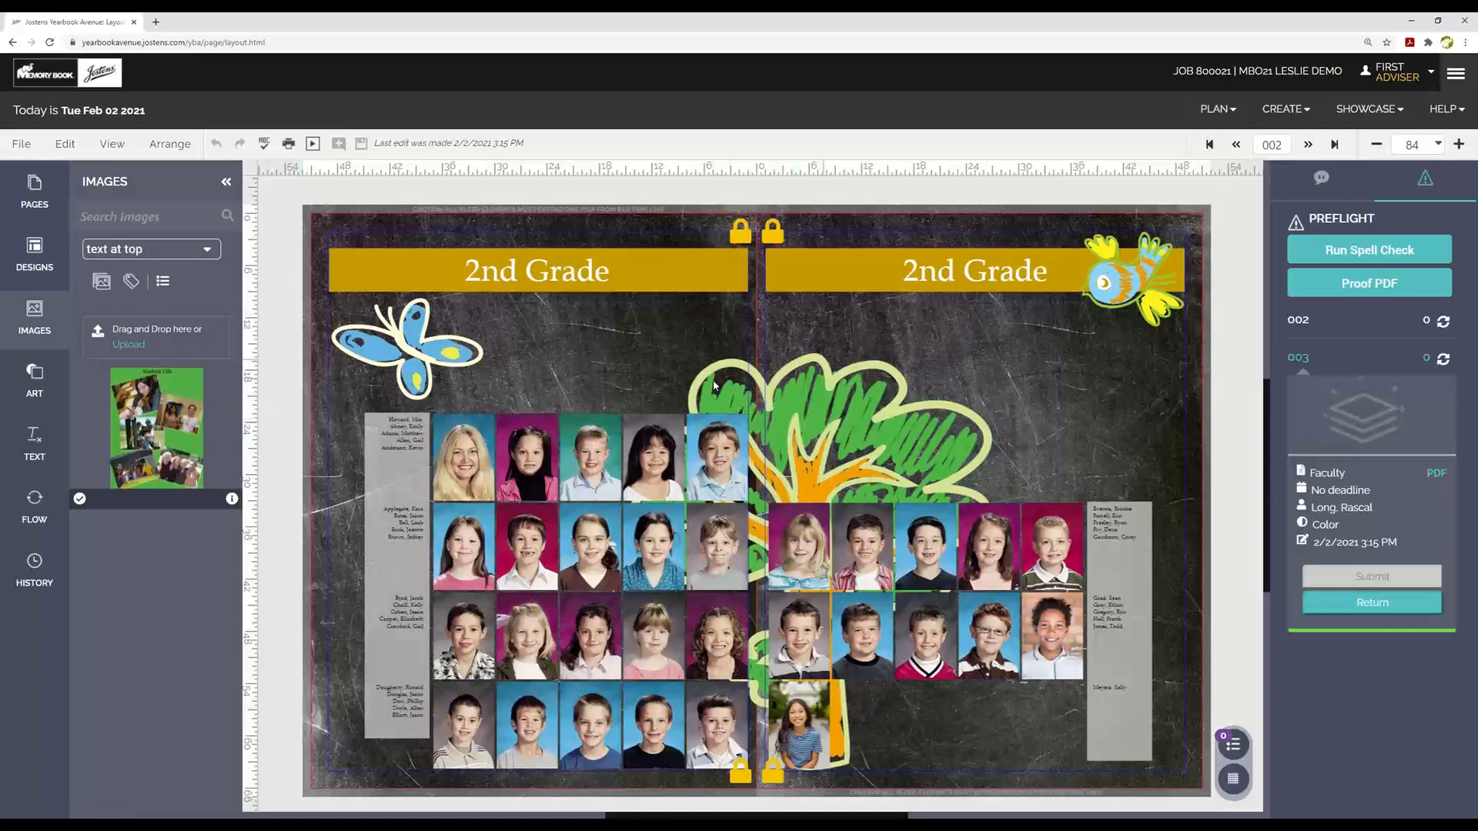
Step: Open the page ladder and review the completion status of pages 001 to 009
left_click(1218, 108)
left_click(1090, 146)
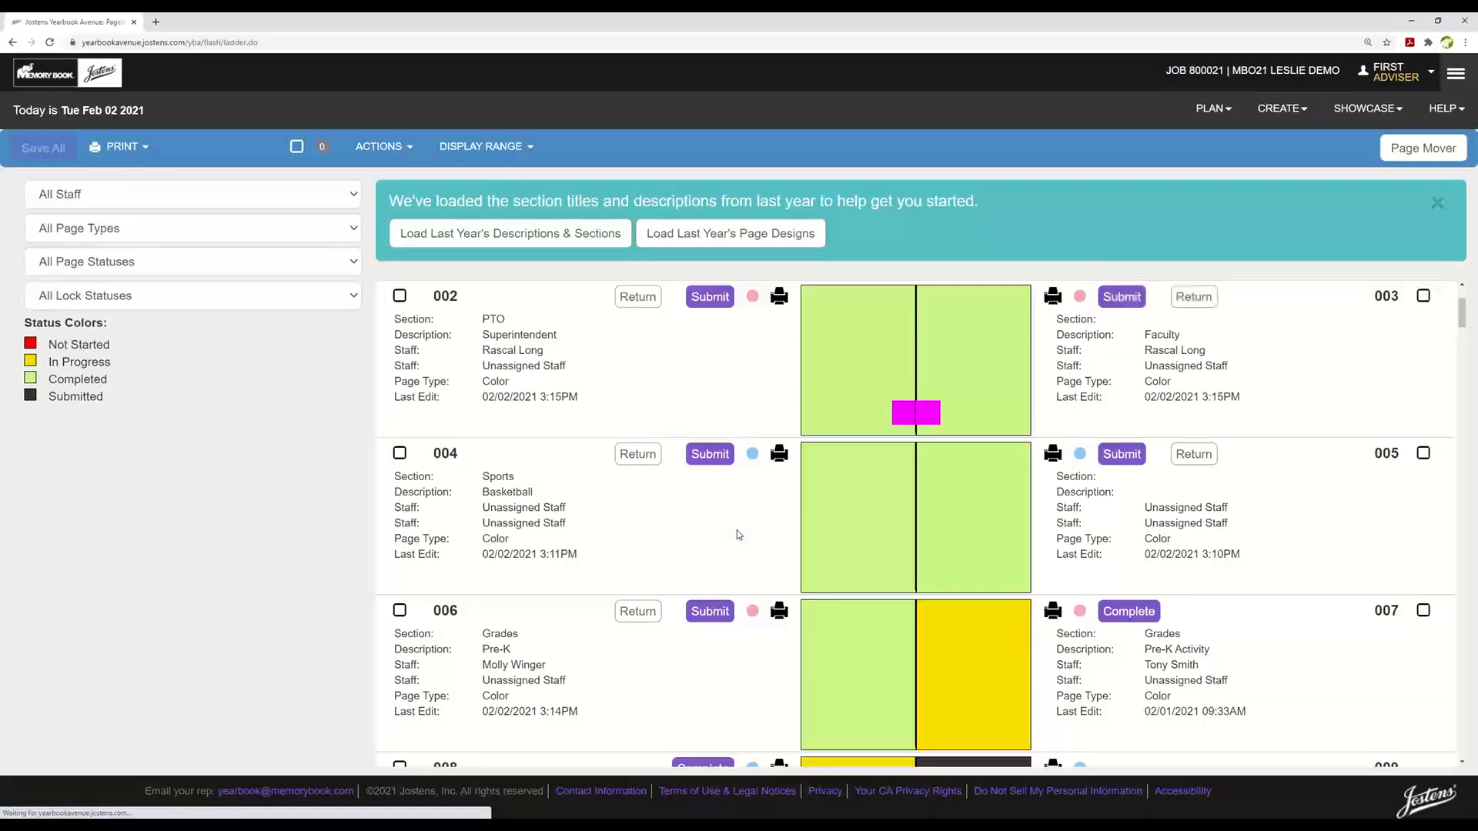
scroll(1146, 292, "up", 2)
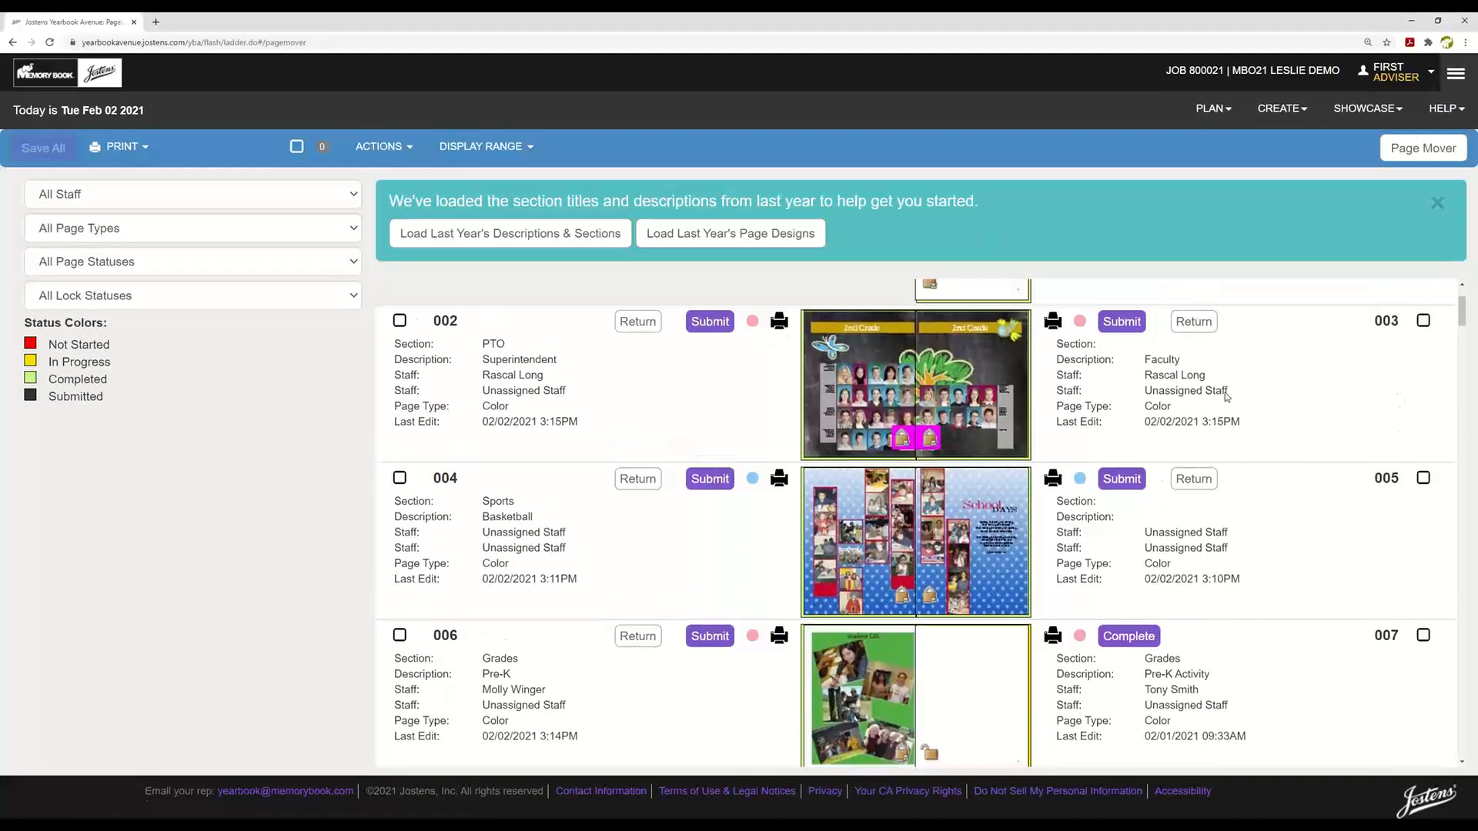
scroll(762, 615, "down", 2)
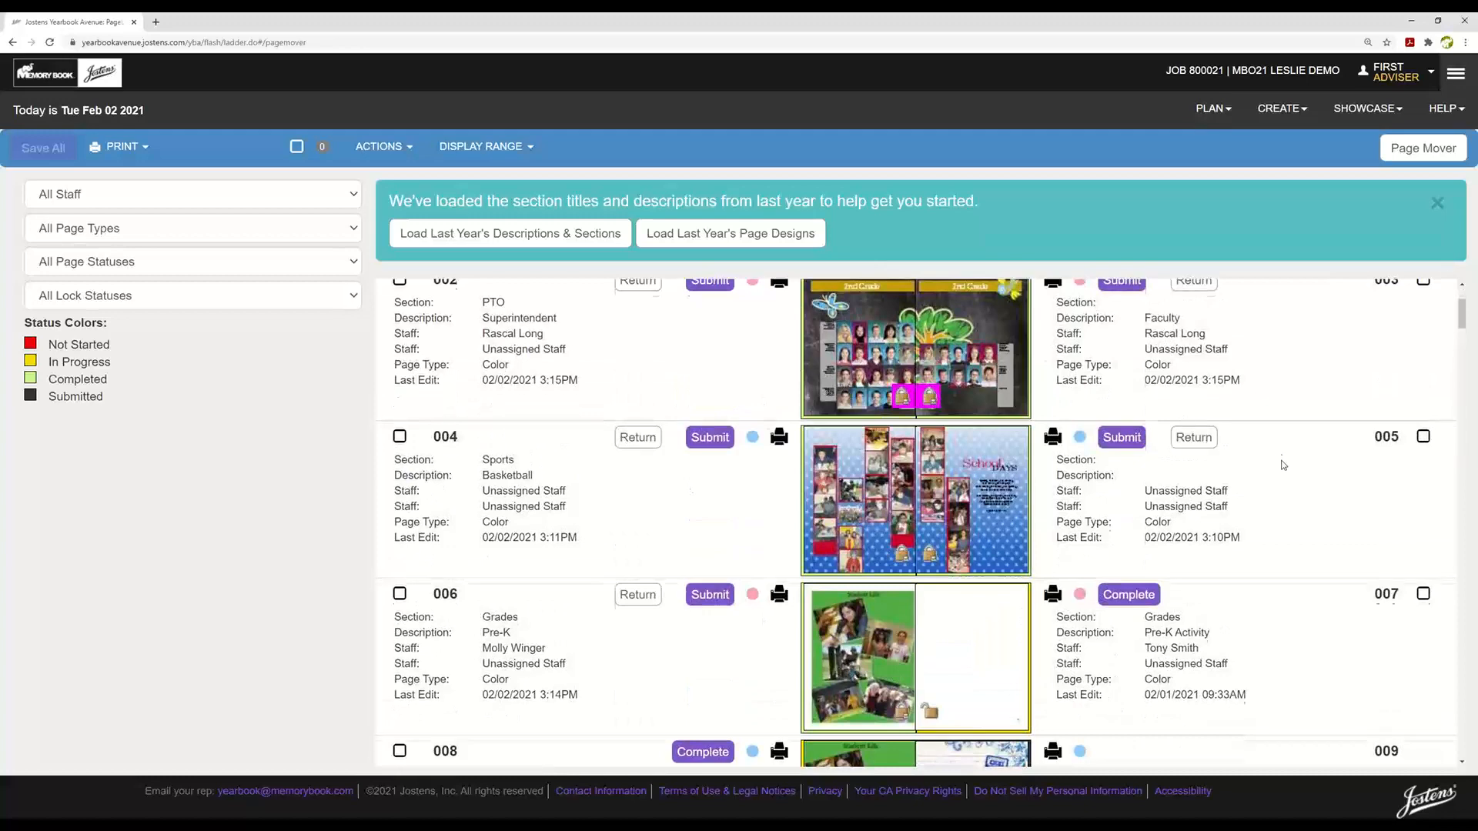
scroll(1285, 463, "up", 2)
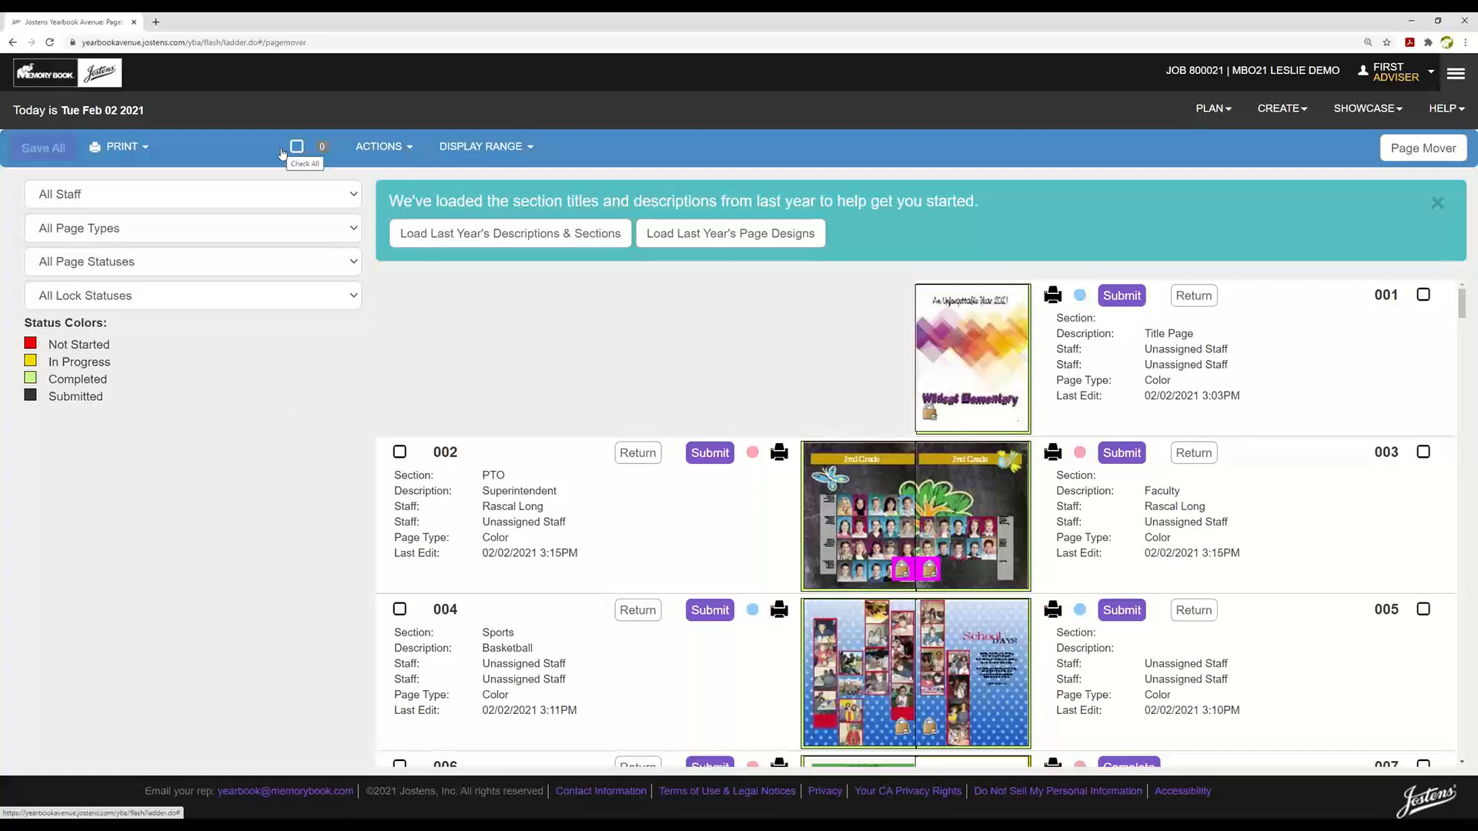
Step: Submit pages 001 to 006 together in the page ladder, confirm the submission, and dismiss the page status report
left_click(1423, 296)
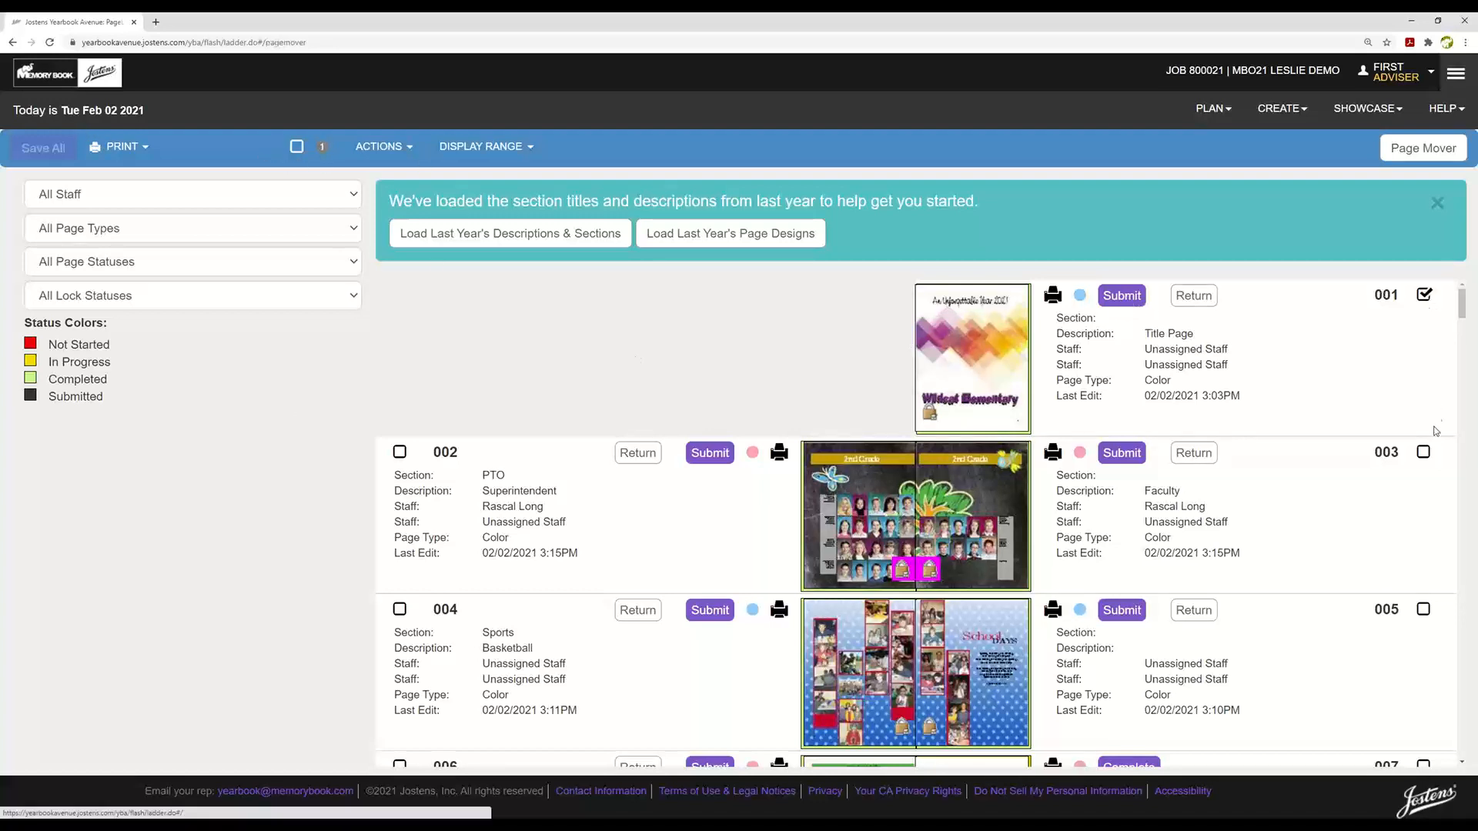
left_click(1423, 451)
left_click(399, 452)
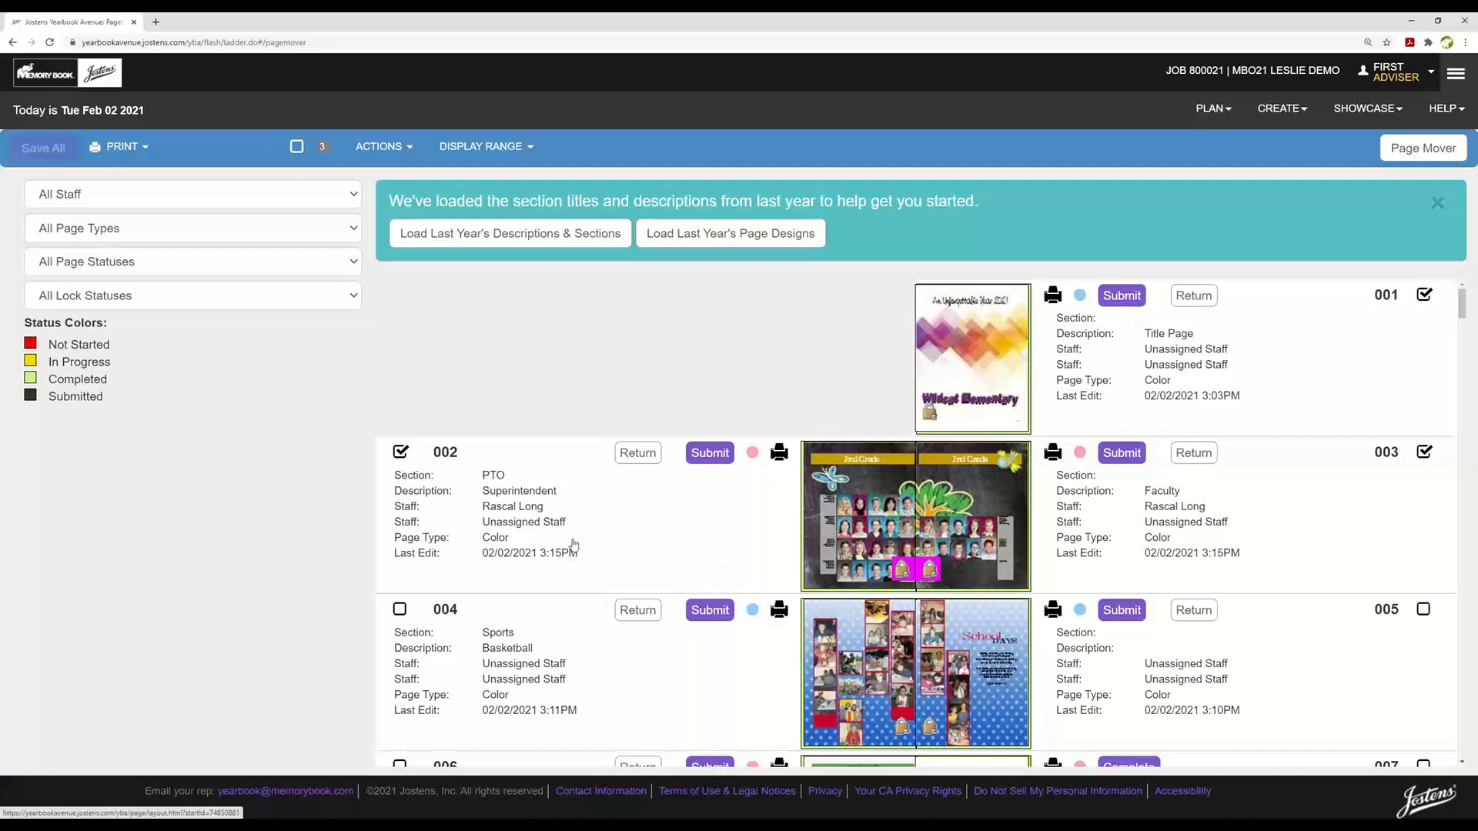
left_click(400, 609)
left_click(1423, 608)
scroll(662, 656, "down", 1)
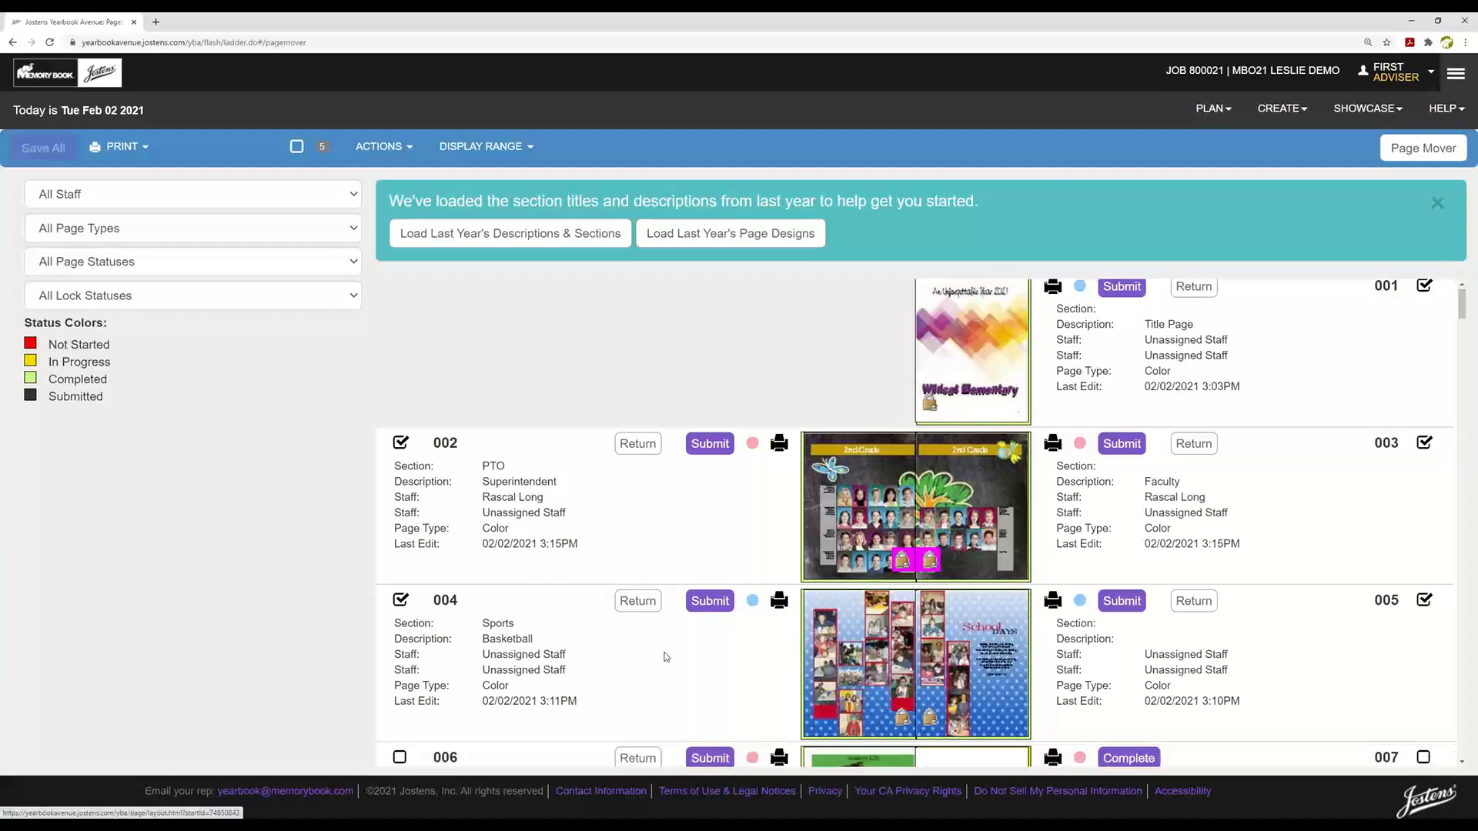
left_click(399, 709)
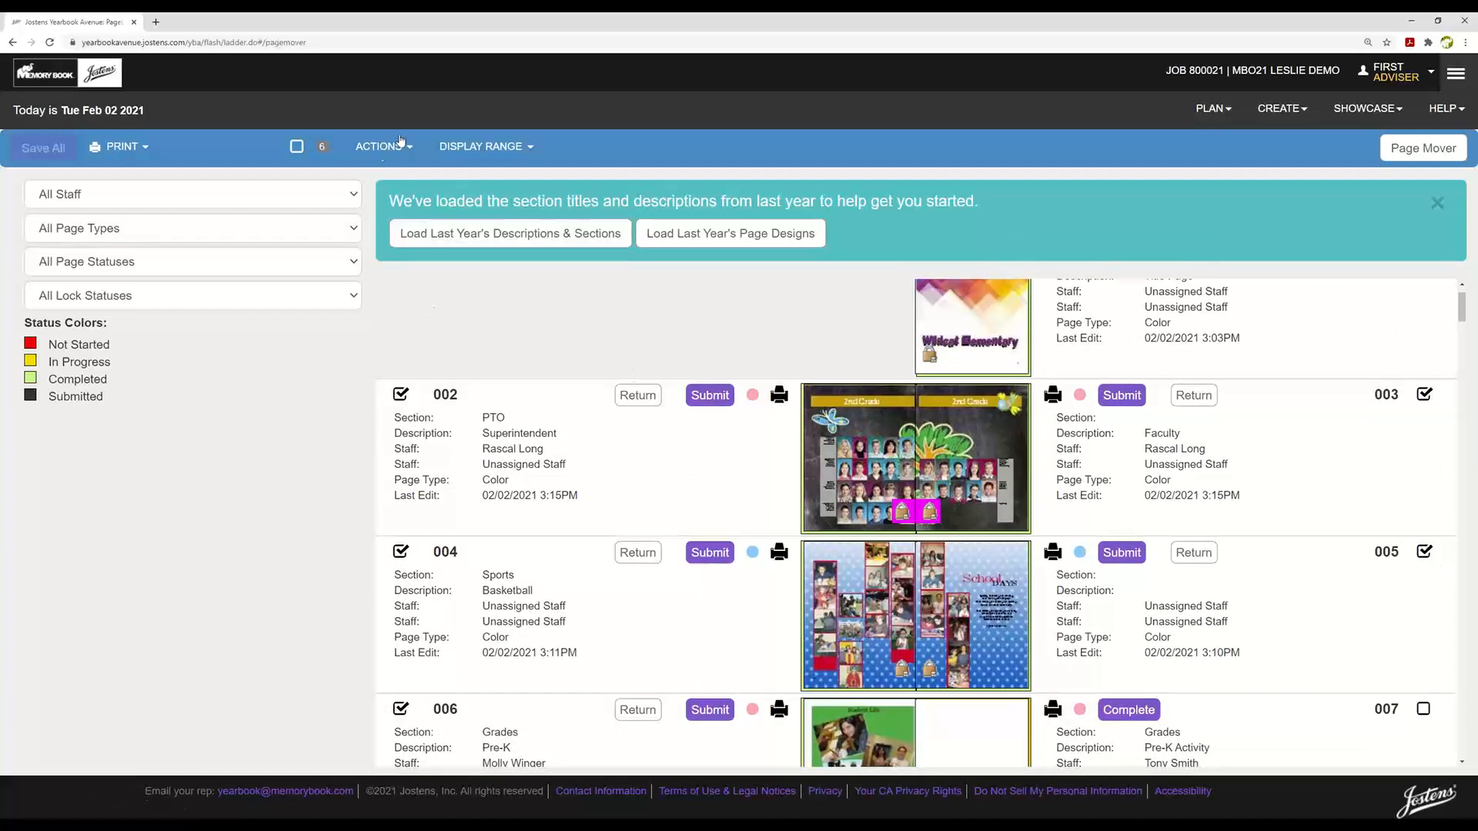
left_click(399, 147)
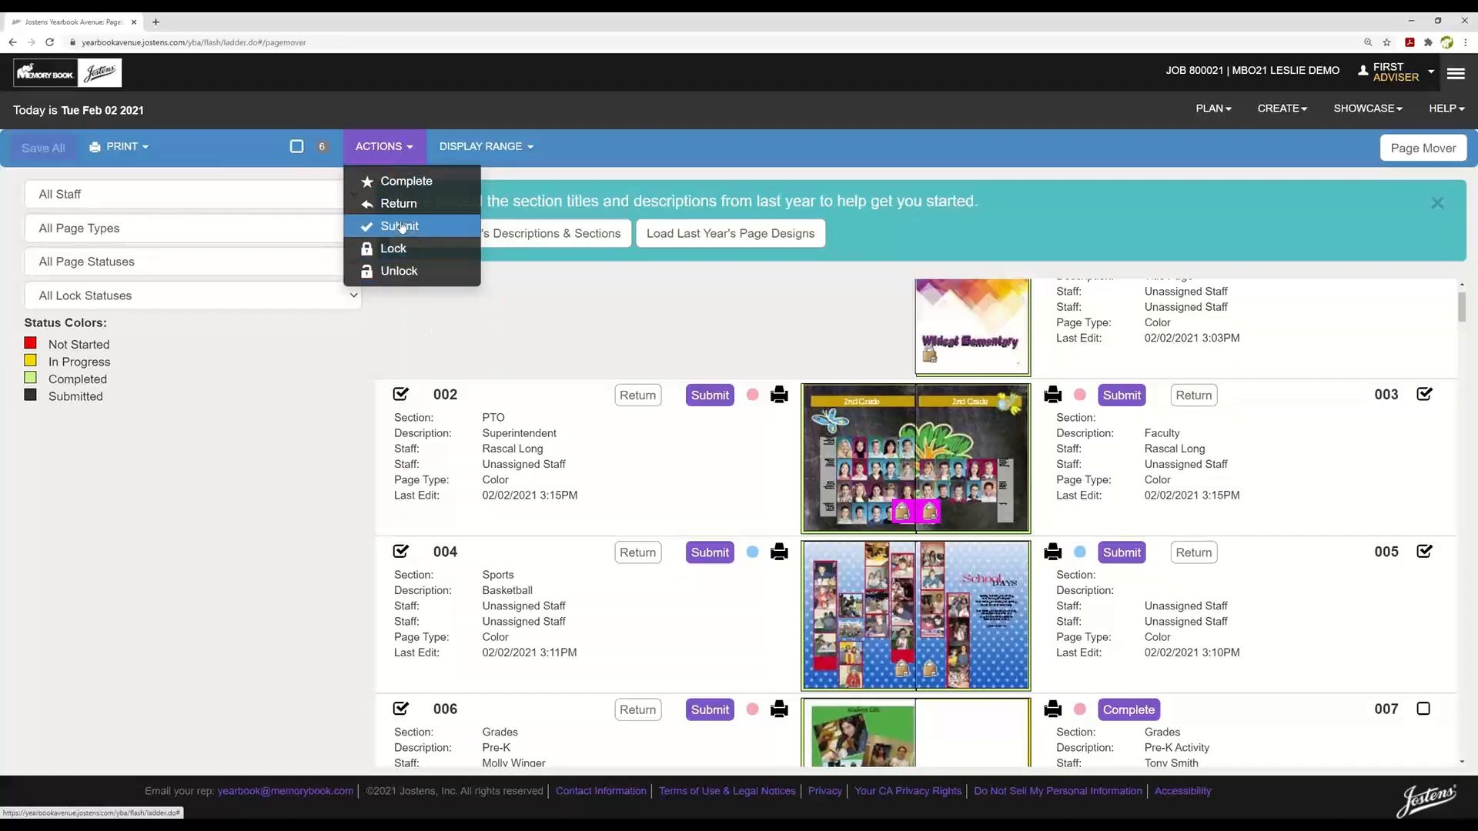
left_click(399, 227)
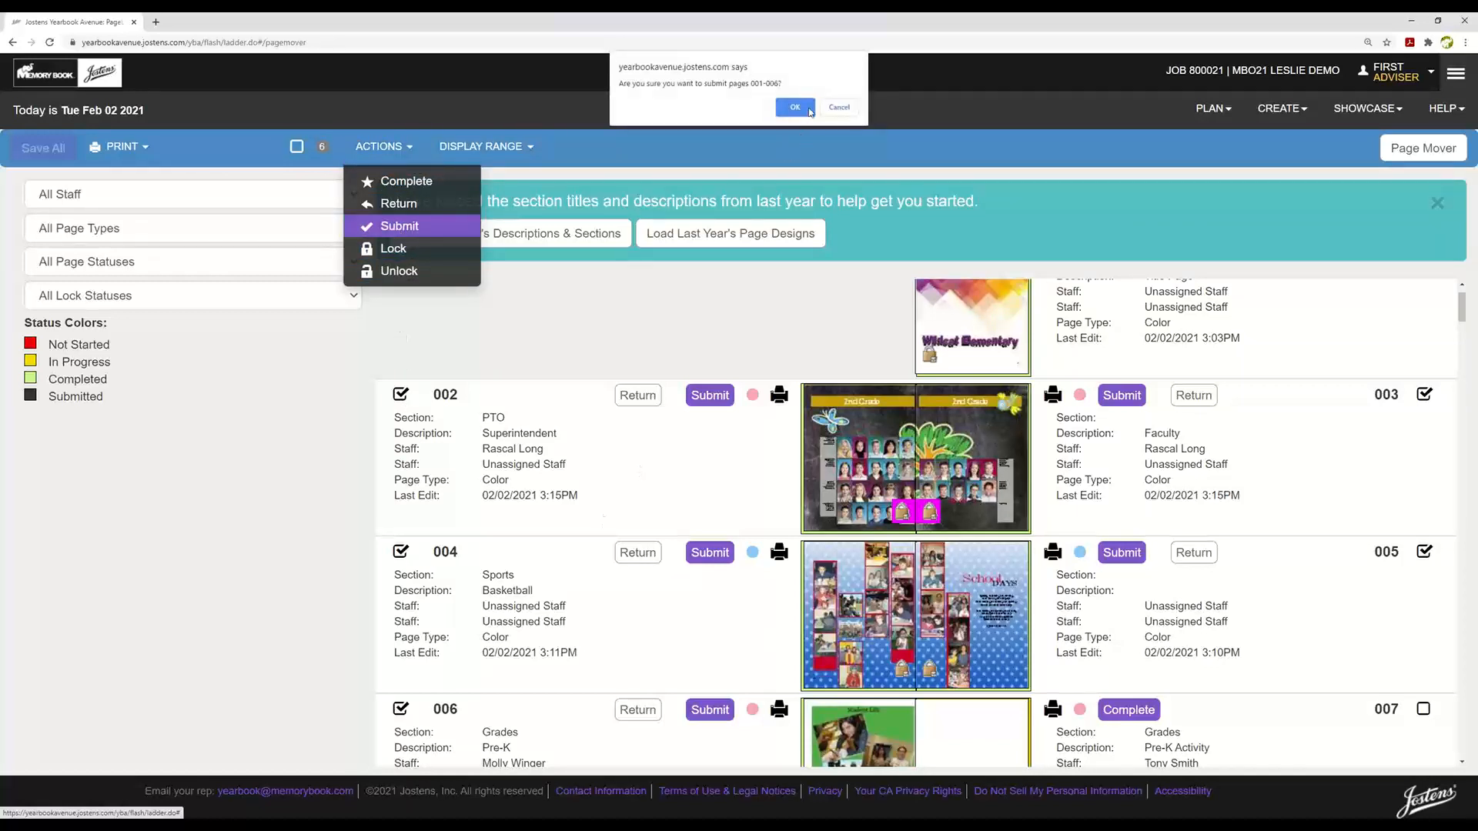
left_click(810, 112)
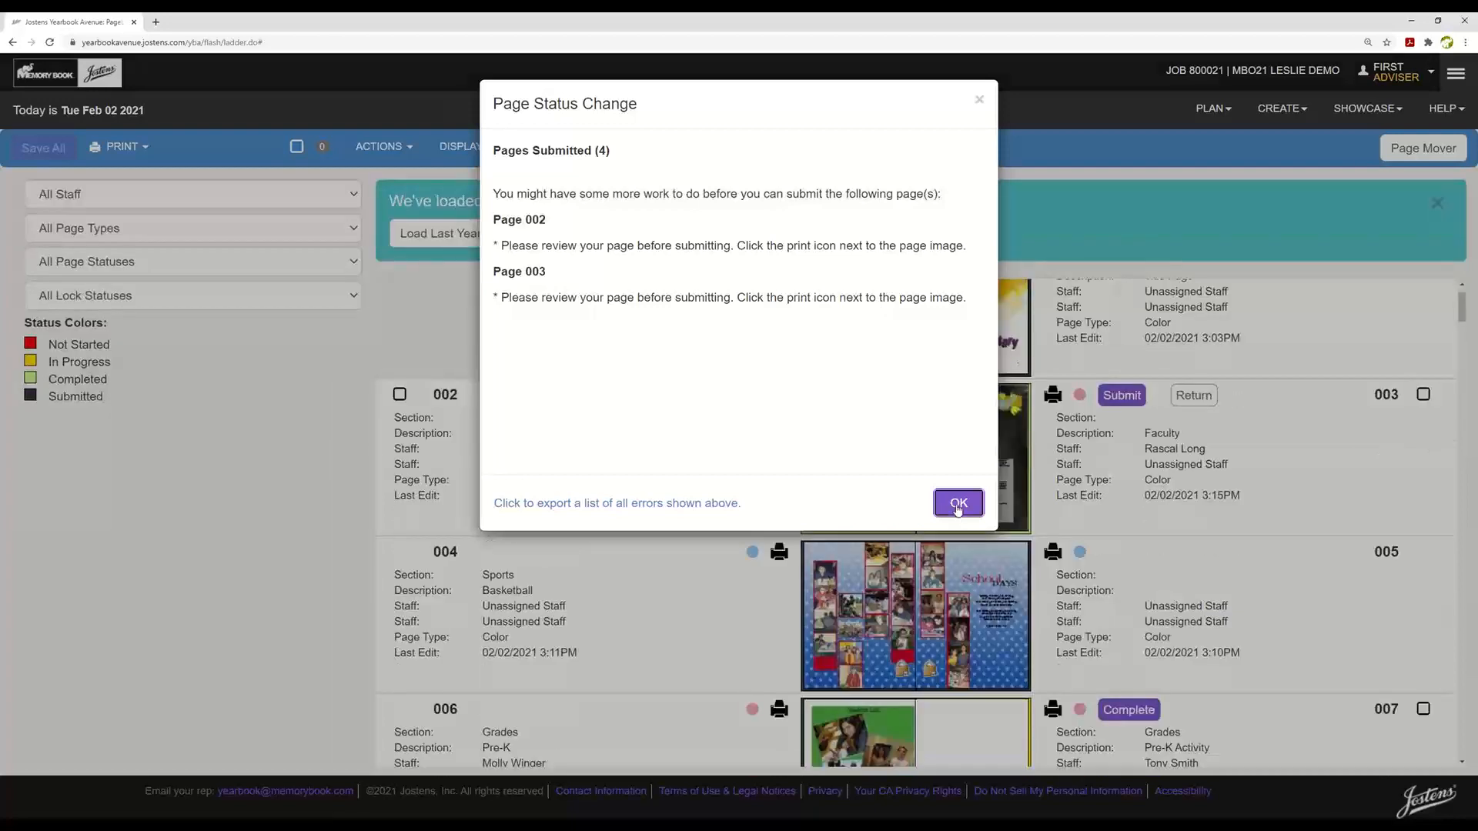
left_click(958, 507)
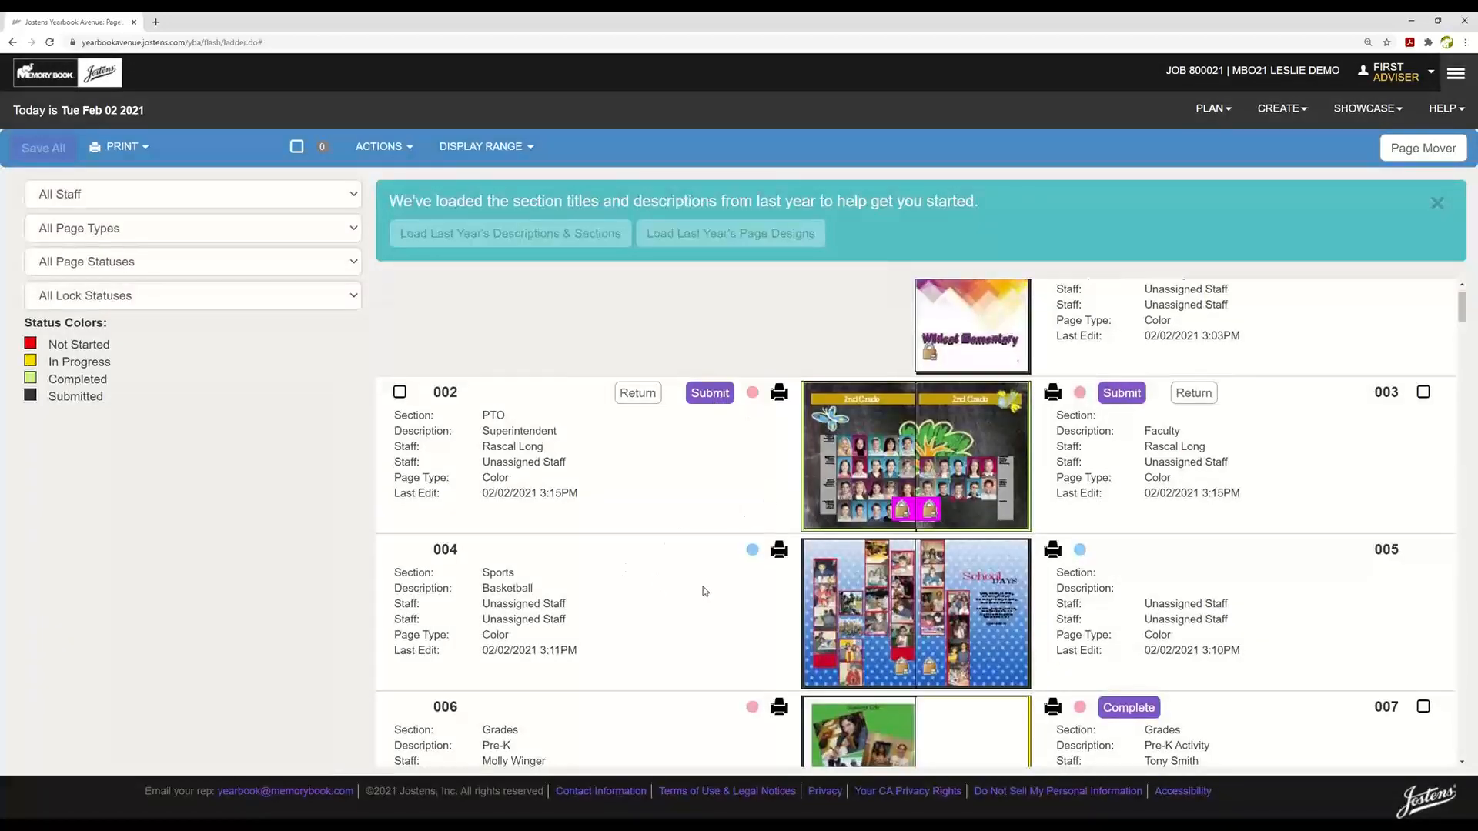
Step: Review the statuses of pages 001 to 009 in the page ladder and open the page designer
scroll(703, 586, "down", 2)
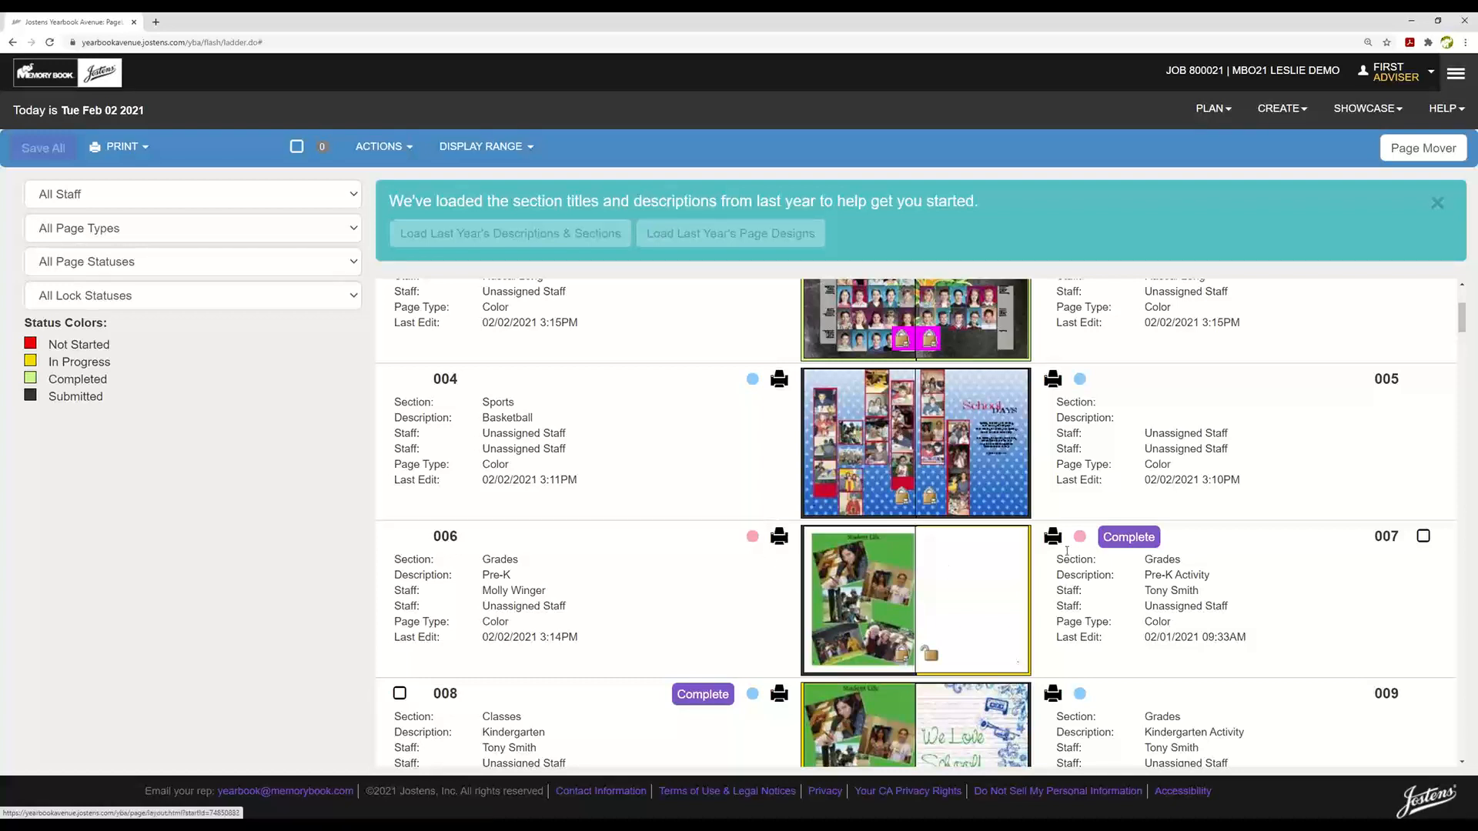
scroll(1169, 558, "up", 3)
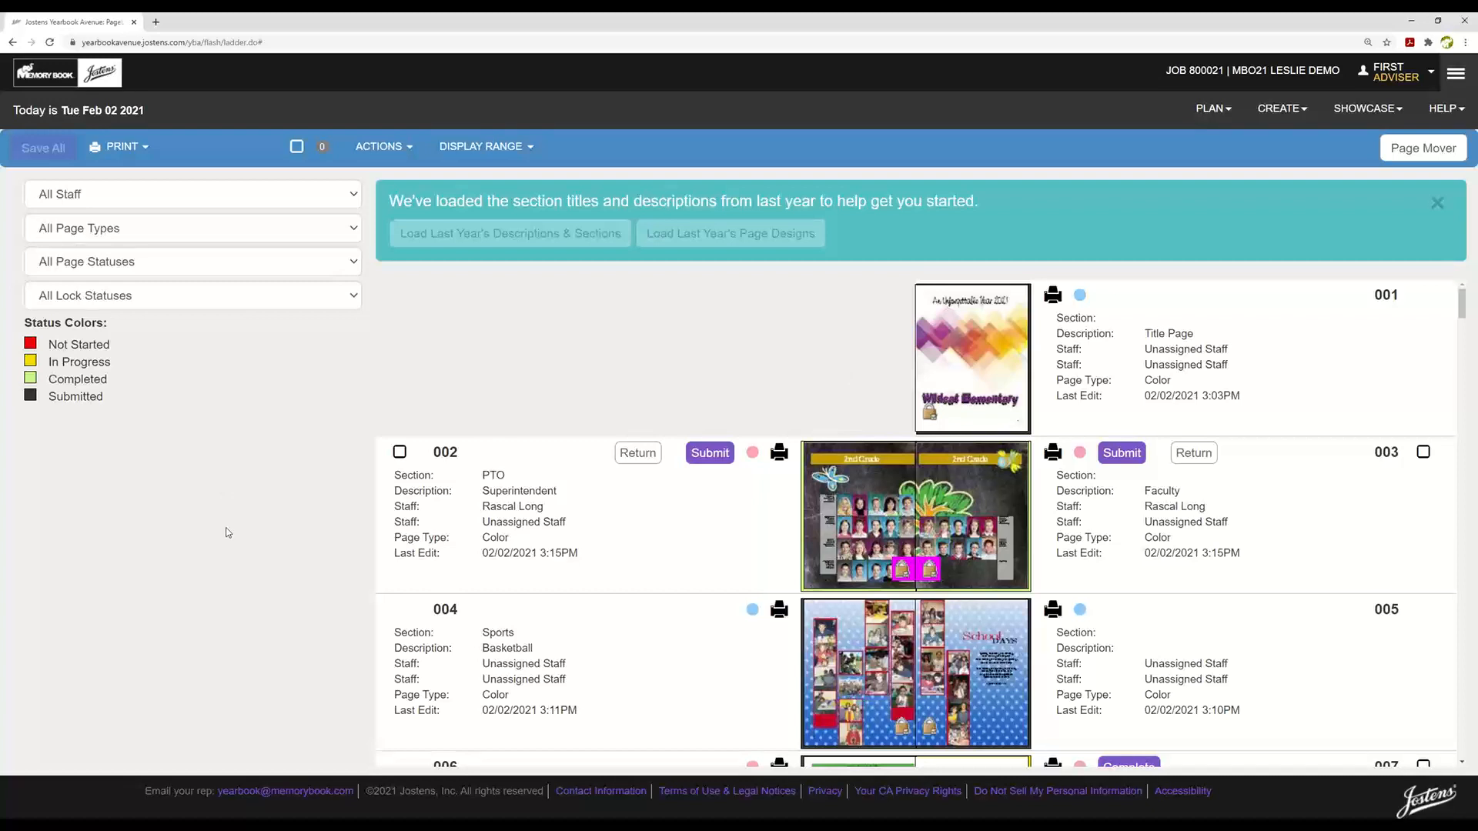
left_click(1213, 109)
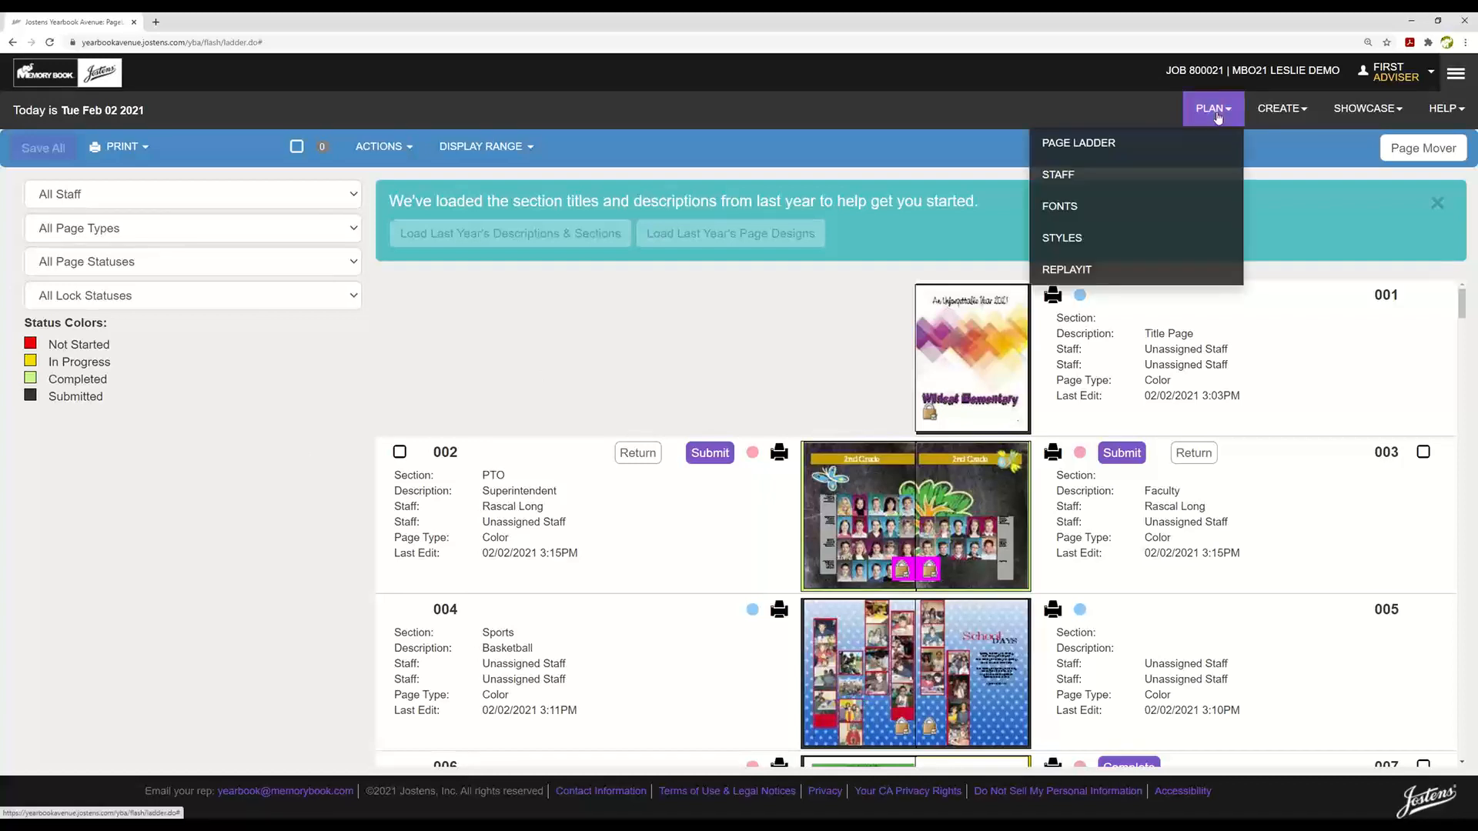
left_click(1292, 112)
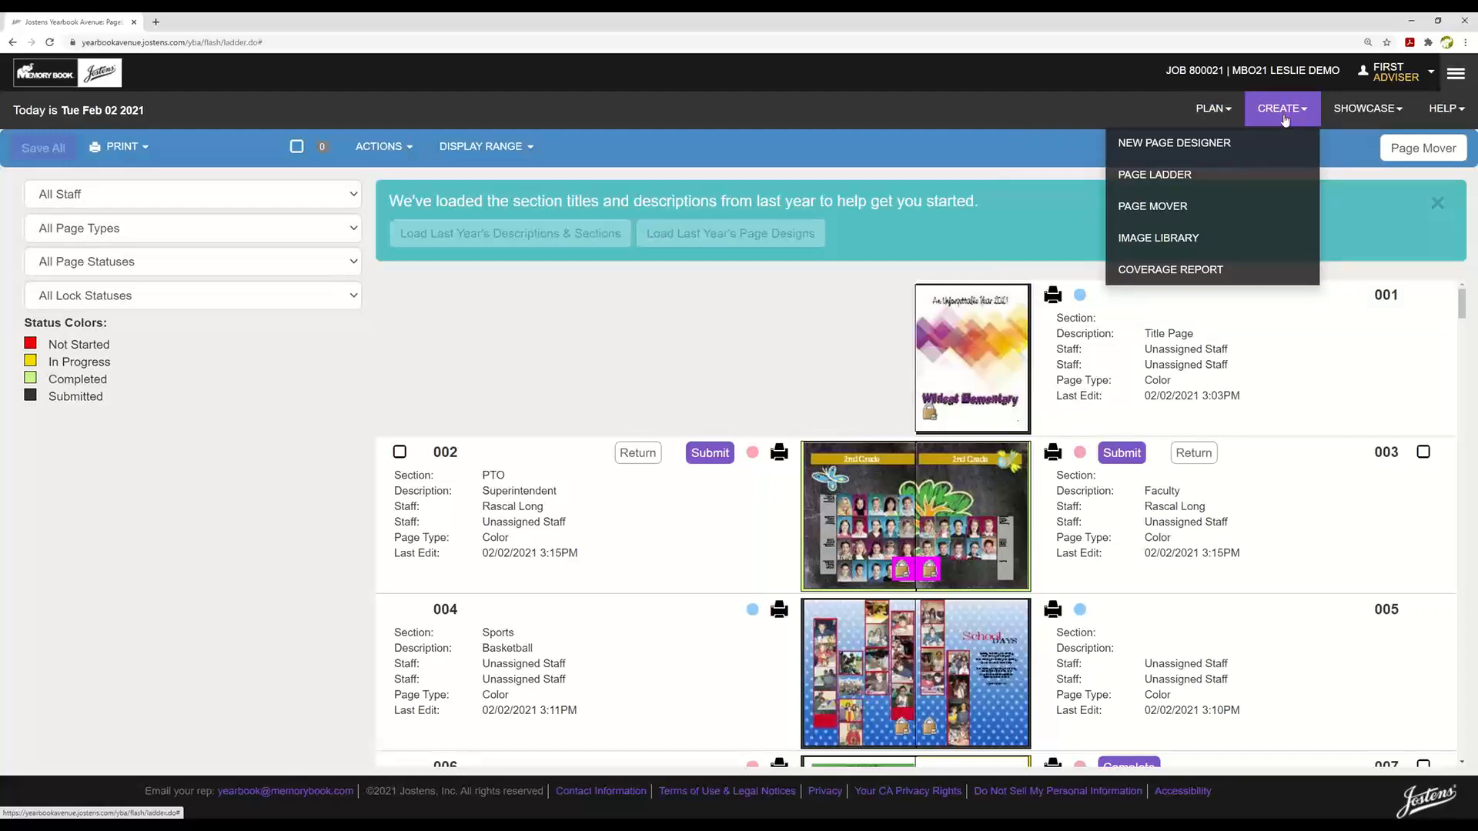
left_click(1174, 144)
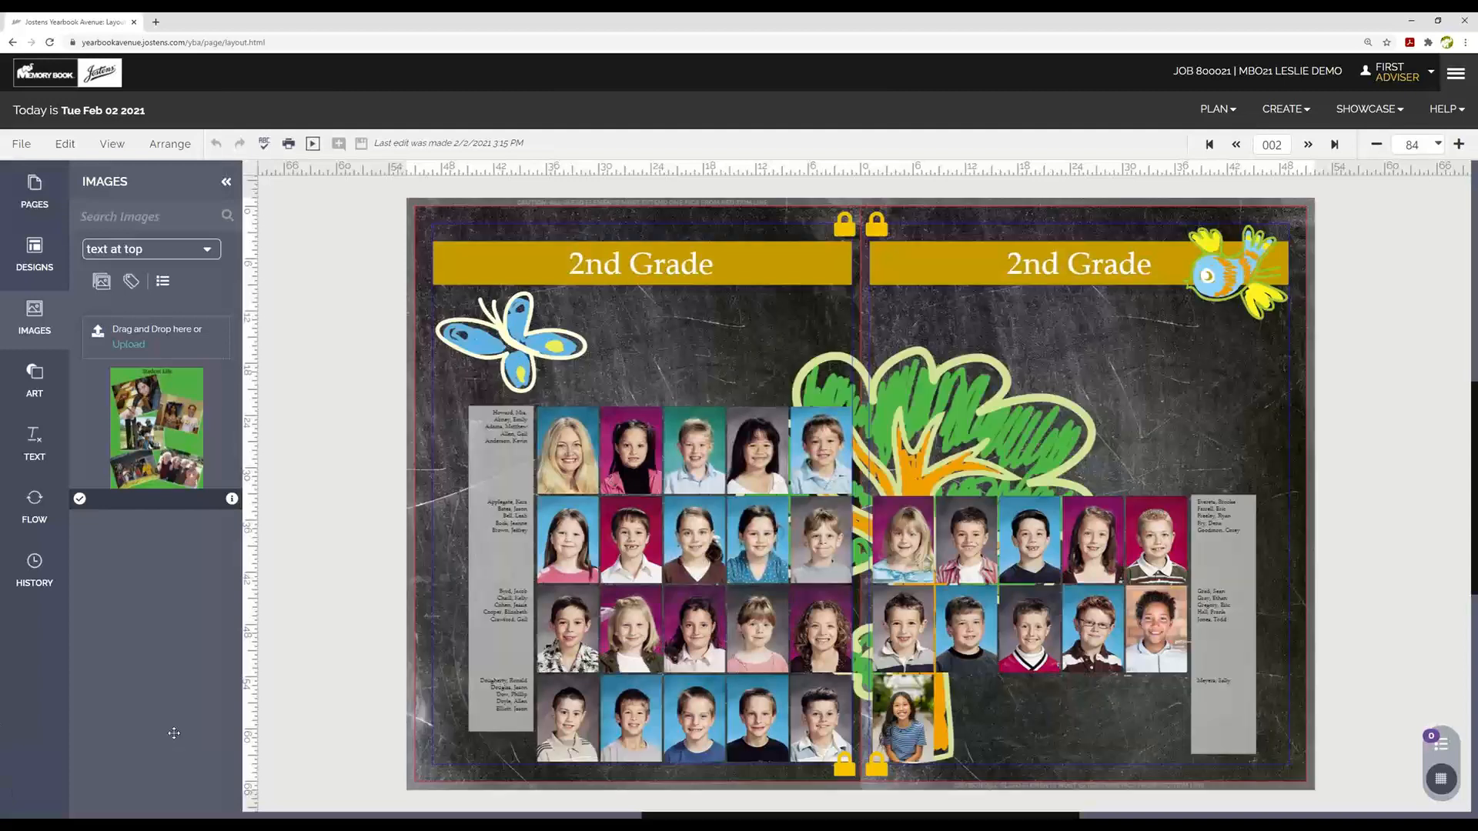
Step: Preview the yearbook as a virtual book and leaf back and forth between page 001 and pages 004-005
left_click(312, 145)
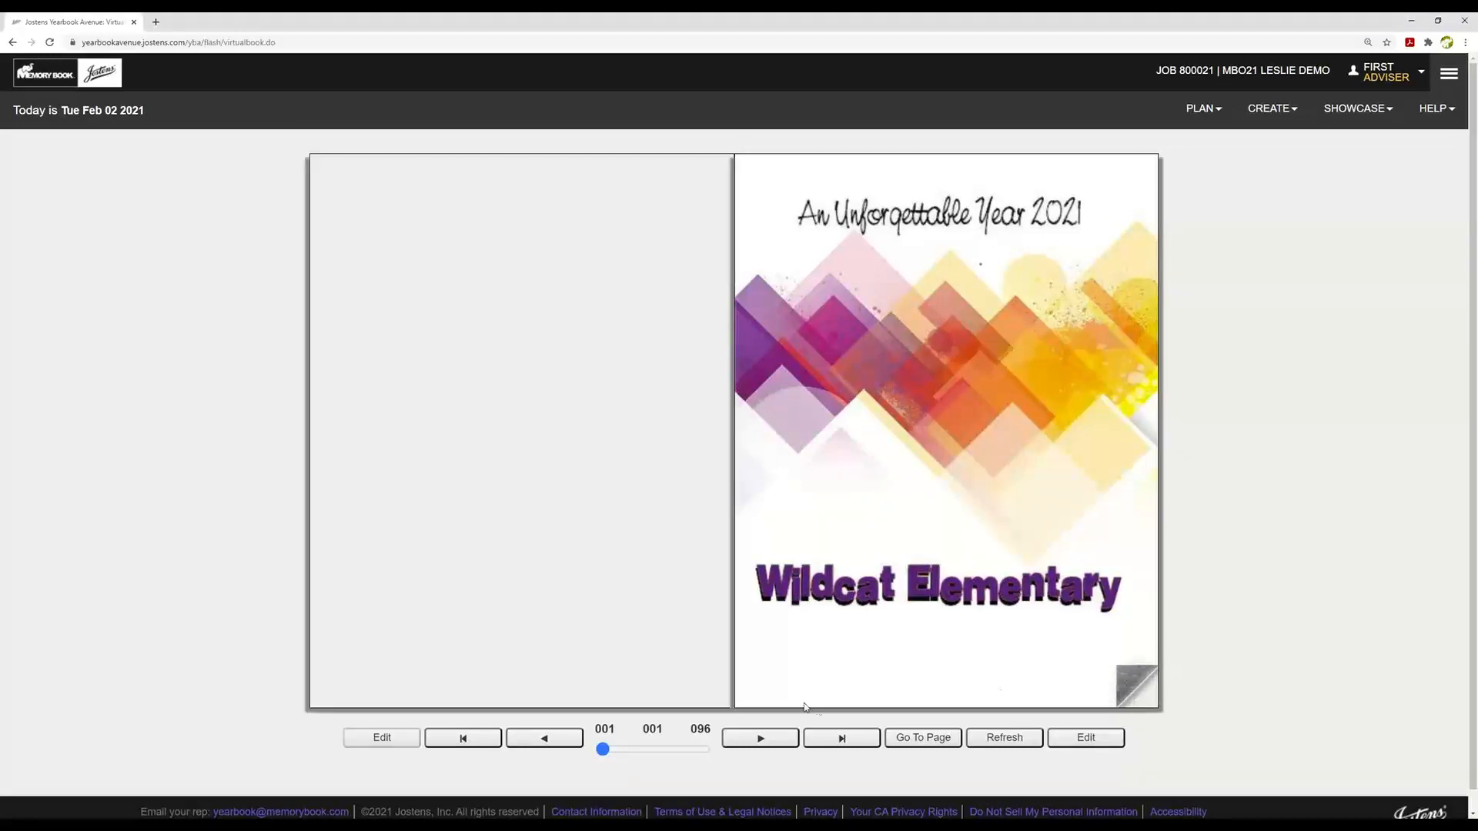
left_click(769, 740)
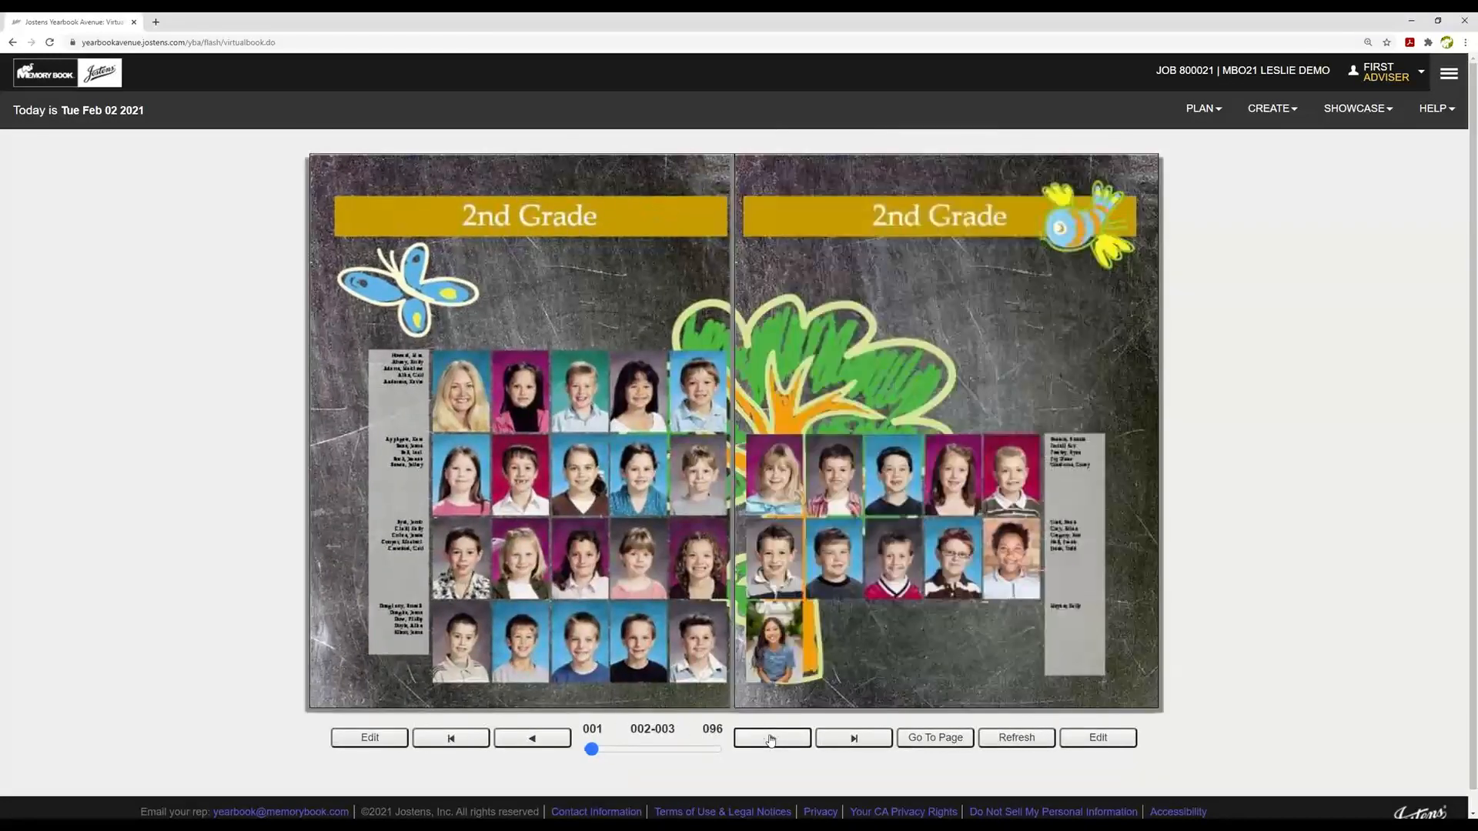
left_click(769, 739)
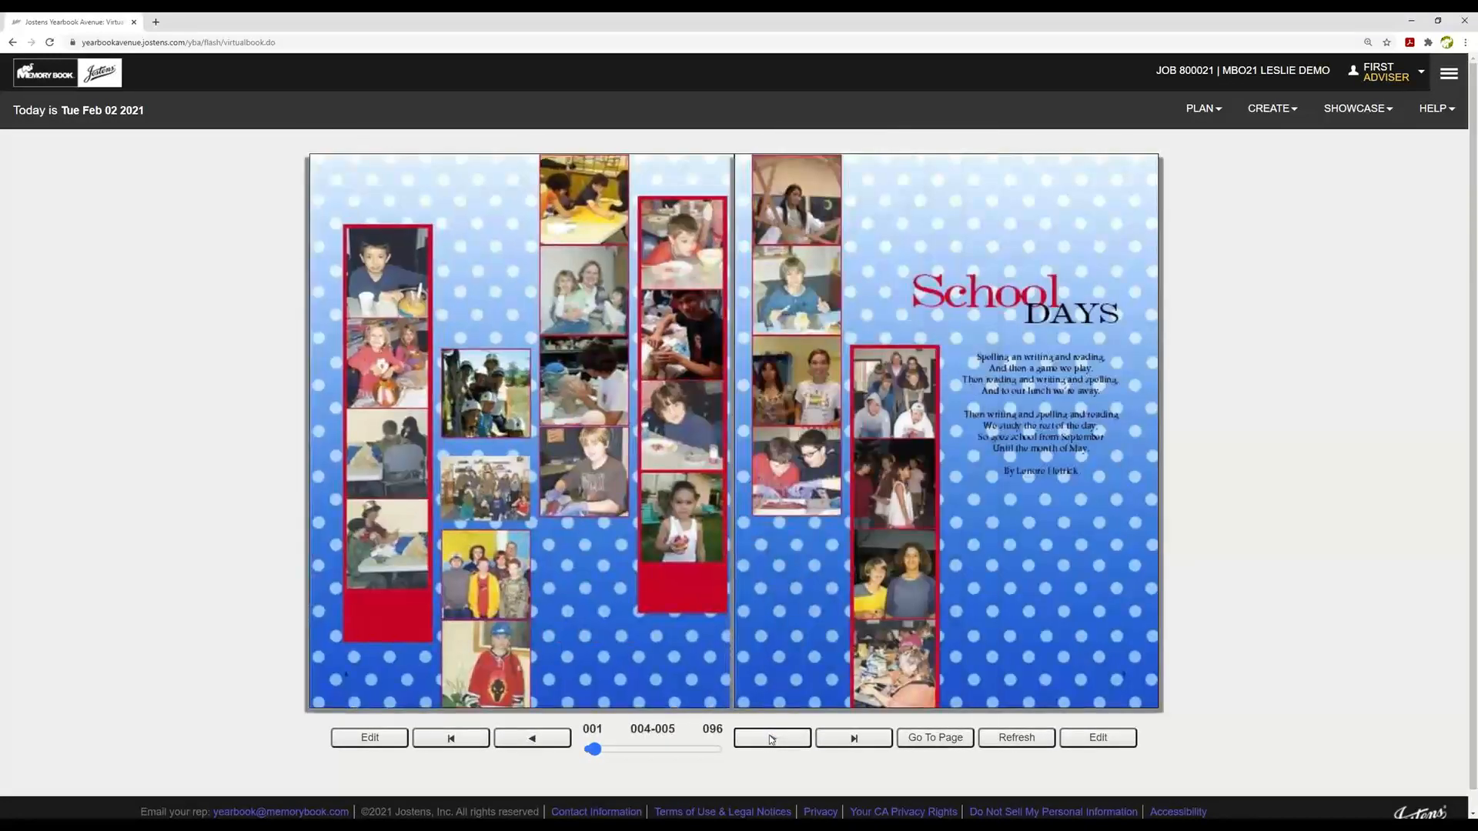
left_click(534, 739)
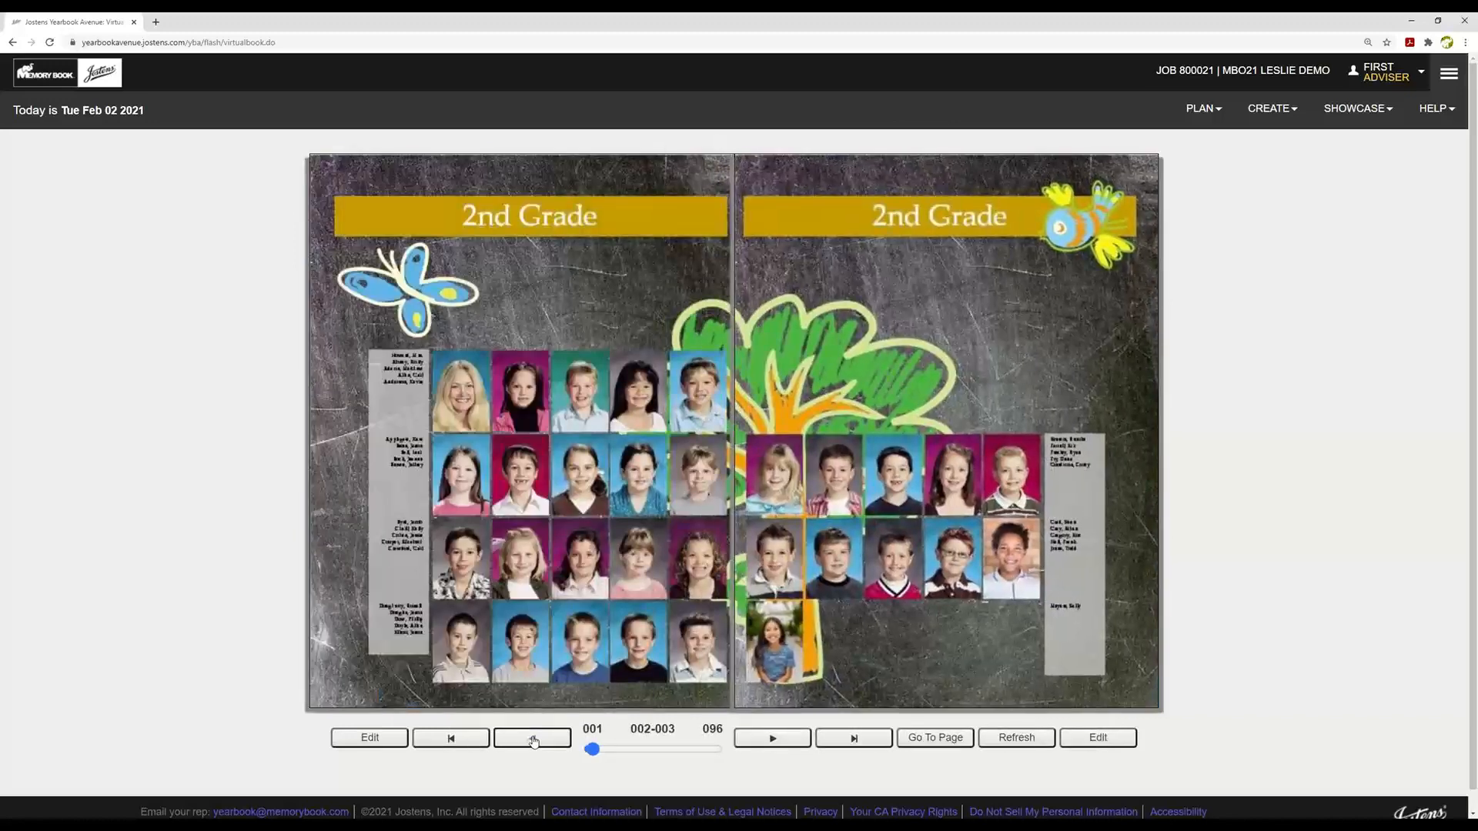
left_click(534, 739)
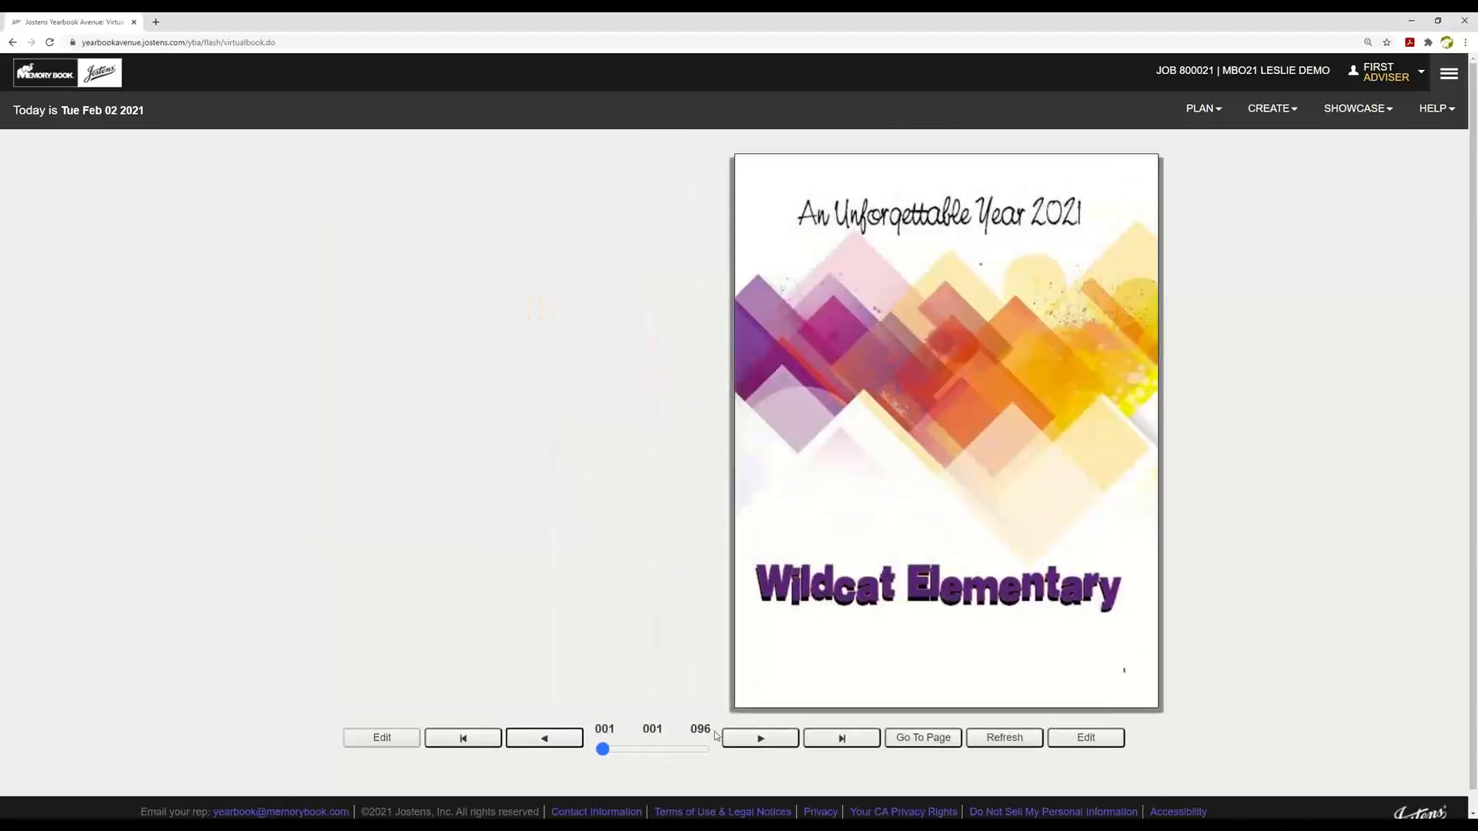
left_click(765, 741)
left_click(768, 739)
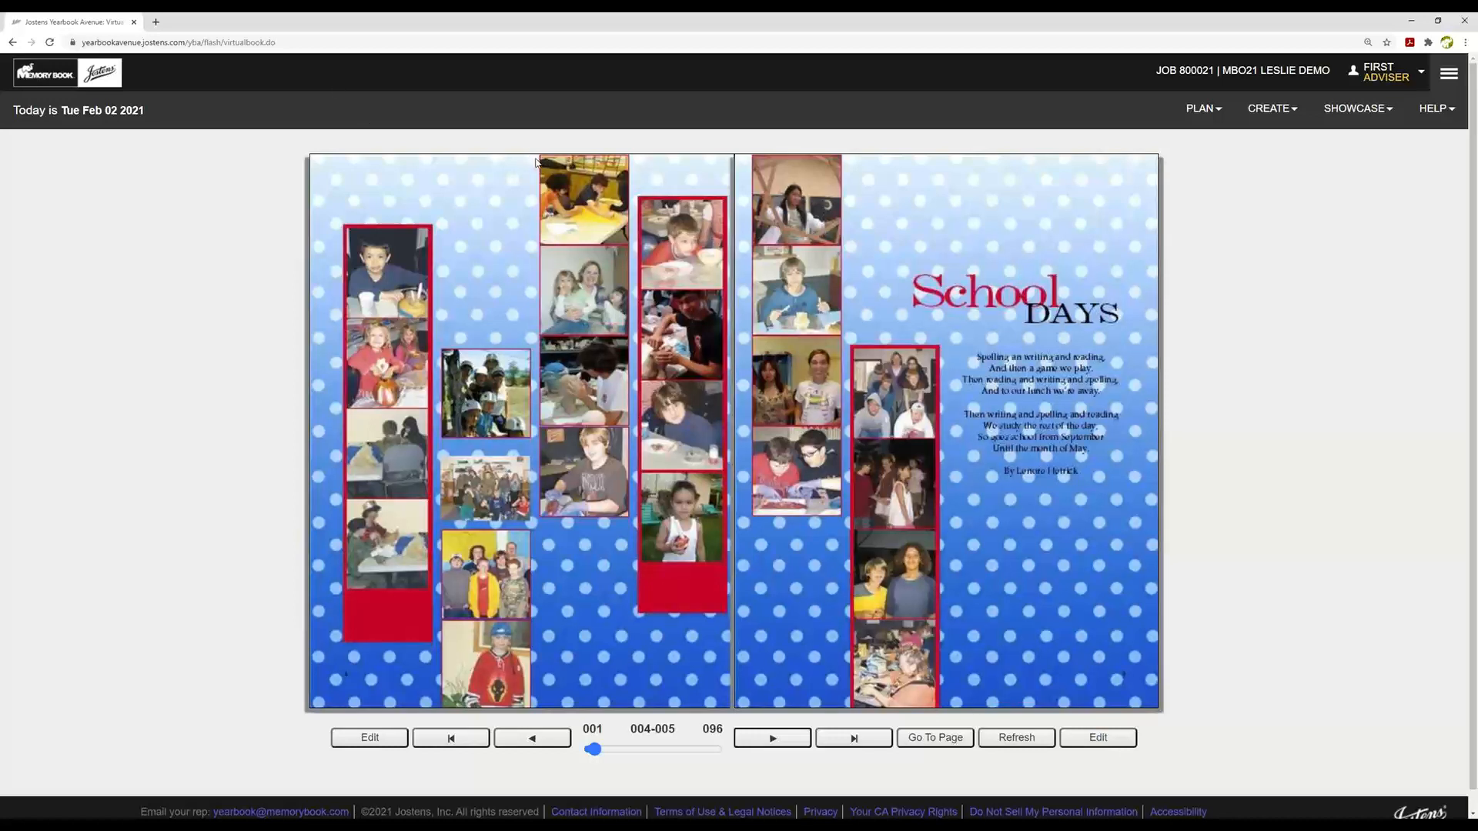
Step: Turn back to pages 002-003 in the virtual book, and use the page corners to flip ahead to pages 006-007
mouse_move(322, 166)
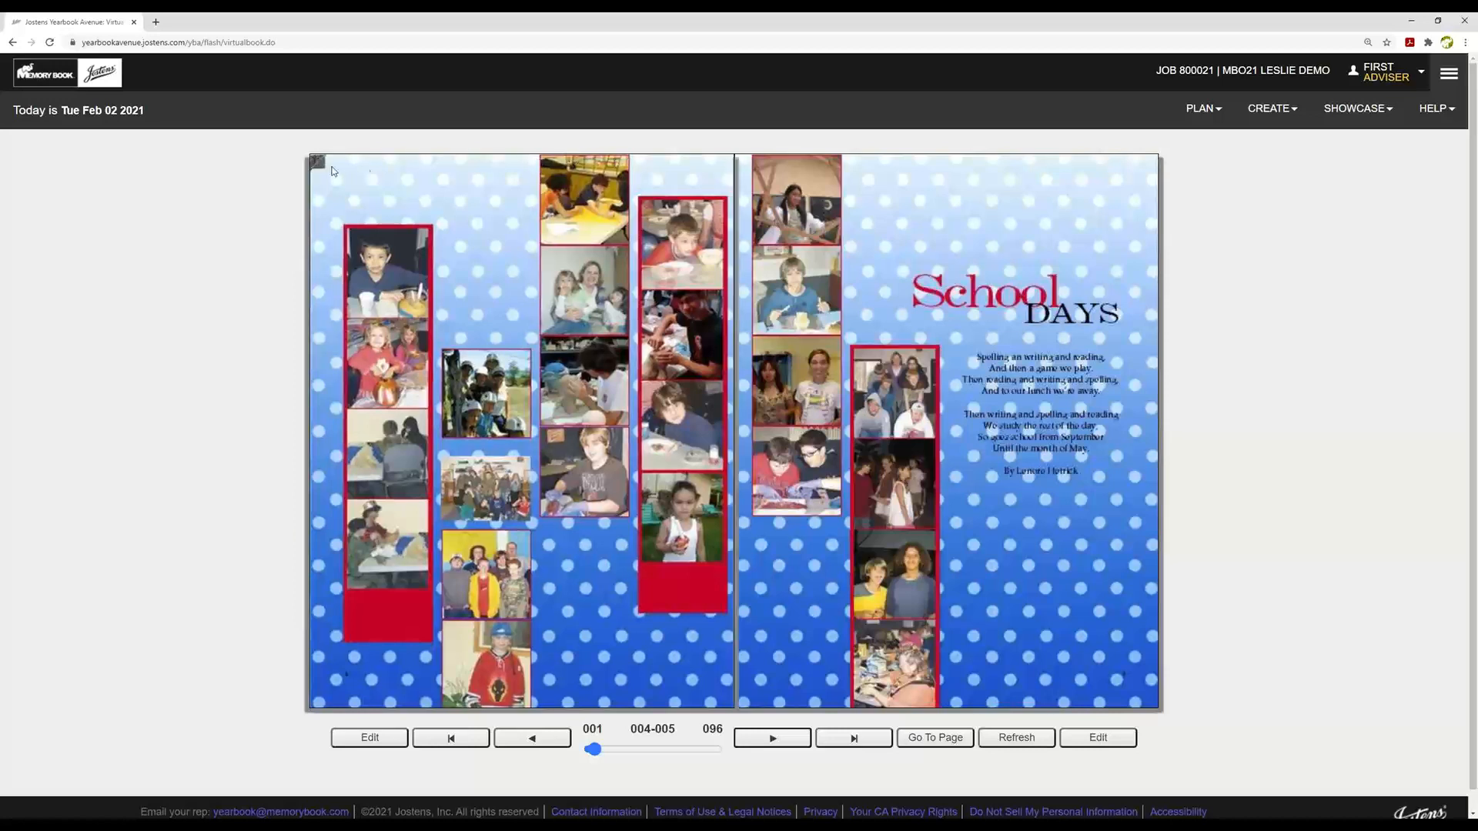
mouse_move(317, 697)
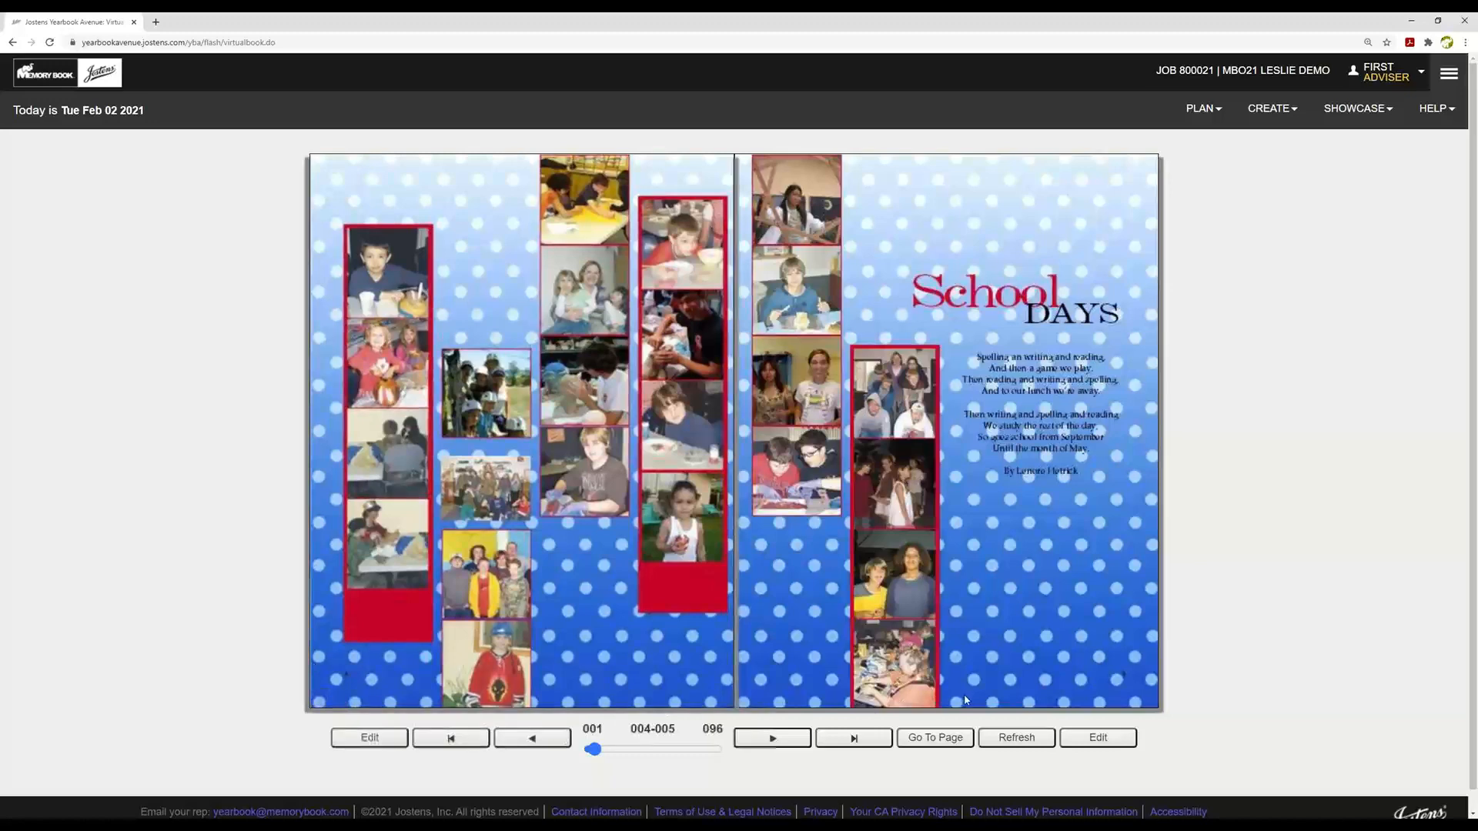
mouse_move(1113, 683)
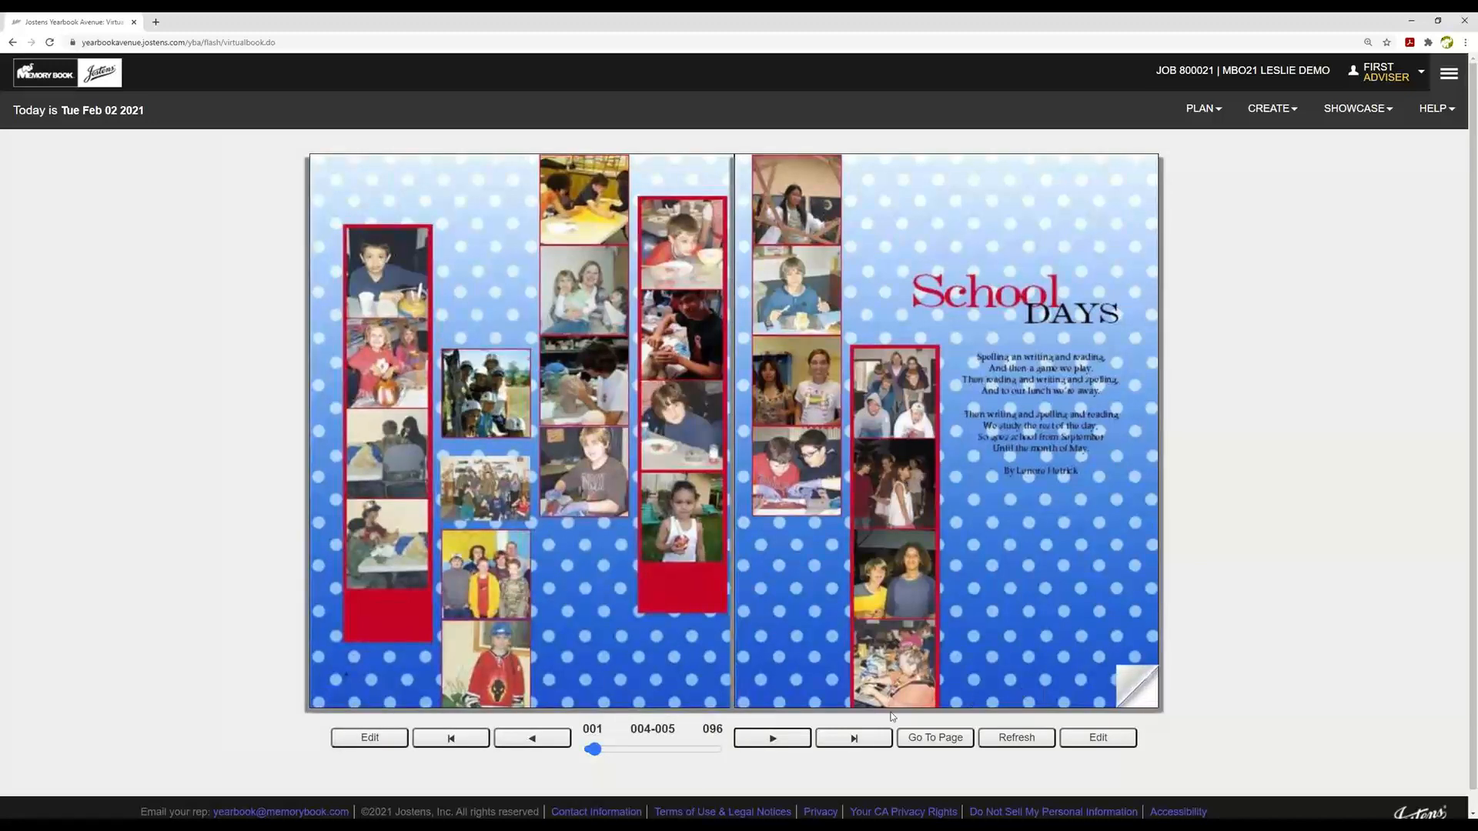
left_click(542, 743)
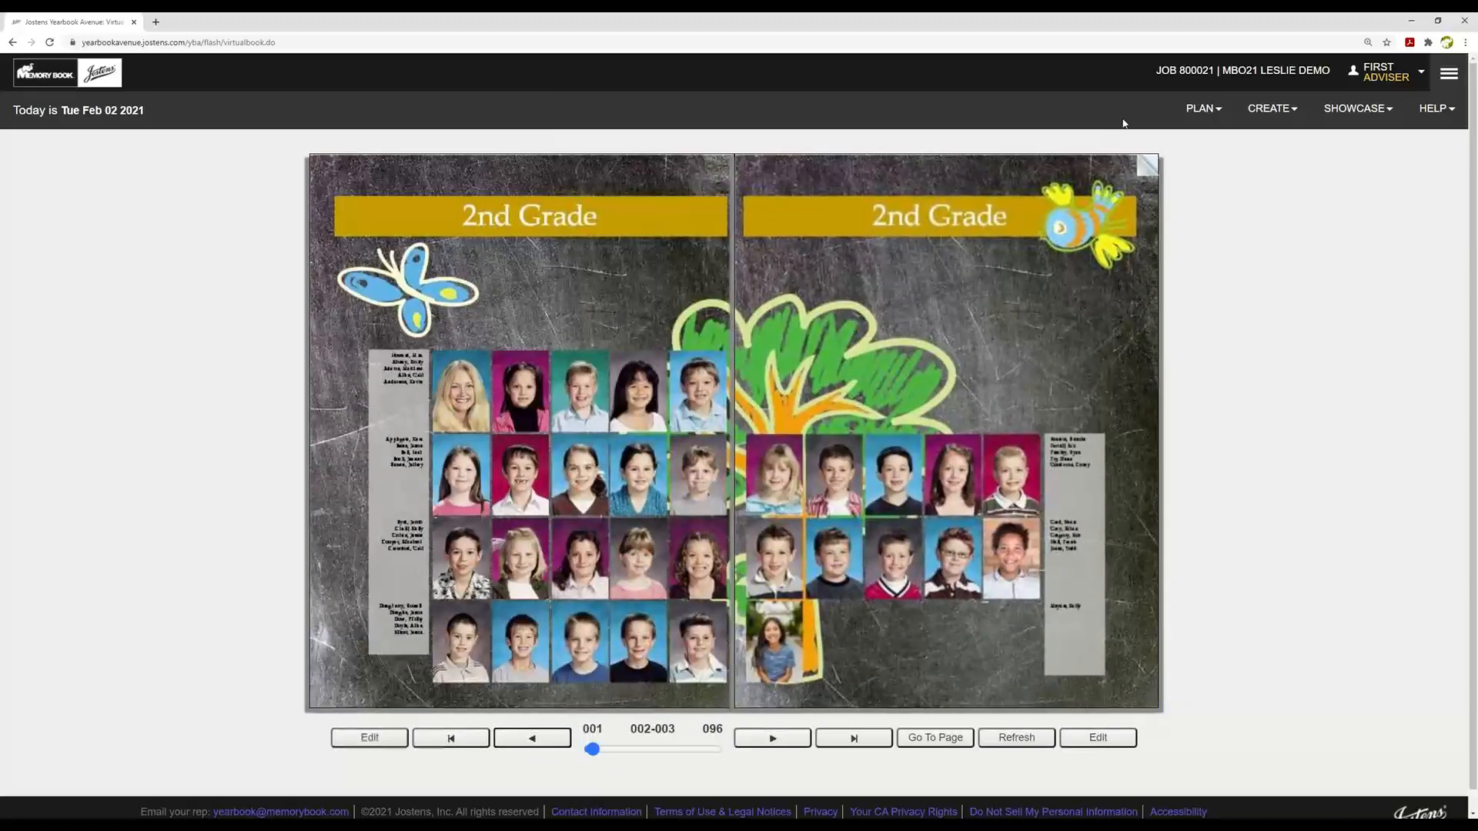
left_click(1136, 180)
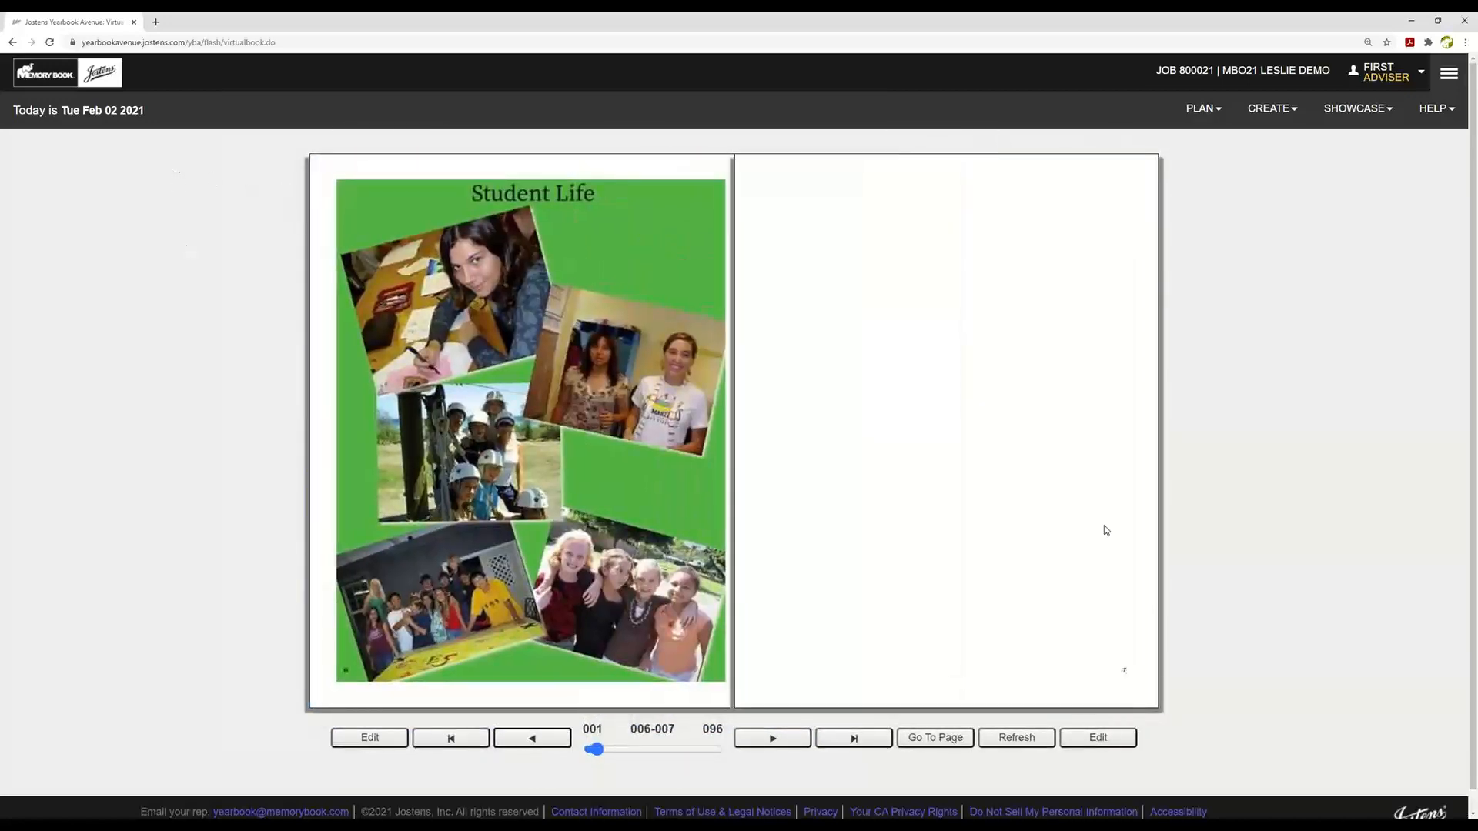
Step: Return to the page ladder and check its options for printing all pages or the ladder
left_click(1203, 107)
left_click(1070, 143)
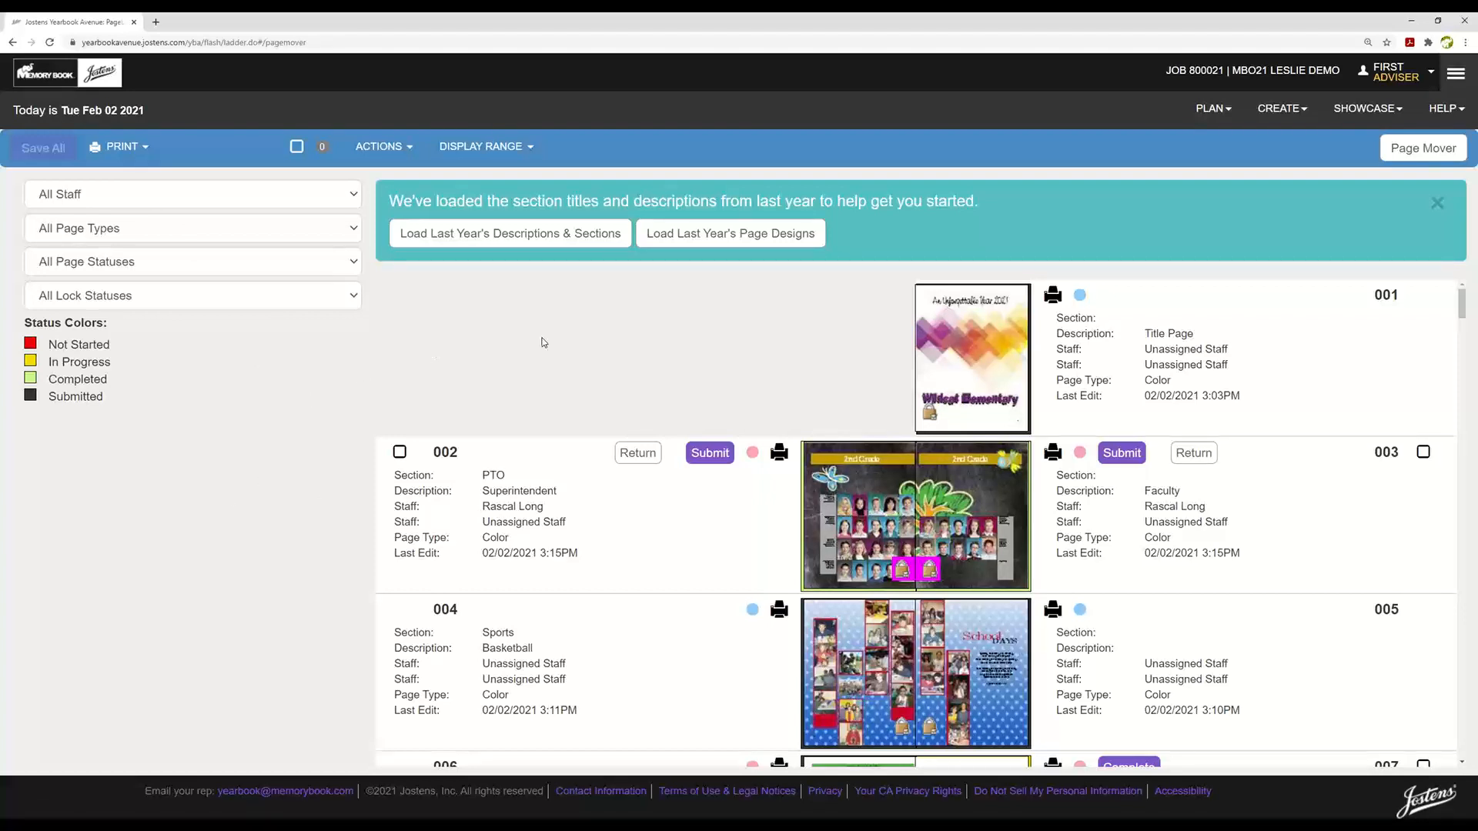
left_click(118, 148)
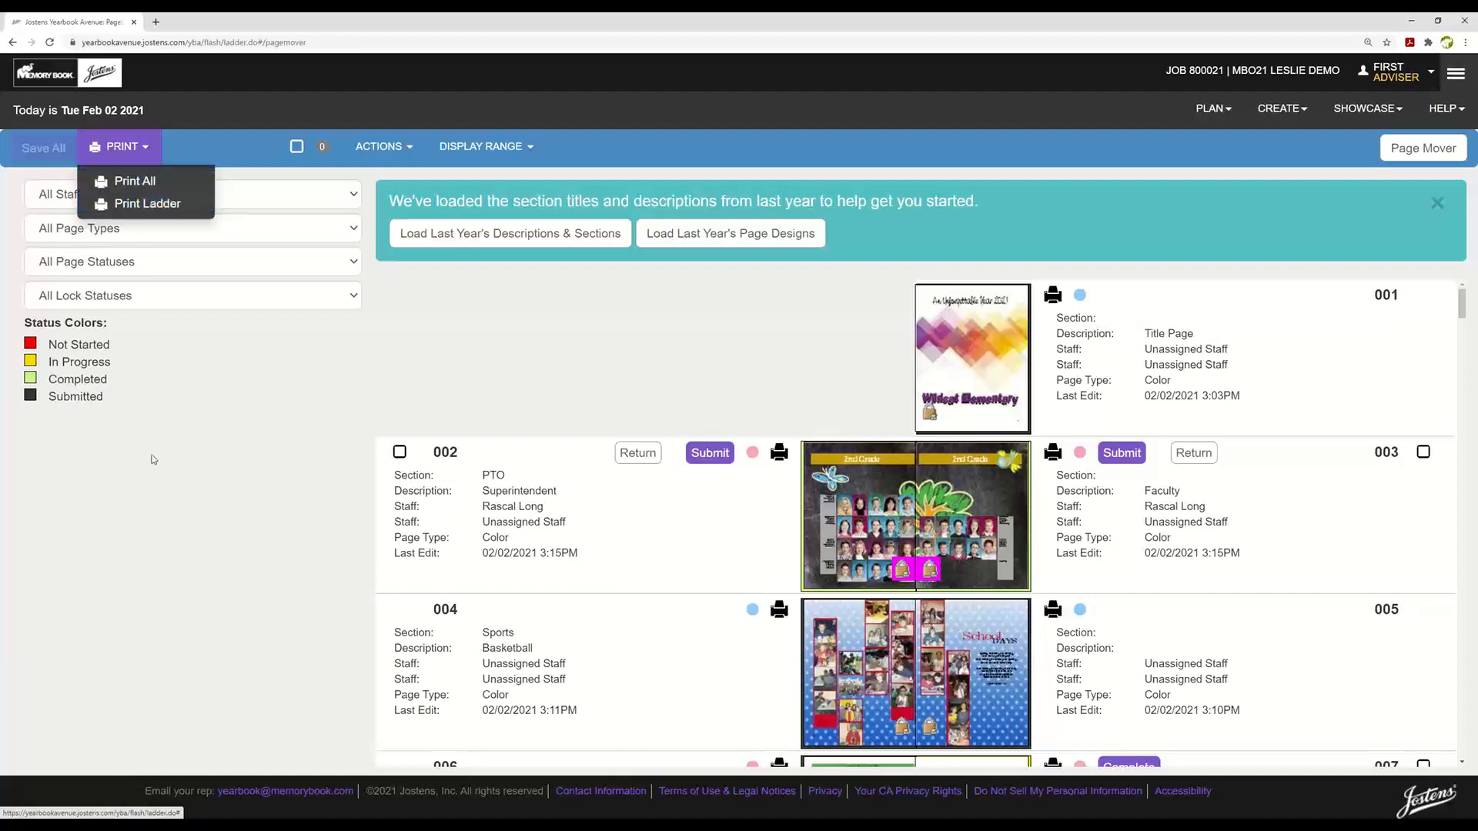
left_click(530, 342)
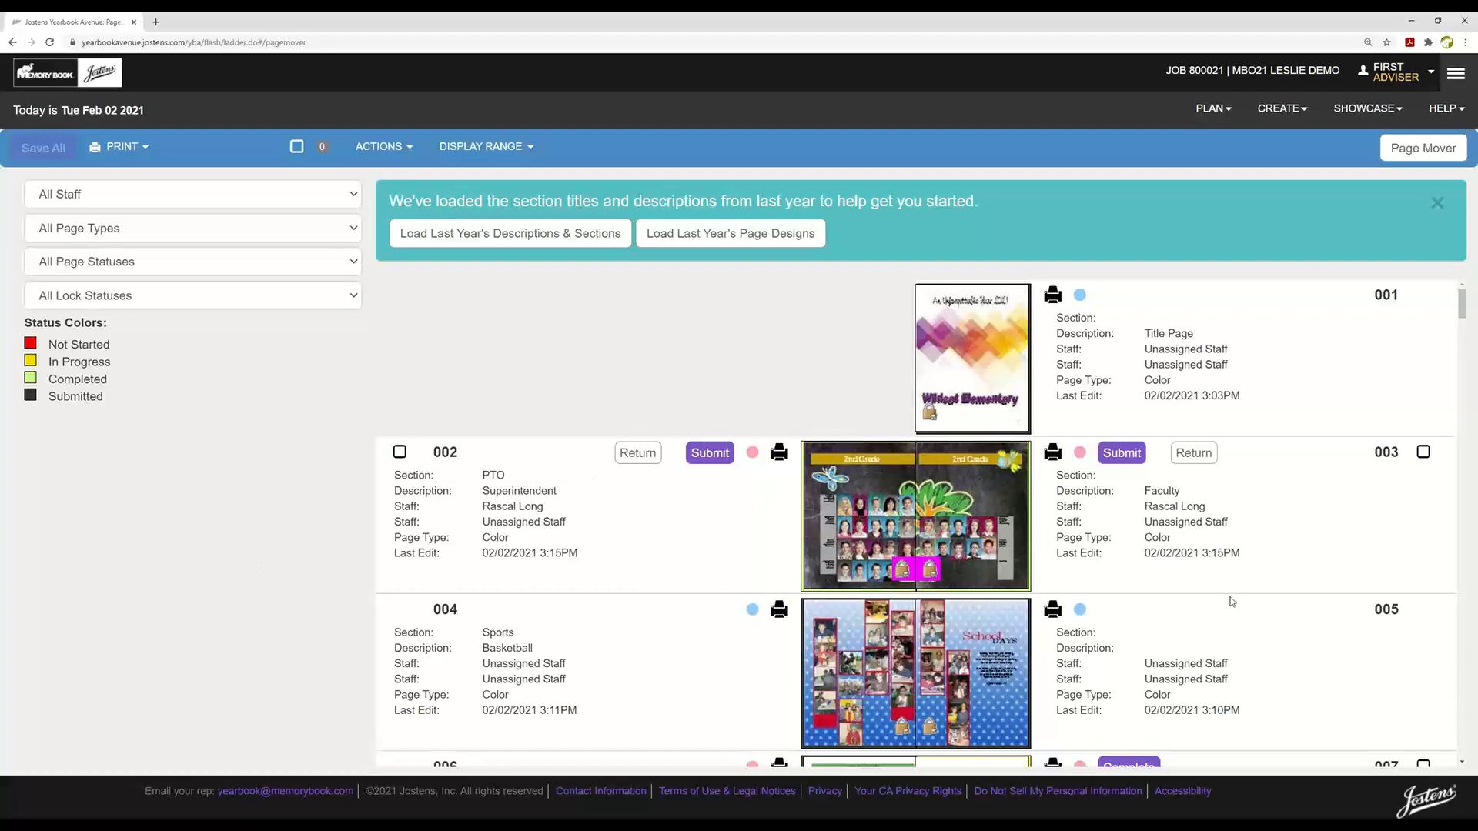
Step: Examine the page statuses and empty pages throughout the ladder, down to page 096 and back up to page 010
scroll(1227, 600, "down", 10)
scroll(1015, 607, "down", 20)
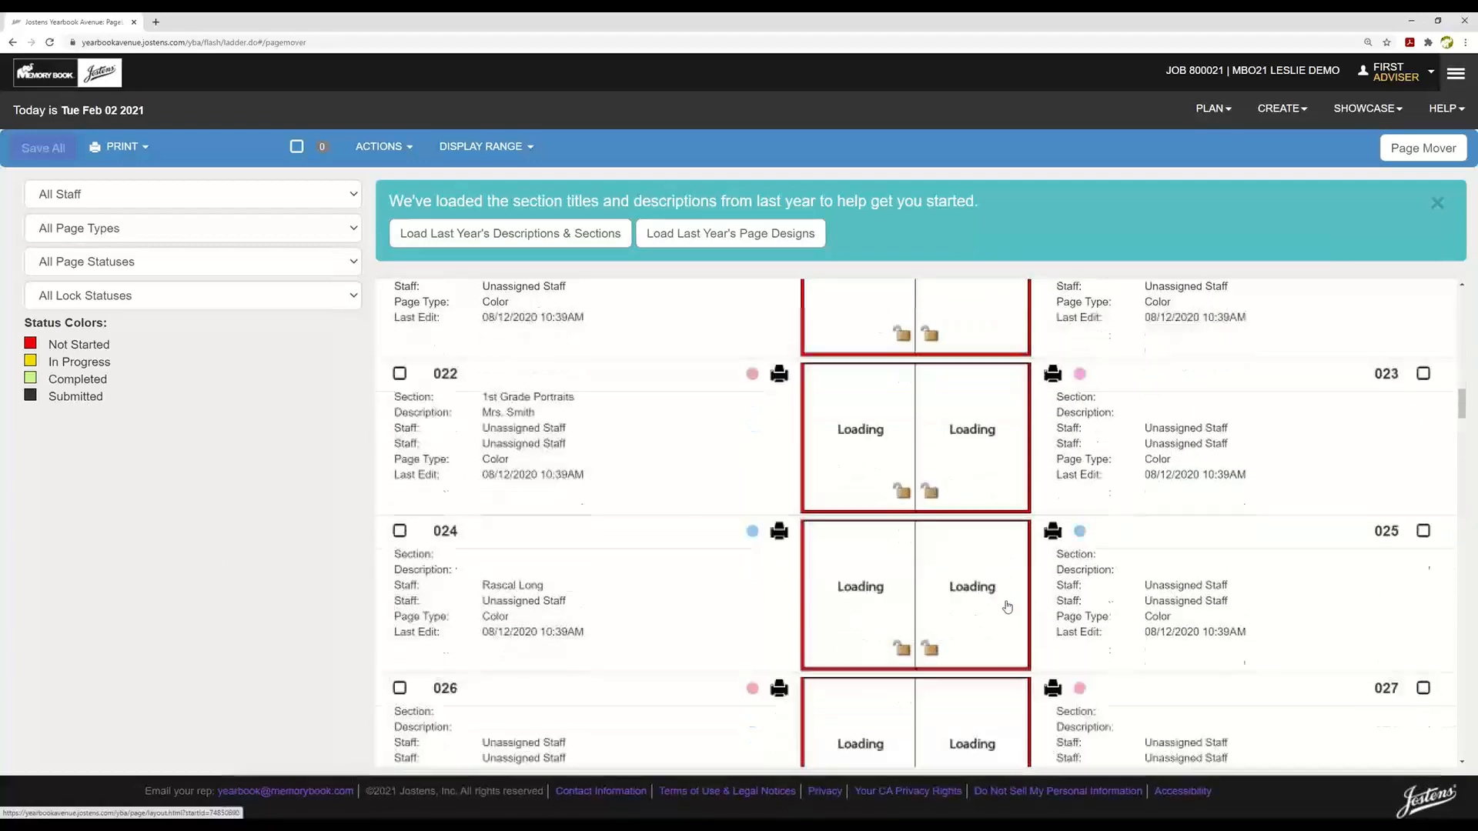
scroll(1006, 608, "down", 20)
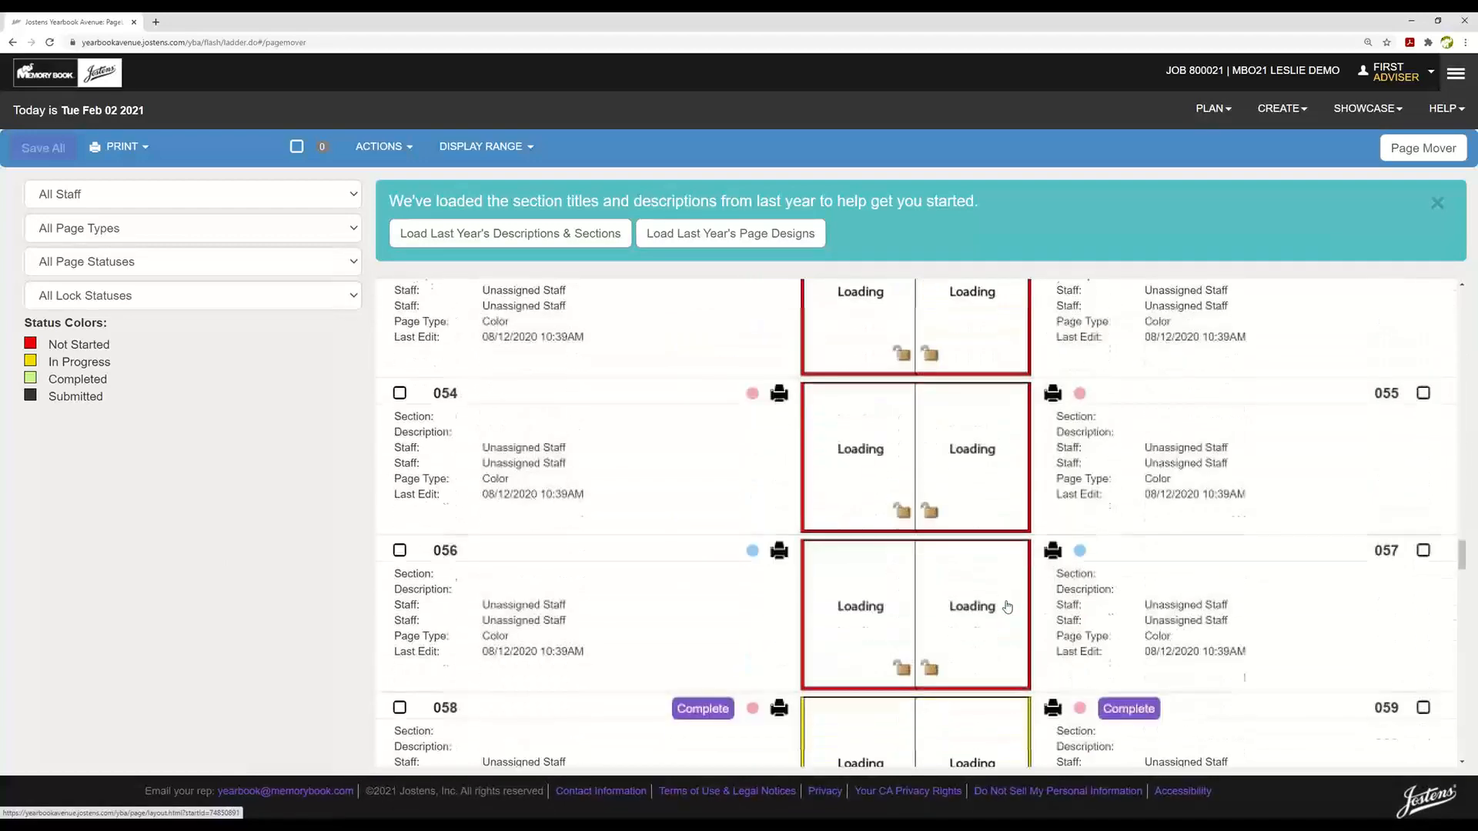
scroll(1005, 613, "down", 15)
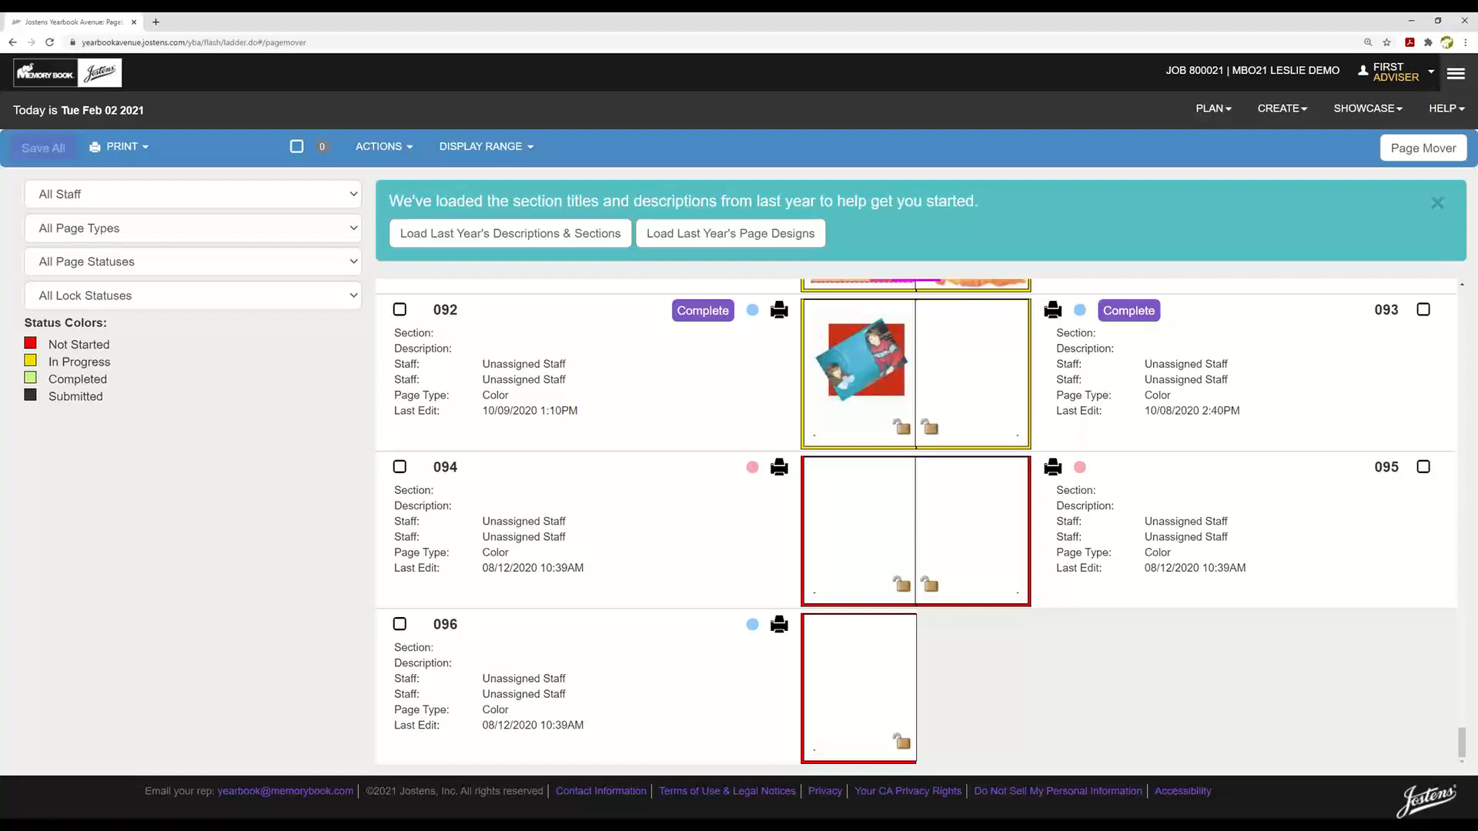
scroll(1039, 540, "up", 10)
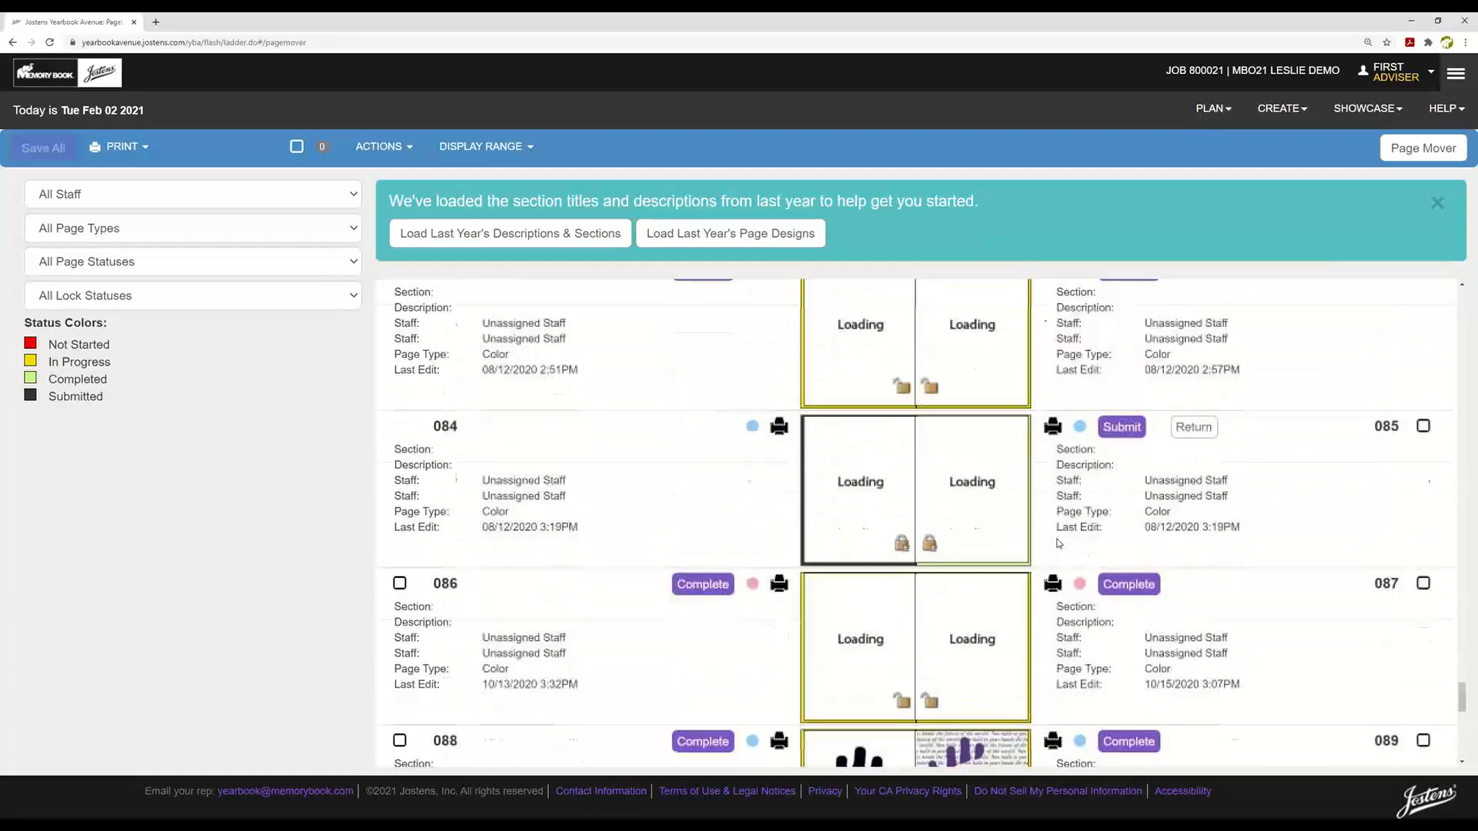
scroll(1058, 544, "up", 20)
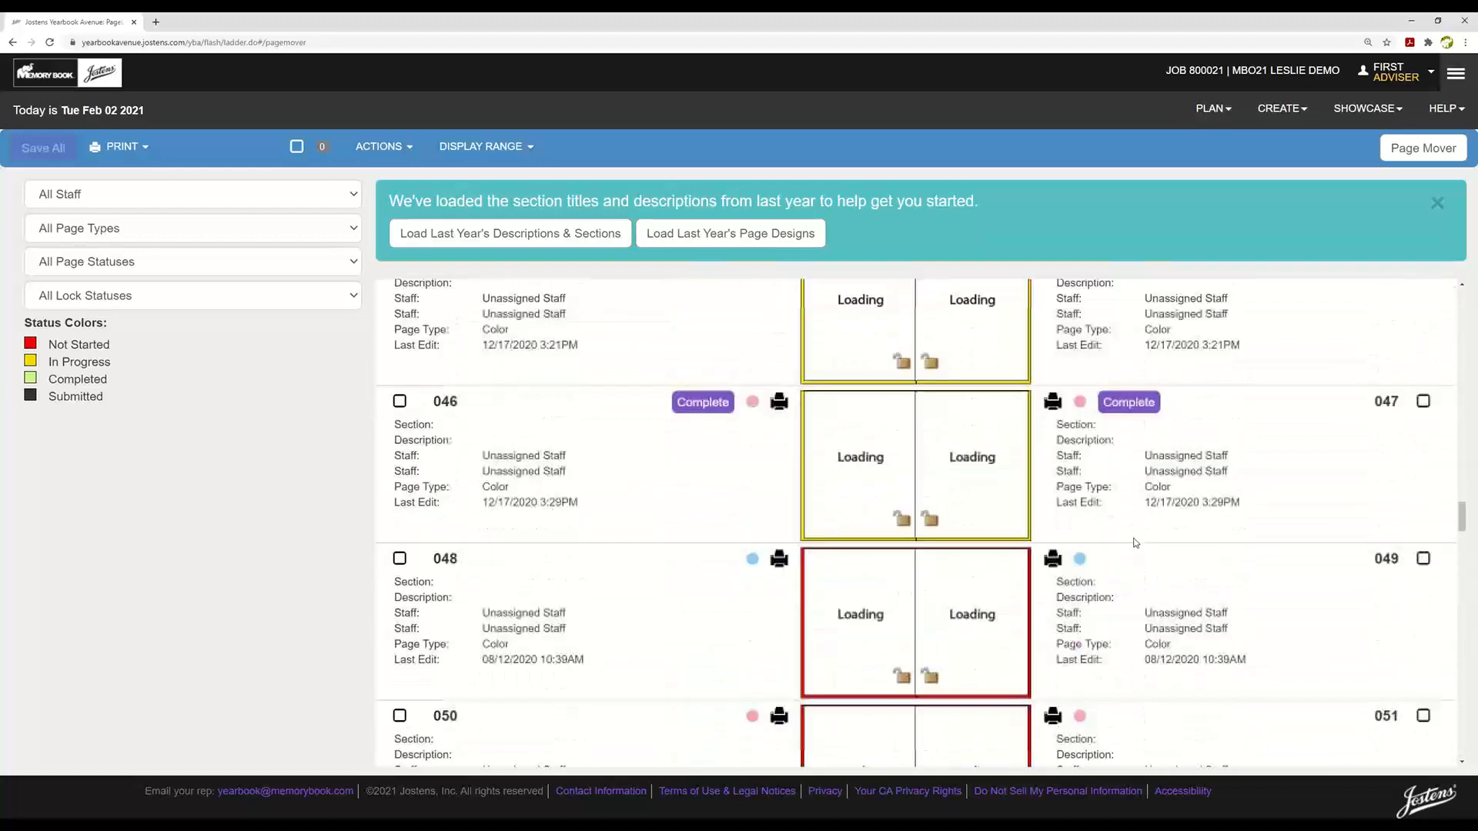
scroll(1134, 543, "up", 20)
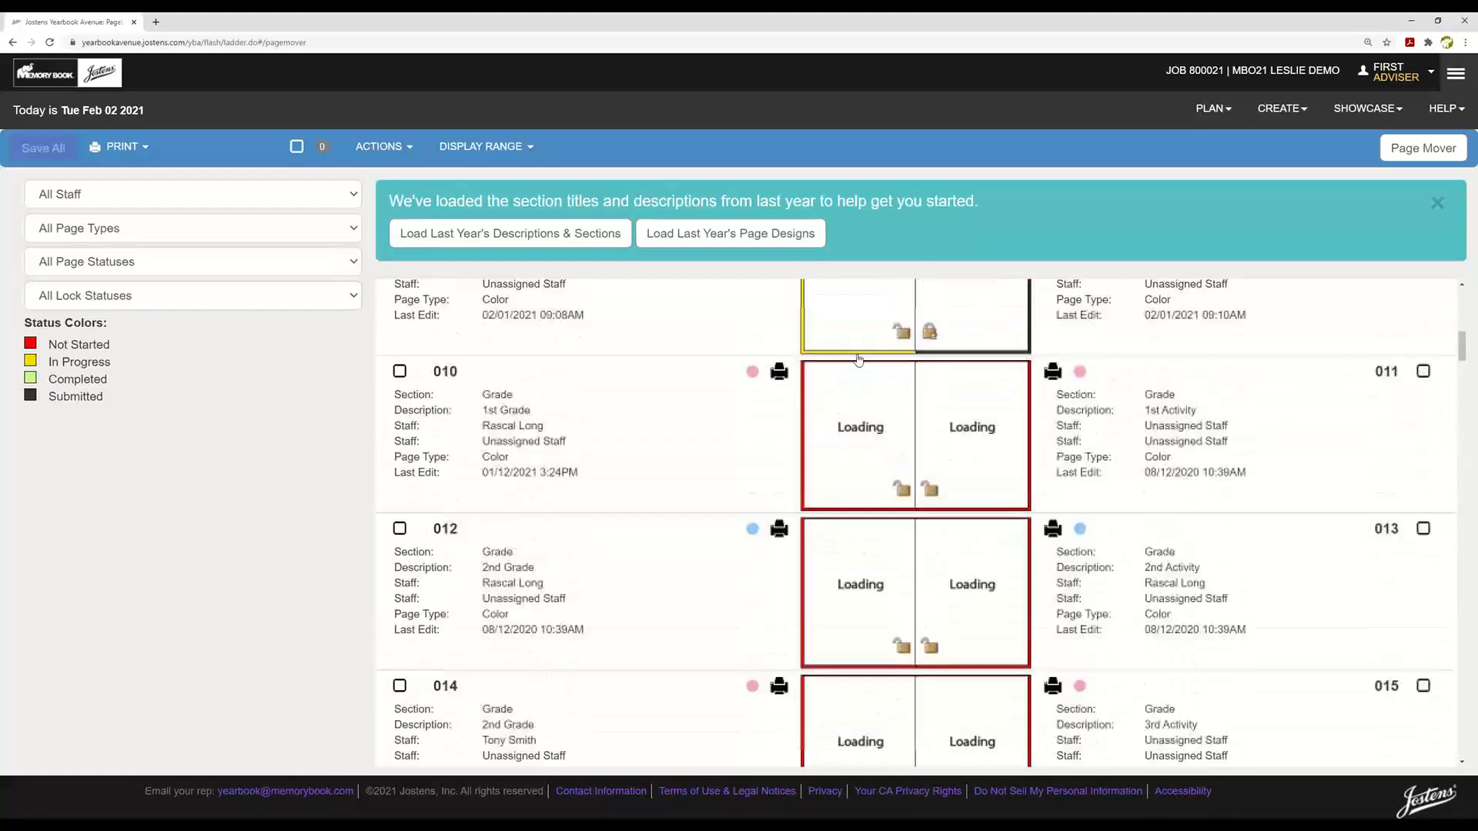
Step: Open the blank spread of pages 012 and 013 in the designer and show the images in the activity candids folder
left_click(906, 565)
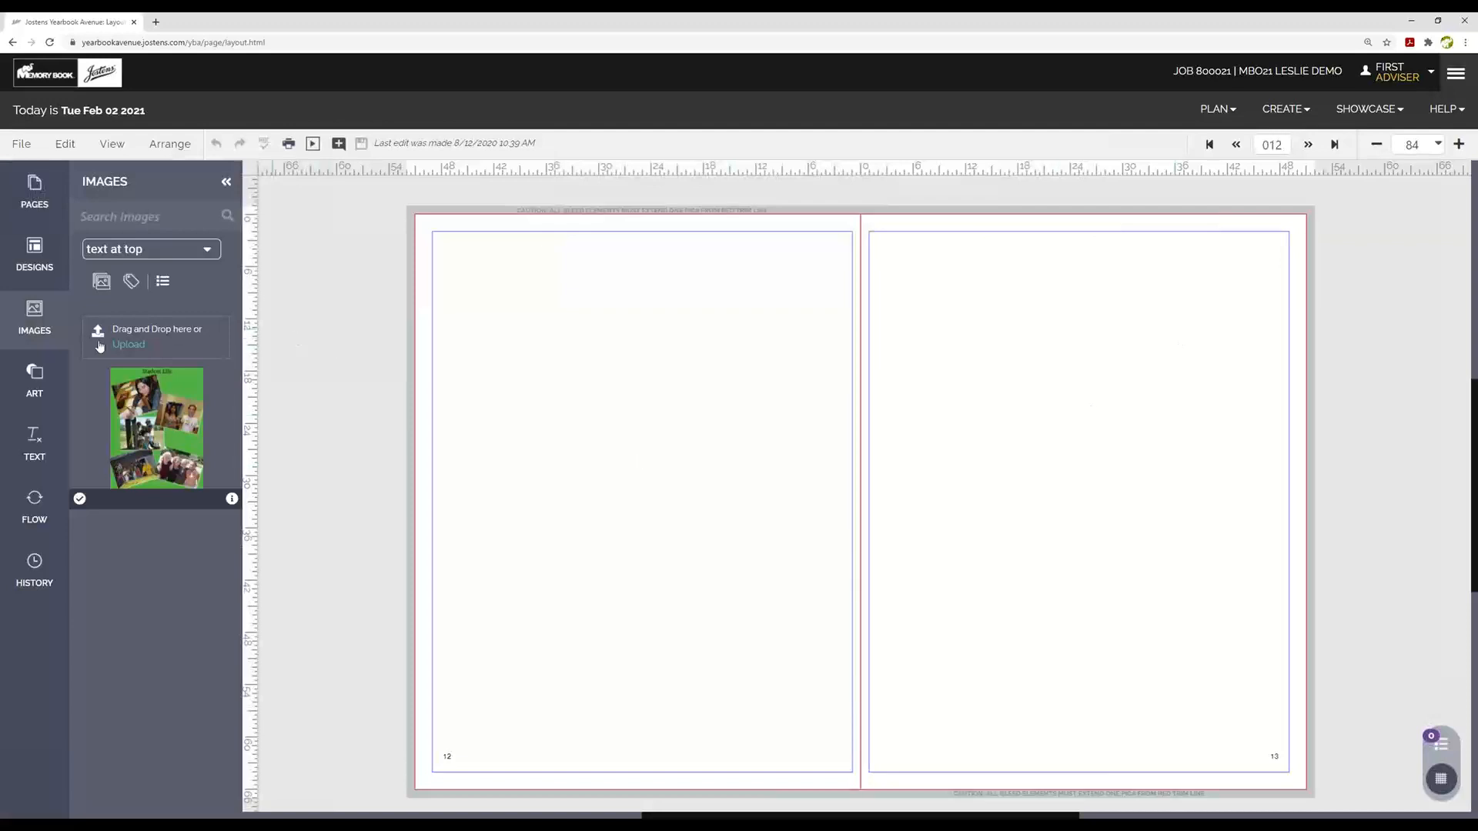
left_click(203, 249)
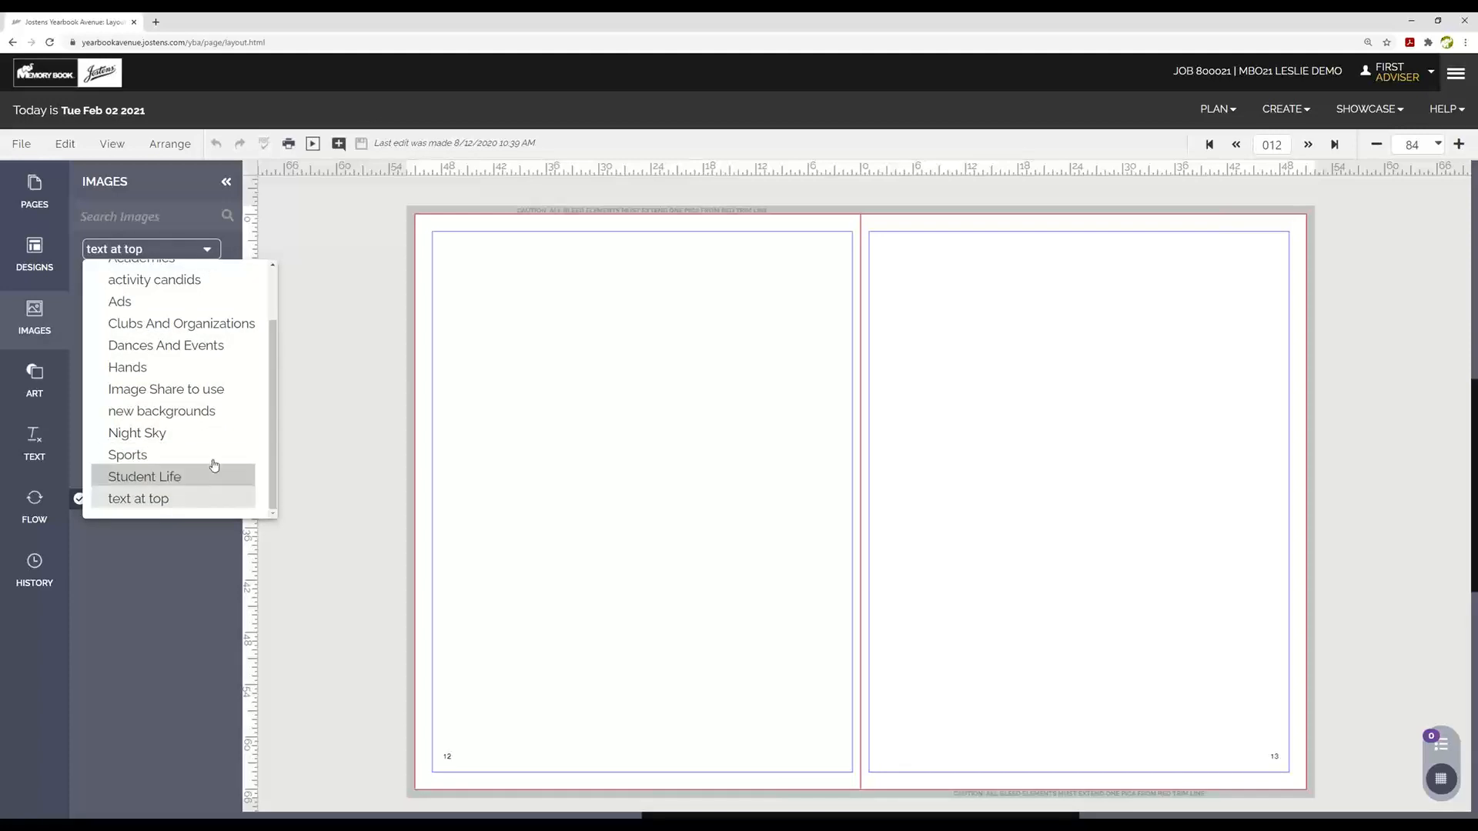
left_click(212, 300)
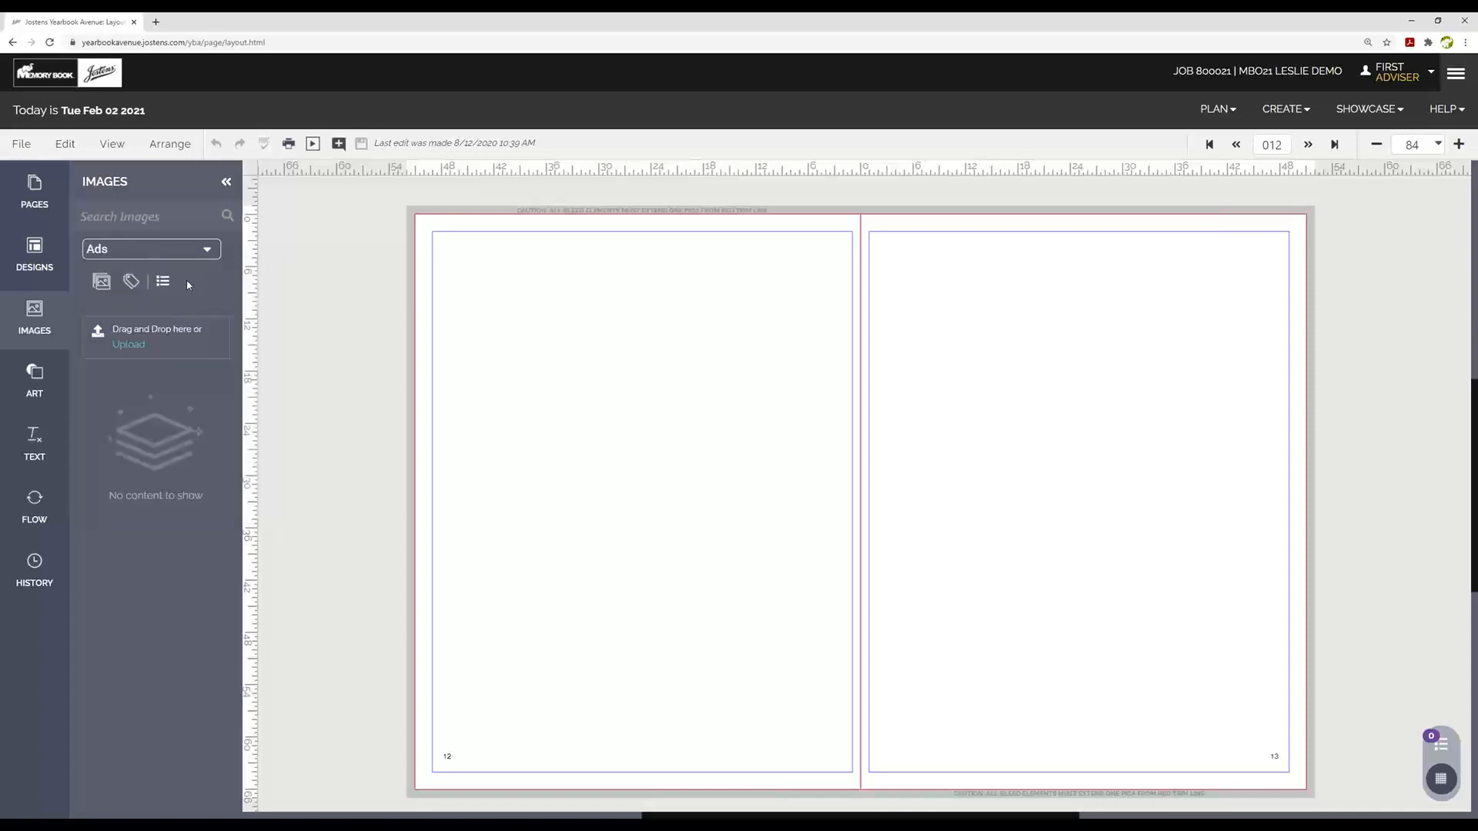
left_click(207, 250)
left_click(235, 280)
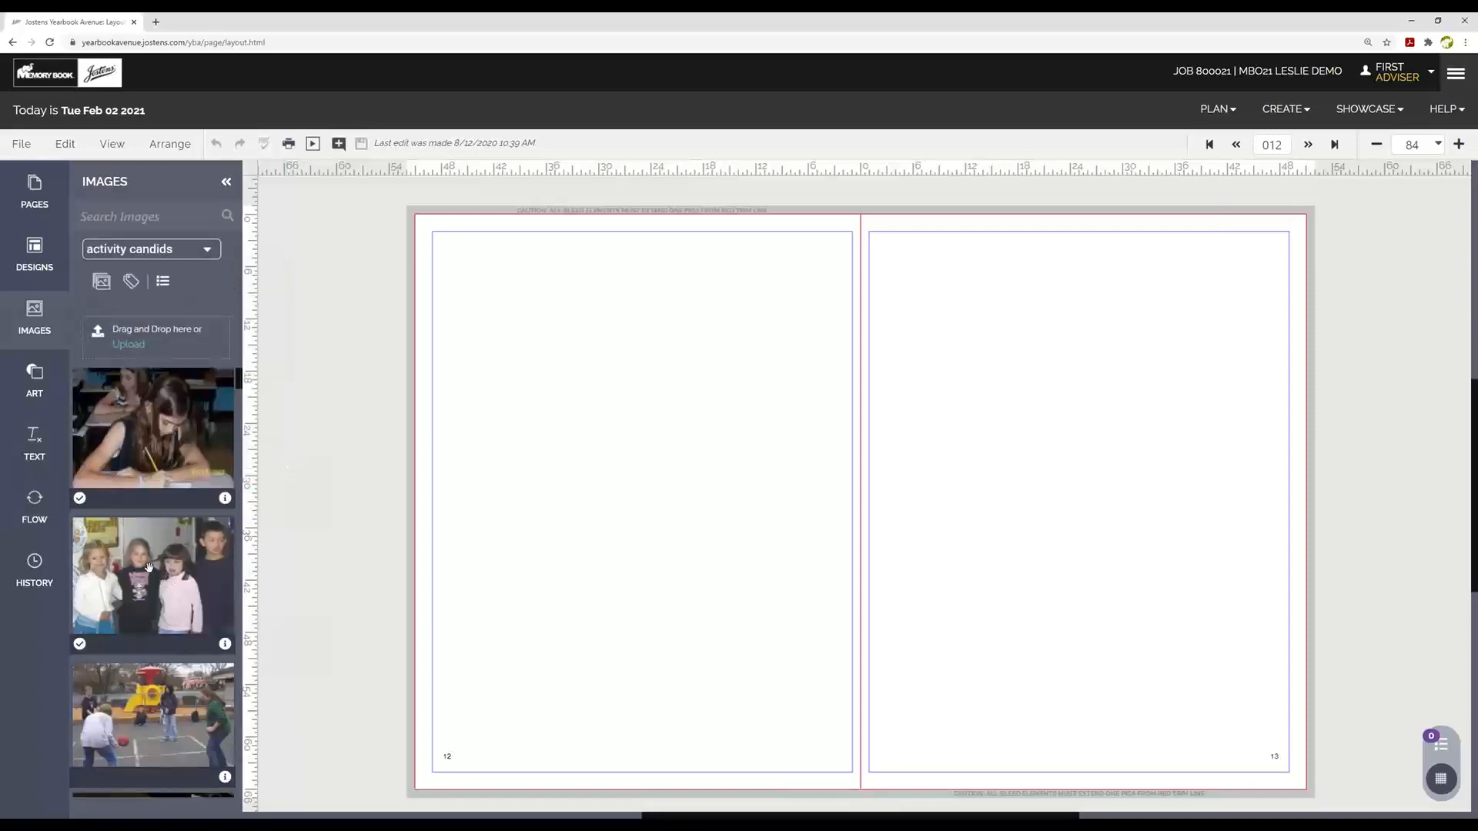
Step: Place the four-children, playground and costumed-children photos on page 012, accepting the reuse of the duplicate photo
left_click_drag(149, 568, 567, 385)
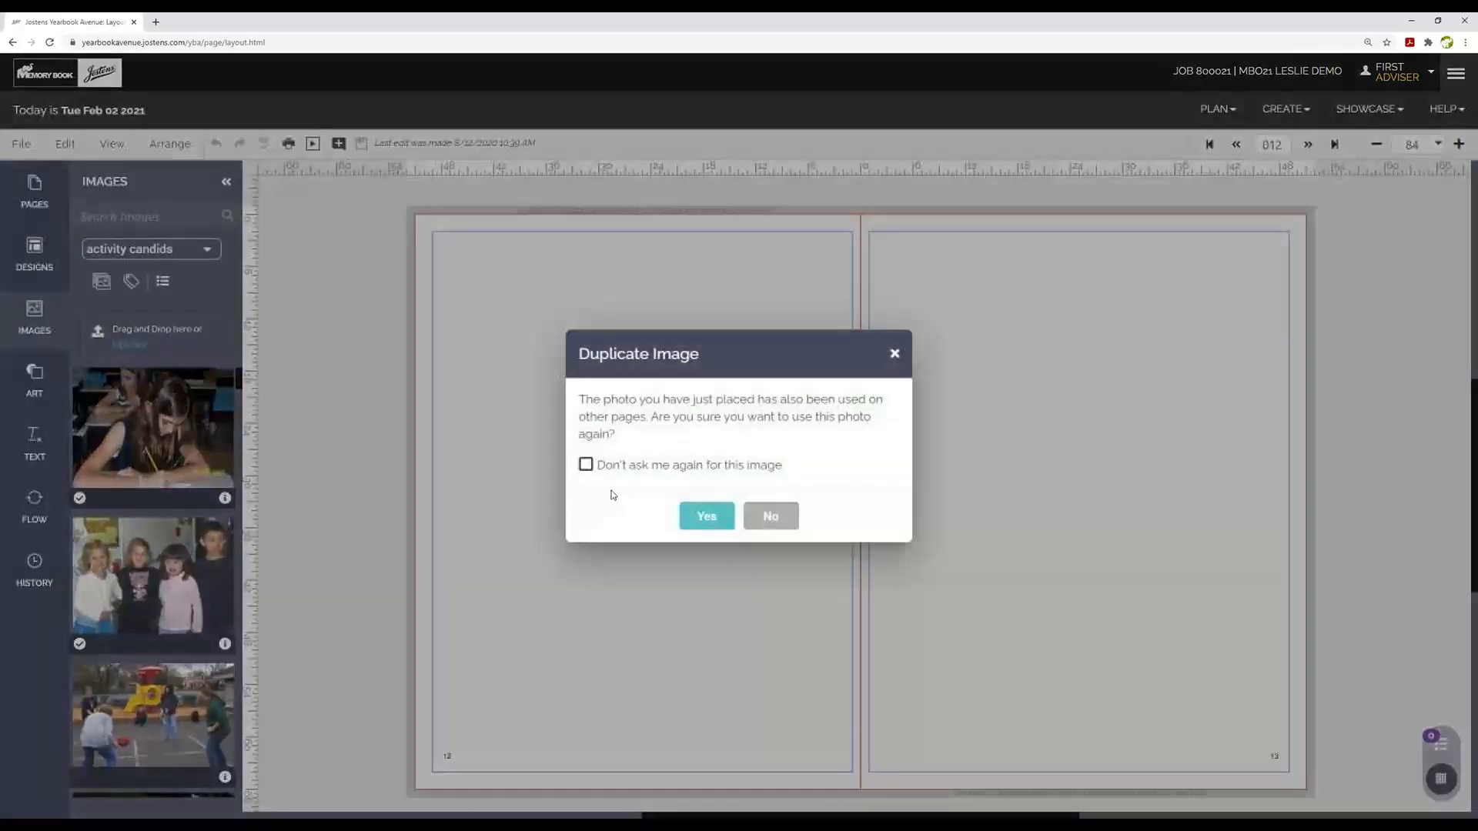
left_click(707, 515)
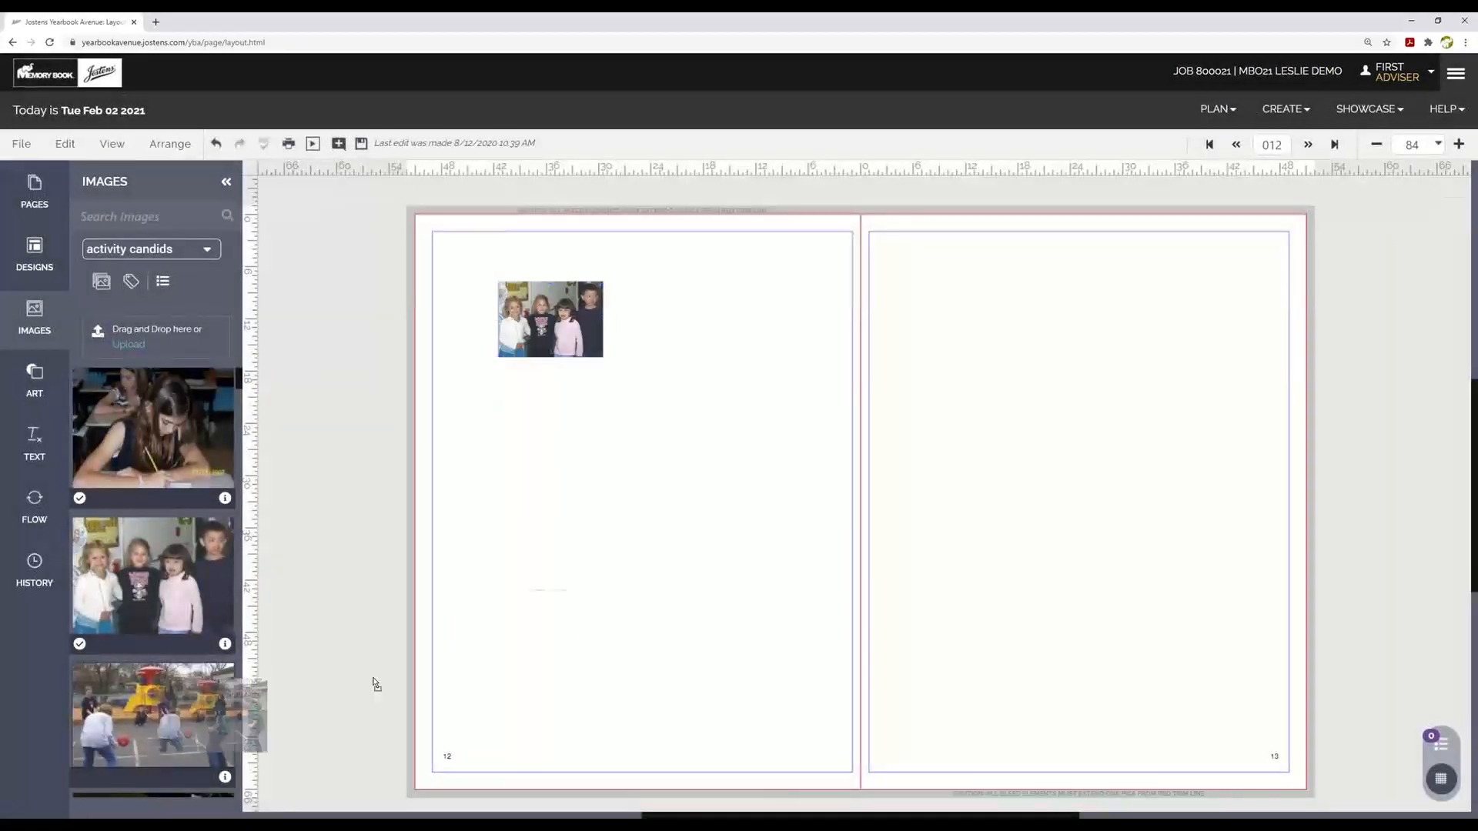
left_click_drag(375, 684, 675, 440)
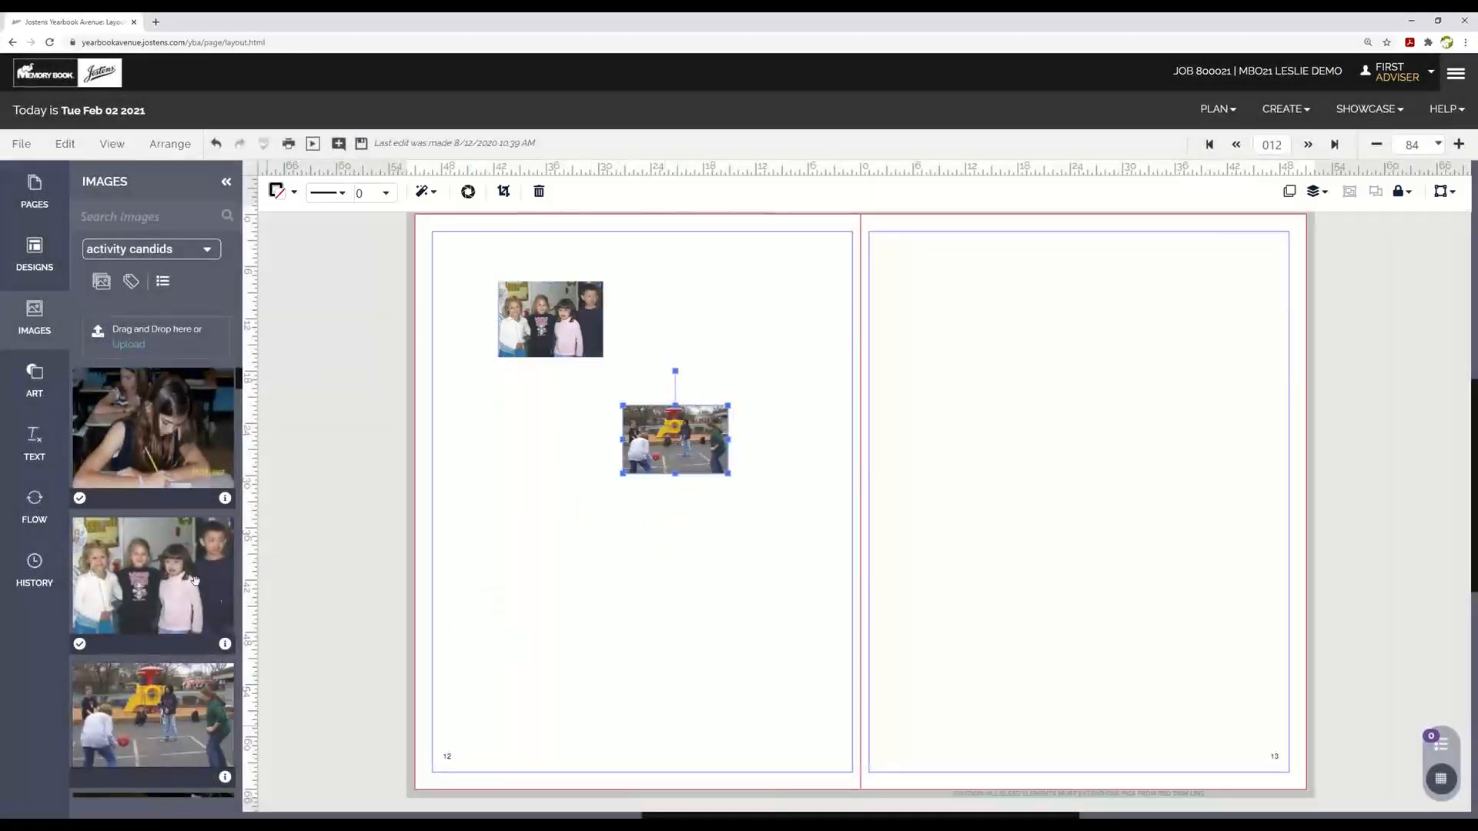
scroll(238, 546, "down", 3)
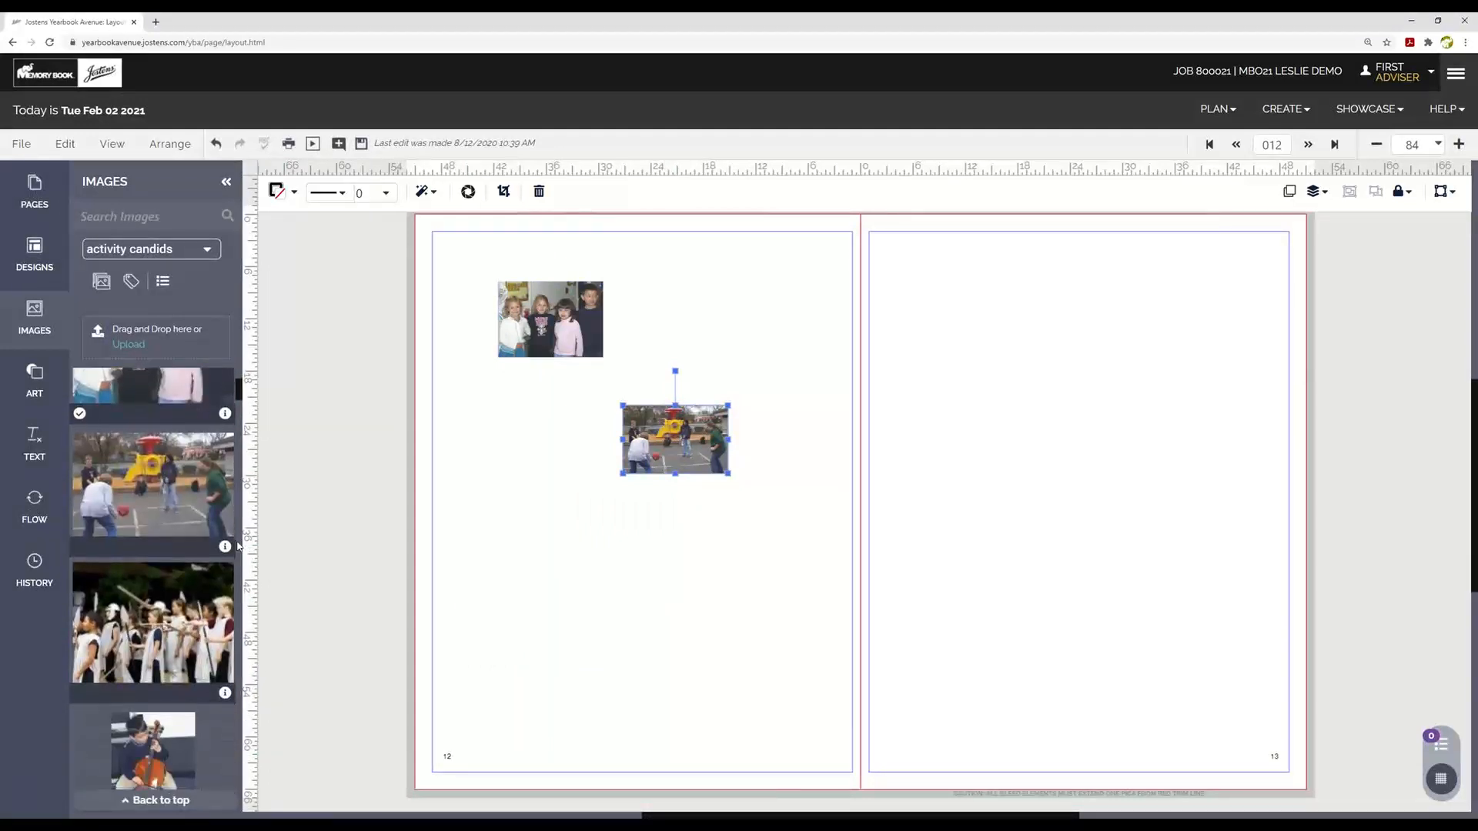
left_click_drag(154, 620, 629, 553)
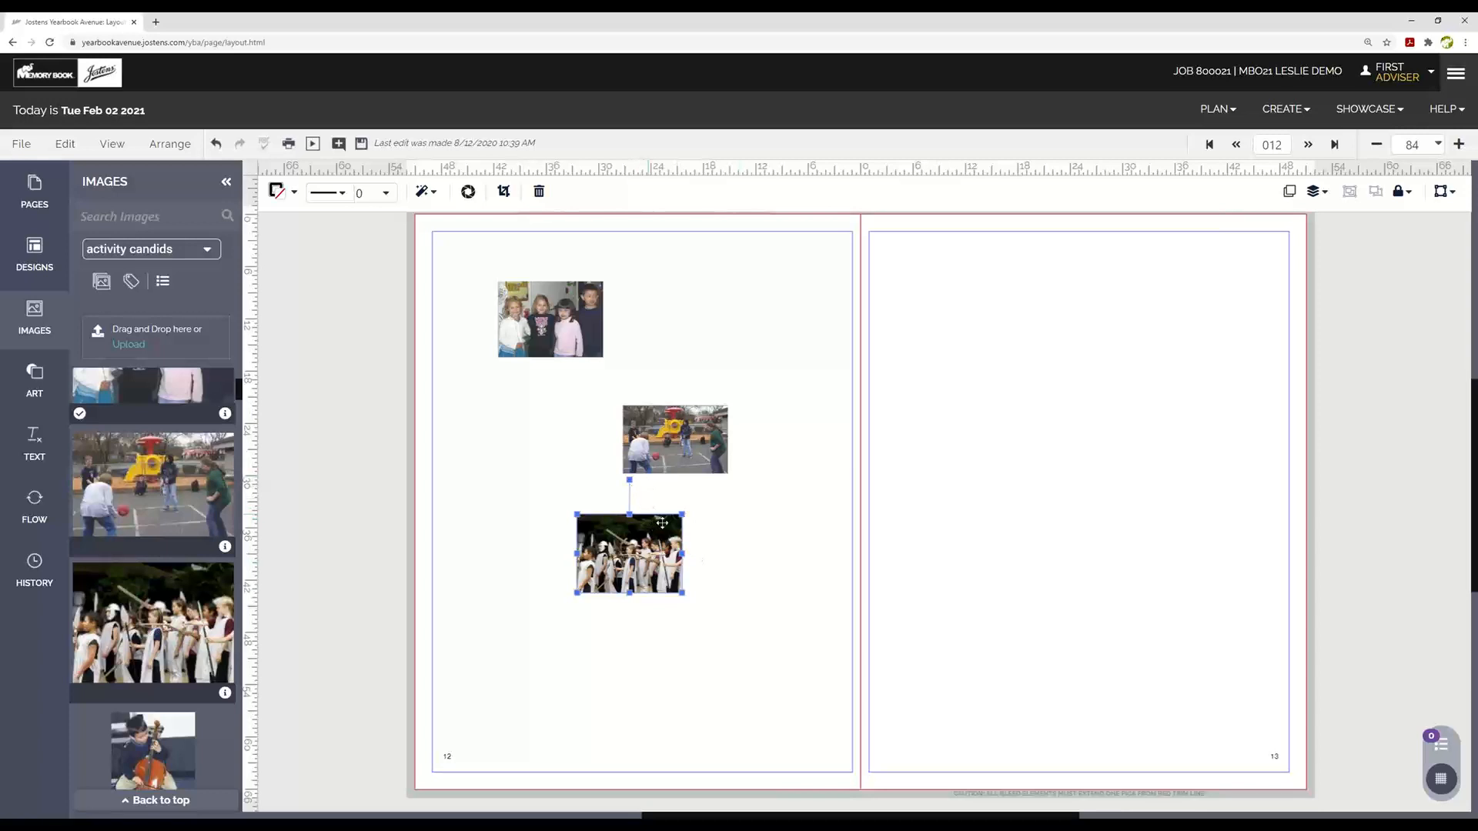
Step: Enlarge the costumed-children, playground and four-children photos on page 012
left_click_drag(682, 593, 804, 682)
left_click(709, 439)
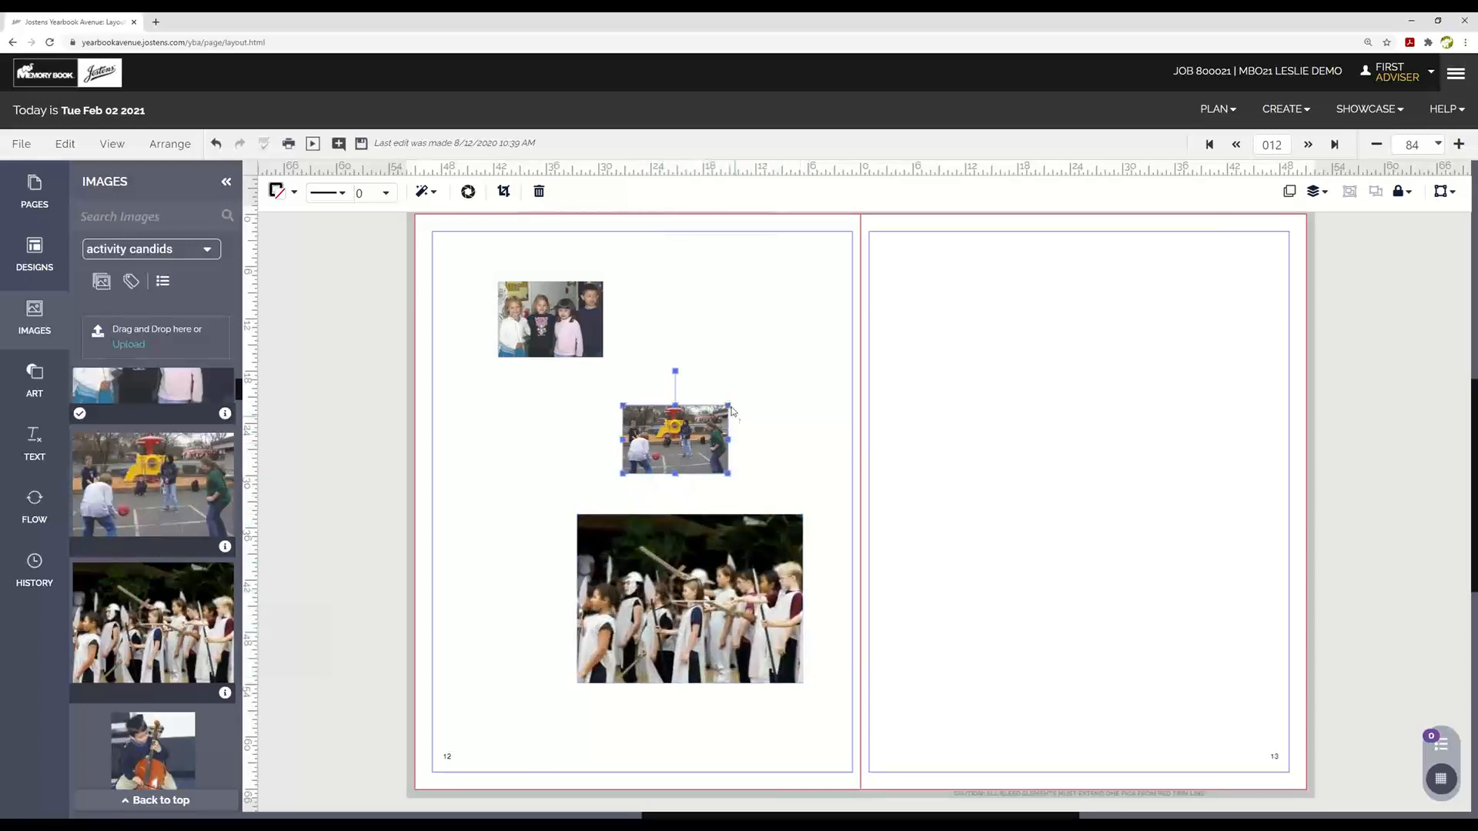
left_click_drag(728, 404, 814, 347)
left_click(589, 344)
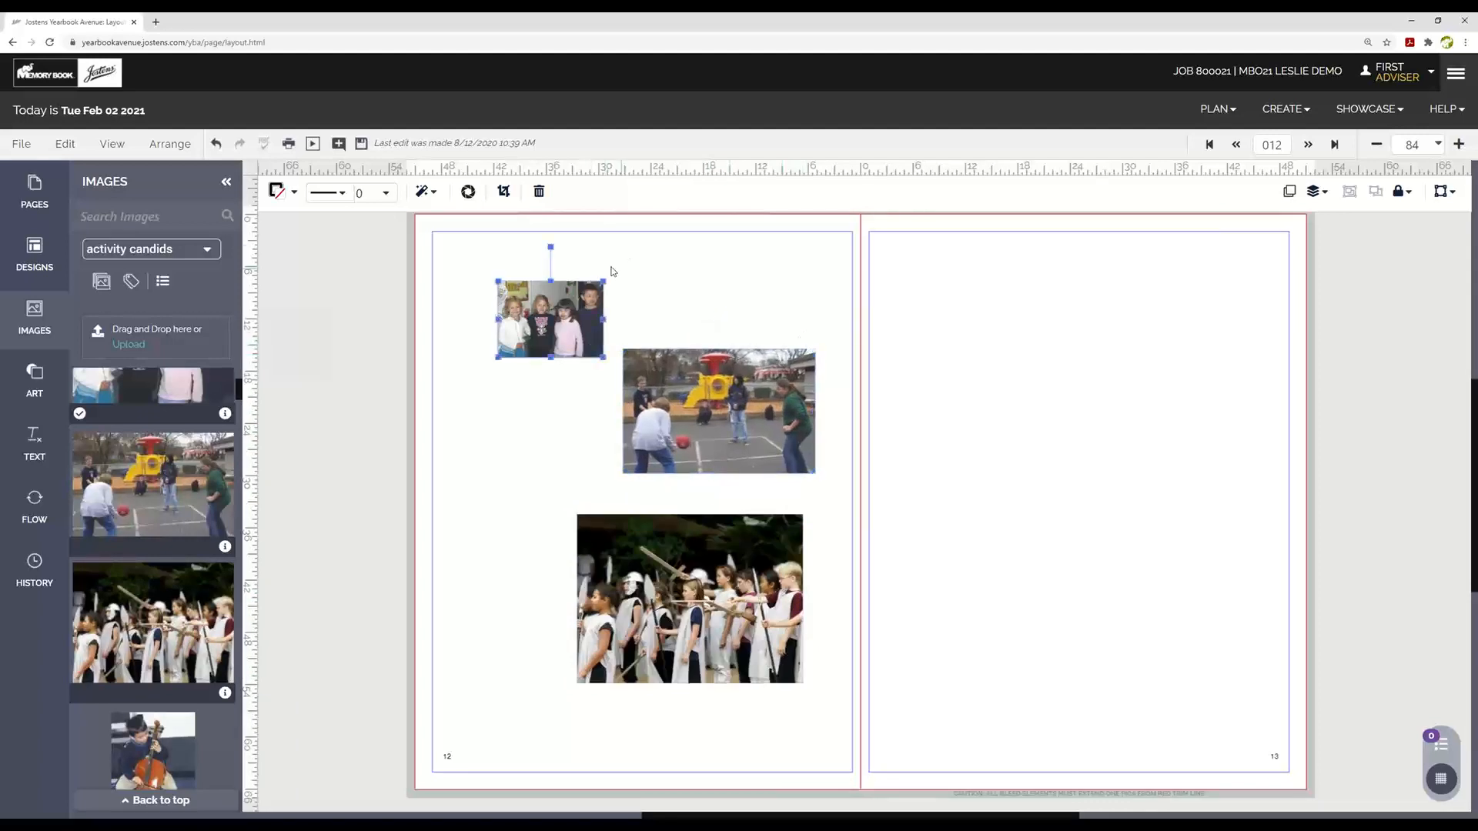
mouse_move(603, 282)
left_mouse_down()
mouse_move(678, 241)
mouse_move(646, 254)
mouse_move(618, 294)
left_mouse_up()
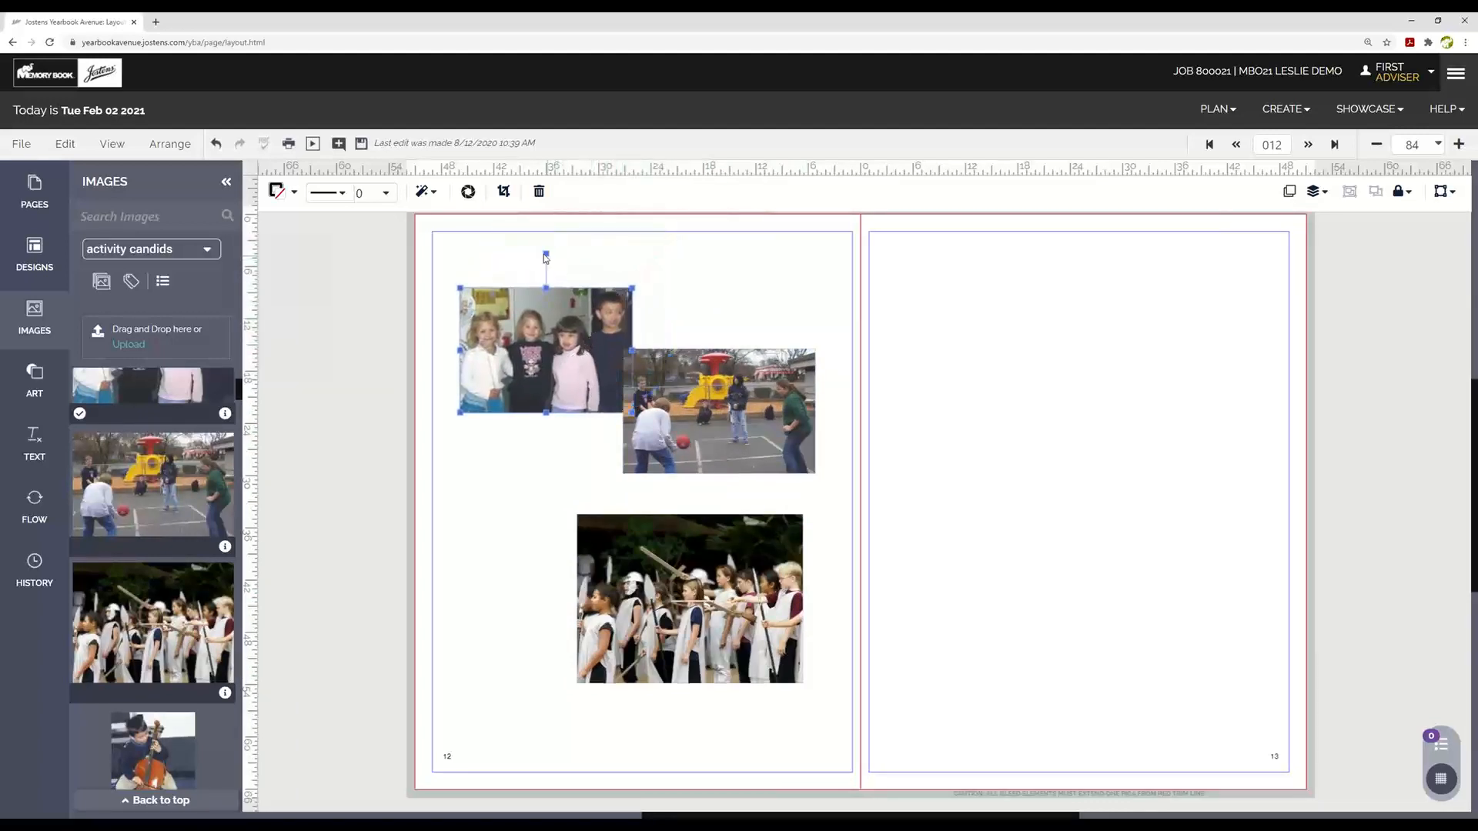
Step: Tilt the four-children photo counterclockwise and the playground photo clockwise on page 012
left_click_drag(546, 253, 514, 243)
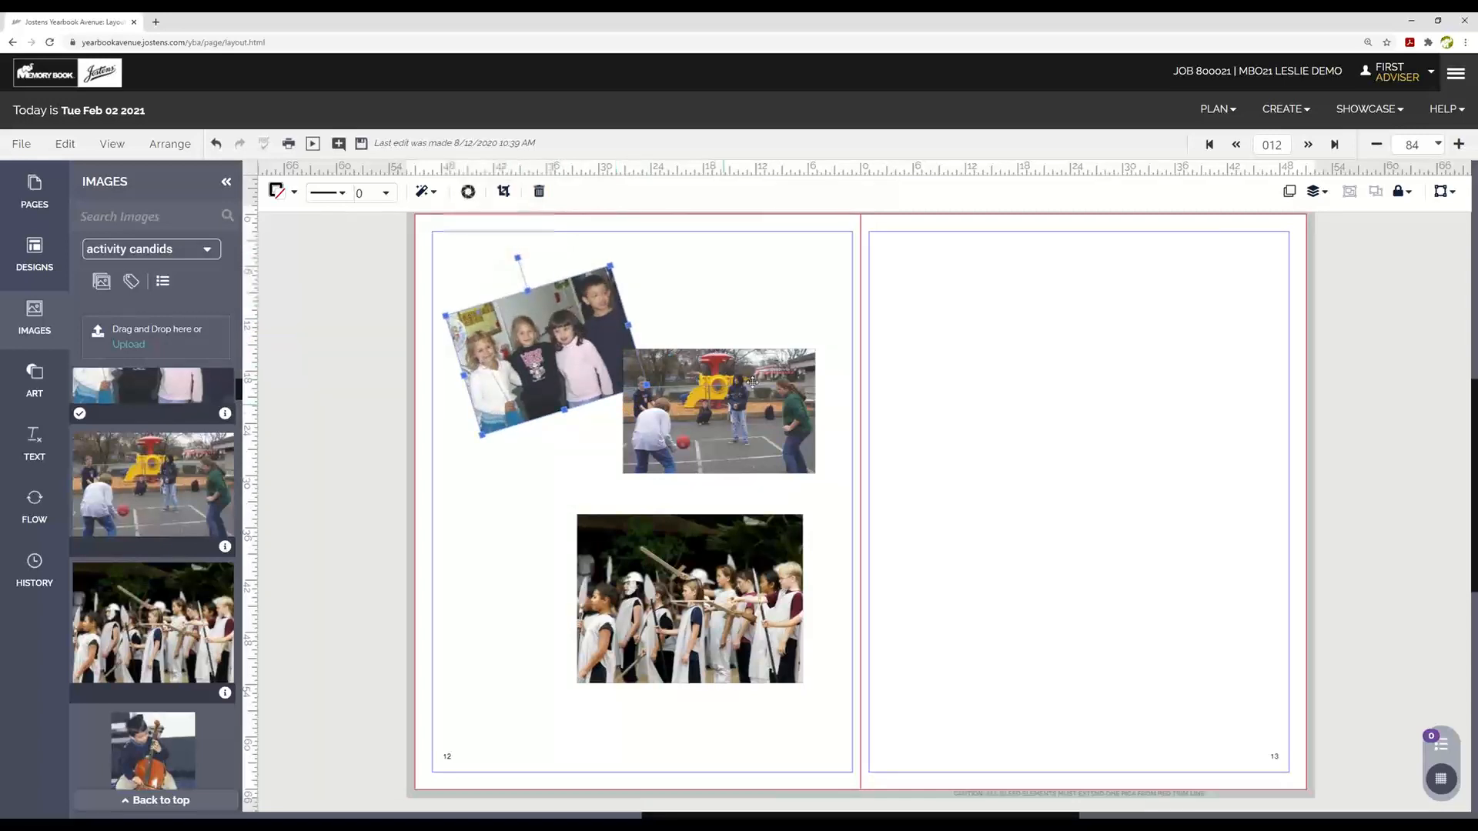
left_click(717, 355)
left_click_drag(725, 312, 735, 313)
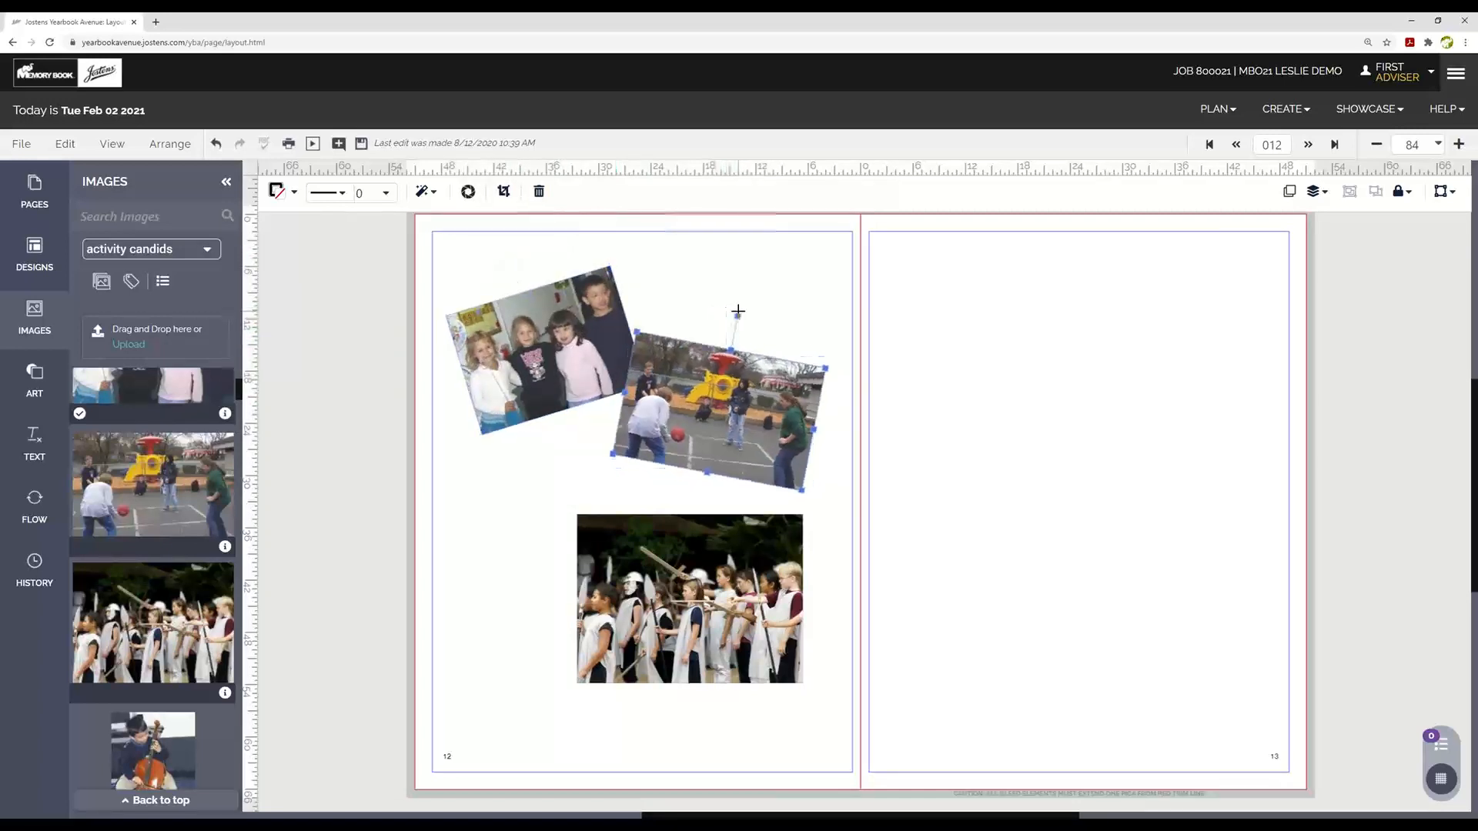
Step: Tilt the costumed-children photo counterclockwise and move it up so that it overlaps the lower edge of the playground photo
left_click(759, 532)
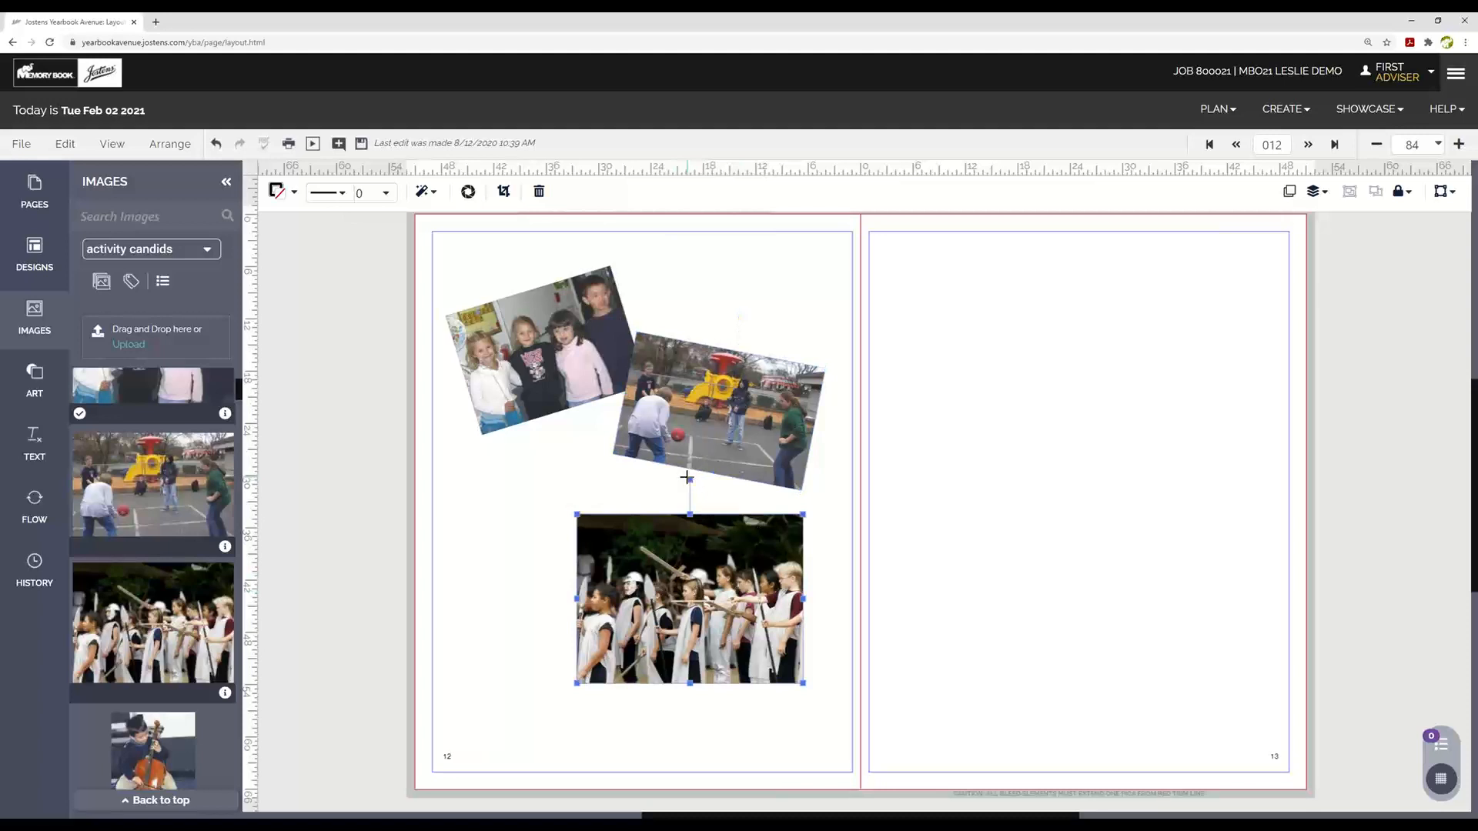
left_click_drag(685, 478, 636, 492)
left_click_drag(715, 561, 652, 514)
left_click(781, 297)
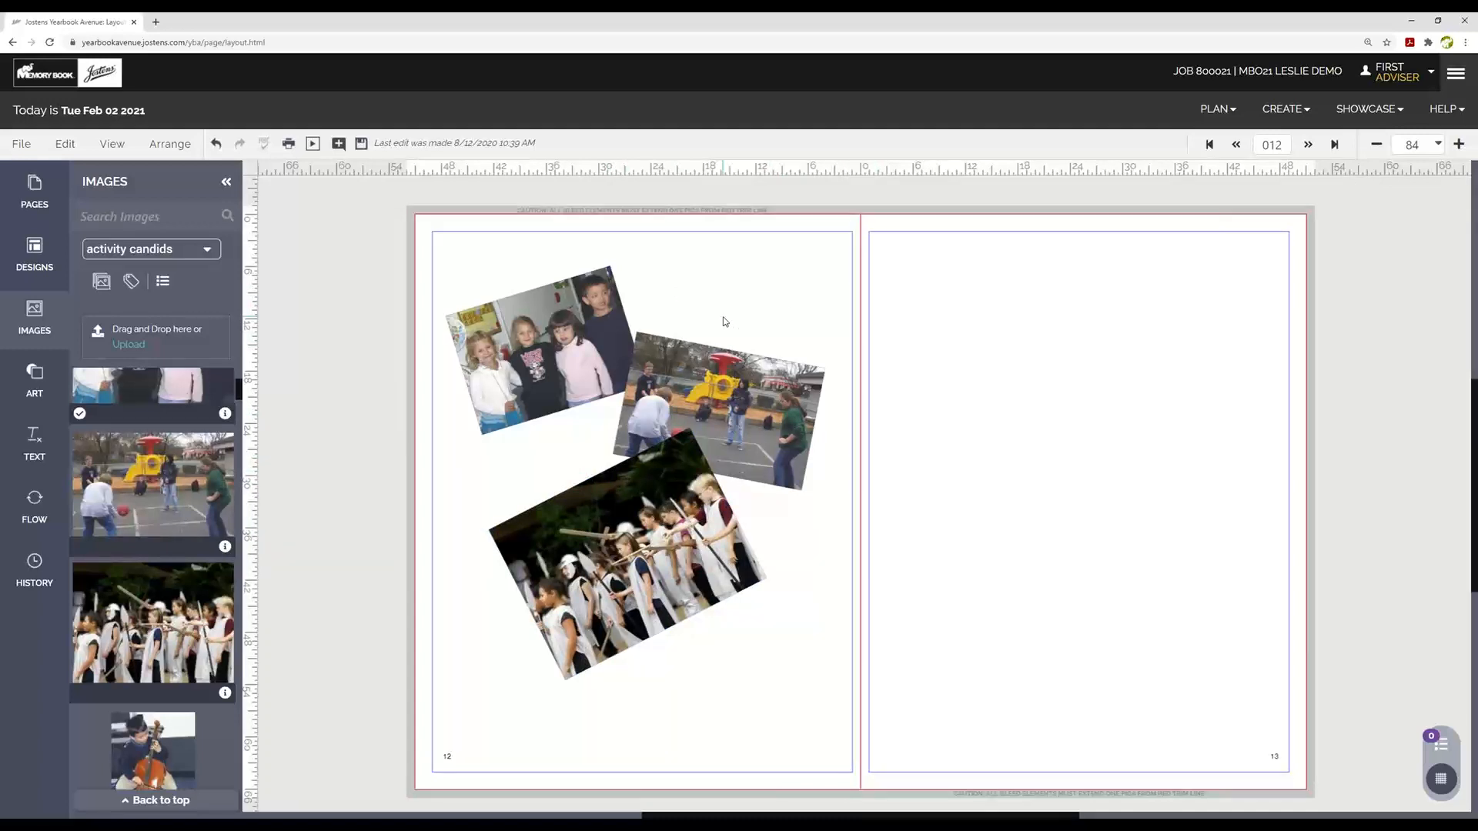
Step: Bring the playground photo to the front so that it overlaps the costumed-children photo
left_click(751, 392)
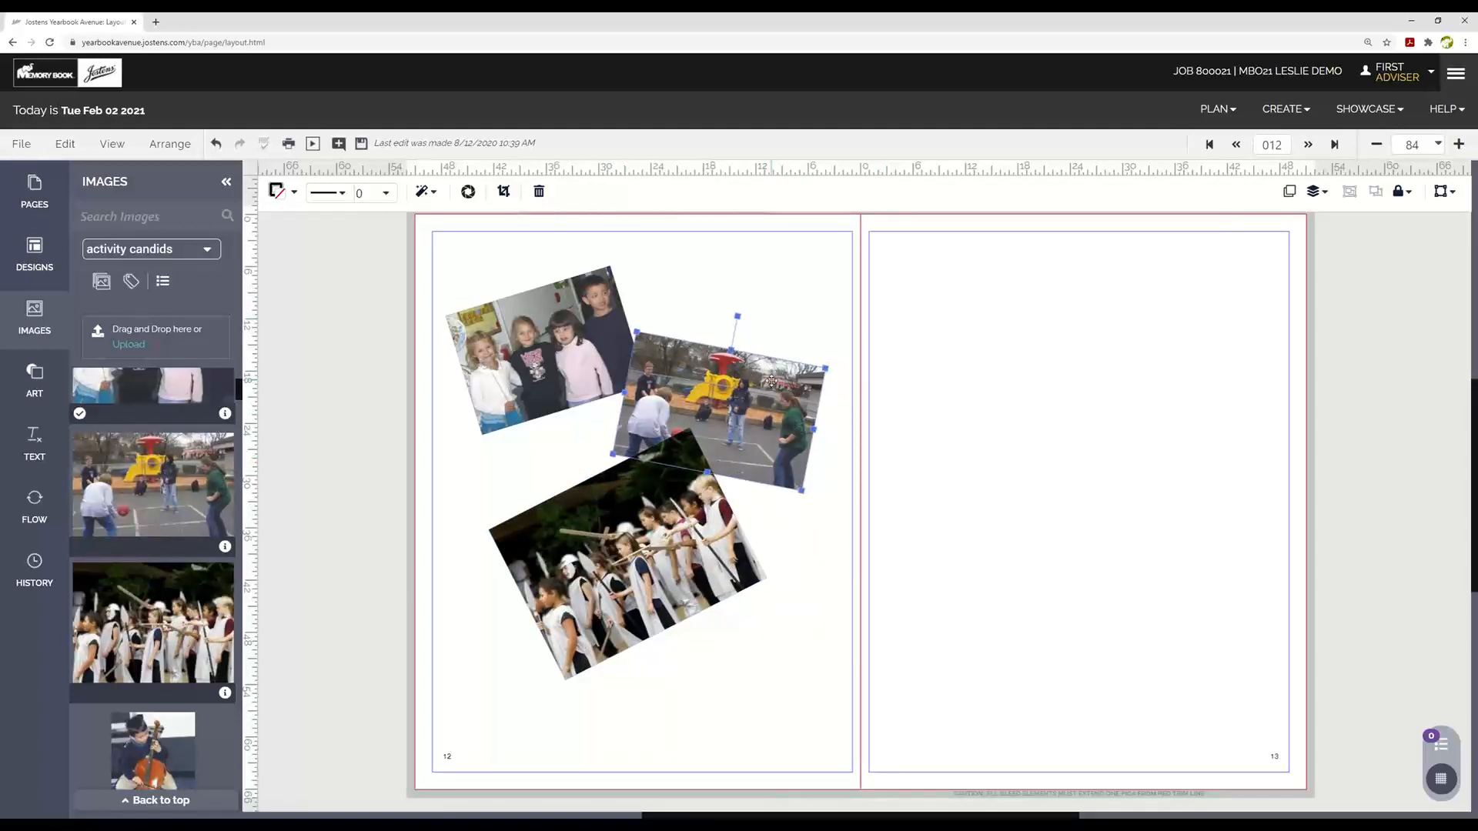
left_click(1320, 196)
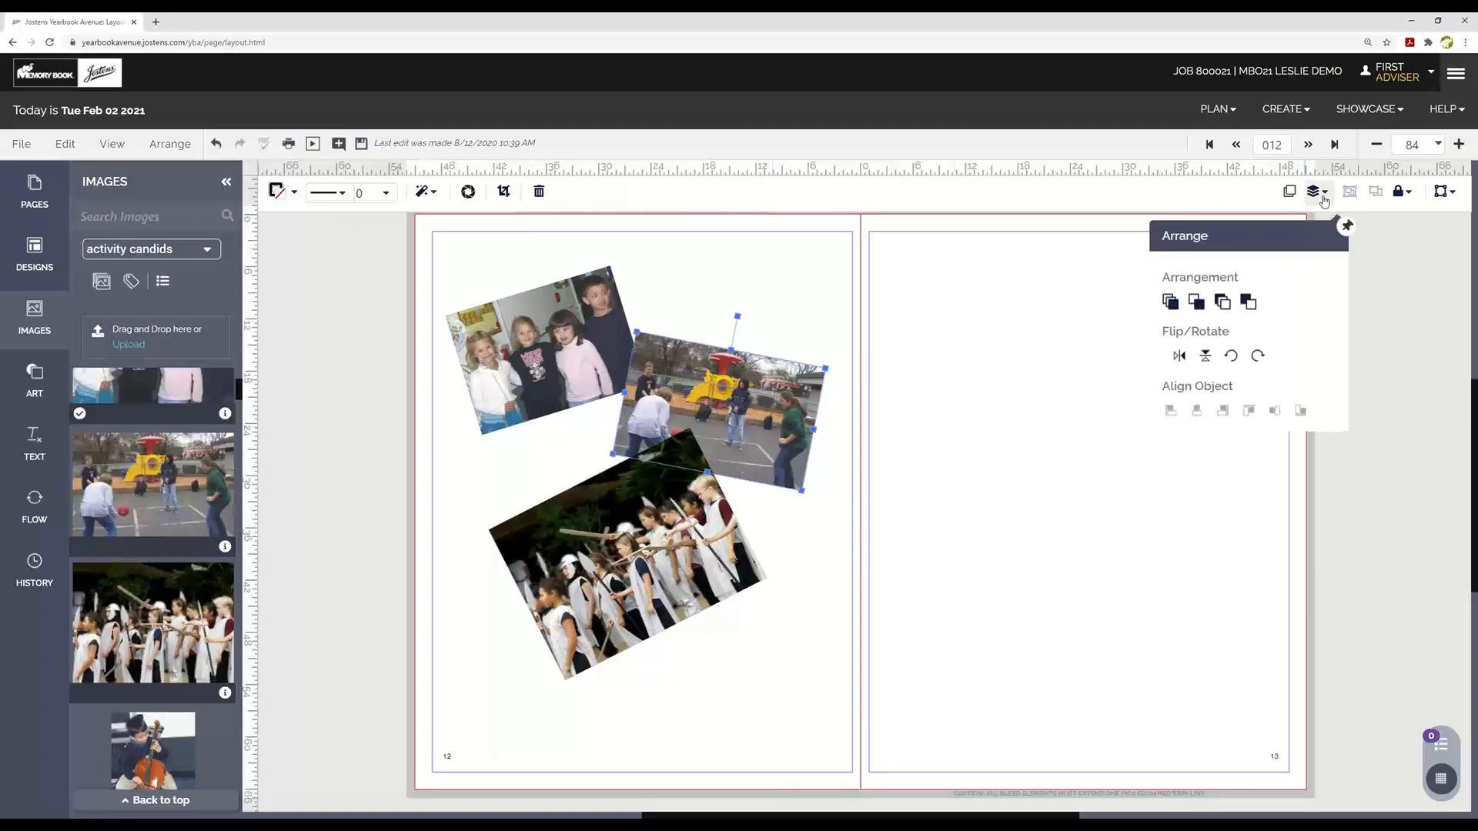
left_click(1170, 302)
left_click(946, 390)
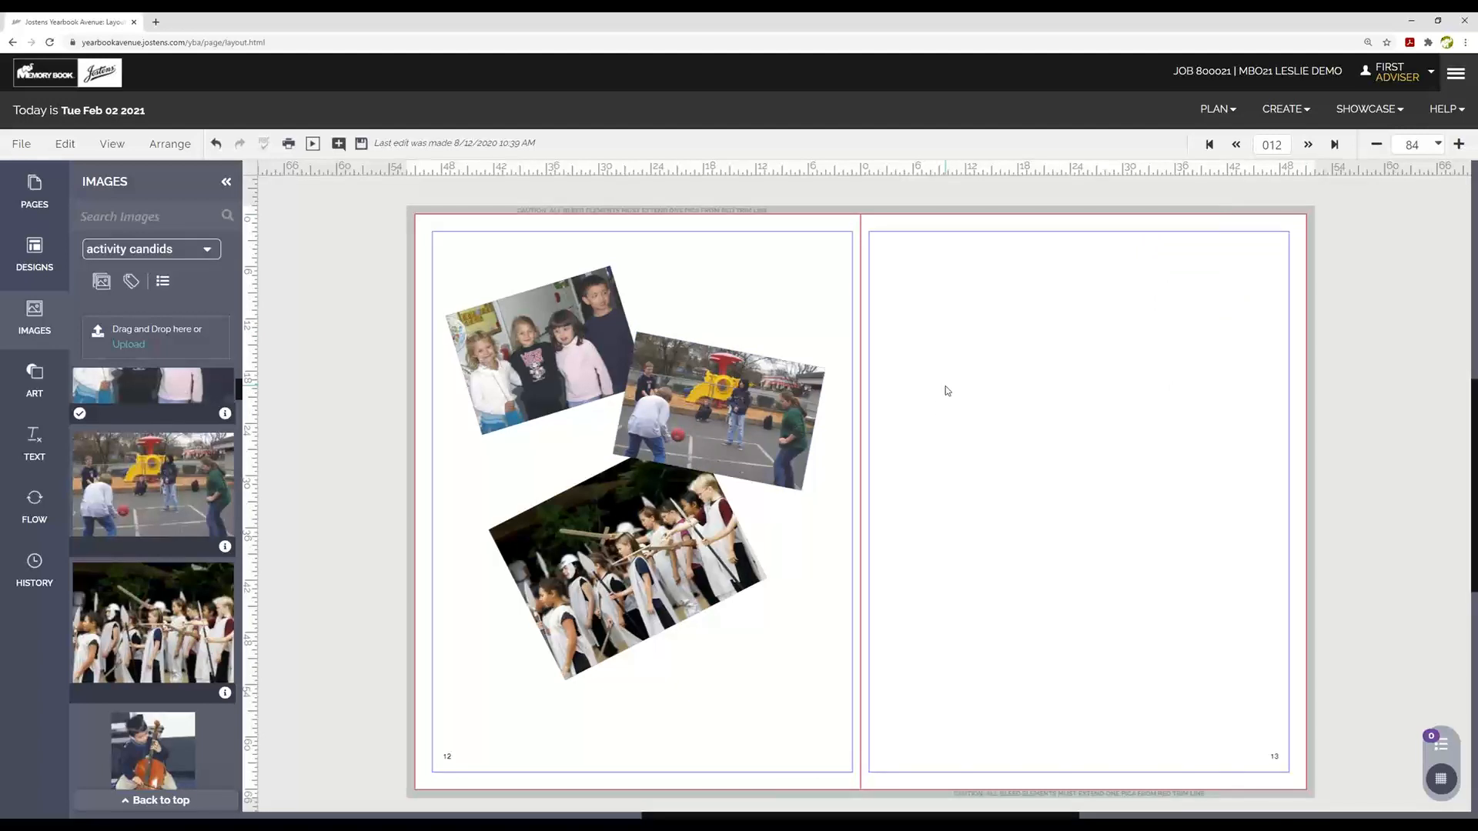
Step: Save the page 012 layout and return to the page ladder
left_click(361, 144)
left_click(1214, 112)
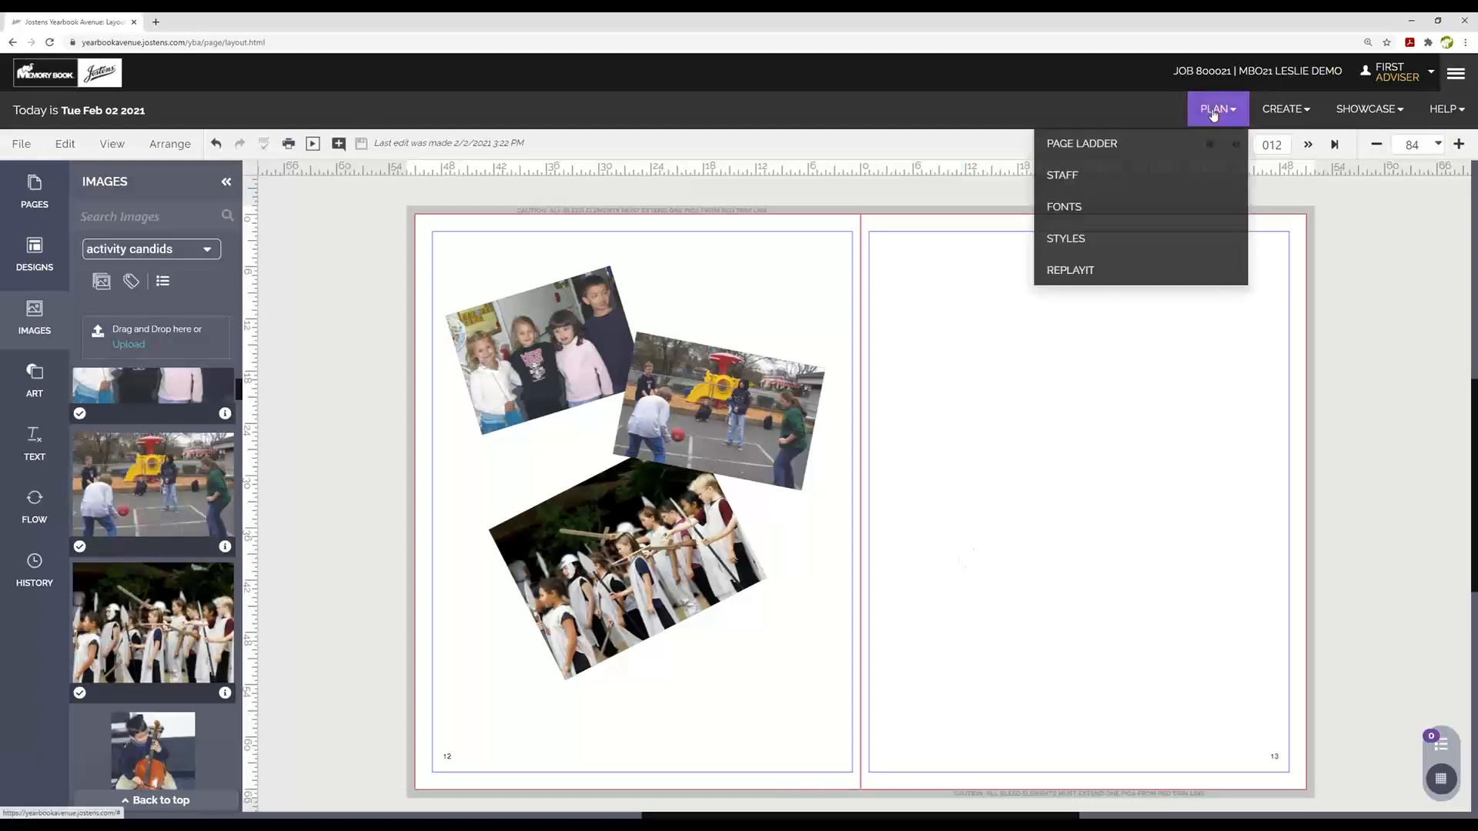
left_click(1122, 144)
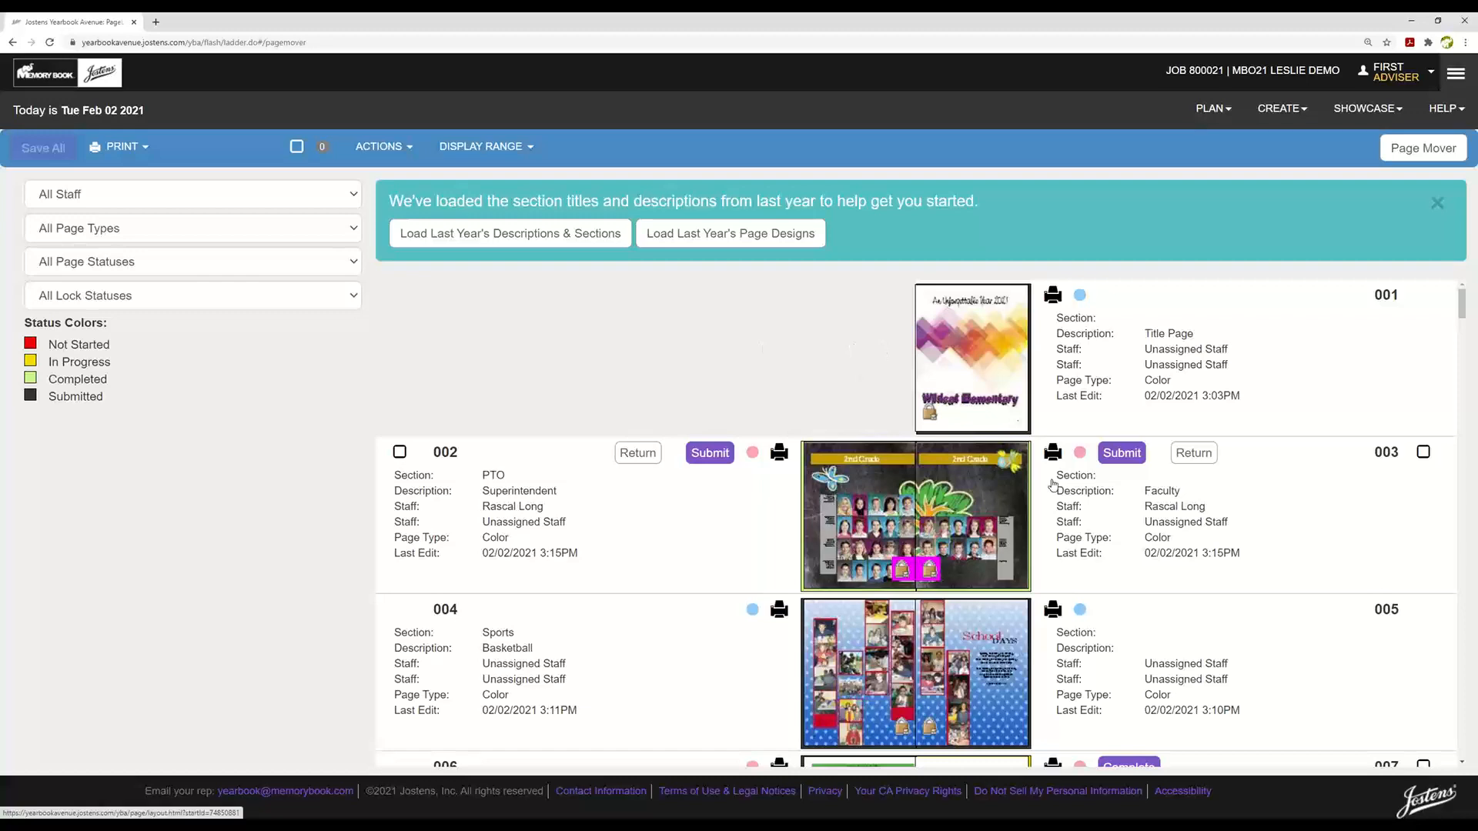
Step: Examine the page thumbnails and statuses throughout the ladder, down to page 096 and back up to page 012
scroll(1124, 577, "down", 20)
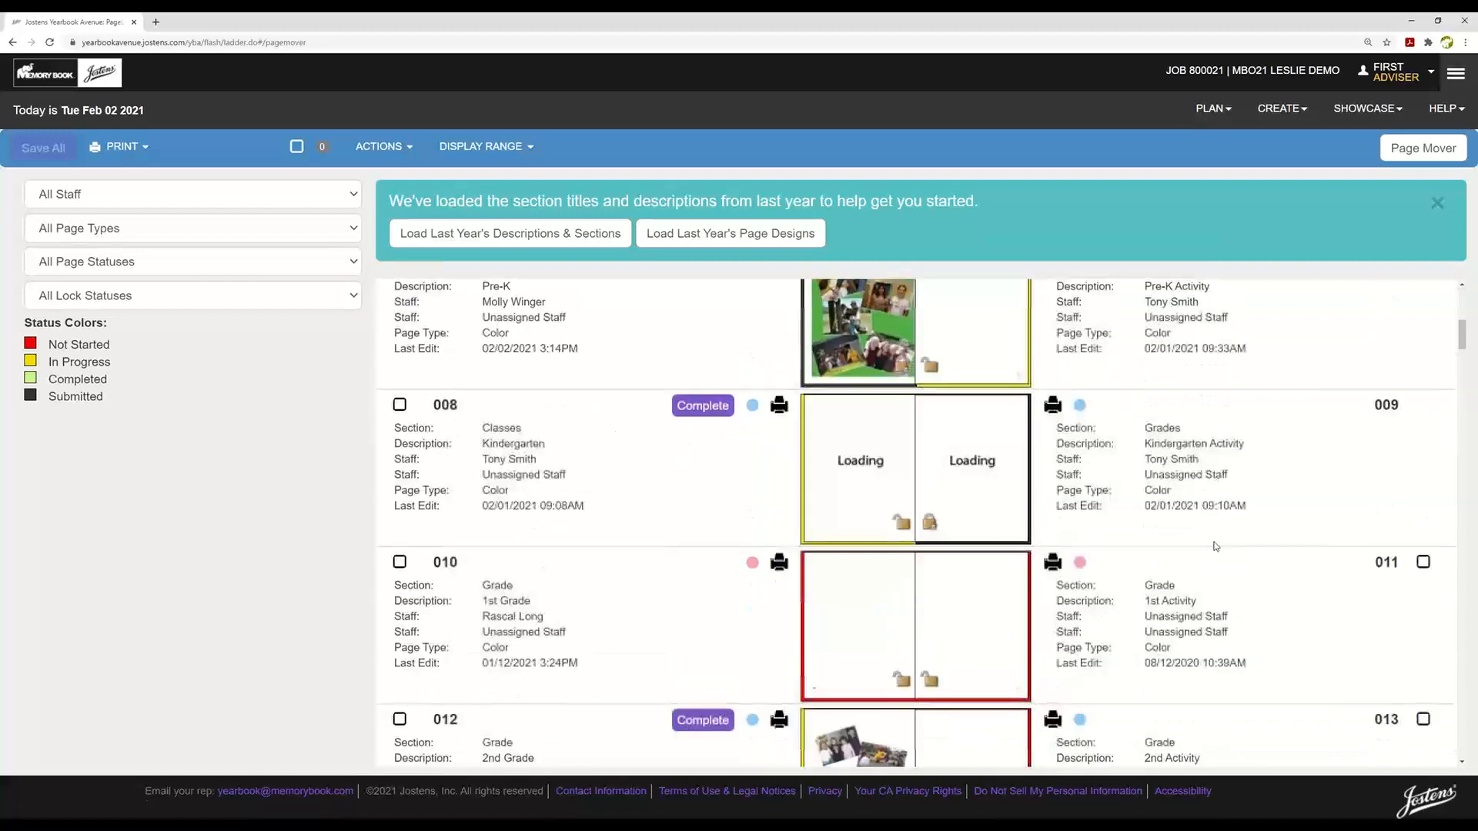
scroll(1188, 581, "down", 20)
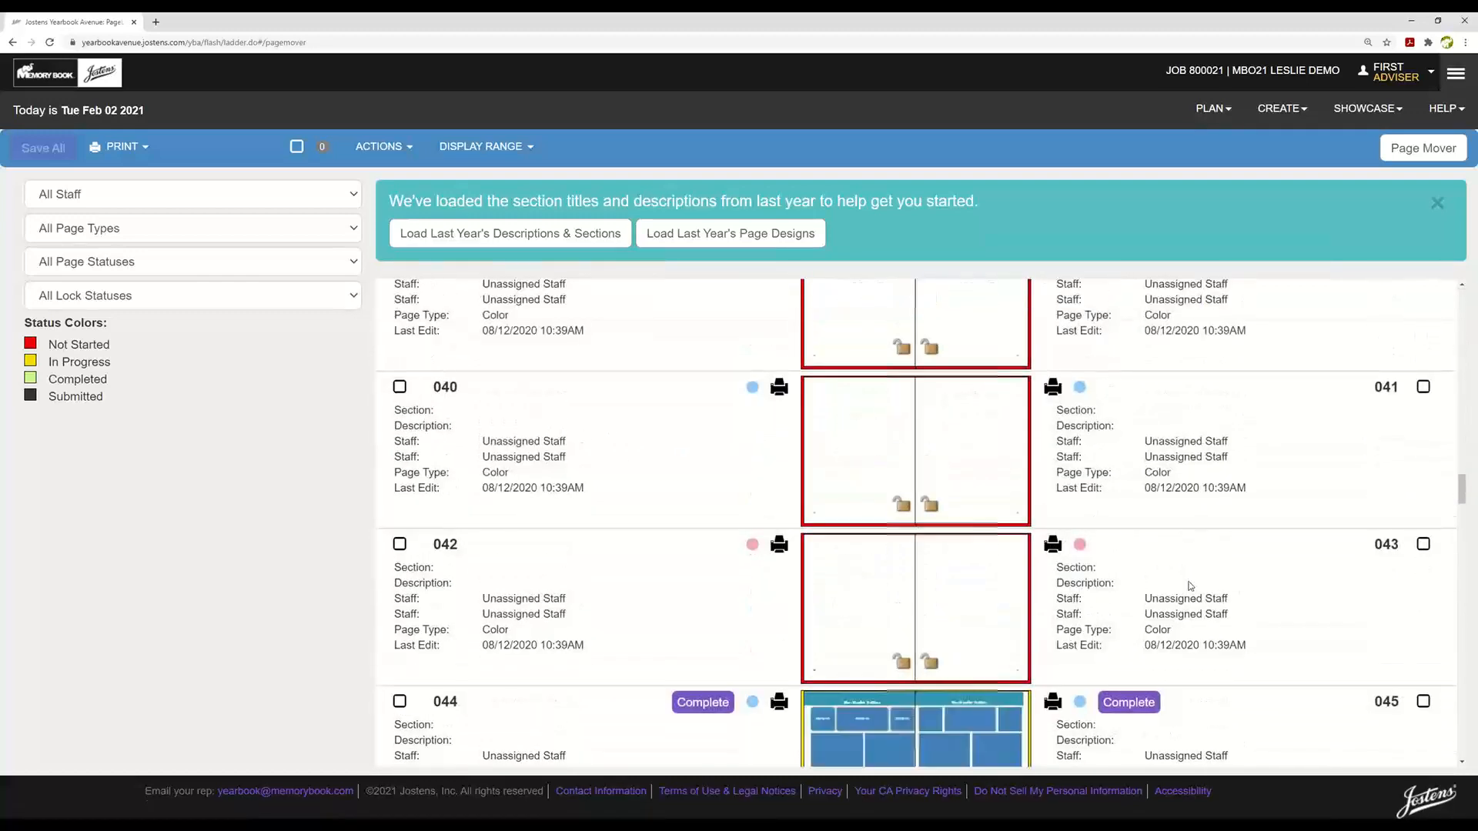
scroll(1188, 585, "down", 20)
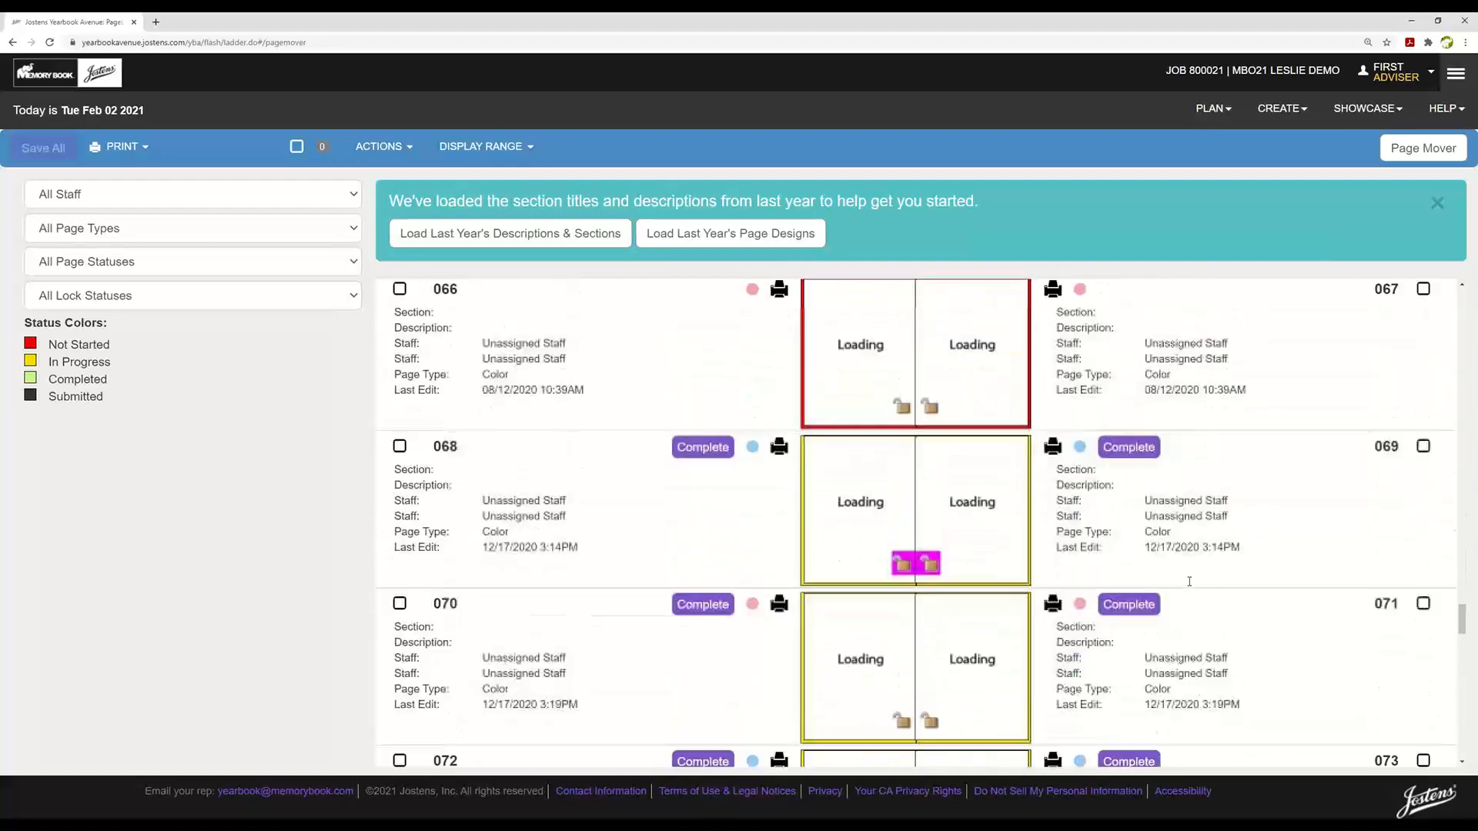
scroll(1041, 582, "down", 18)
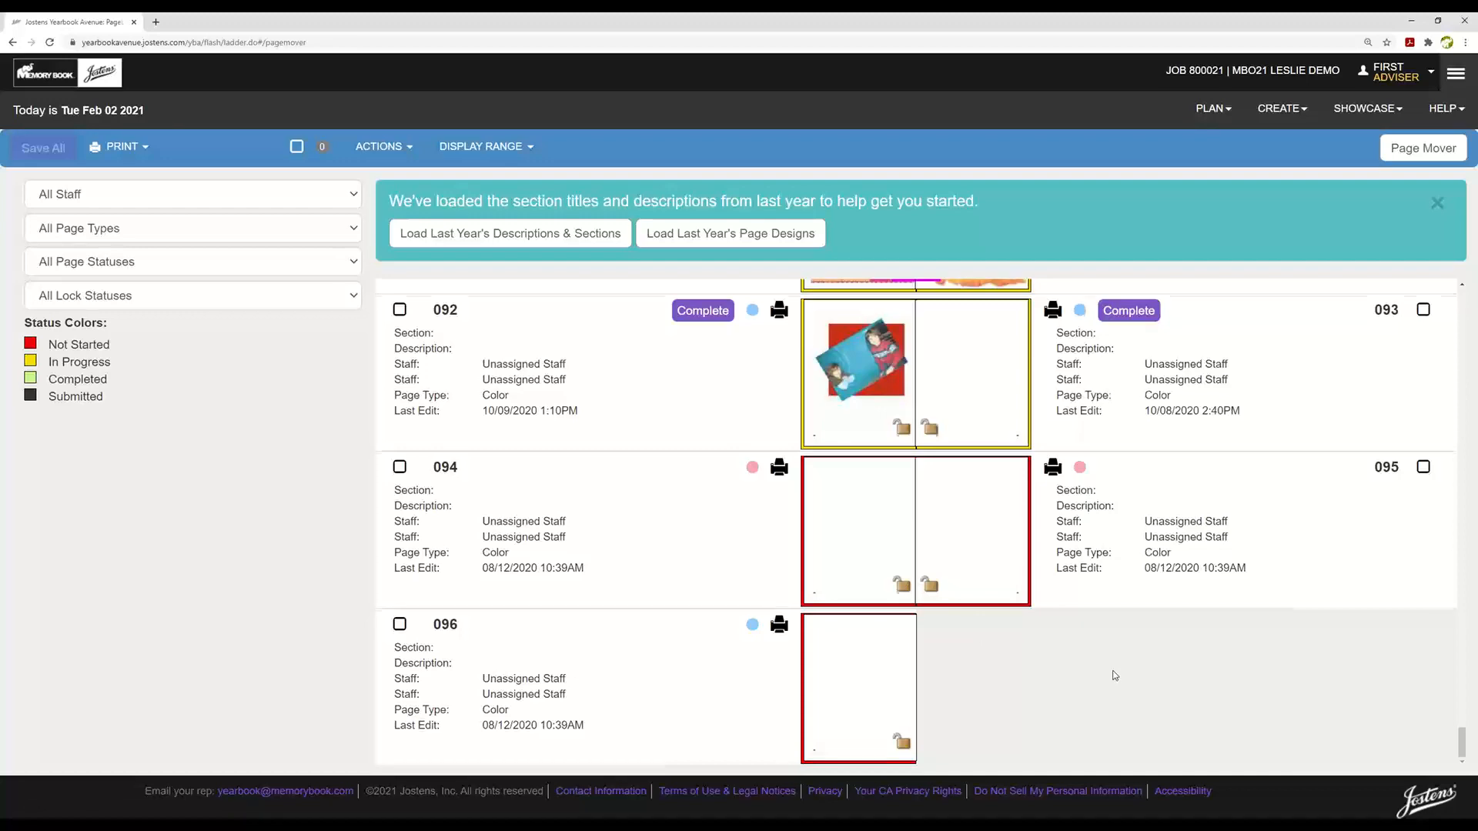
scroll(1114, 676, "up", 15)
scroll(1030, 617, "up", 18)
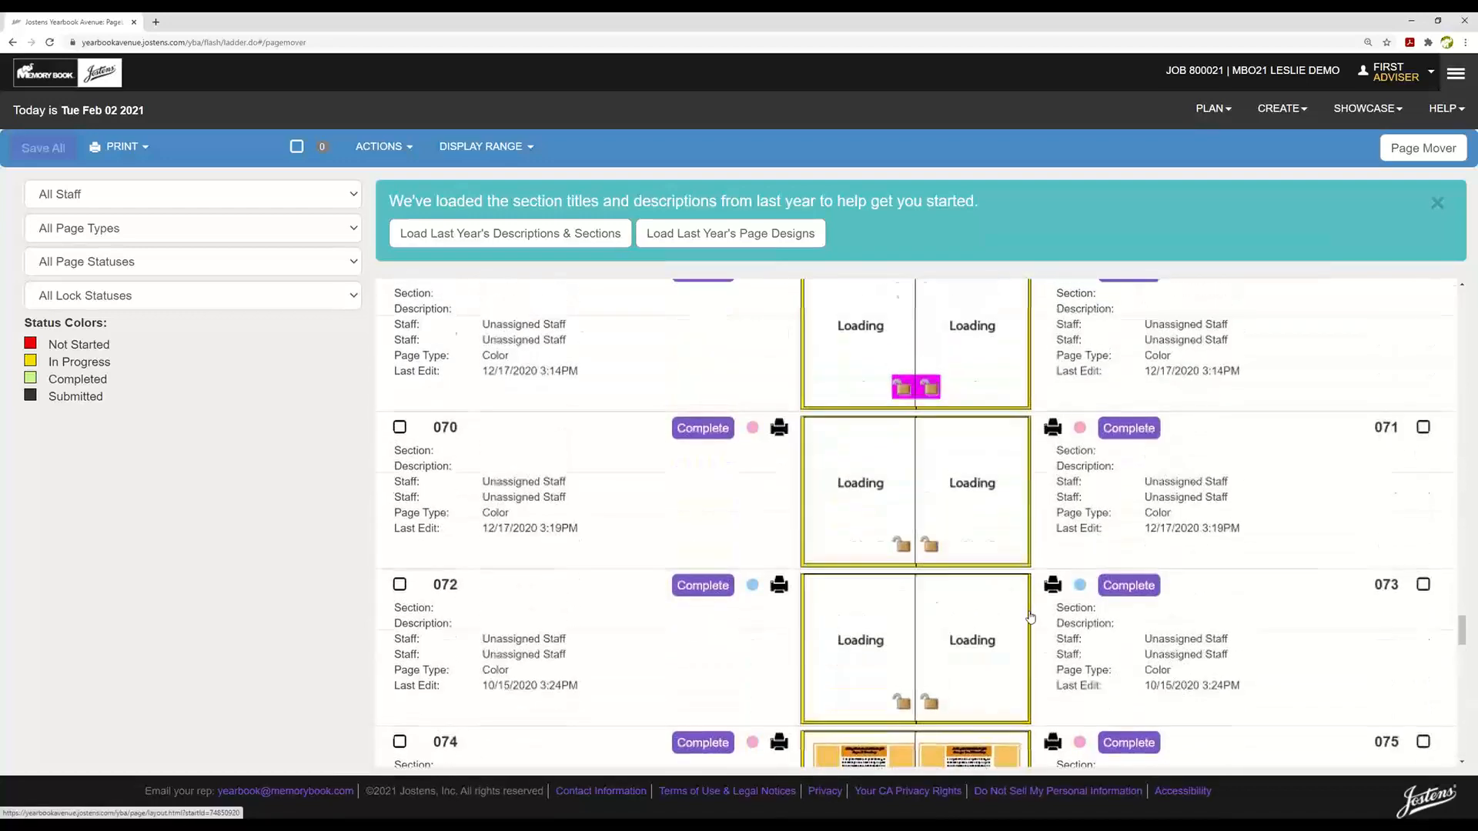
scroll(1029, 617, "up", 9)
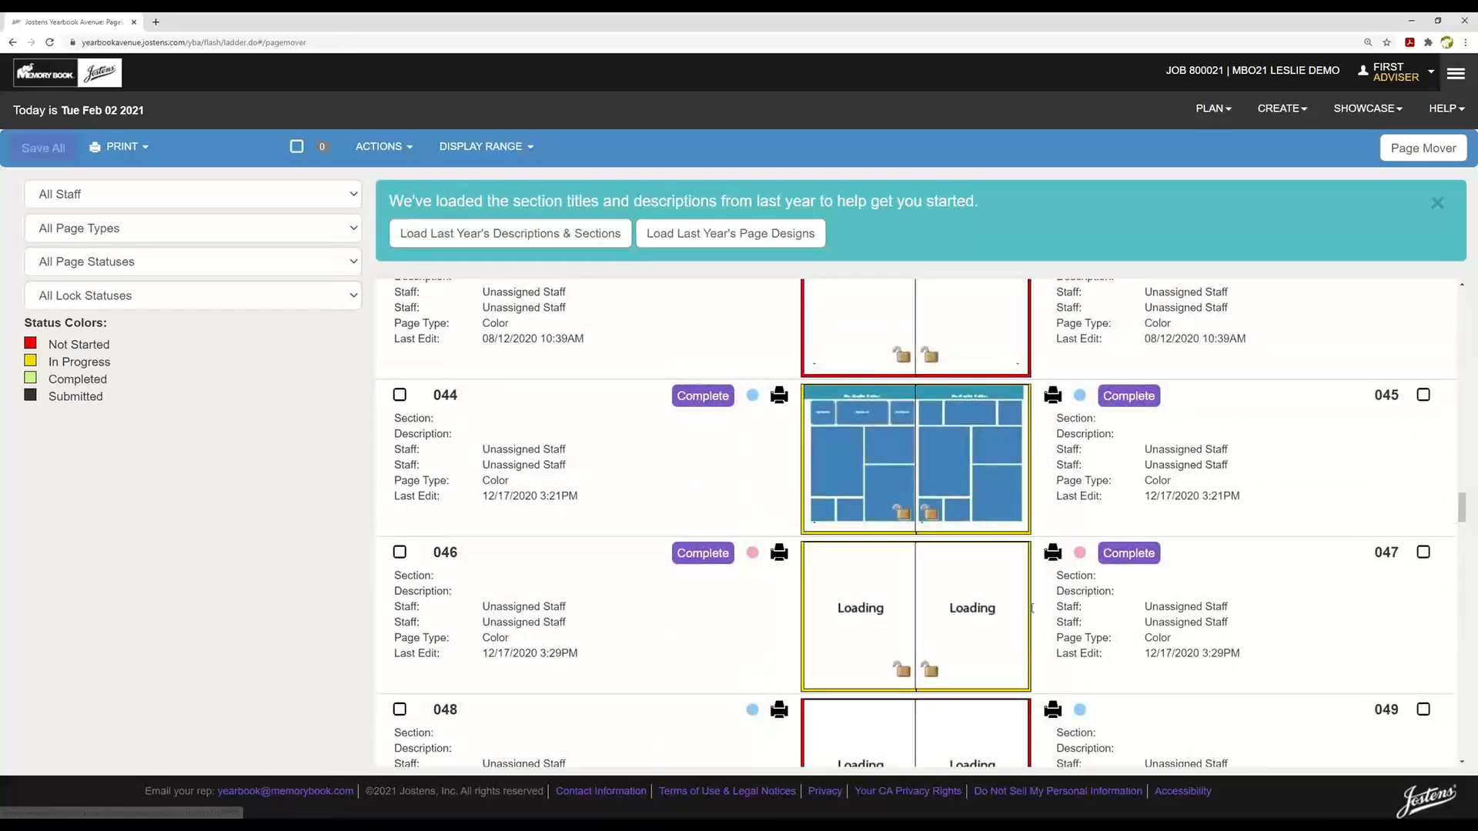
scroll(1031, 613, "up", 8)
scroll(1031, 608, "up", 16)
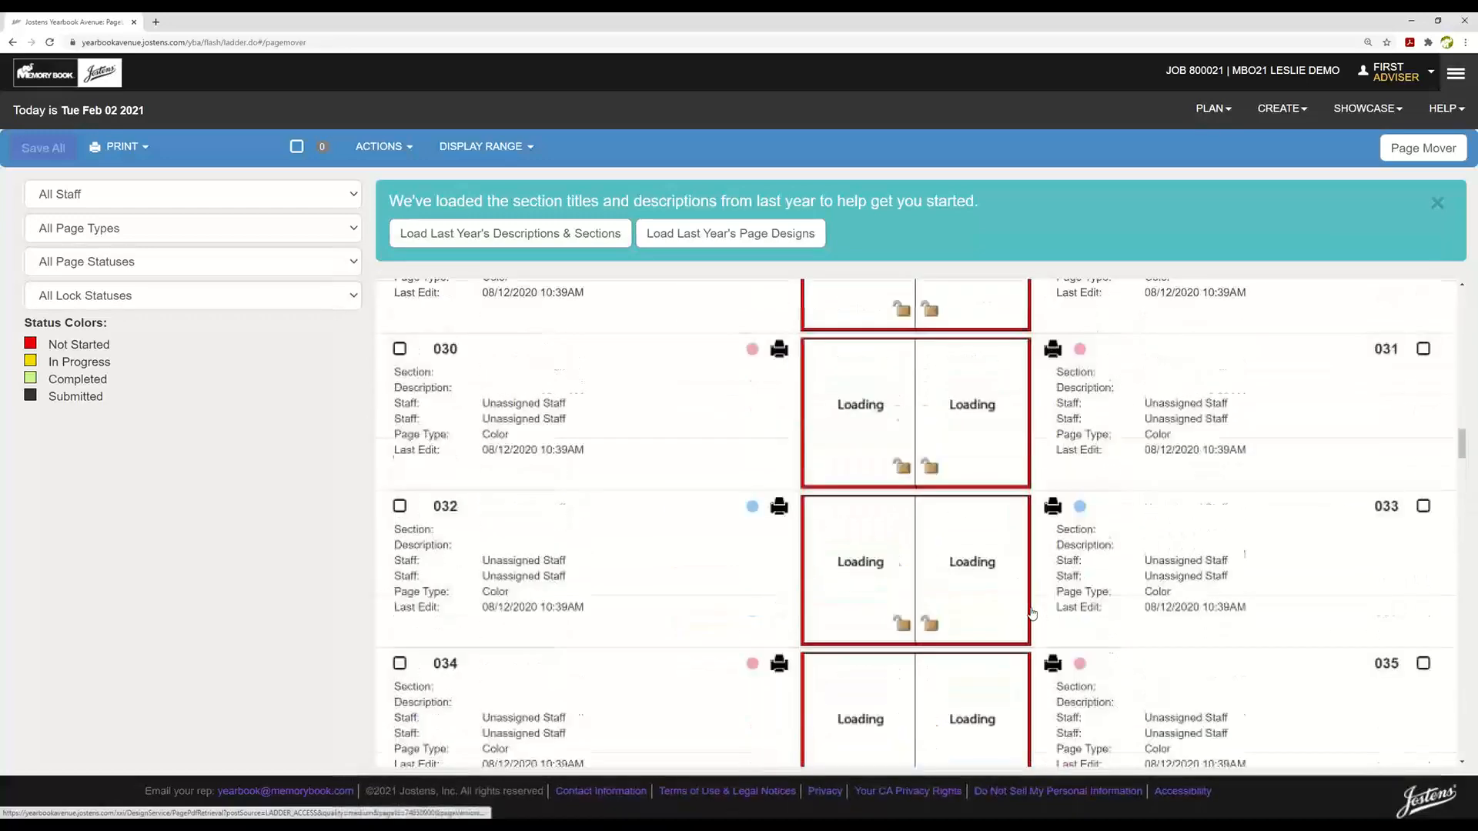
scroll(1057, 614, "up", 8)
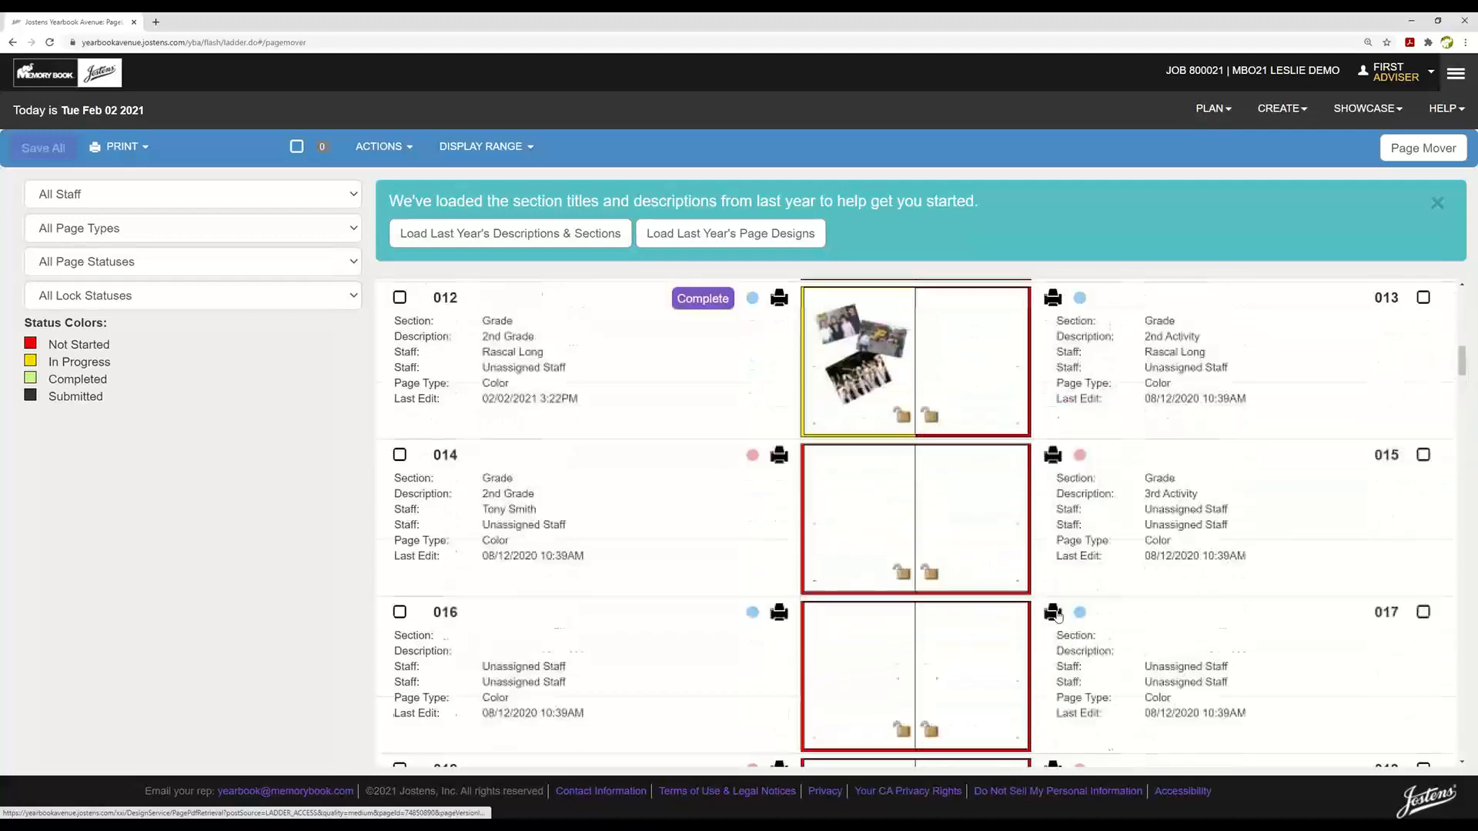
scroll(1081, 606, "up", 8)
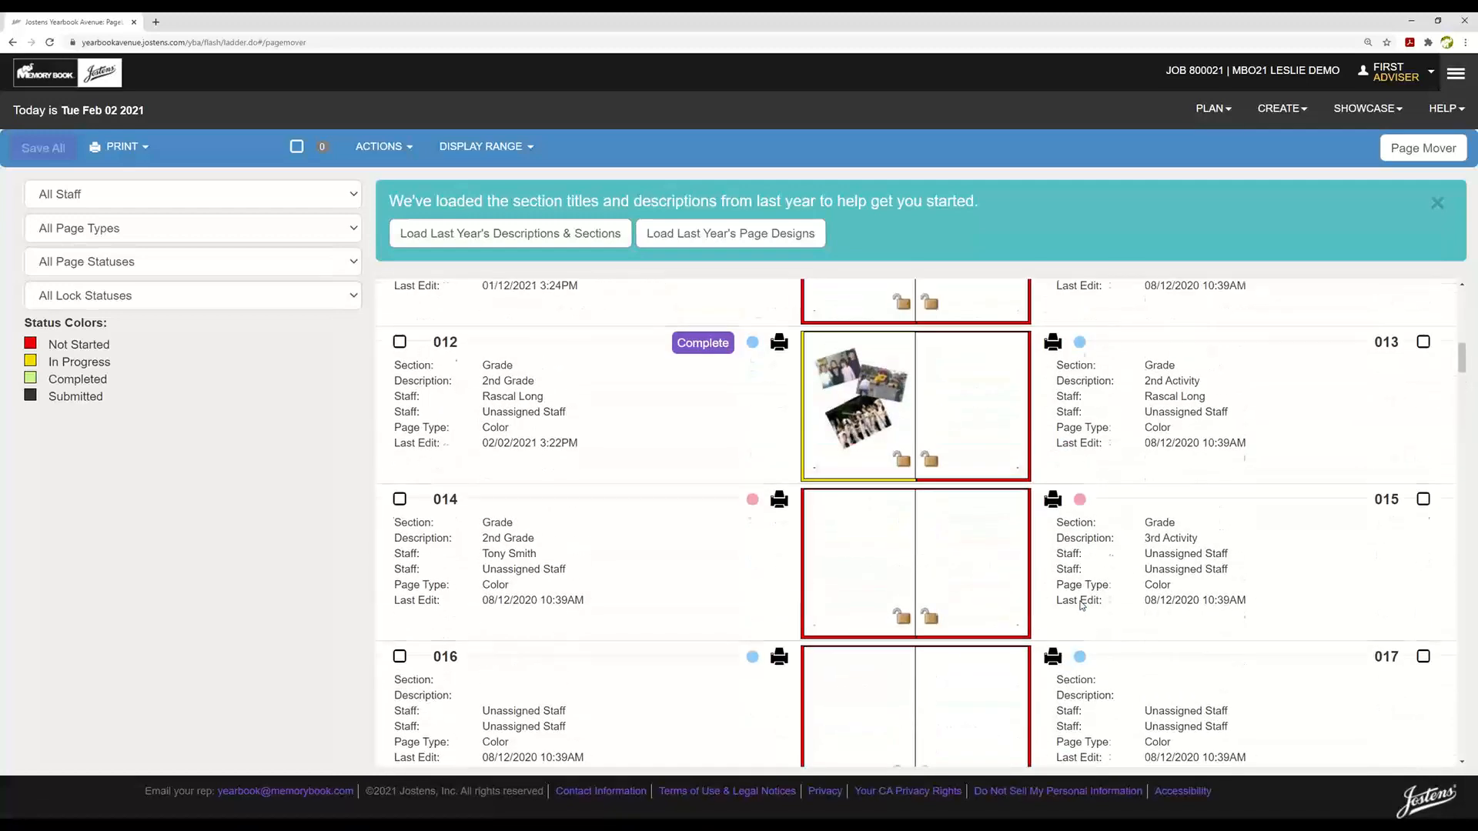